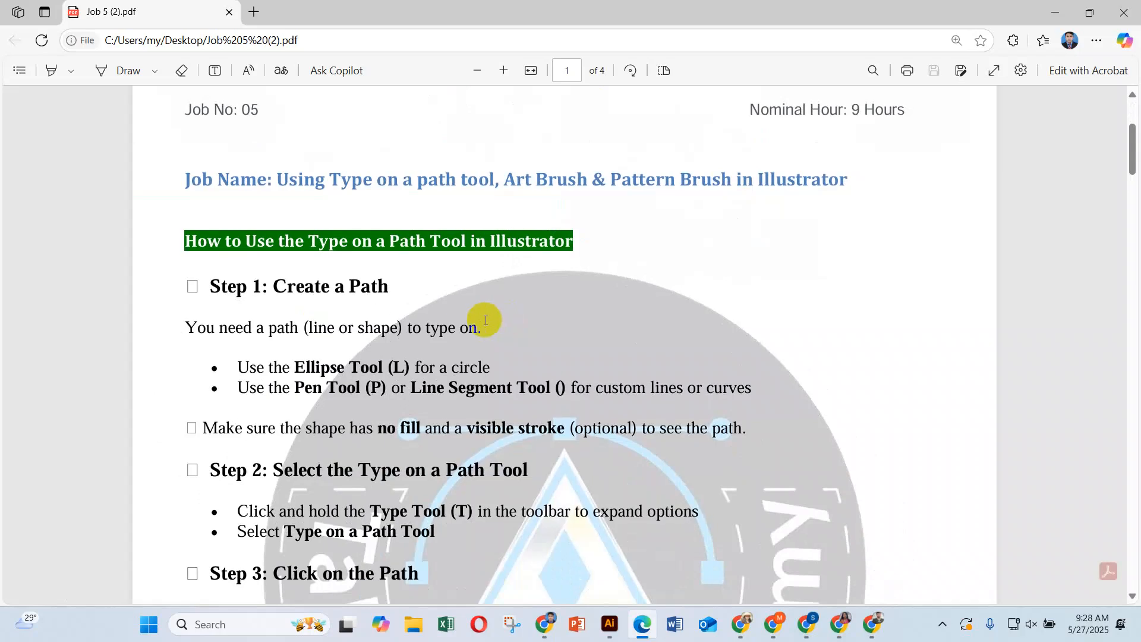
Review the job sheet's section on creating a path for type and switch to Illustrator.
scroll(390, 270, "up", 3)
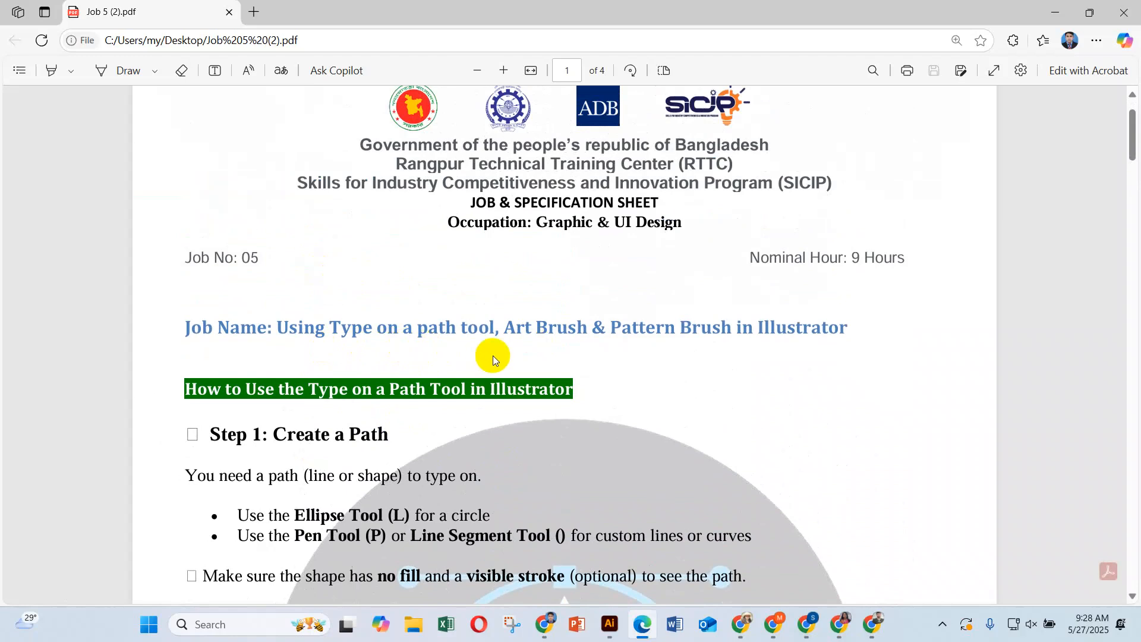
scroll(493, 356, "down", 1)
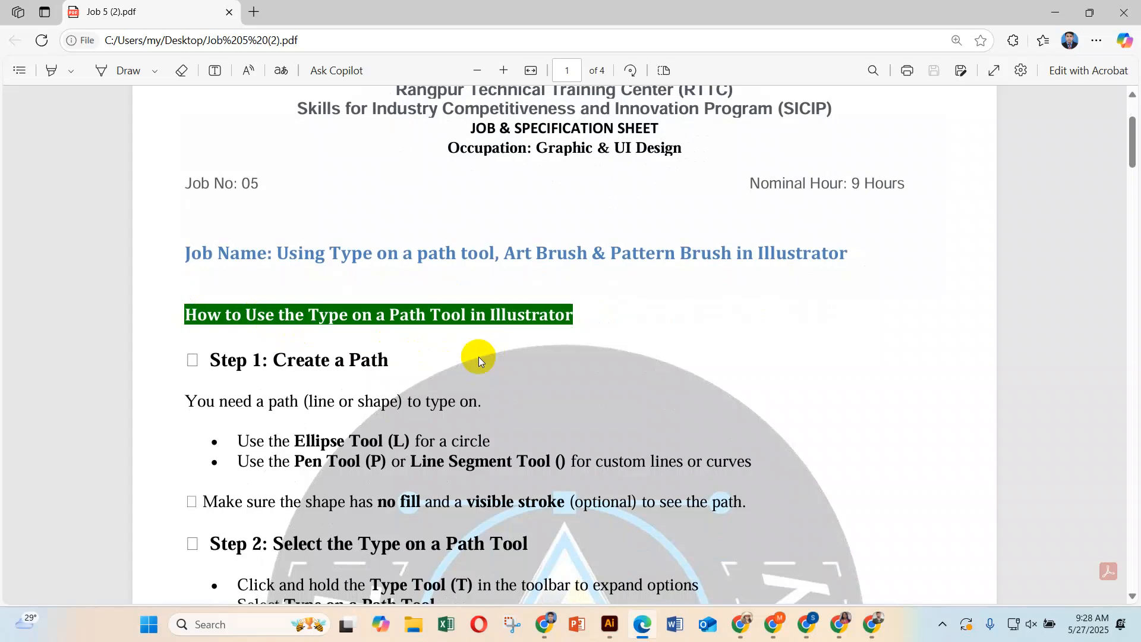
key("alt+Tab")
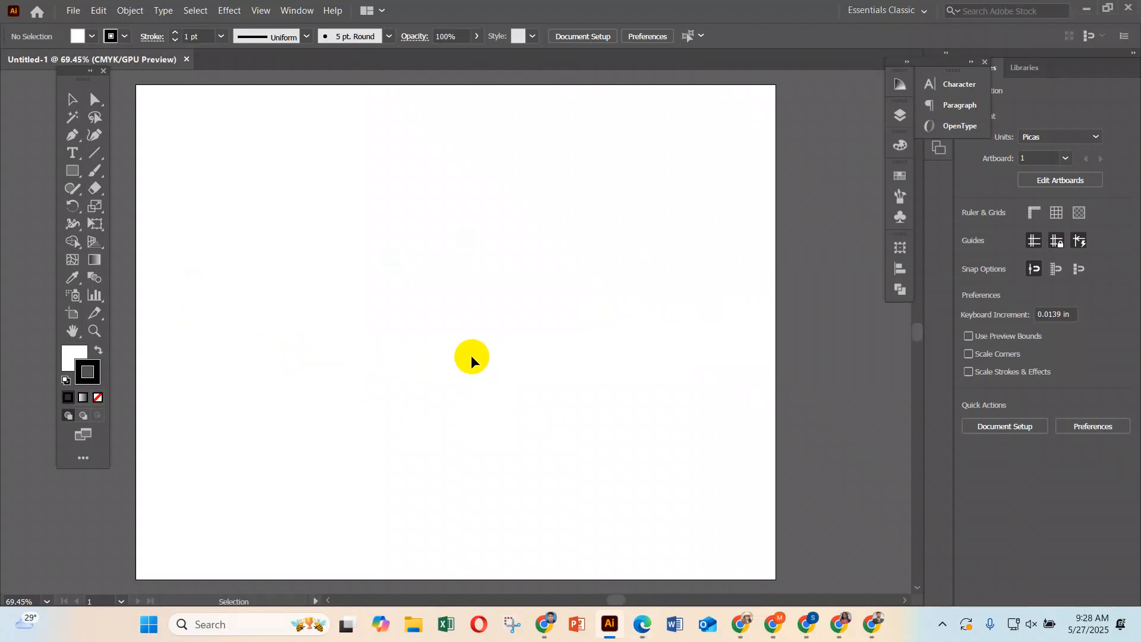
Draw a horizontal line about 6.83 in long across the artboard with no fill and a black stroke.
left_click(92, 380)
left_click(98, 399)
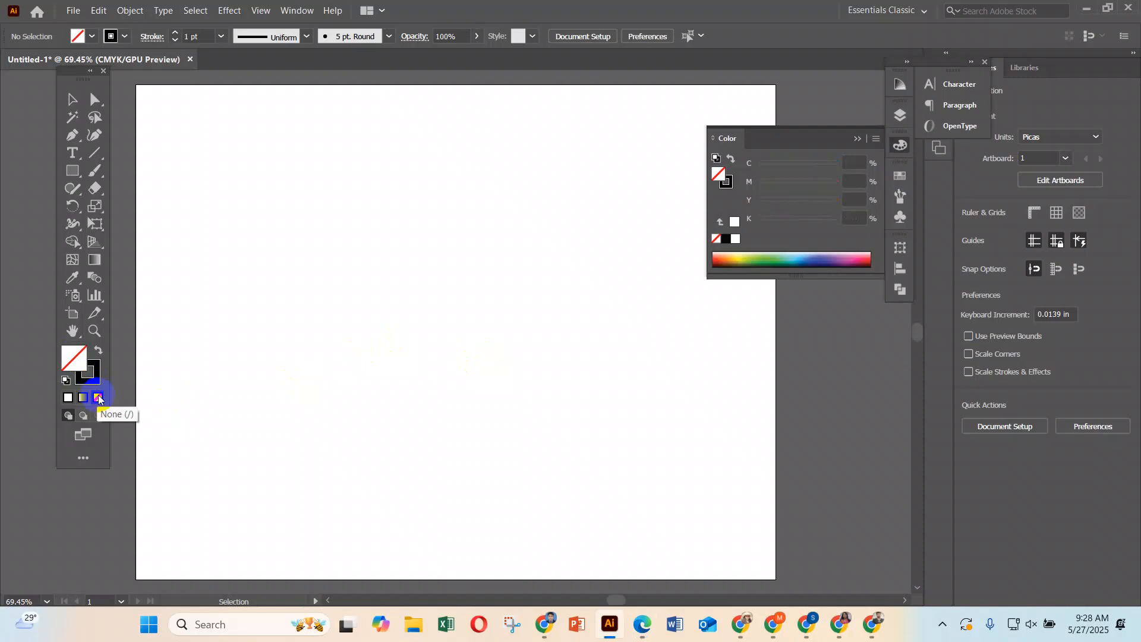
left_click(100, 377)
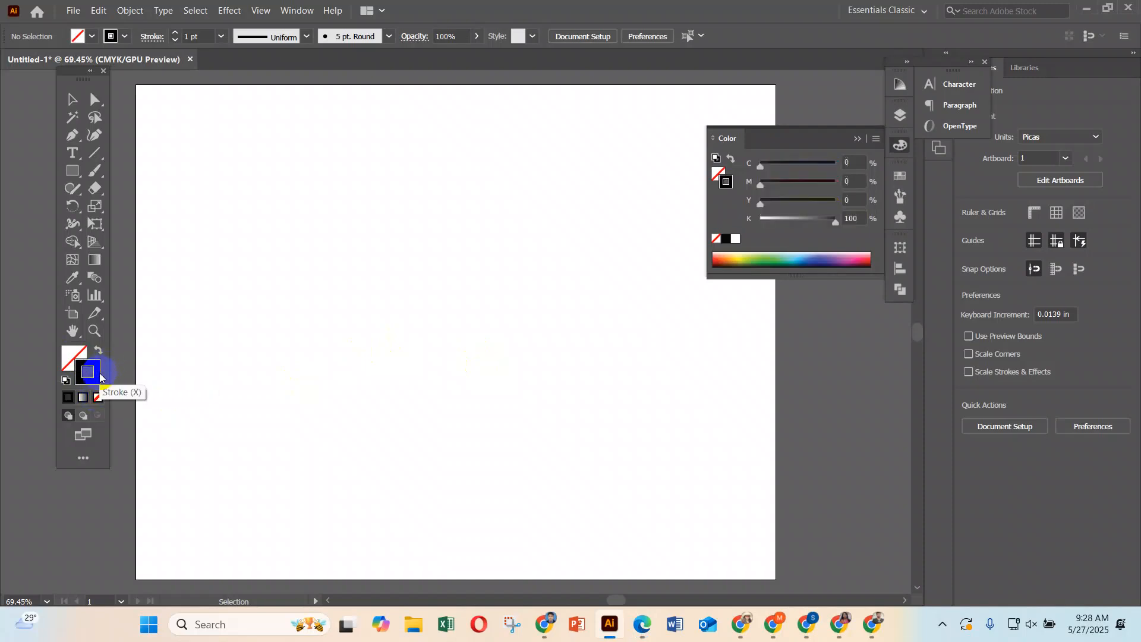
left_click_drag(248, 264, 646, 324)
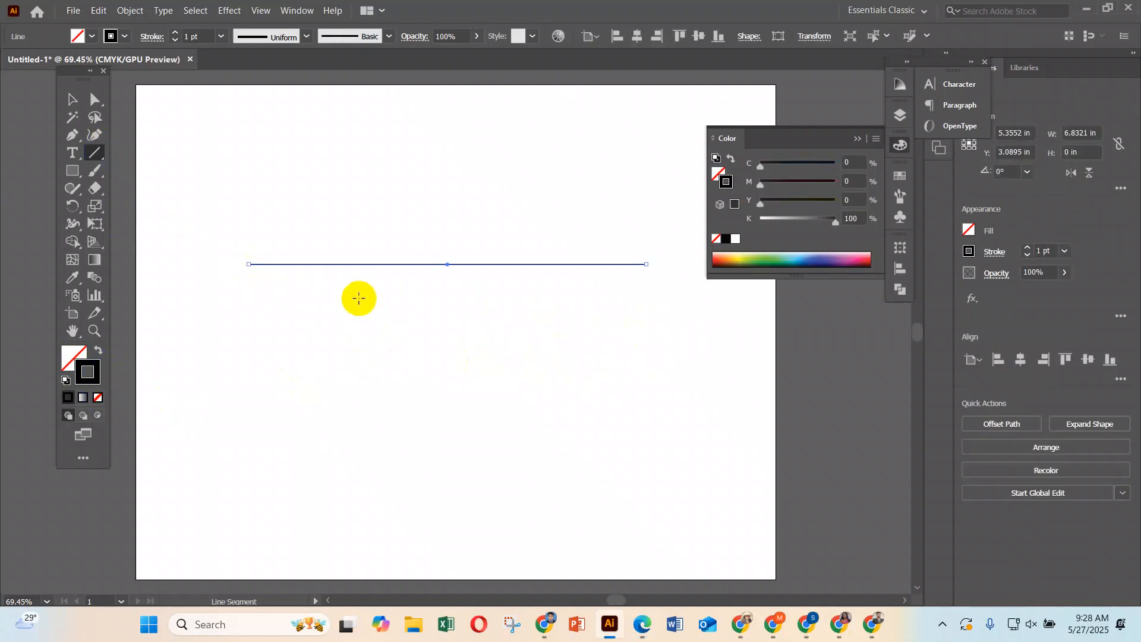
Draw a wavy curve with the Pen tool below the straight line and undo it.
left_click(75, 143)
left_click(284, 396)
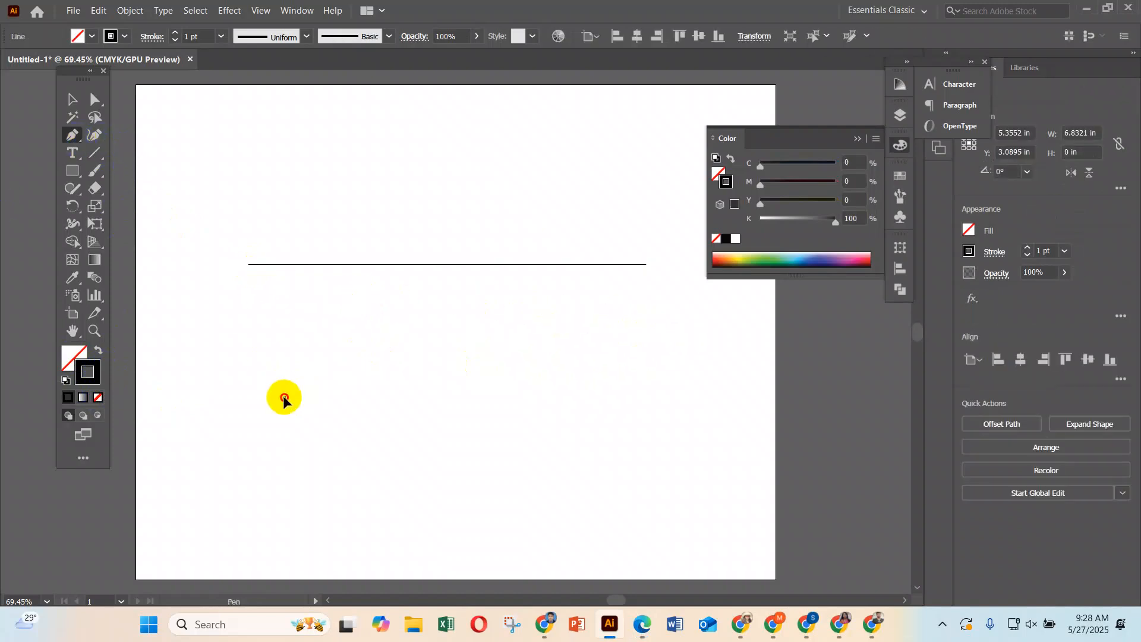
left_click_drag(415, 351, 490, 385)
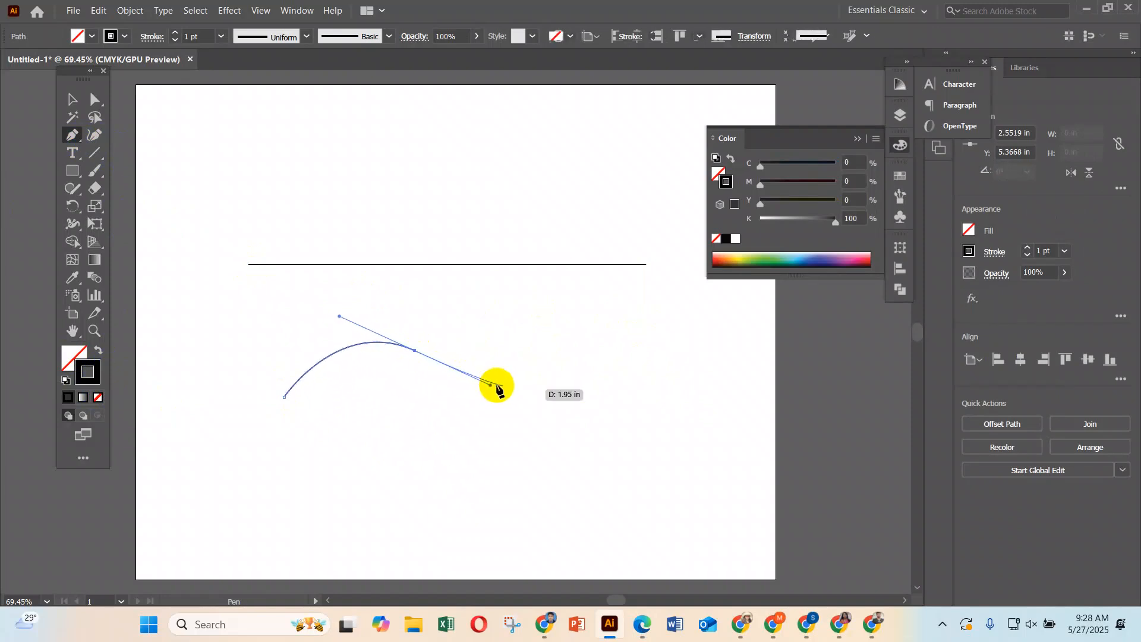
left_click_drag(613, 350, 654, 303)
key("ctrl+z")
key("ctrl+z")
key("ctrl+z")
key("ctrl+z")
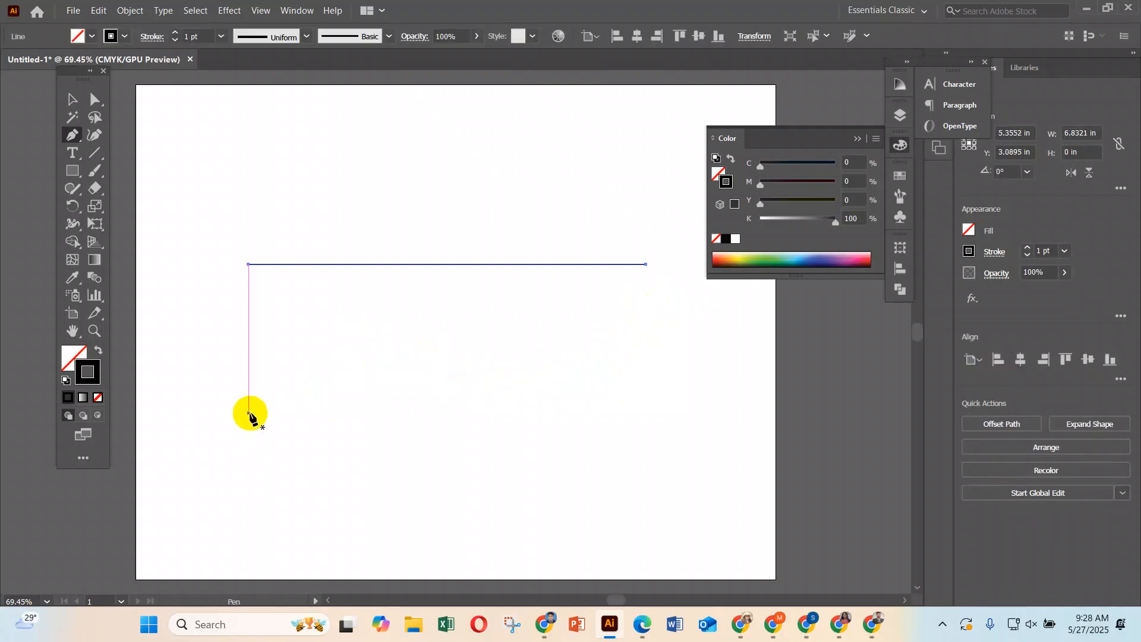
Draw a three-segment zigzag path with the Pen tool above the straight line and undo it.
left_click(249, 182)
left_click(342, 134)
left_click(406, 189)
left_click(481, 131)
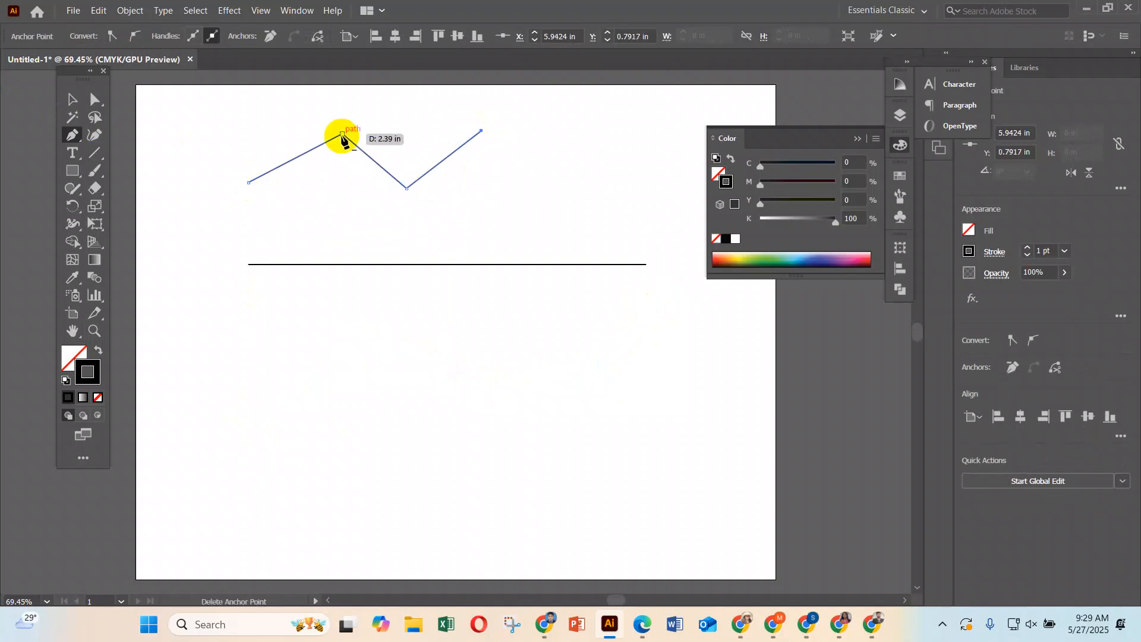
key("ctrl+z")
key("ctrl+z")
key("ctrl+z")
key("ctrl+z")
Draw a three-segment zigzag path with the Pen tool below the straight line and undo it.
left_click(300, 437)
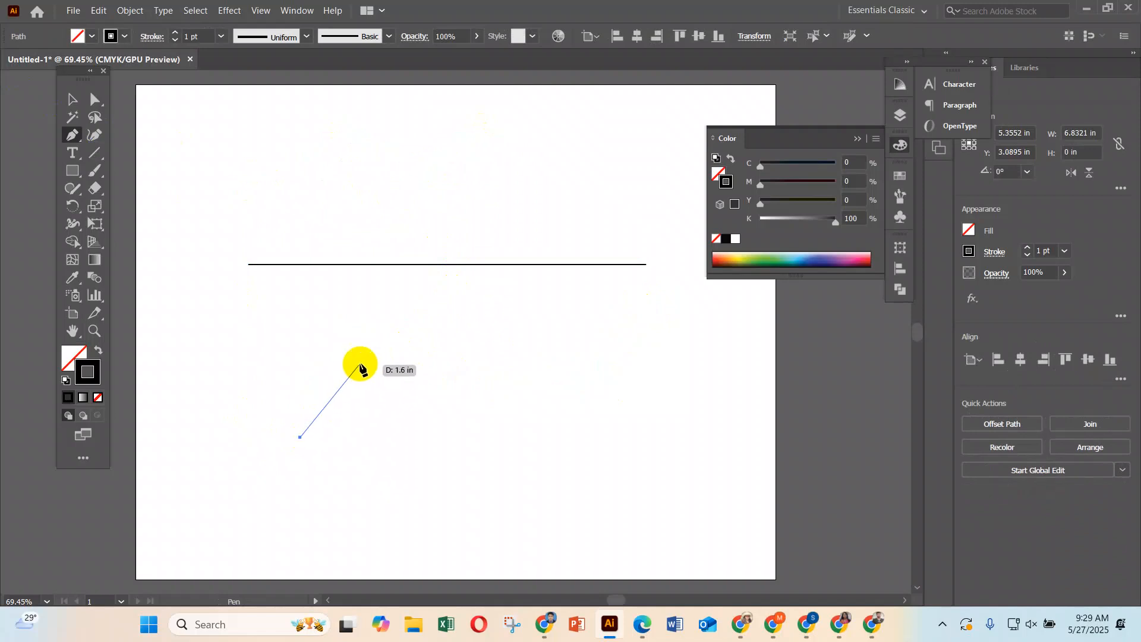
left_click(363, 359)
left_click(433, 420)
left_click(513, 354)
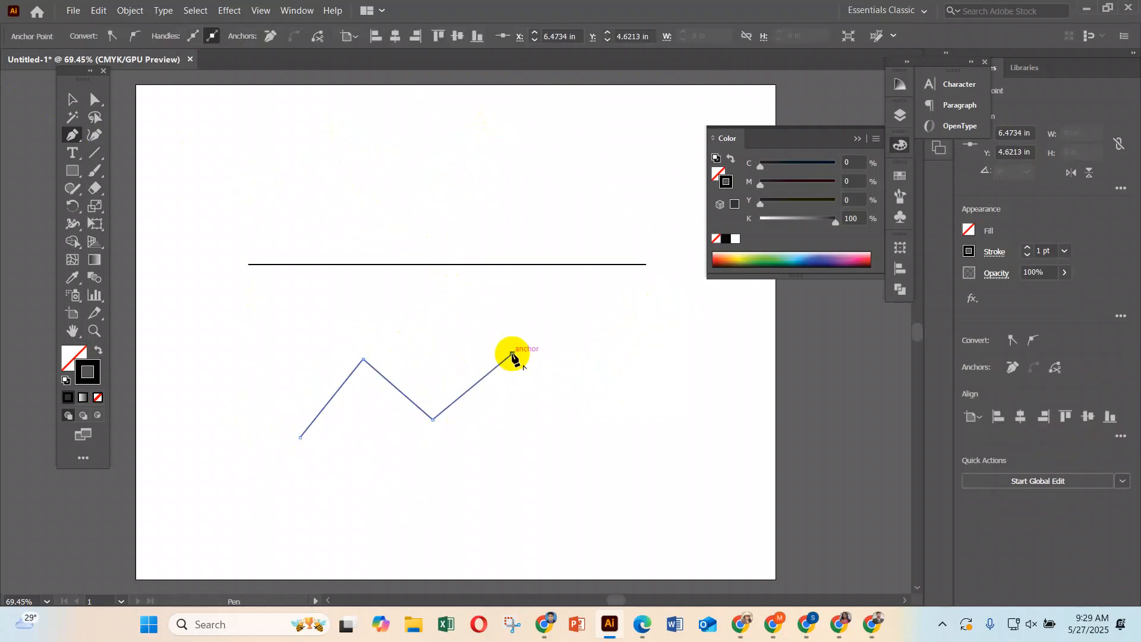
key("ctrl+z")
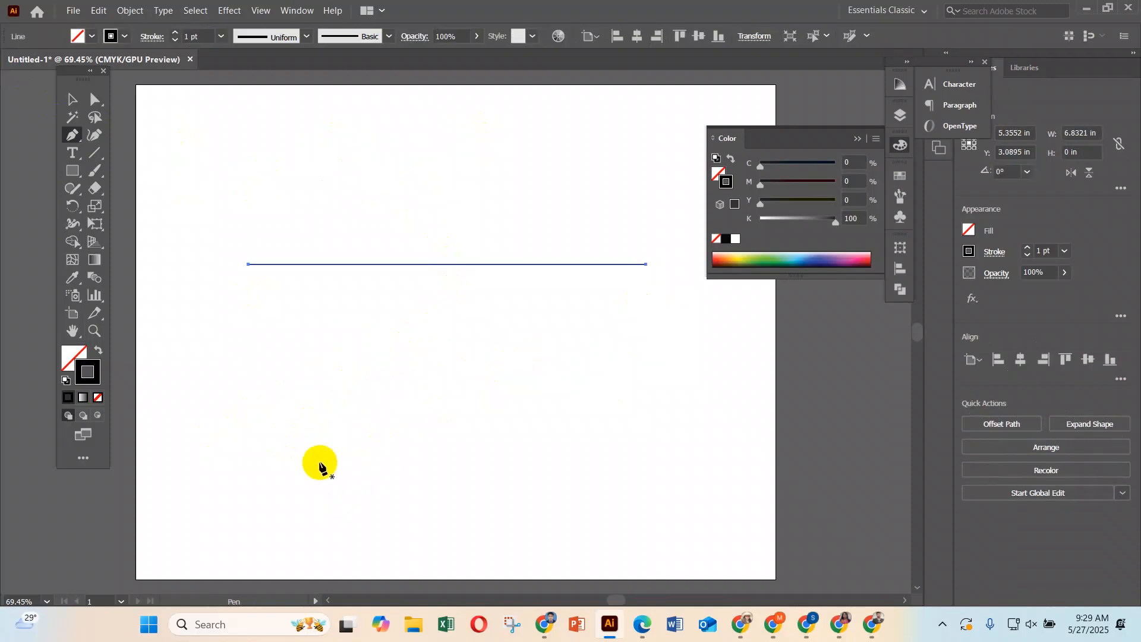
scroll(310, 457, "down", 1)
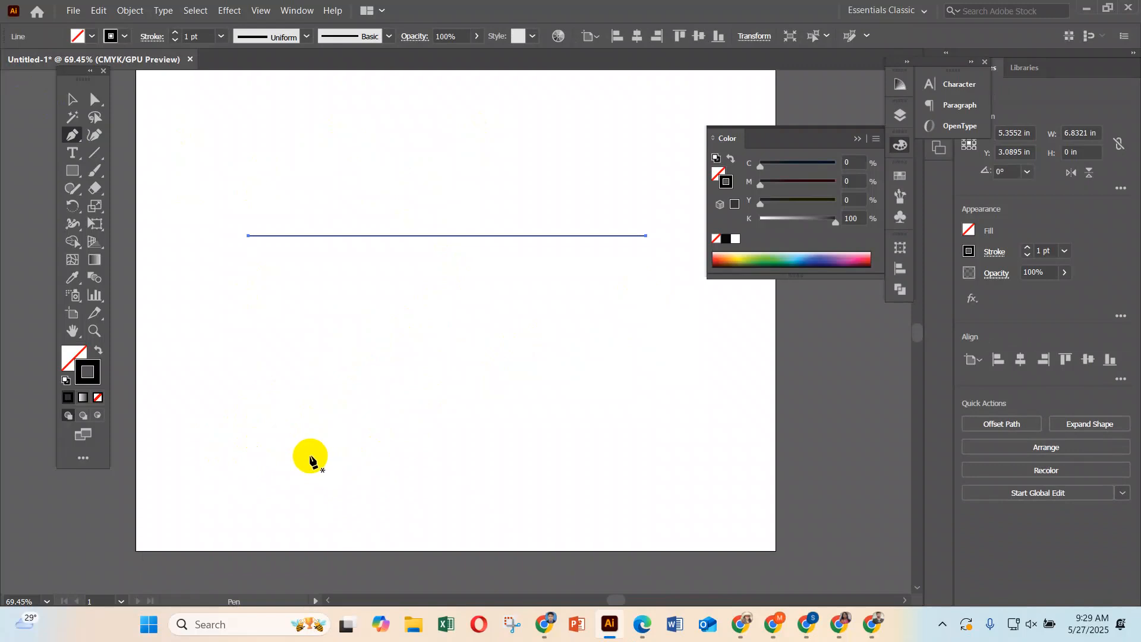
left_click(248, 394)
left_click_drag(365, 343, 449, 377)
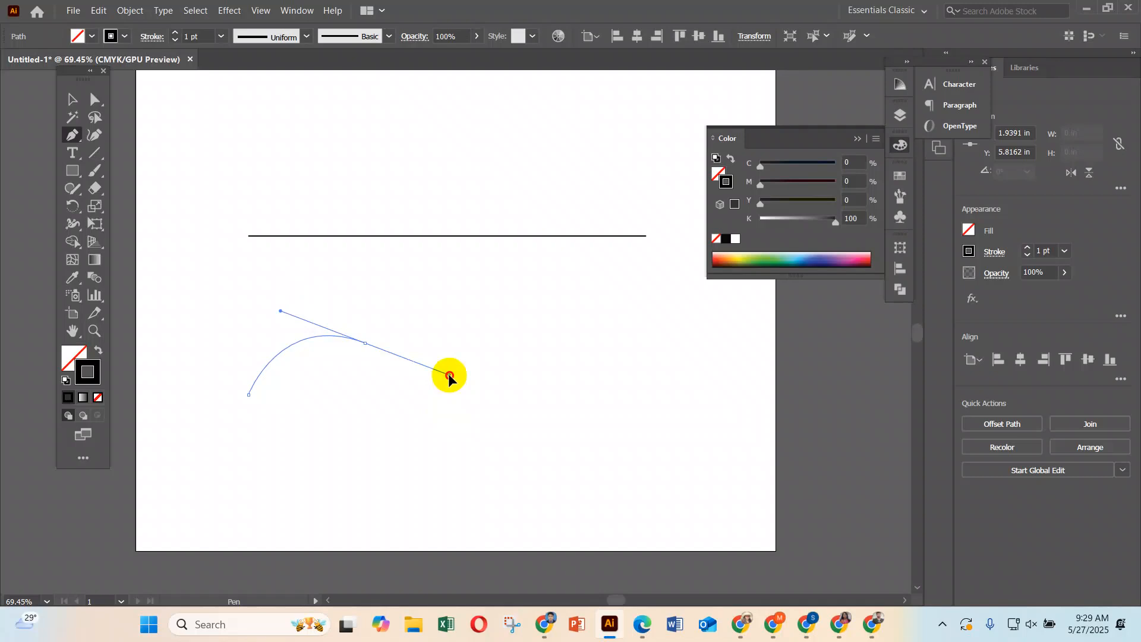
left_click_drag(450, 377, 446, 377)
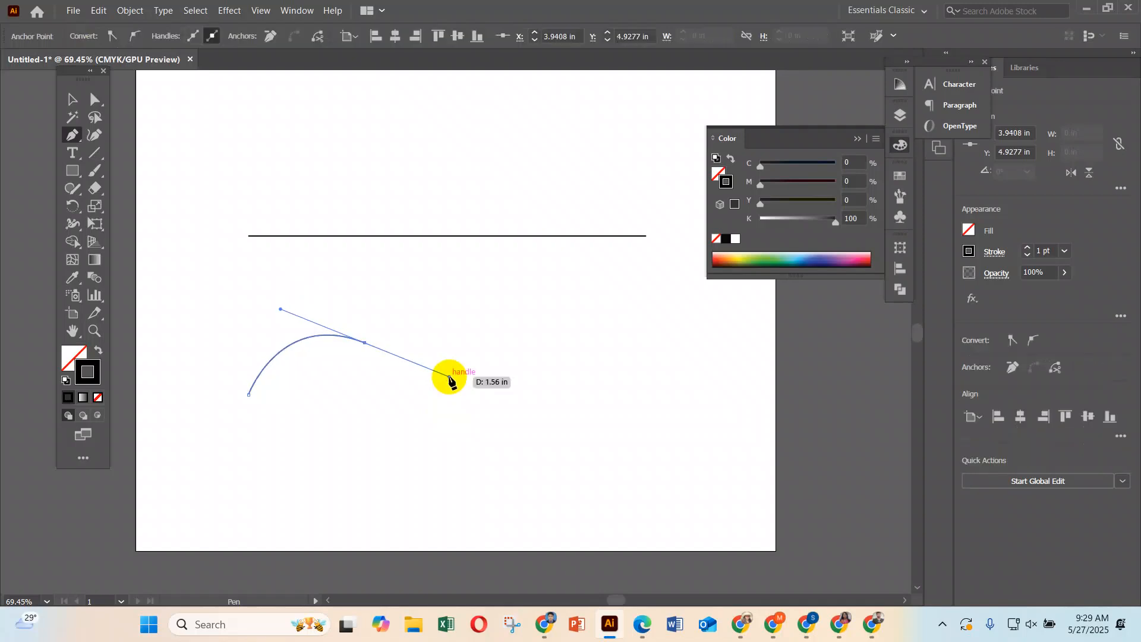
key("ctrl+z")
key("ctrl+z")
Draw an S-shaped wavy curve about 6.63 in wide and 1.04 in high below the straight line with the Pen tool.
left_click(312, 346)
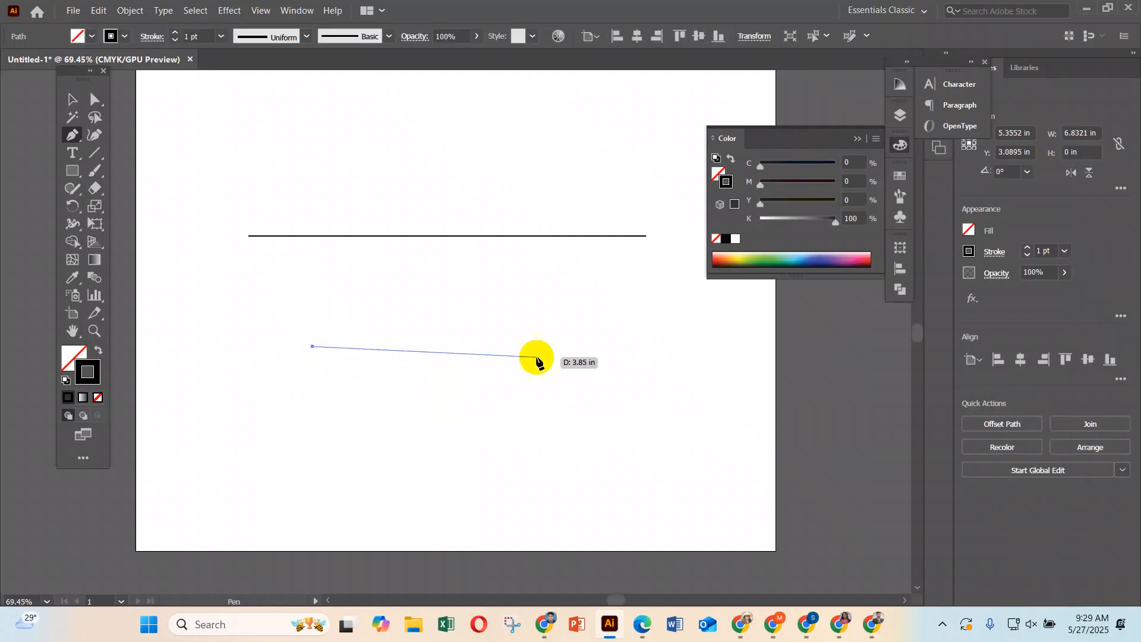
left_click_drag(510, 350, 595, 425)
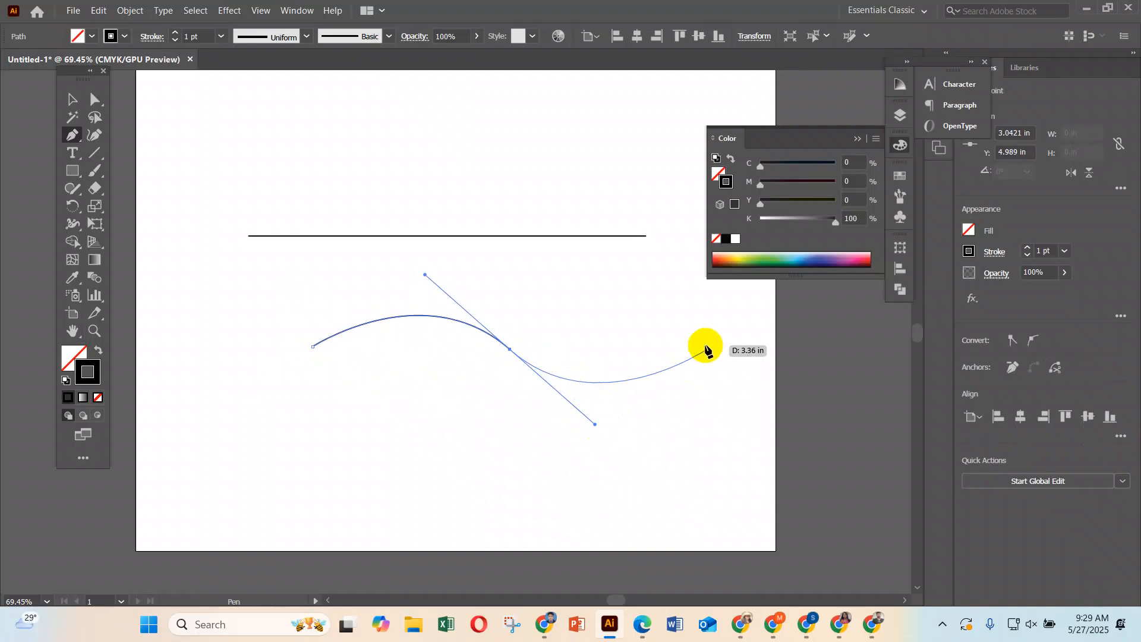
left_click(698, 316)
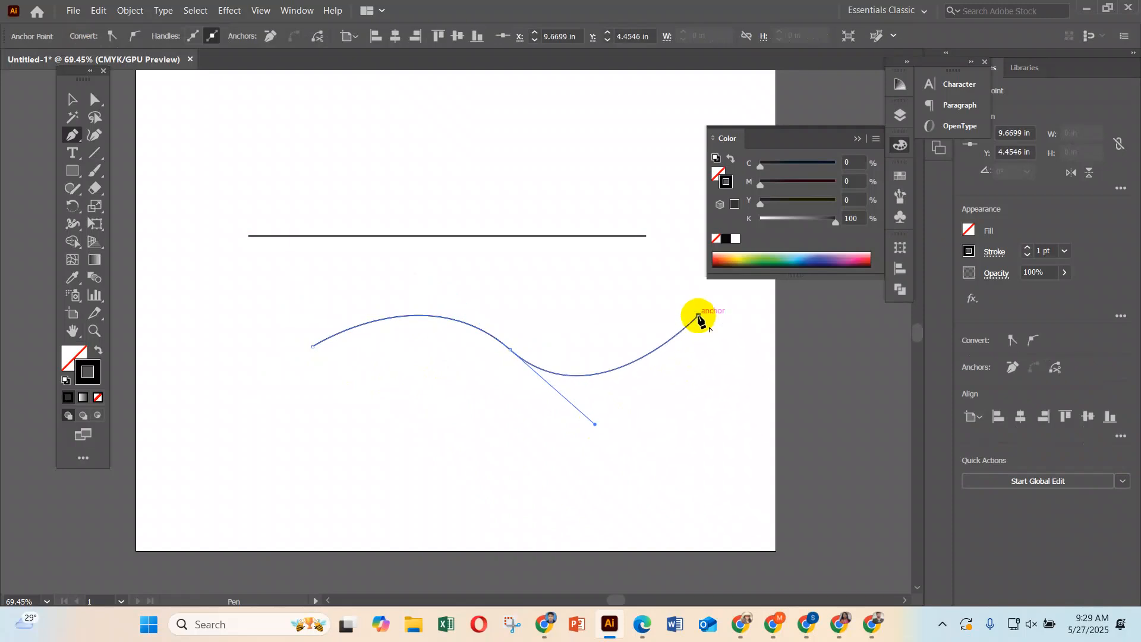
left_click(71, 106)
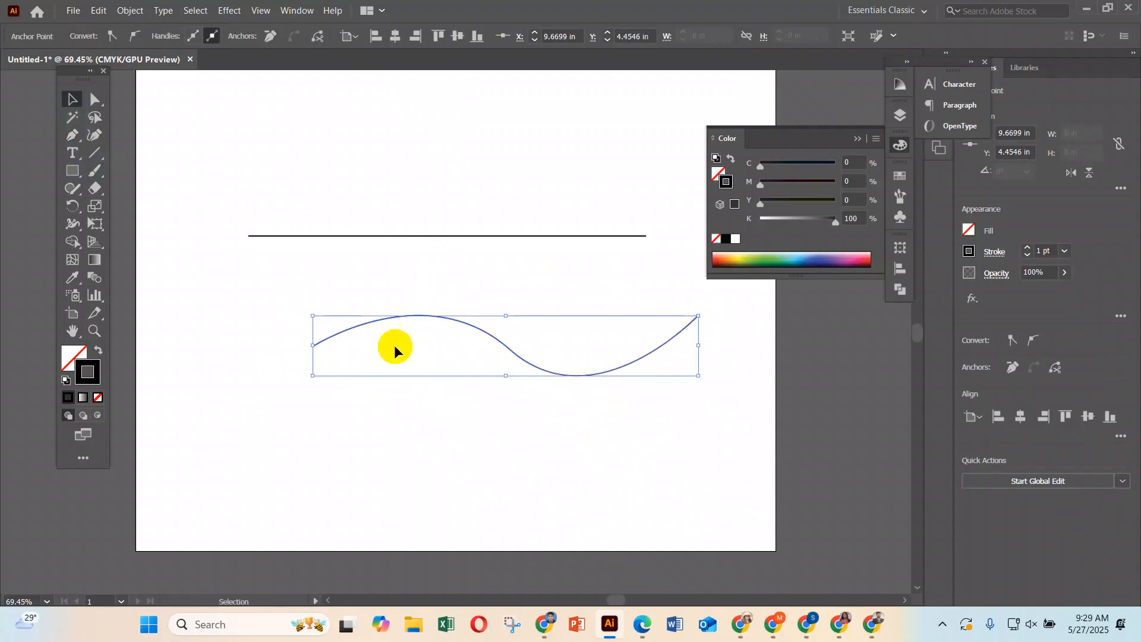
Reshape the wavy curve by adjusting both direction handles of its middle anchor point with Direct Selection, and deselect the curve.
left_click(450, 410)
left_click_drag(539, 331, 461, 393)
left_click(70, 99)
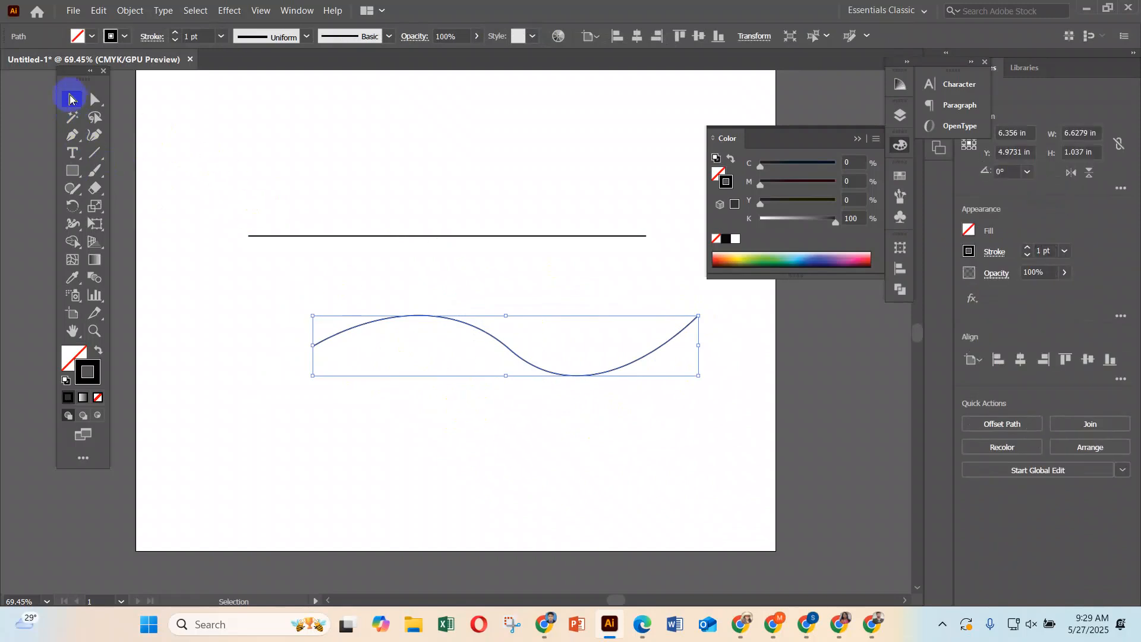
left_click(92, 99)
left_click_drag(514, 332, 496, 378)
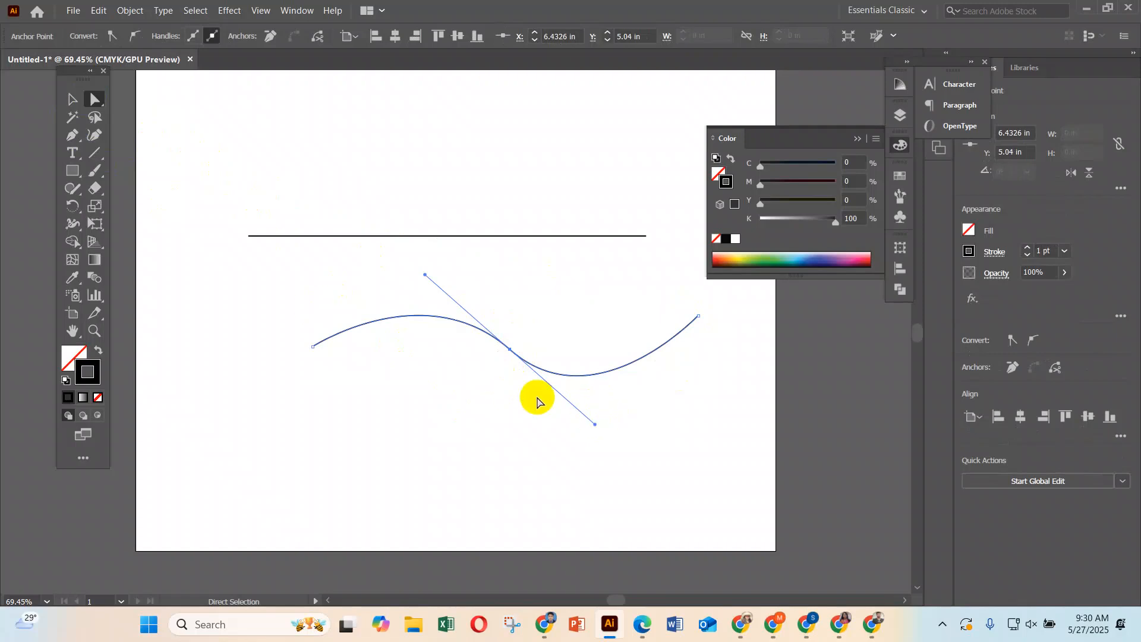
left_click_drag(595, 425, 589, 389)
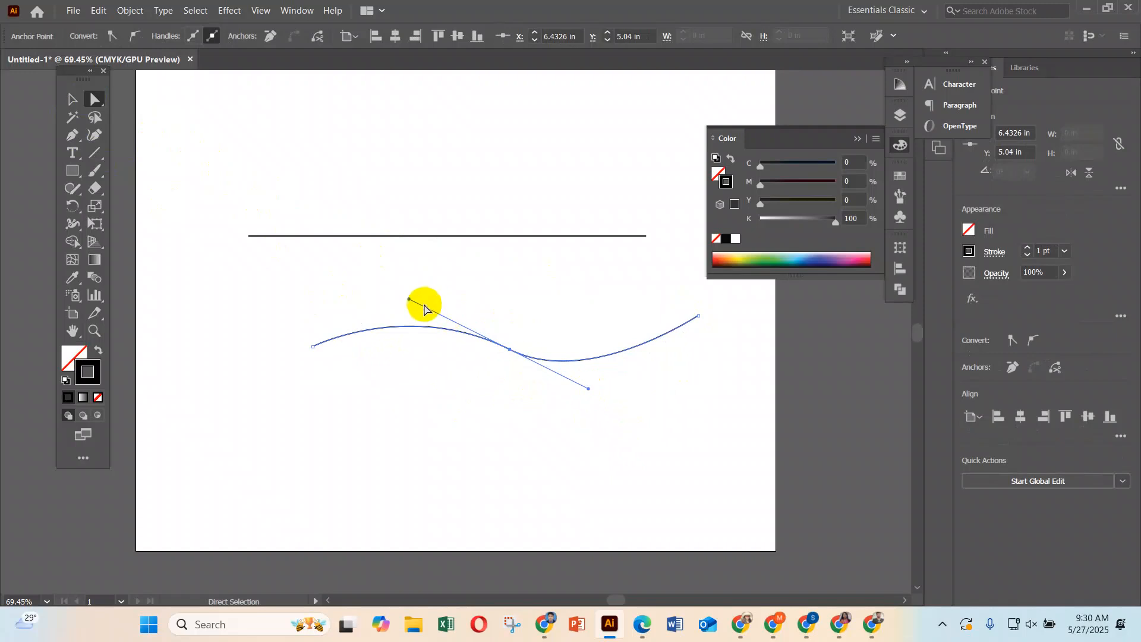
left_click_drag(409, 299, 400, 278)
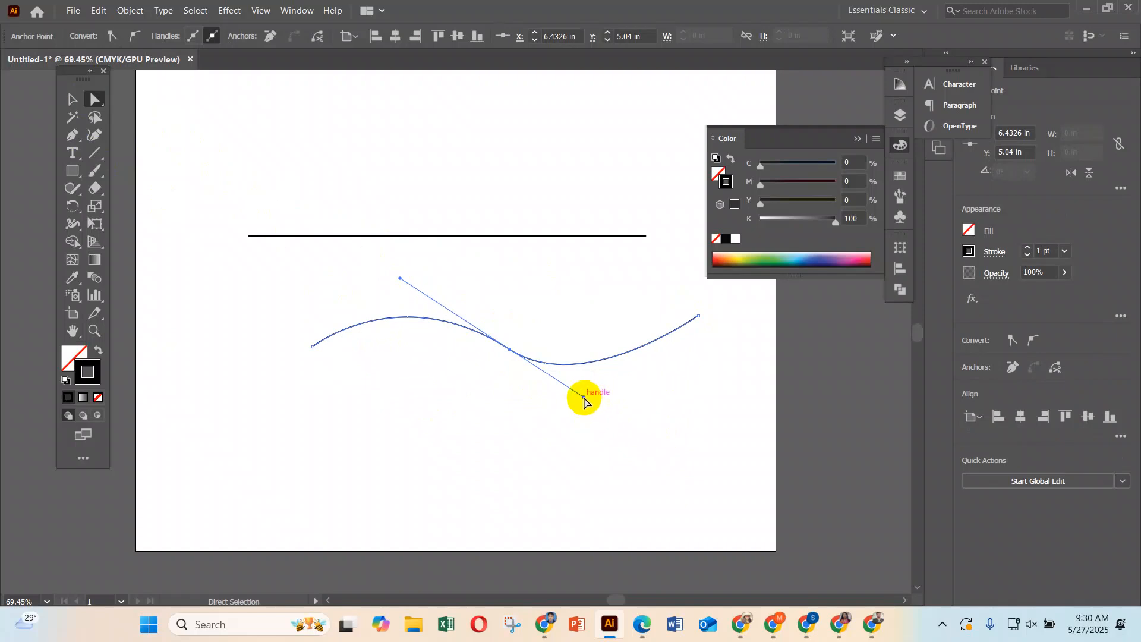
left_click_drag(583, 399, 630, 426)
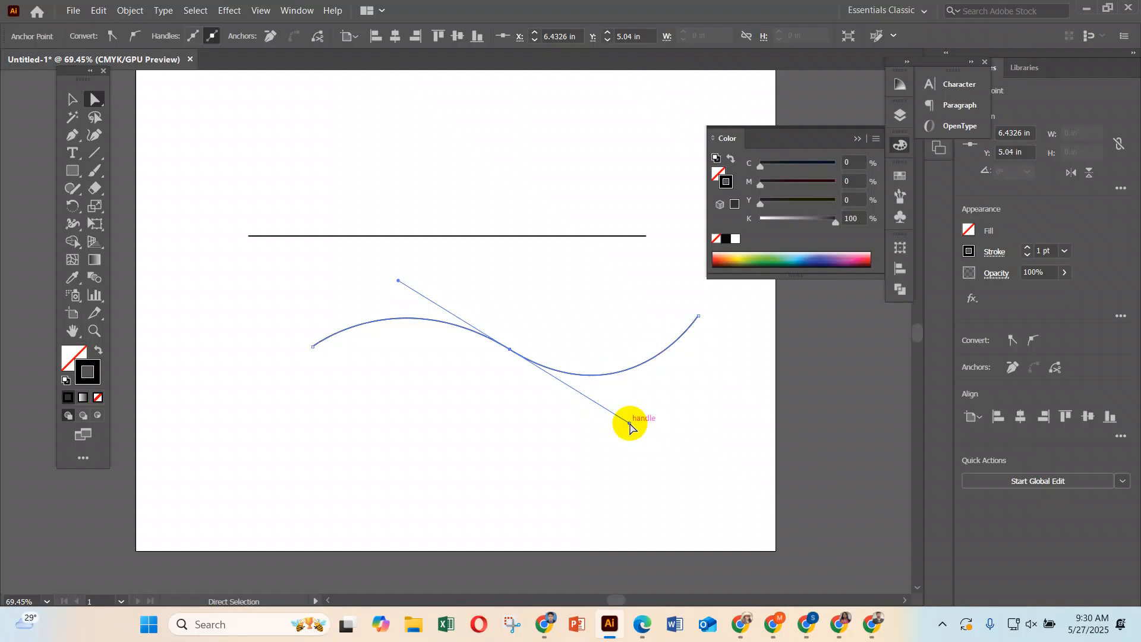
left_click(72, 99)
left_click(389, 219)
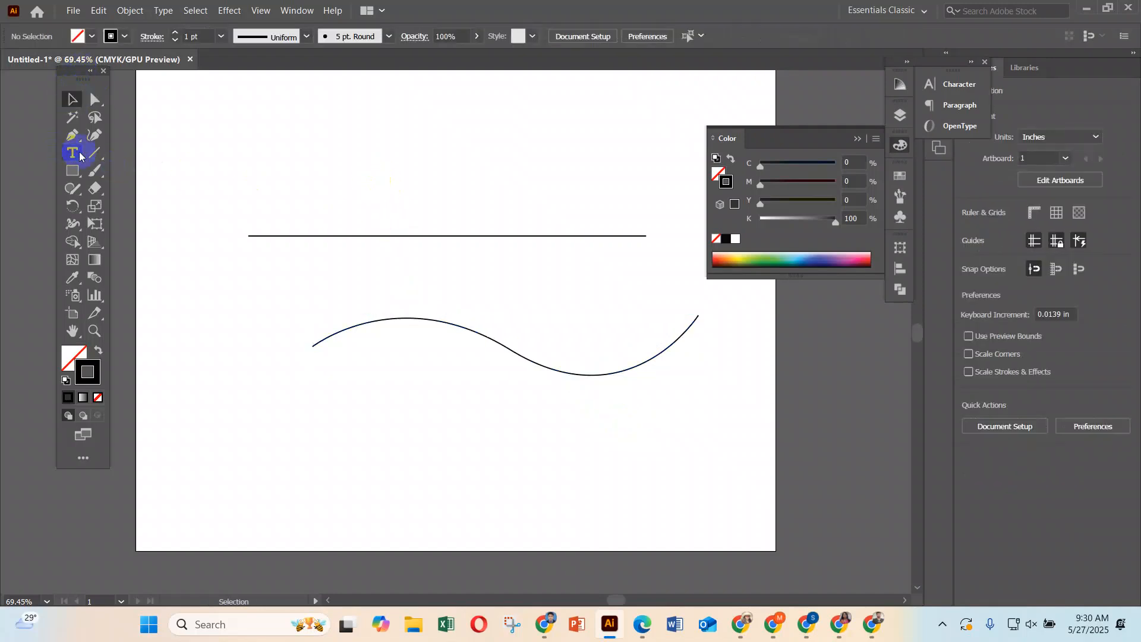
Place Lorem ipsum point text above the straight line and discard it.
left_click(290, 141)
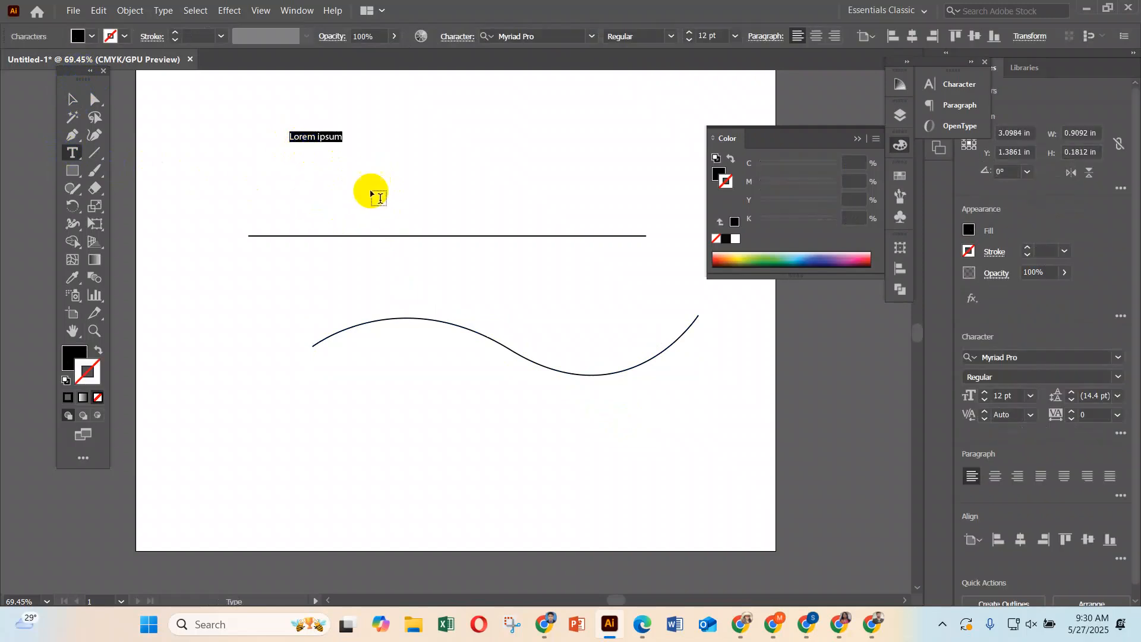
key("Escape")
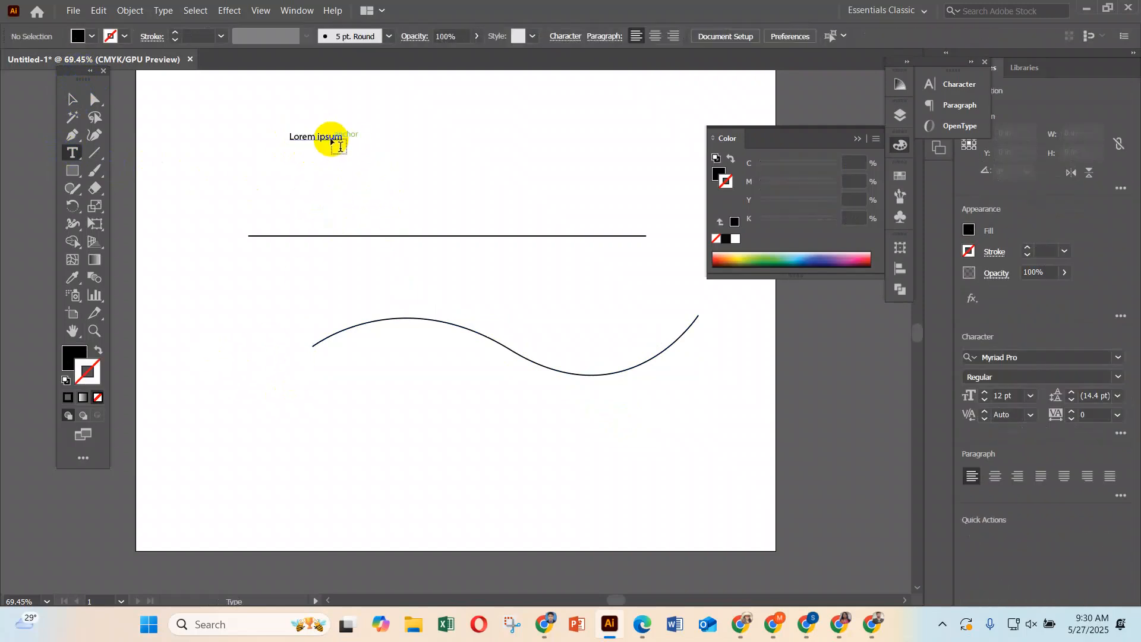
left_click(72, 100)
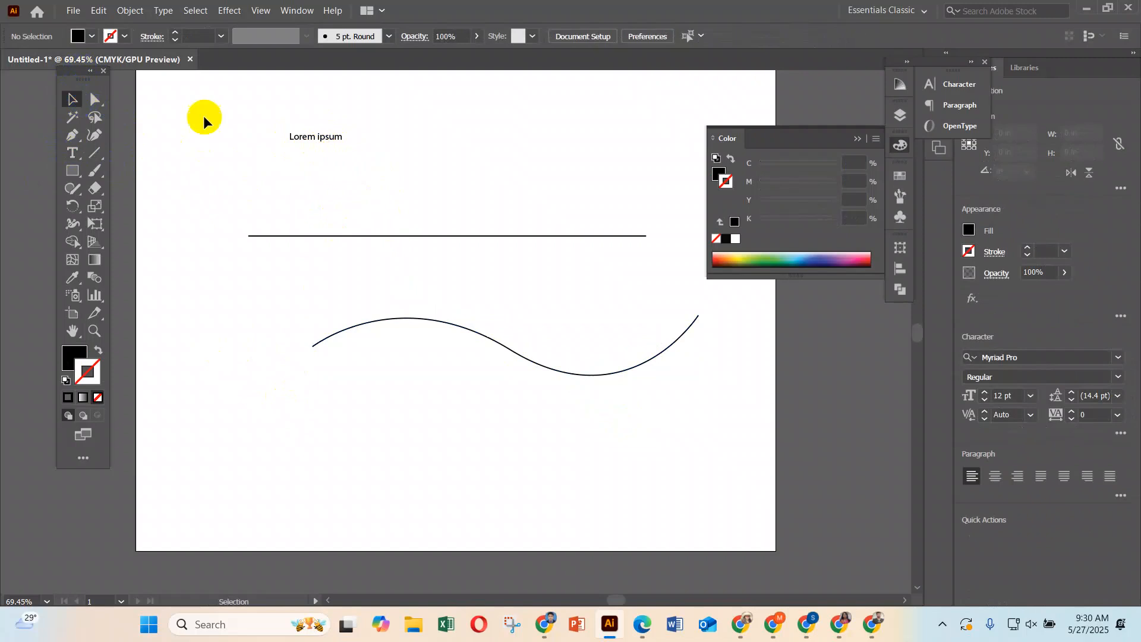
left_click_drag(331, 138, 294, 166)
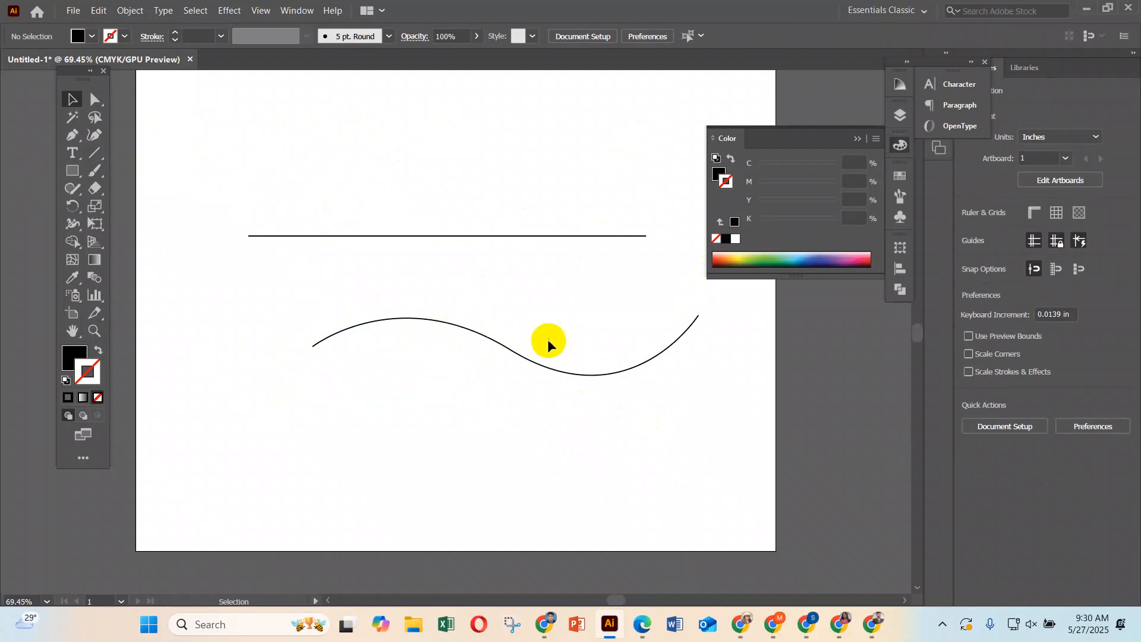
Move the wavy curve so its start lines up below the straight line's left end, and fill it with placeholder text using Type on a Path.
left_click_drag(533, 364, 468, 349)
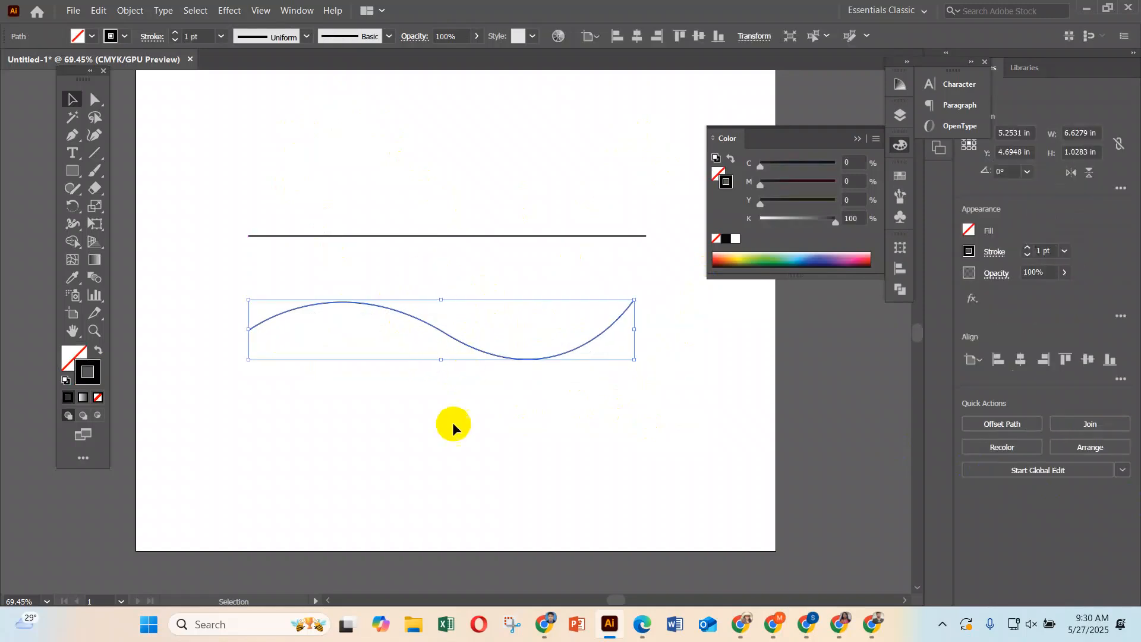
left_click_drag(73, 153, 139, 191)
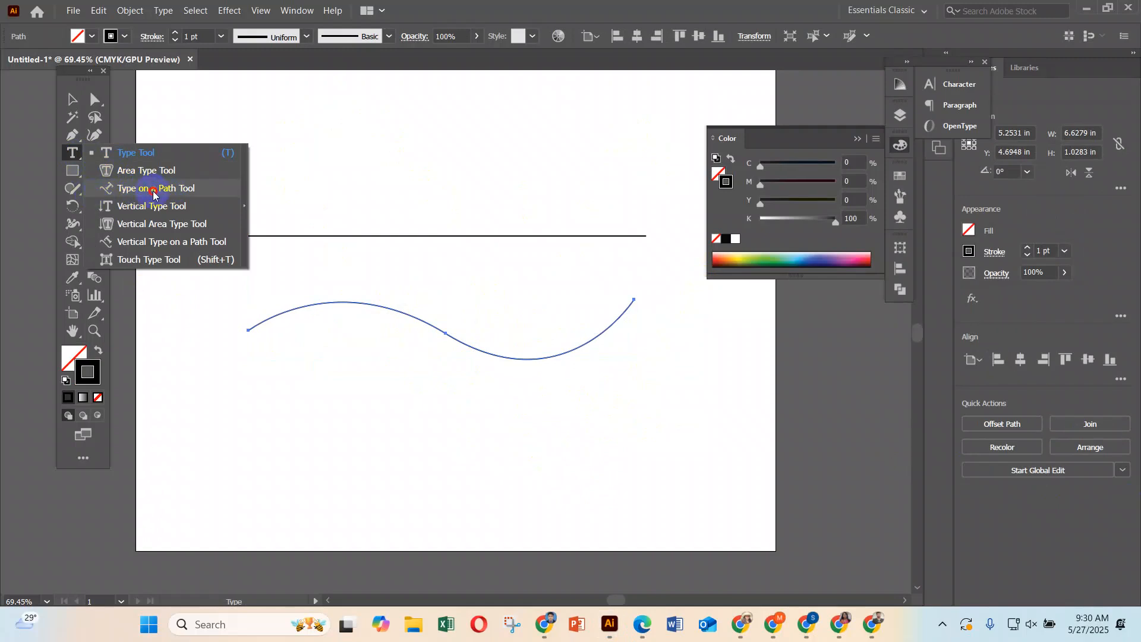
left_click_drag(154, 194, 154, 195)
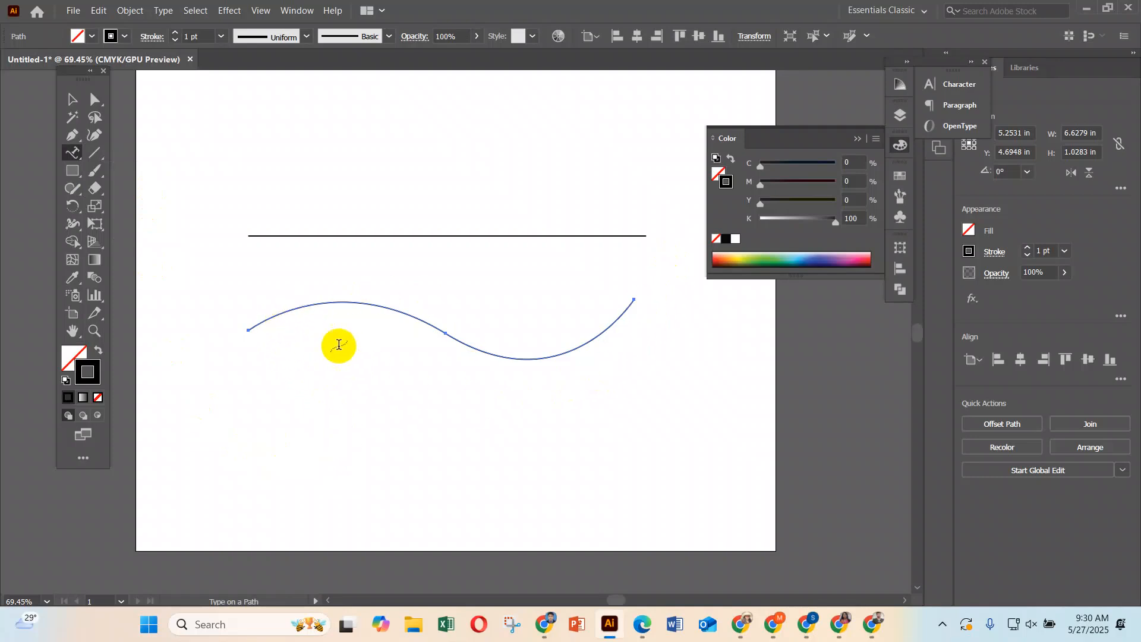
left_click(259, 320)
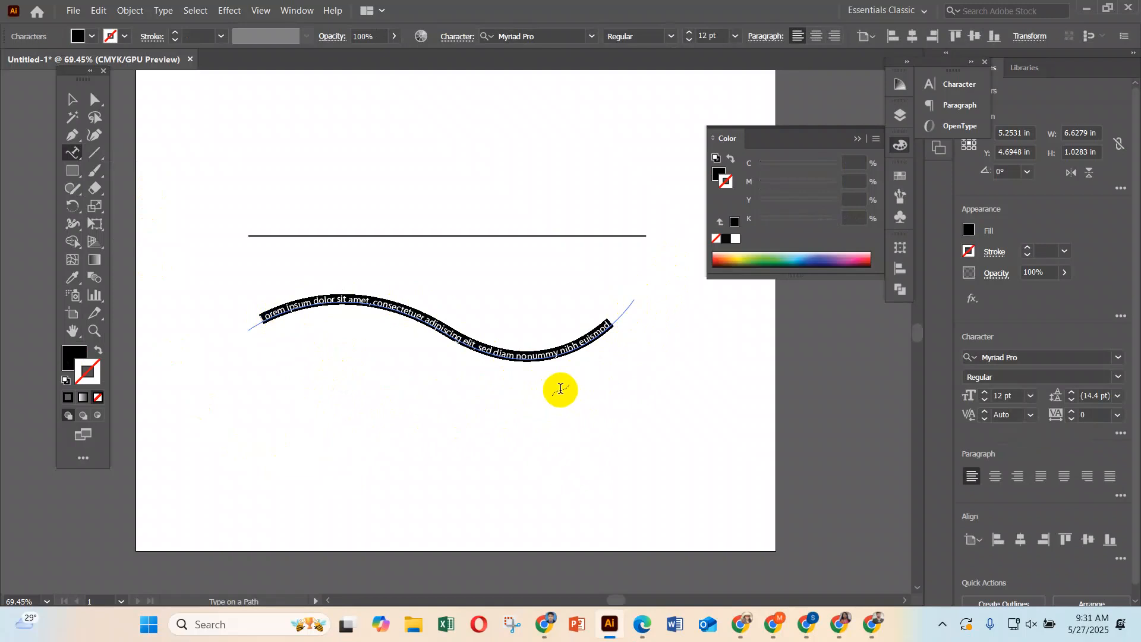
left_click(68, 100)
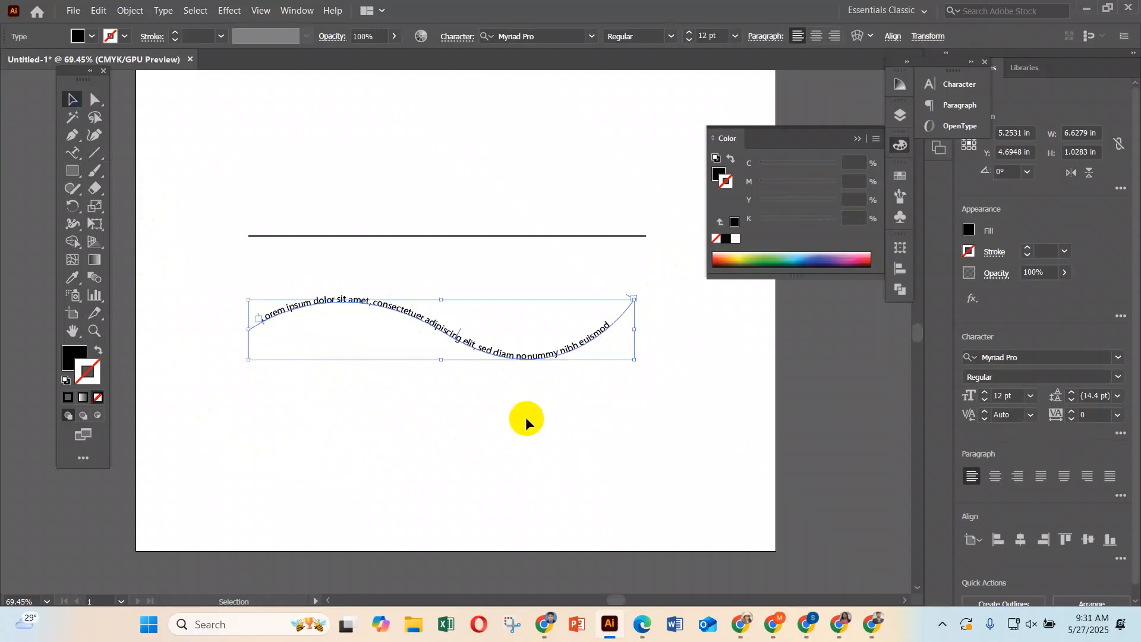
Move the wavy path text slightly right and down, and collapse the Color panel covering the straight line.
left_click(480, 362, "ctrl")
left_click_drag(467, 355, 530, 410)
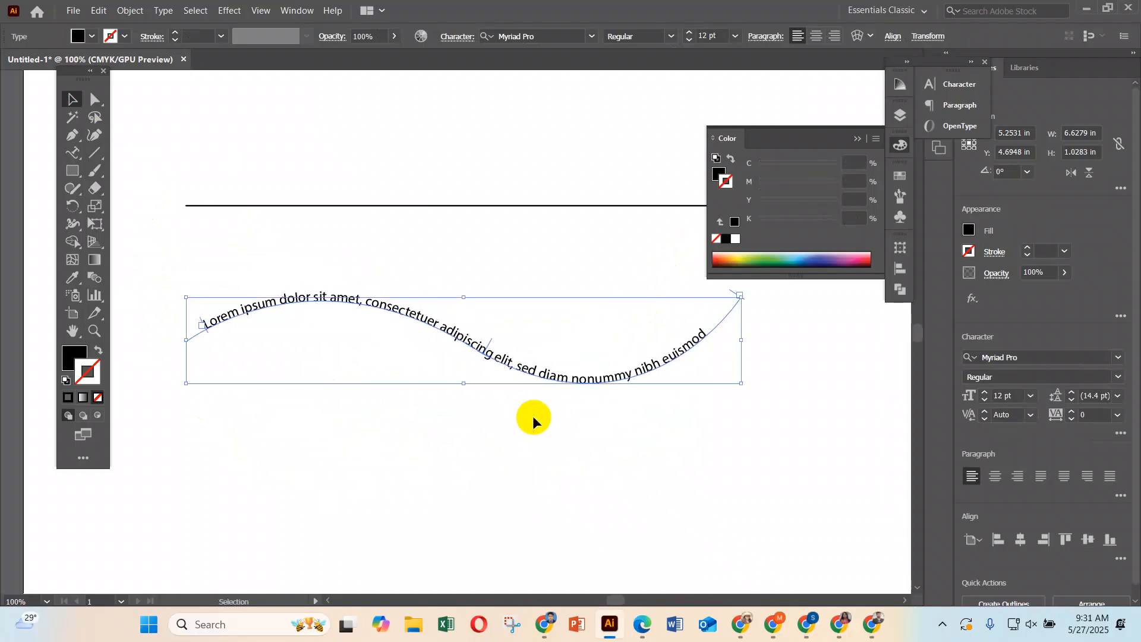
mouse_move(513, 365)
left_mouse_down()
mouse_move(522, 323)
mouse_move(519, 376)
left_mouse_up()
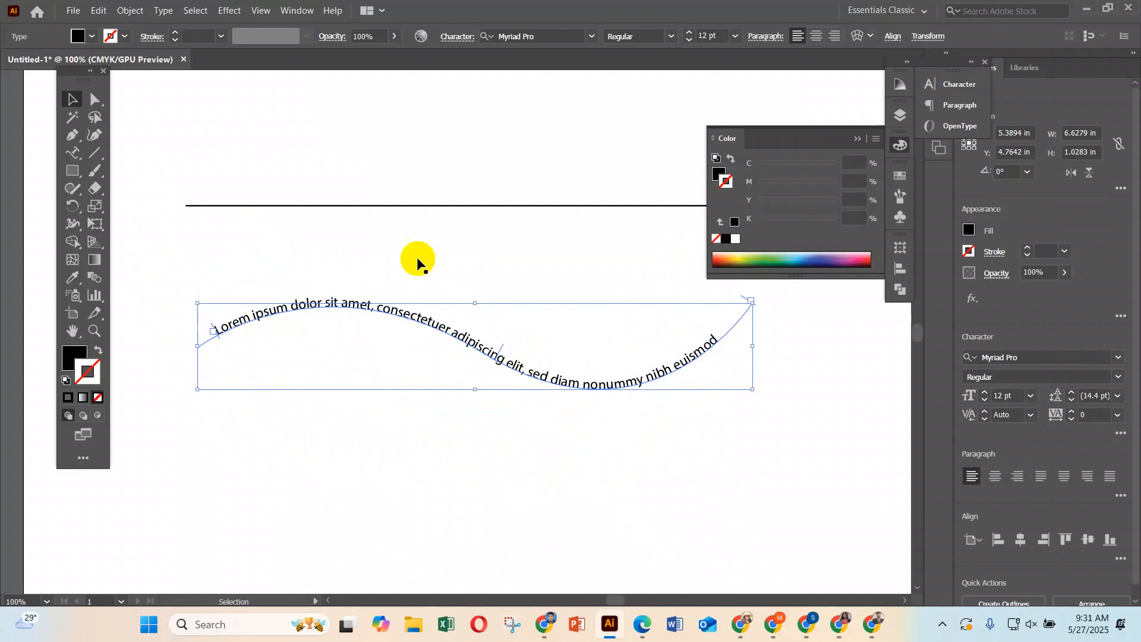
left_click(857, 139)
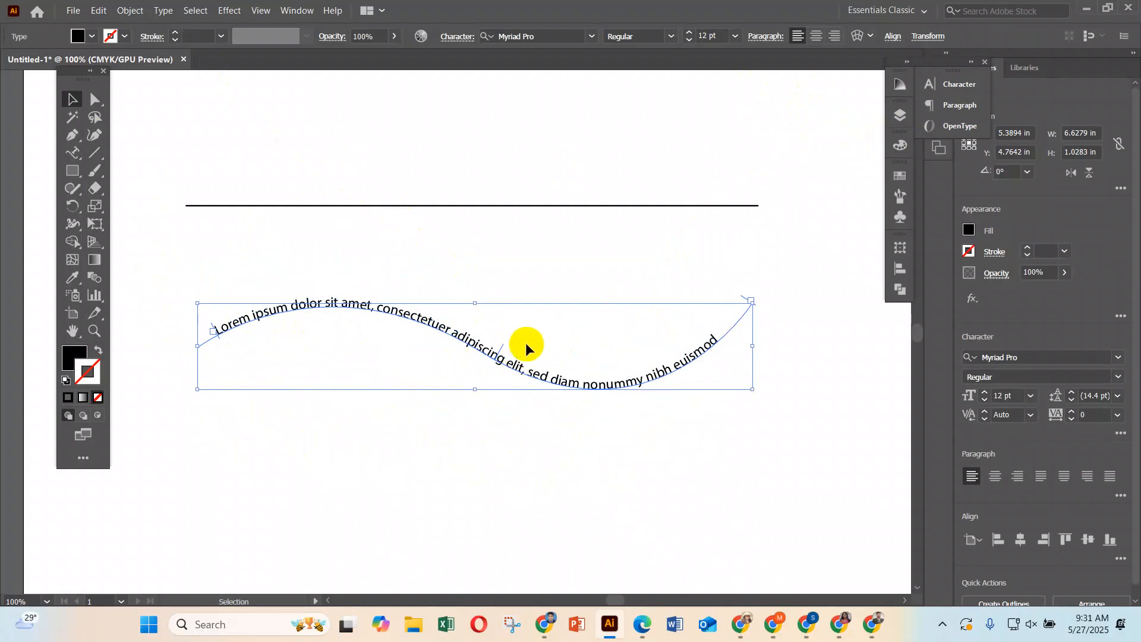
Set the font size of the wavy path text to 20 pt in the Character settings.
left_click(959, 88)
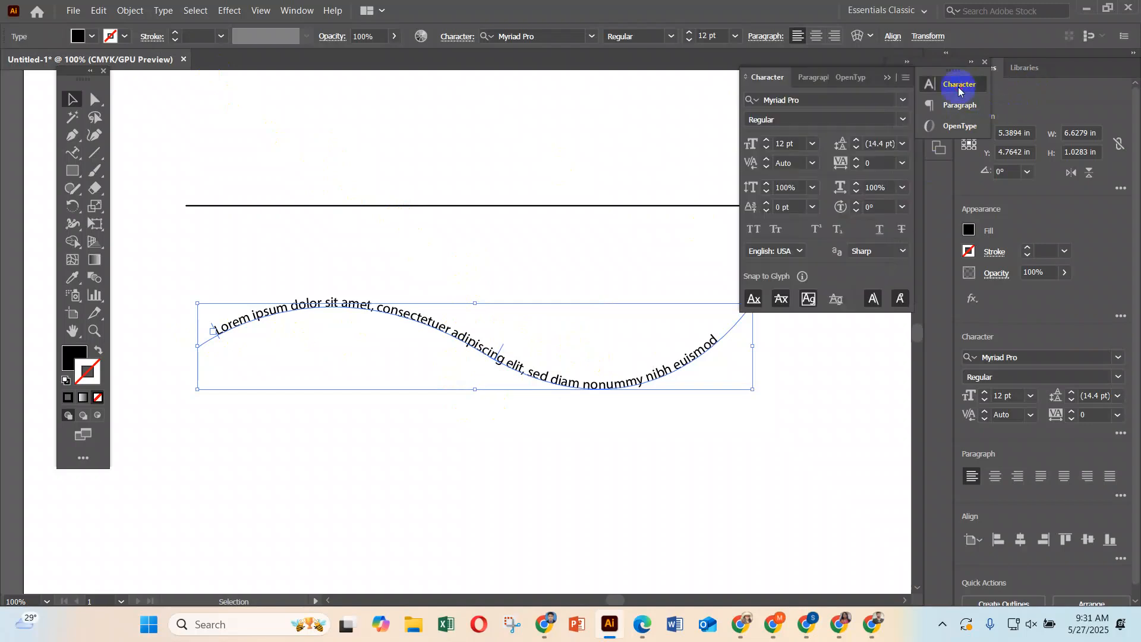
left_click(768, 141)
left_click(768, 142)
left_click(768, 141)
left_click(768, 141)
left_click(768, 141)
left_click(768, 141)
left_click(768, 142)
left_click(768, 142)
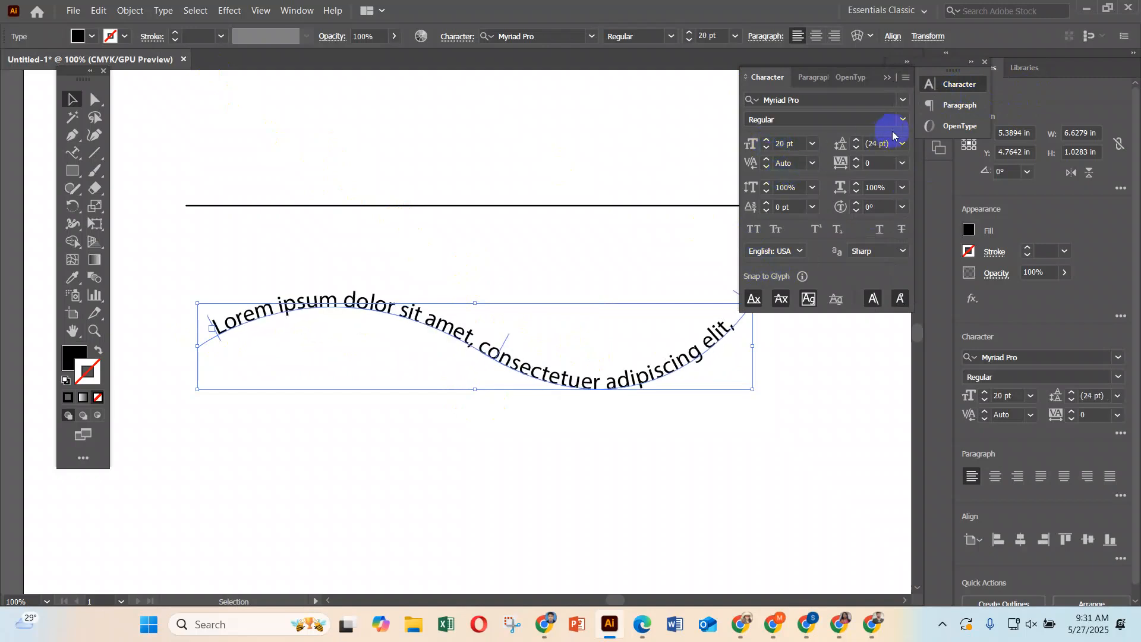
Change the wavy path text's font to Arial with the Bold style.
left_click(812, 100)
type("t")
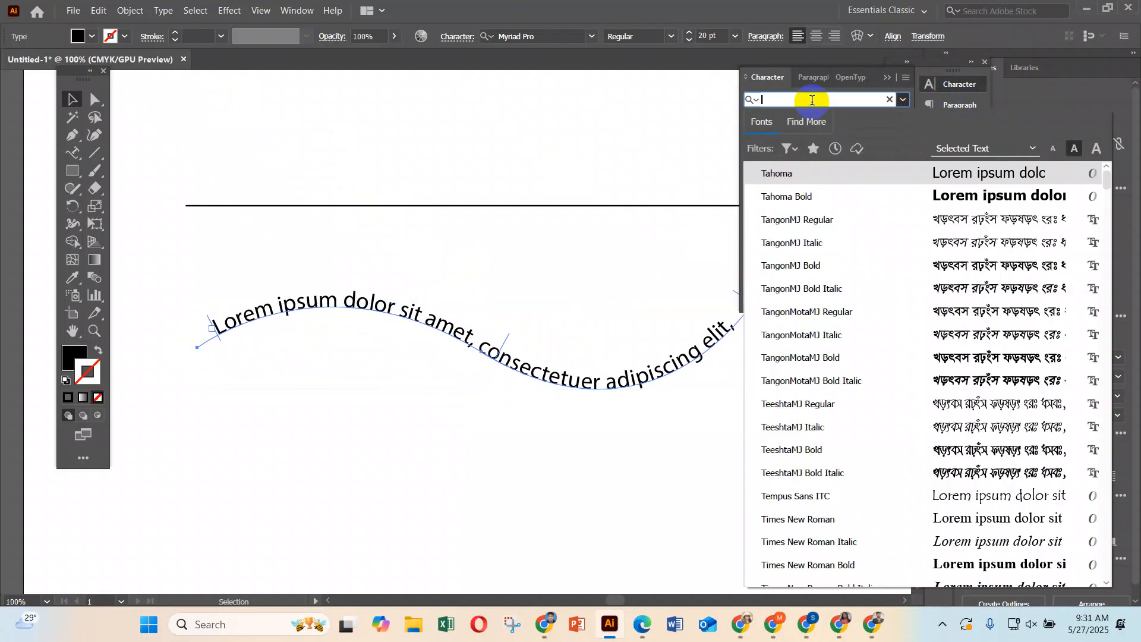
type("ari")
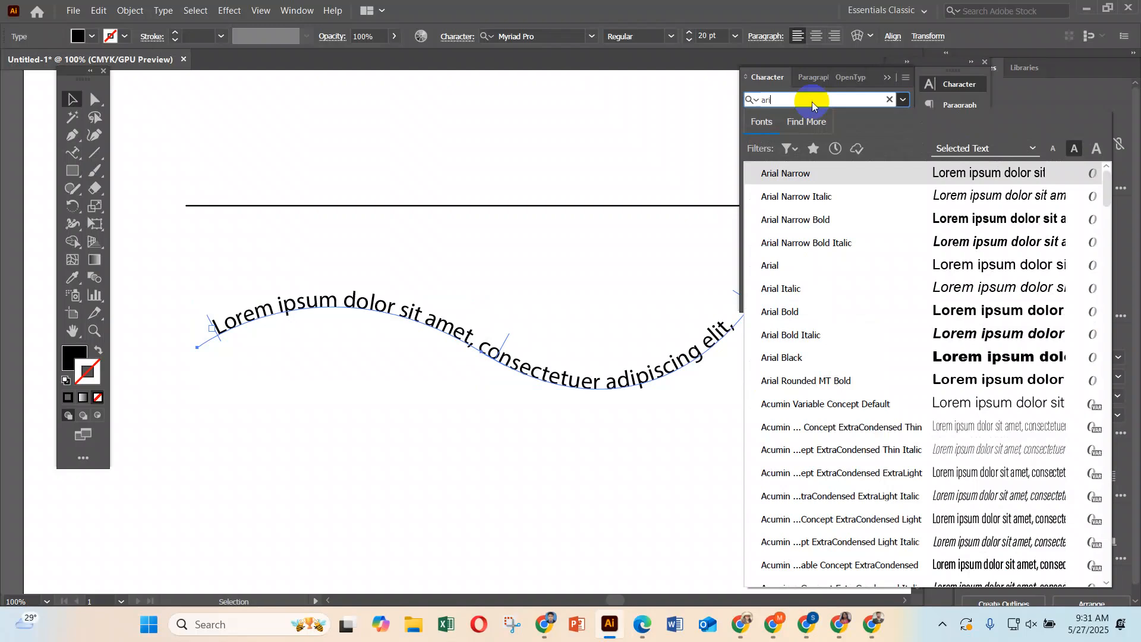
left_click(770, 265)
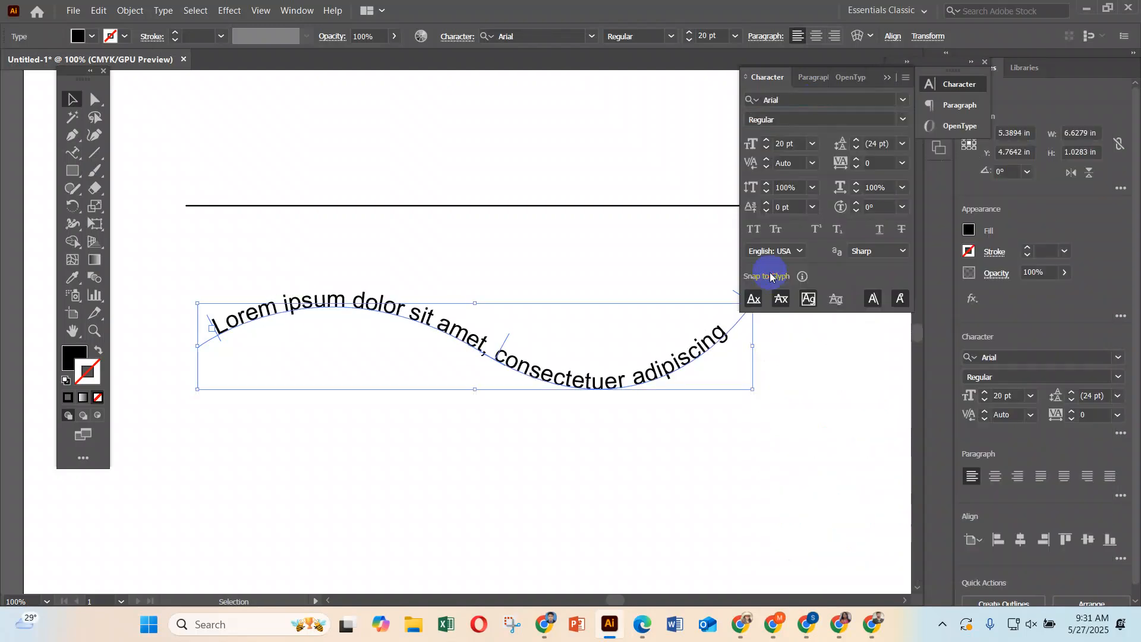
left_click(903, 118)
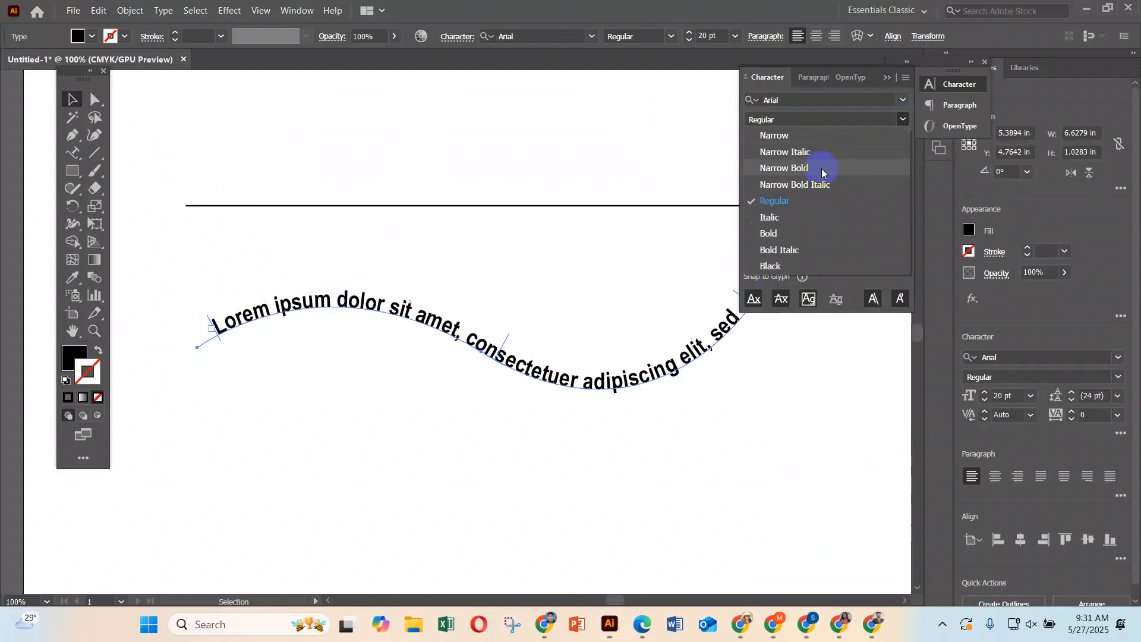
left_click(793, 238)
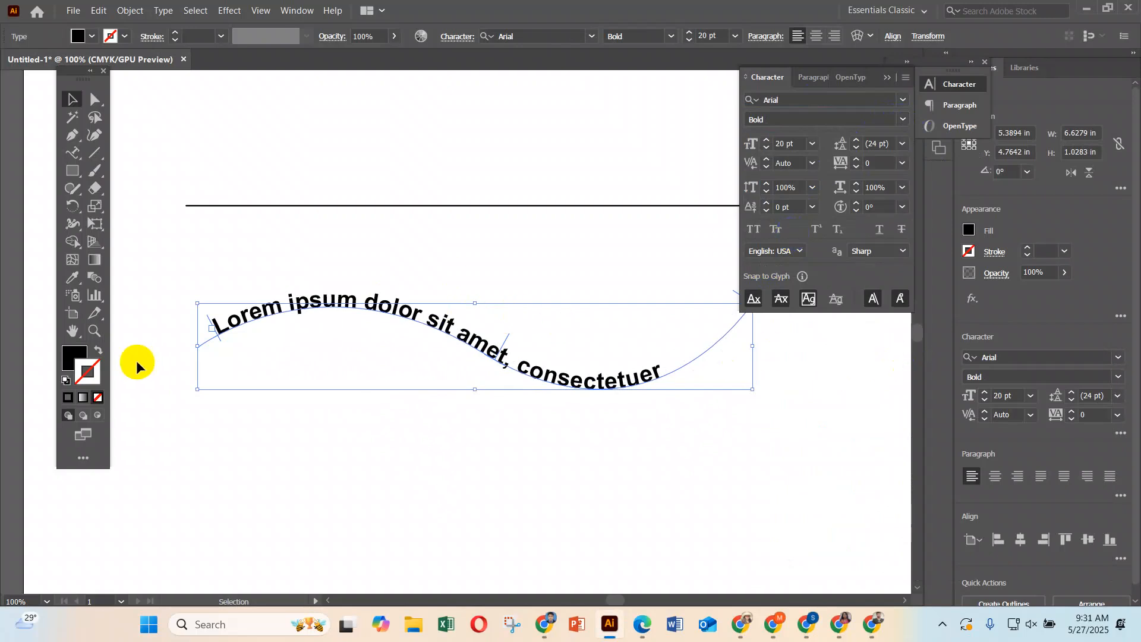
Slide the text's start bracket along the curve and back near its beginning, and pull the end bracket in to just after "consectetuer".
mouse_move(213, 336)
left_mouse_down()
mouse_move(332, 306)
mouse_move(209, 322)
mouse_move(225, 337)
left_mouse_up()
left_click_drag(219, 339, 293, 336)
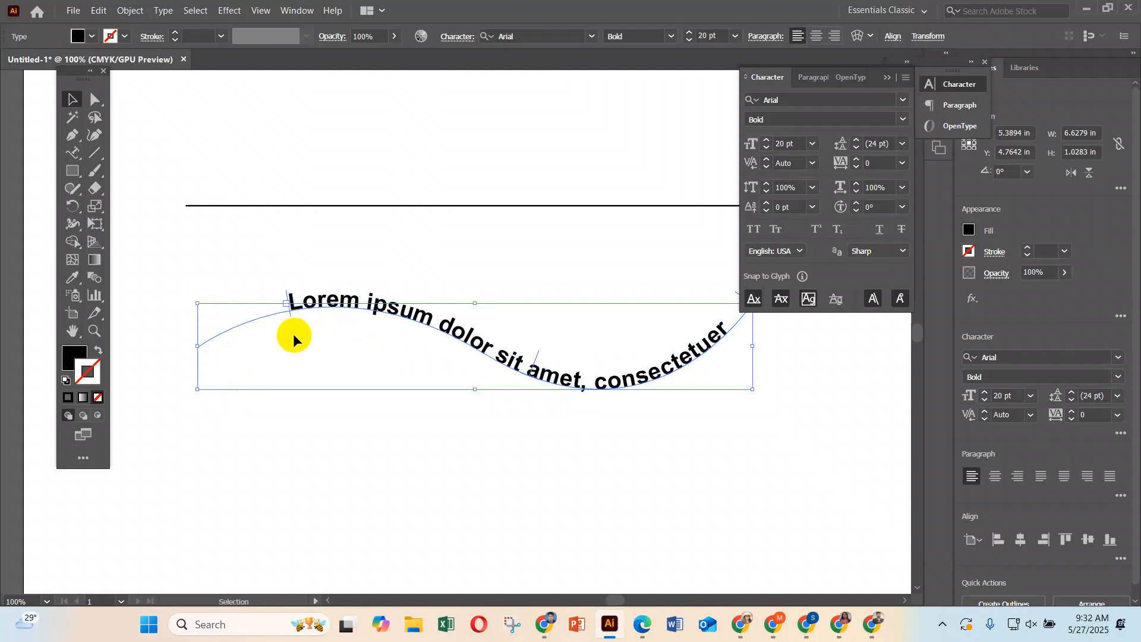
left_click_drag(291, 315, 161, 330)
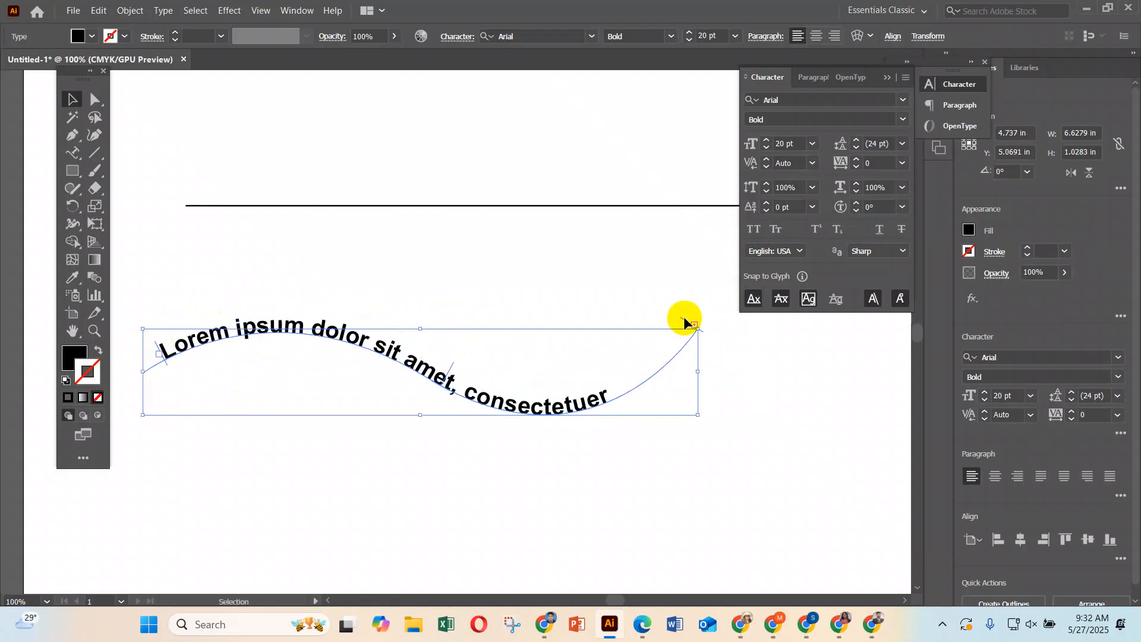
left_click_drag(684, 321, 615, 355)
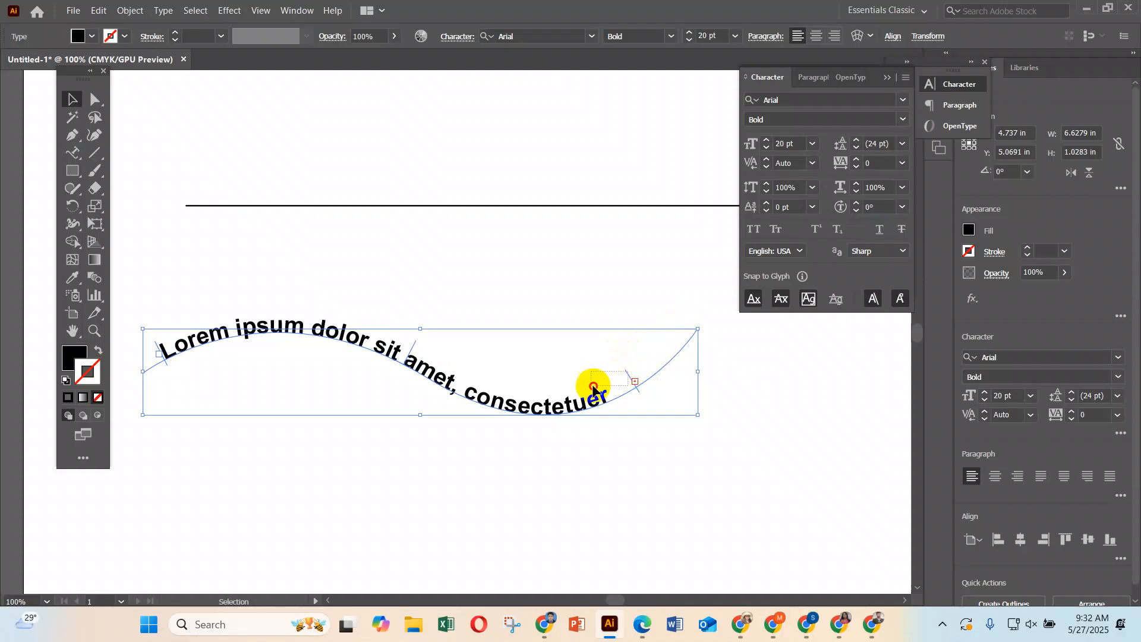
left_click_drag(631, 376, 609, 392)
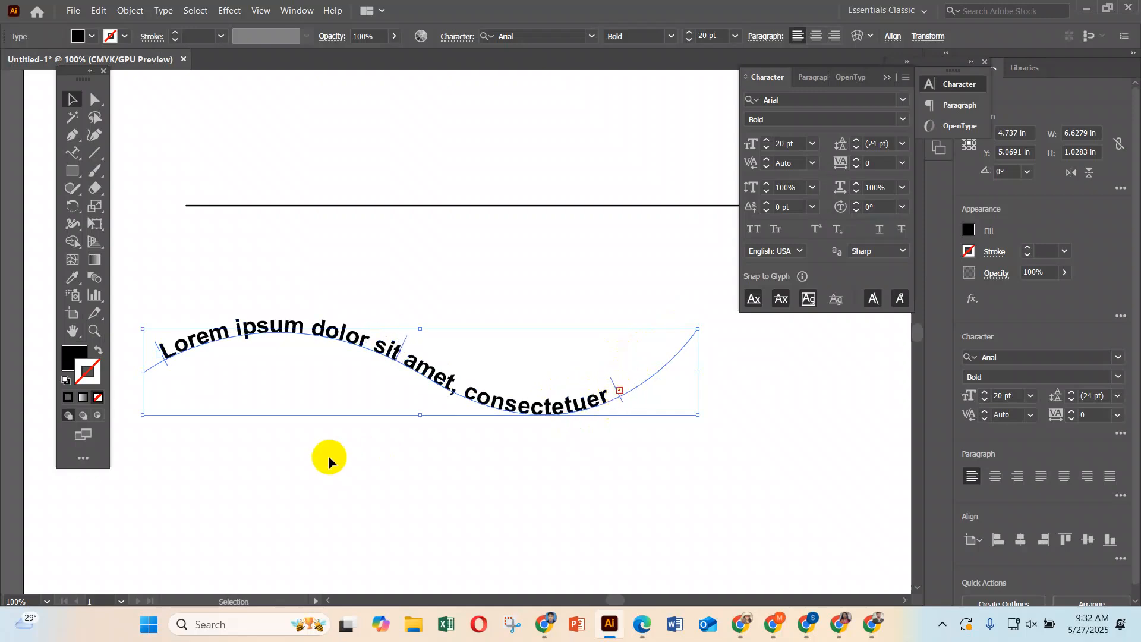
Flip the text across the curve and back with its middle bracket, and slide it slightly toward the curve's start.
left_click_drag(397, 361, 405, 341)
left_click(440, 394, "ctrl")
left_click(469, 277, "ctrl")
left_click_drag(394, 325, 435, 384)
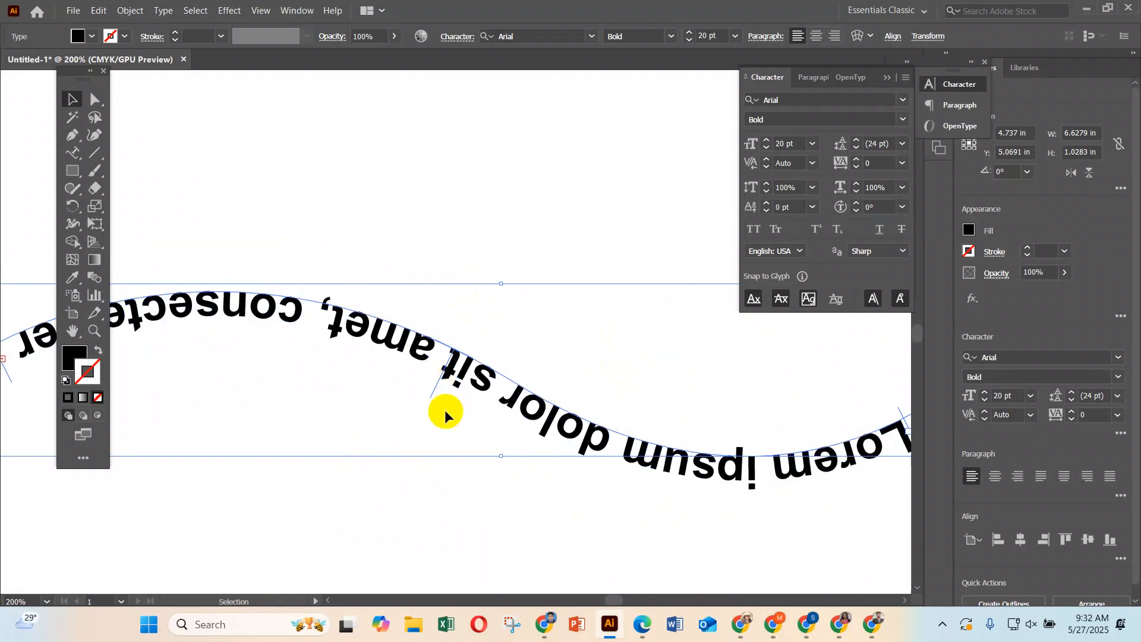
left_click_drag(429, 393, 630, 364)
left_click_drag(563, 395, 428, 393)
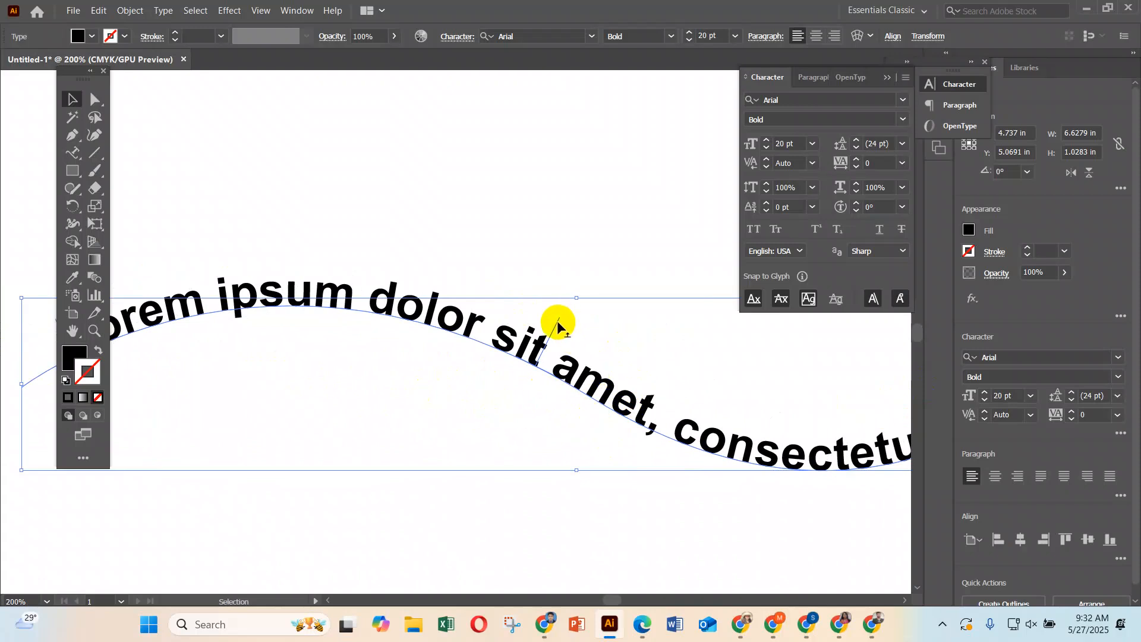
mouse_move(557, 322)
left_mouse_down()
mouse_move(520, 394)
mouse_move(565, 323)
mouse_move(544, 323)
left_mouse_up()
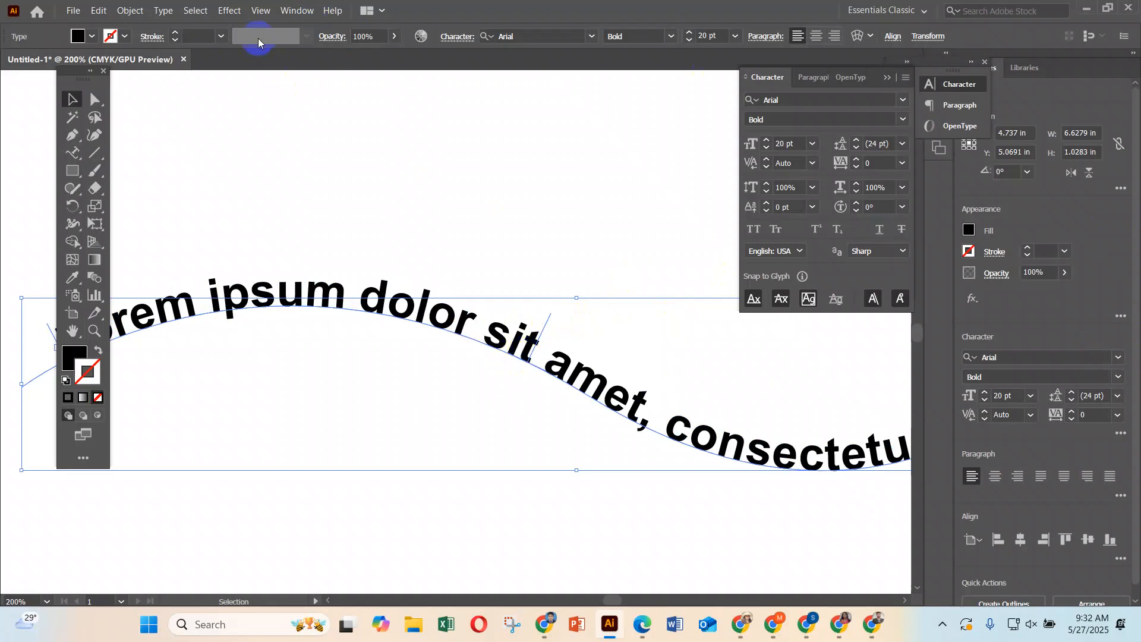
Compare the wavy text with Flip on and off in Type on a Path Options using Preview, and accept it unflipped.
left_click(163, 10)
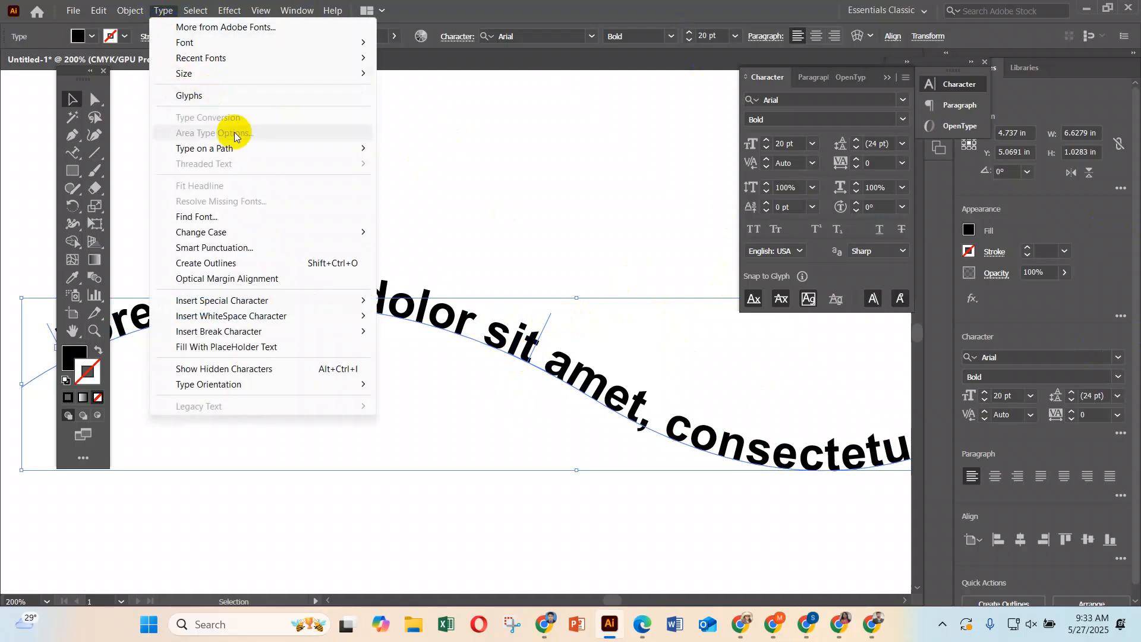
mouse_move(214, 158)
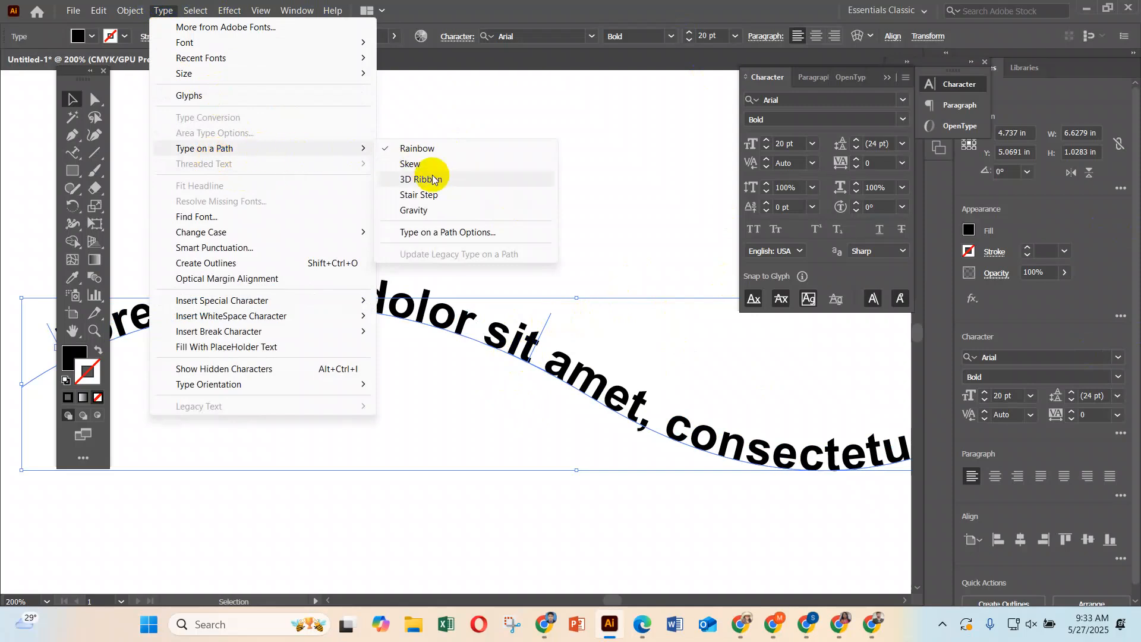
left_click(440, 233)
left_click_drag(544, 231, 468, 127)
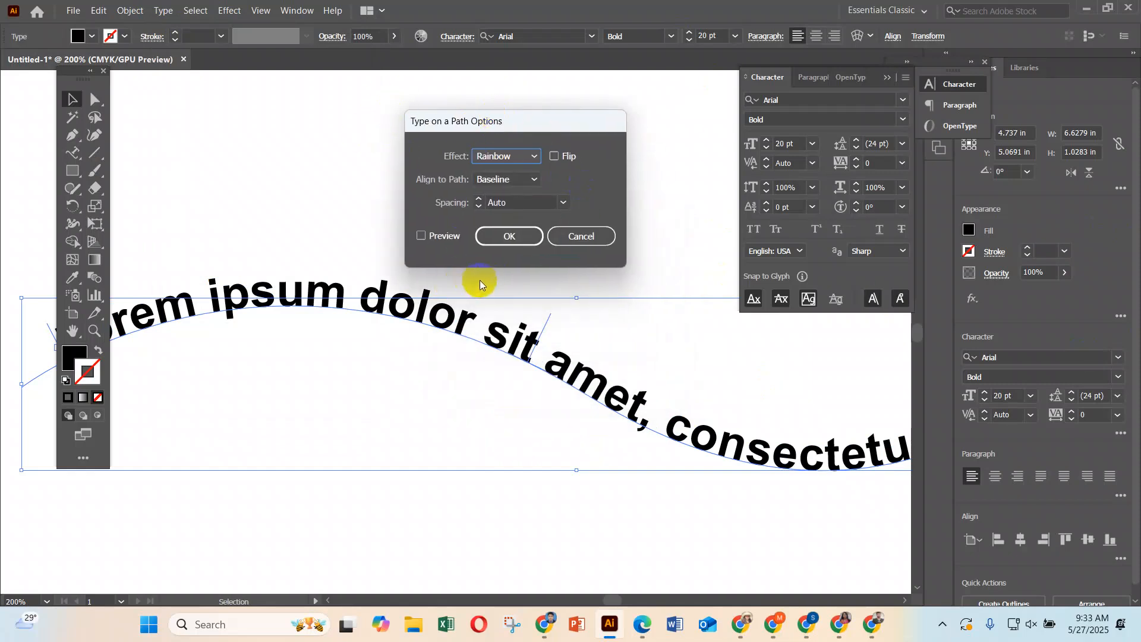
left_click(423, 237)
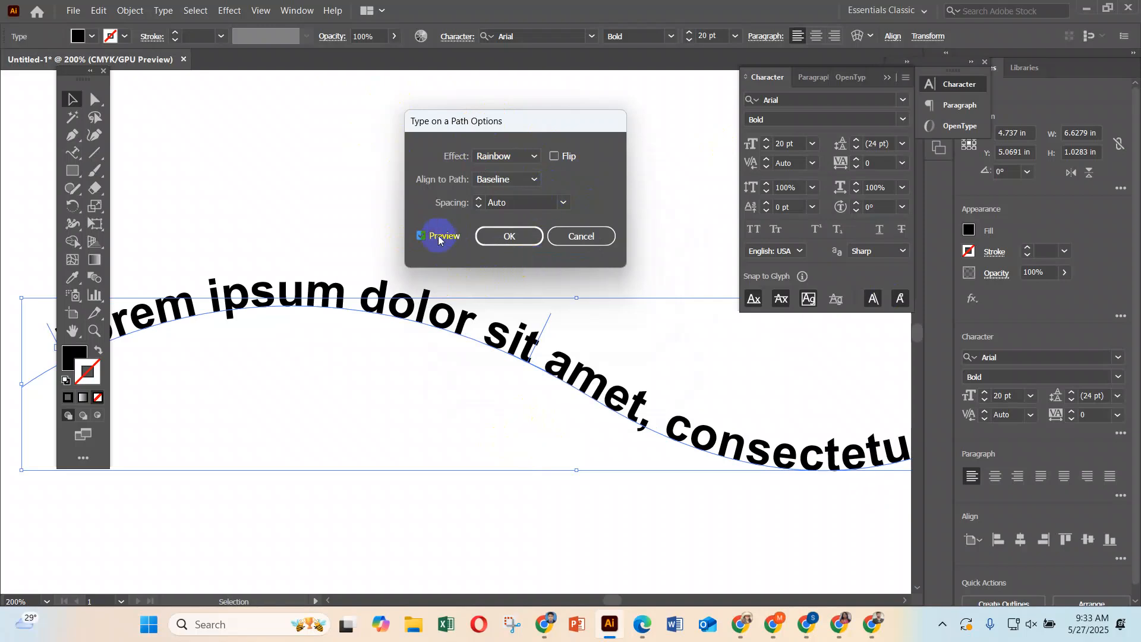
left_click(554, 157)
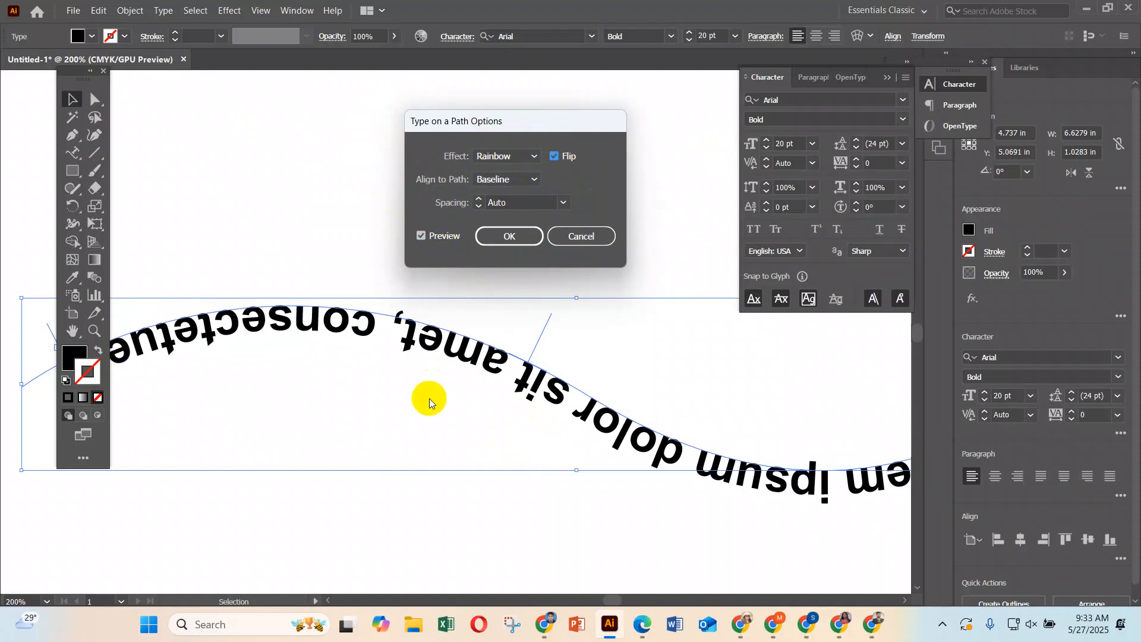
left_click(554, 156)
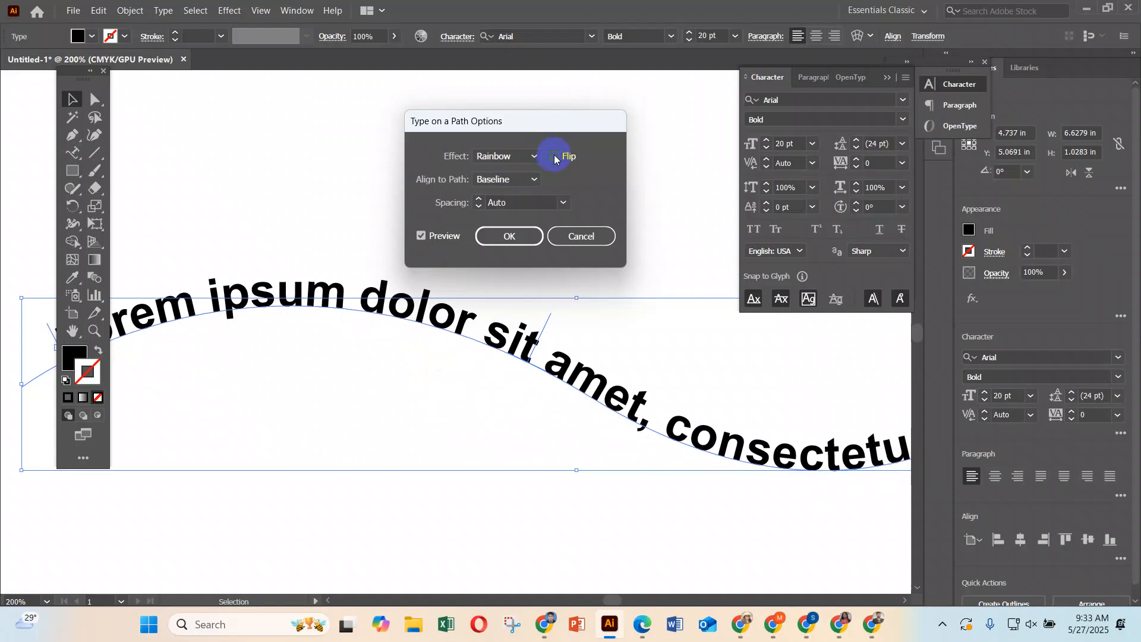
left_click(554, 157)
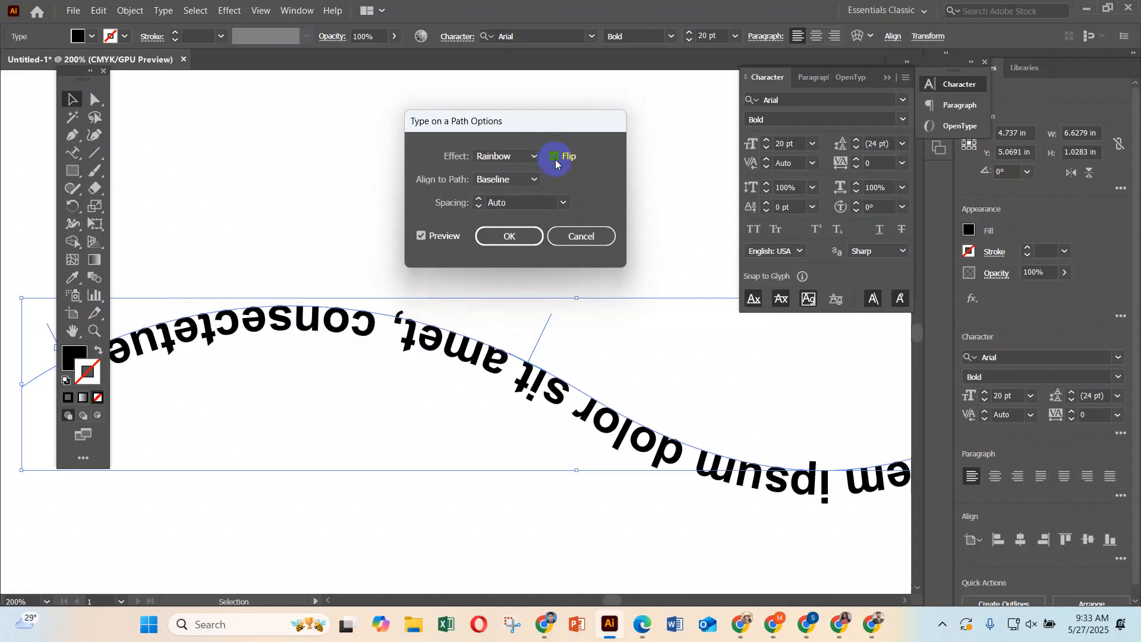
left_click(554, 157)
left_click(554, 156)
left_click(554, 156)
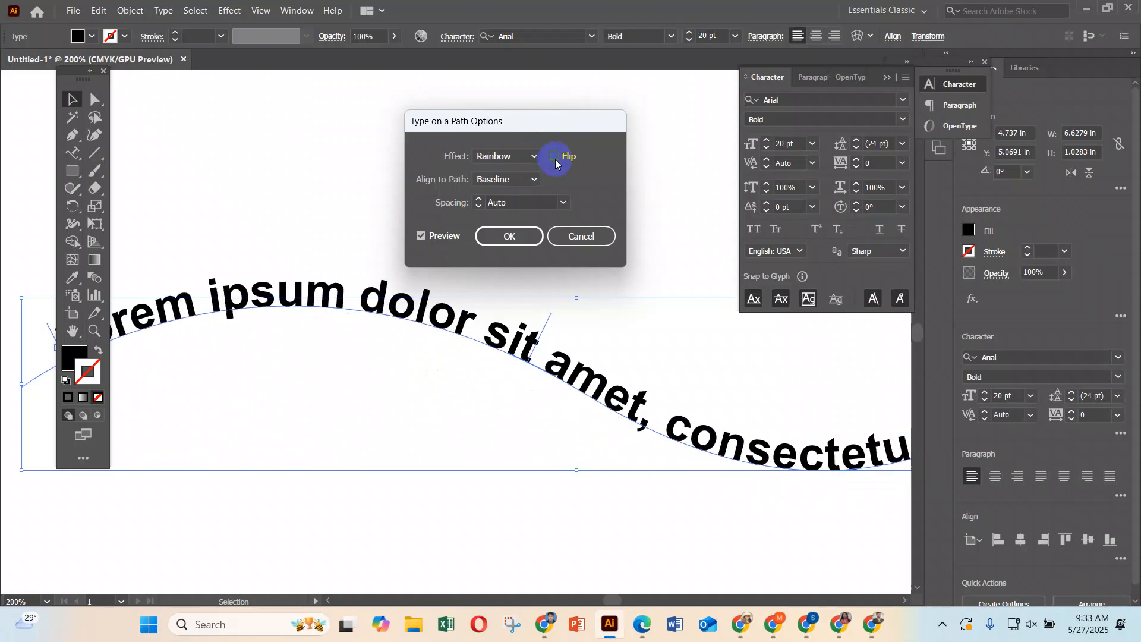
left_click(554, 157)
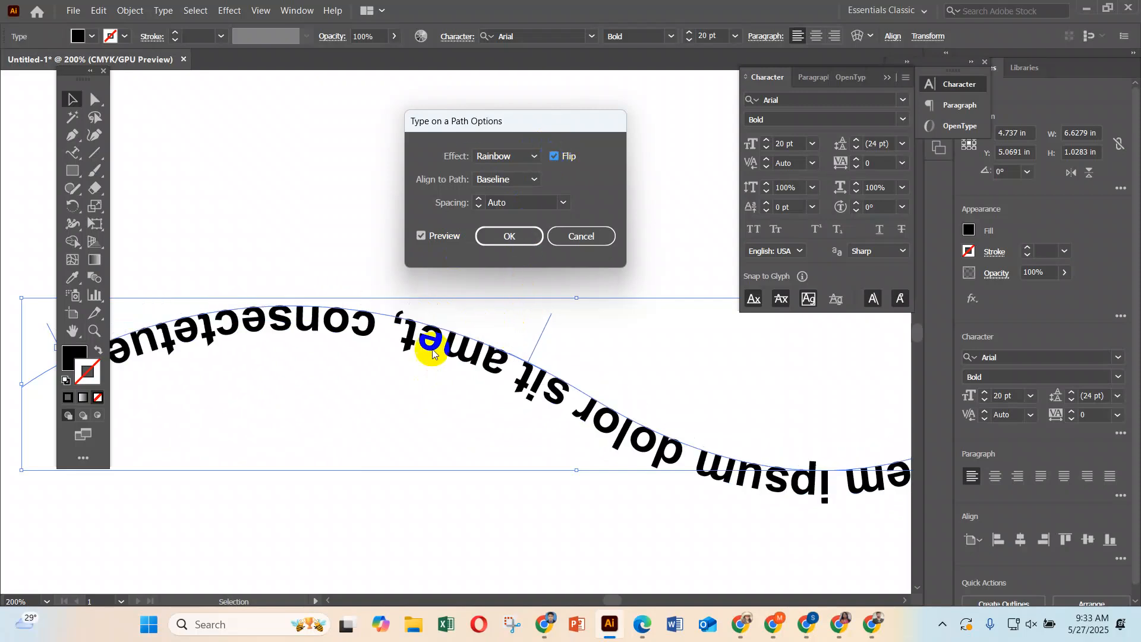
left_click(554, 157)
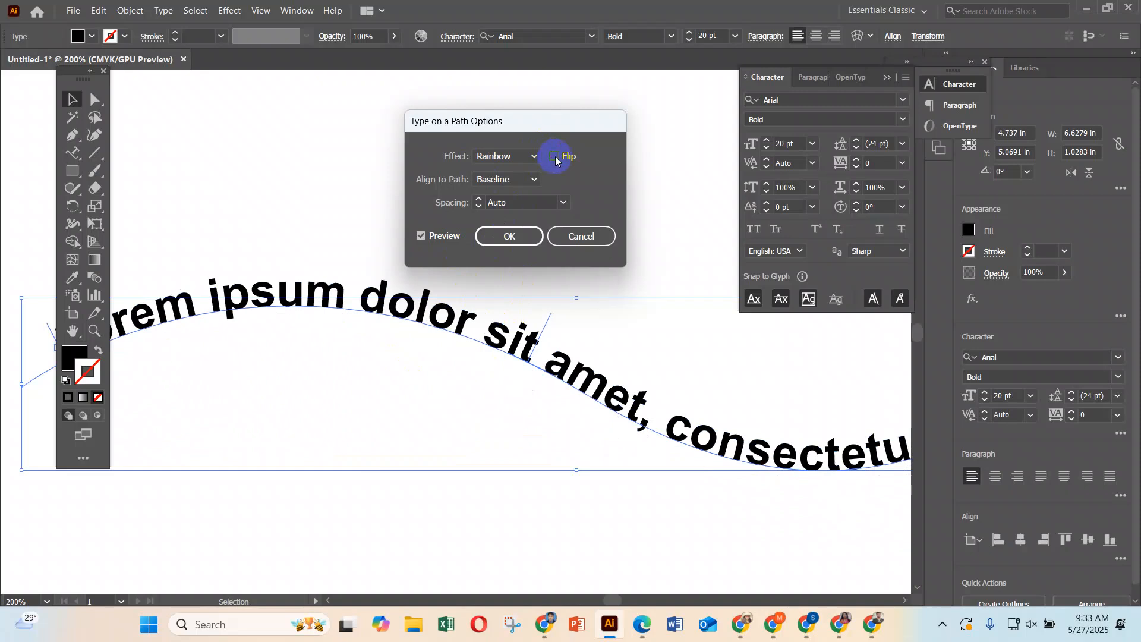
left_click(526, 236)
Move the wavy path text above the straight line and delete it from the artboard.
left_click(541, 249)
key("ctrl+minus")
key("ctrl+minus")
key("ctrl+minus")
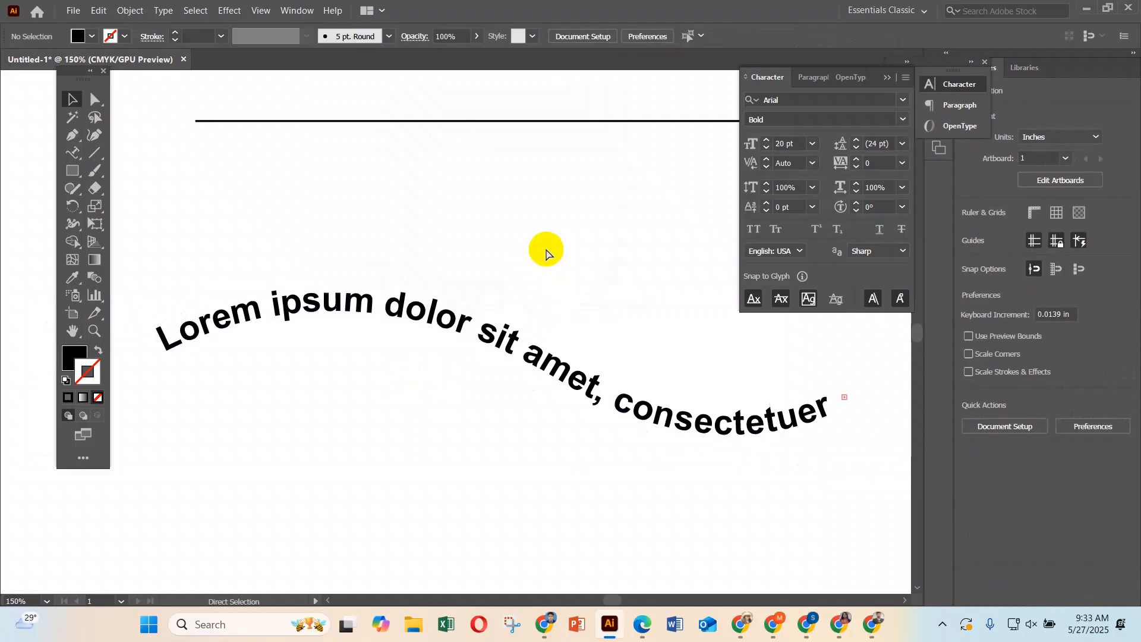
key("ctrl+minus")
left_click_drag(472, 347, 524, 310)
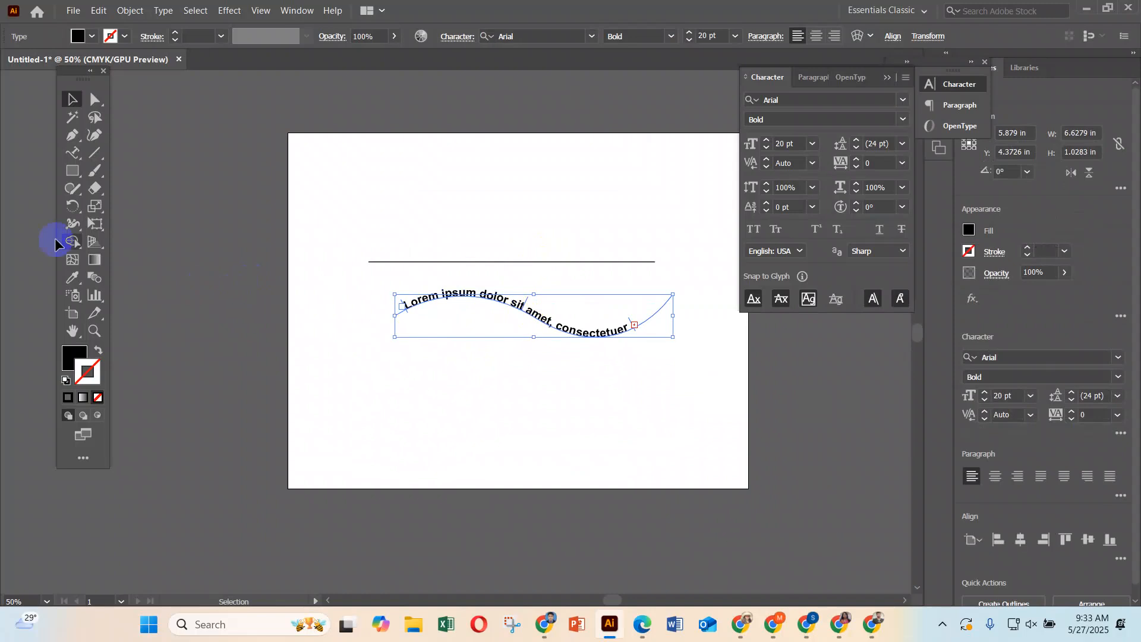
left_click_drag(513, 317, 498, 186)
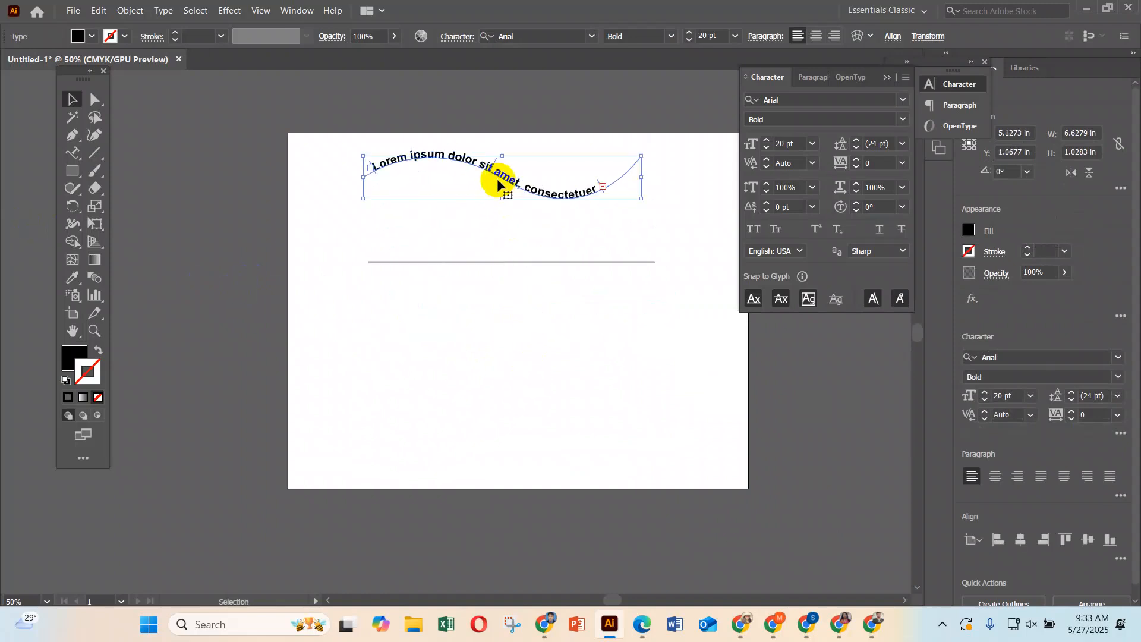
key("Delete")
Draw a circle about 2.16 in across below the straight line with the Ellipse tool, with no fill and a black stroke, and keep it selected.
left_click(73, 171)
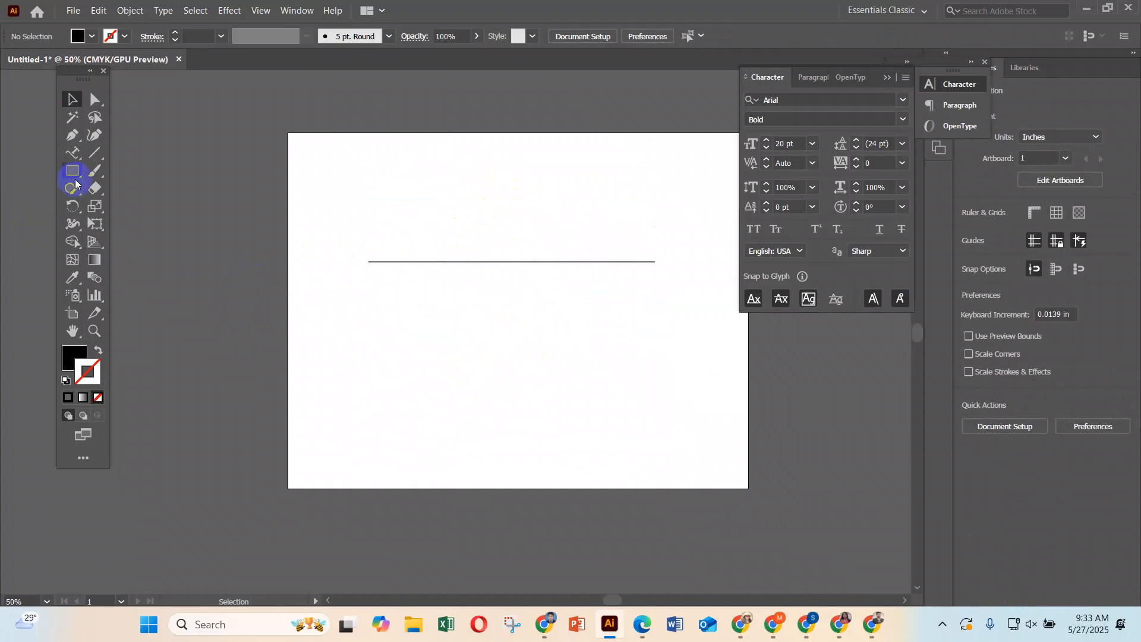
left_click_drag(78, 176, 131, 207)
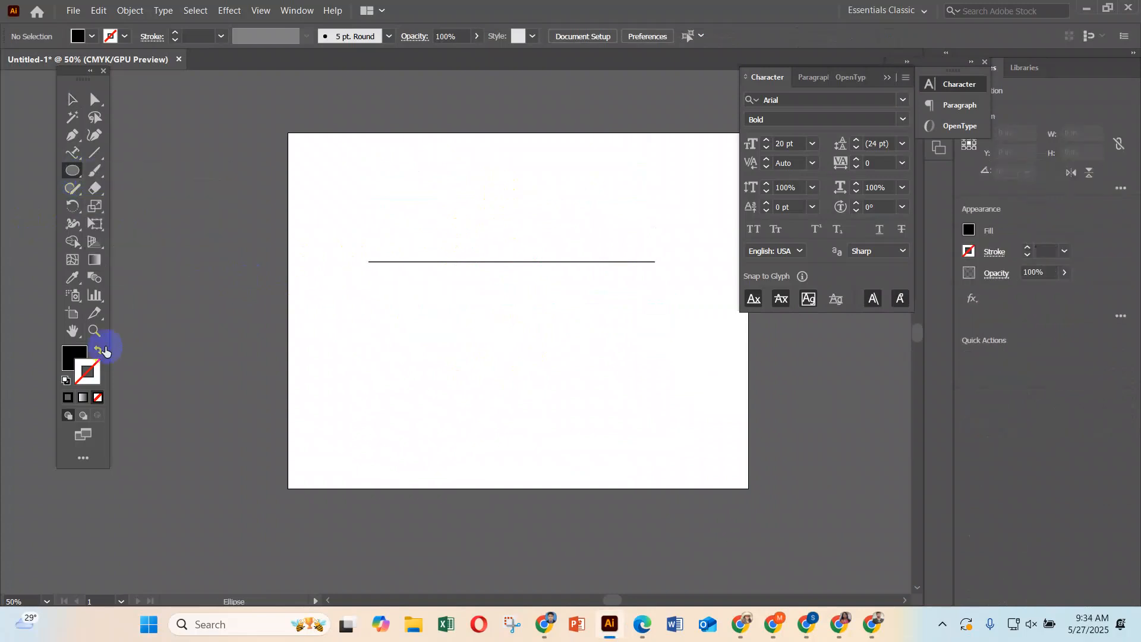
left_click(98, 352)
mouse_move(479, 316)
left_mouse_down()
mouse_move(523, 369)
mouse_move(512, 359)
mouse_move(524, 359)
left_mouse_up()
left_click(72, 99)
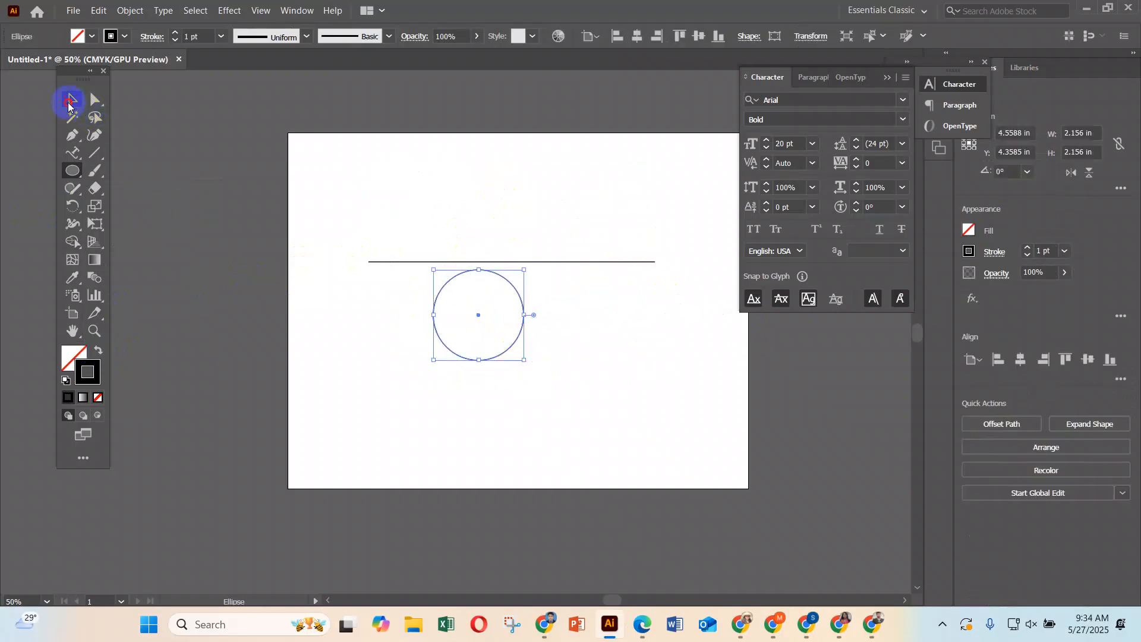
left_click(558, 340)
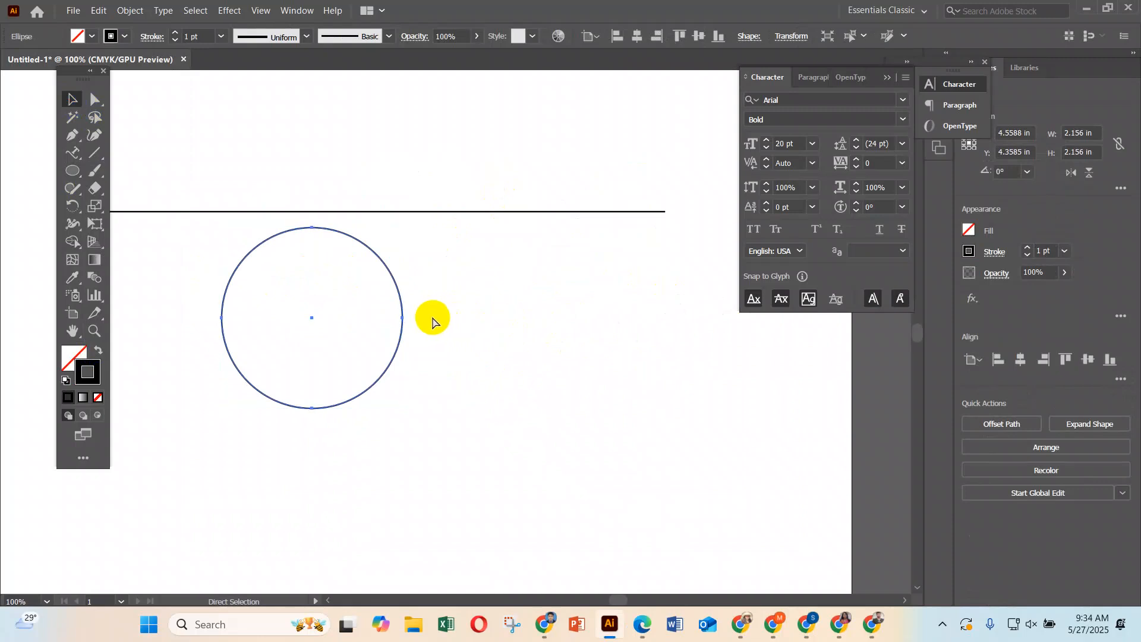
left_click(72, 99)
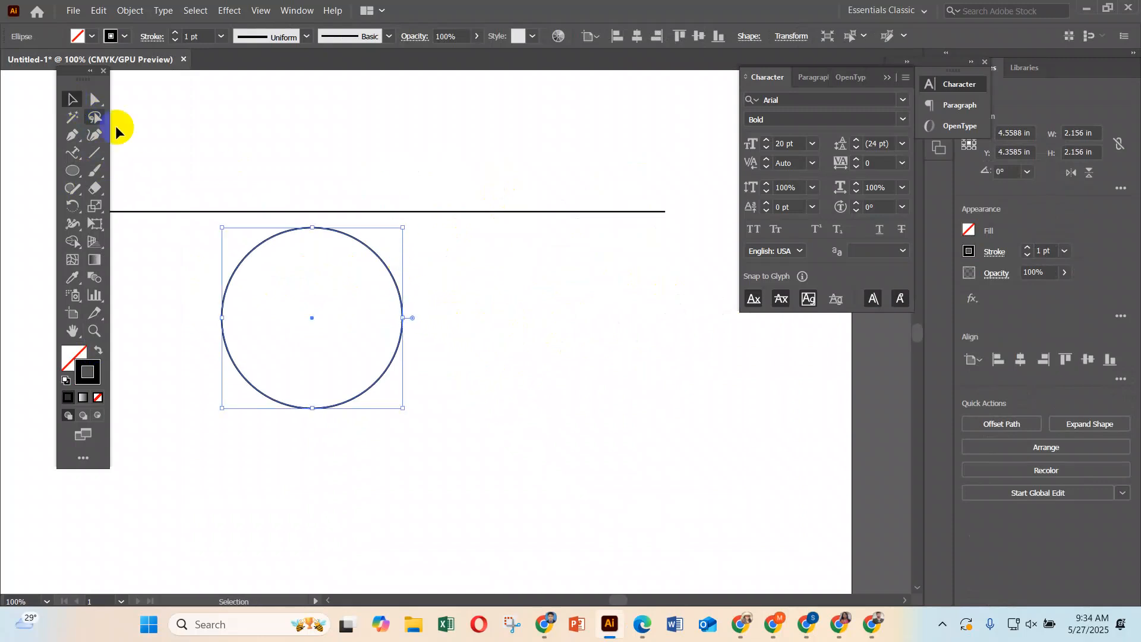
Make a smaller concentric copy of the circle, about 1.69 in across, and enlarge the outer circle around it.
left_click_drag(403, 317, 383, 318)
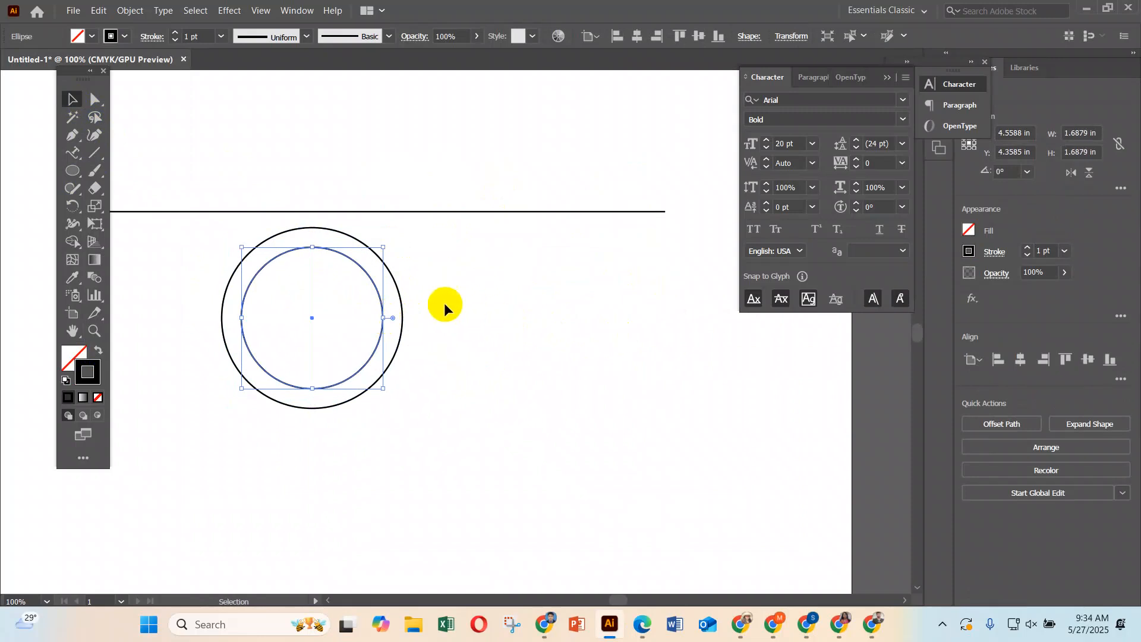
left_click(400, 298)
left_click_drag(403, 317, 508, 345)
Delete the straight line above the circles, and enlarge the inner circle to about 2.33 in across, keeping it selected.
left_click(561, 213)
key("Delete")
key("space")
left_click(477, 344)
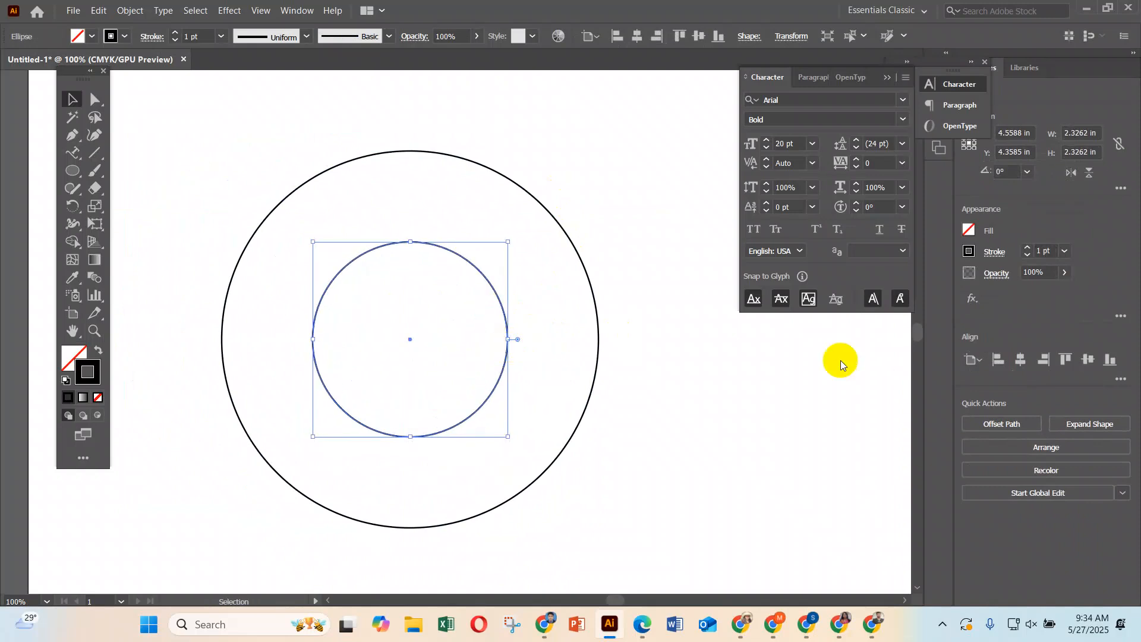
Place placeholder text along the inner circle with the Type on a Path tool and set its font size to 14 pt.
left_click(73, 154)
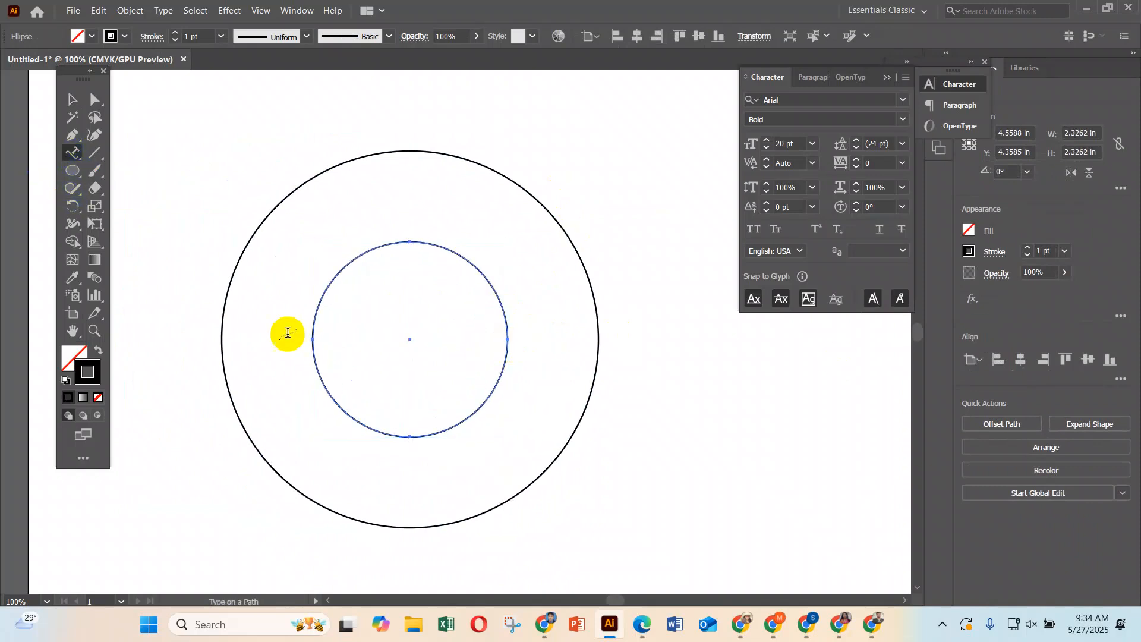
left_click(410, 242)
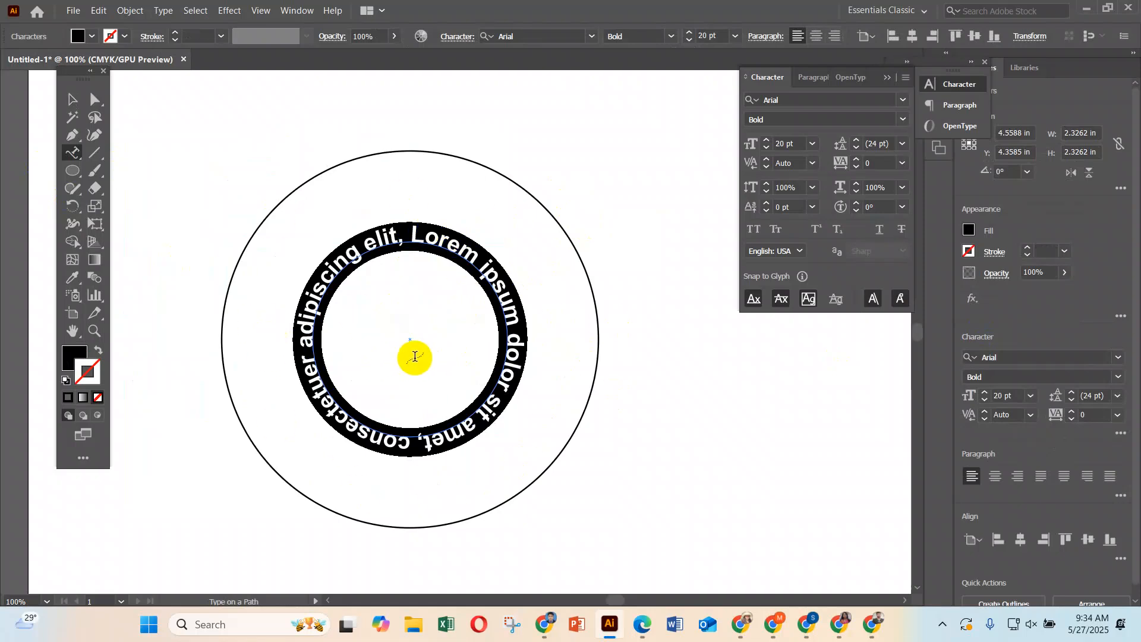
left_click(779, 155)
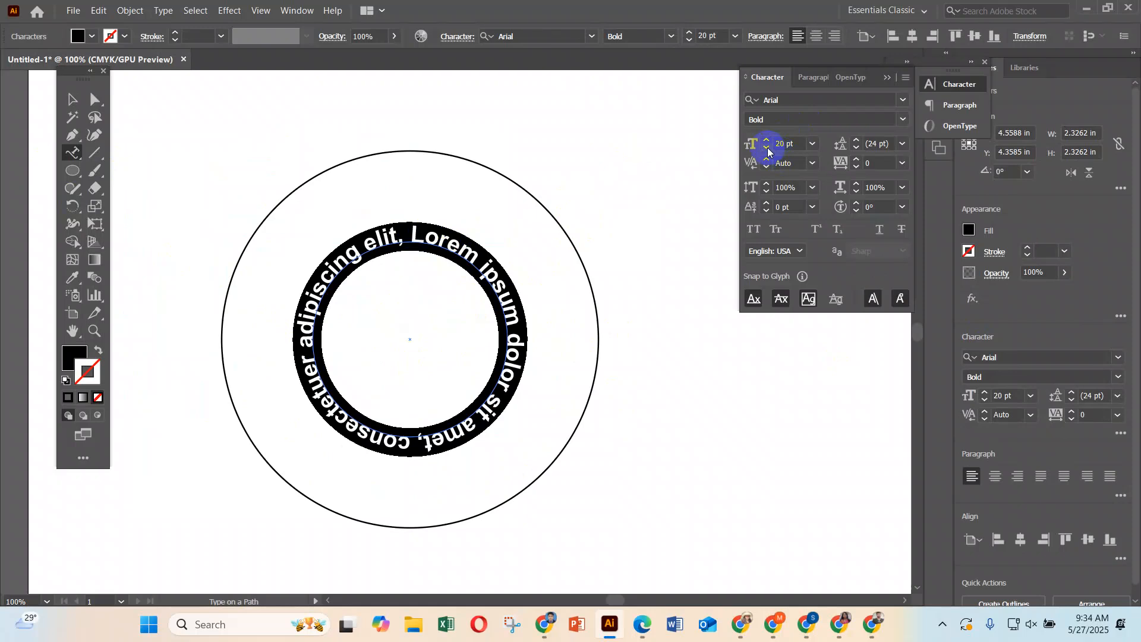
left_click(769, 147)
left_click(769, 148)
left_click(769, 147)
left_click(769, 148)
left_click(770, 147)
left_click(769, 147)
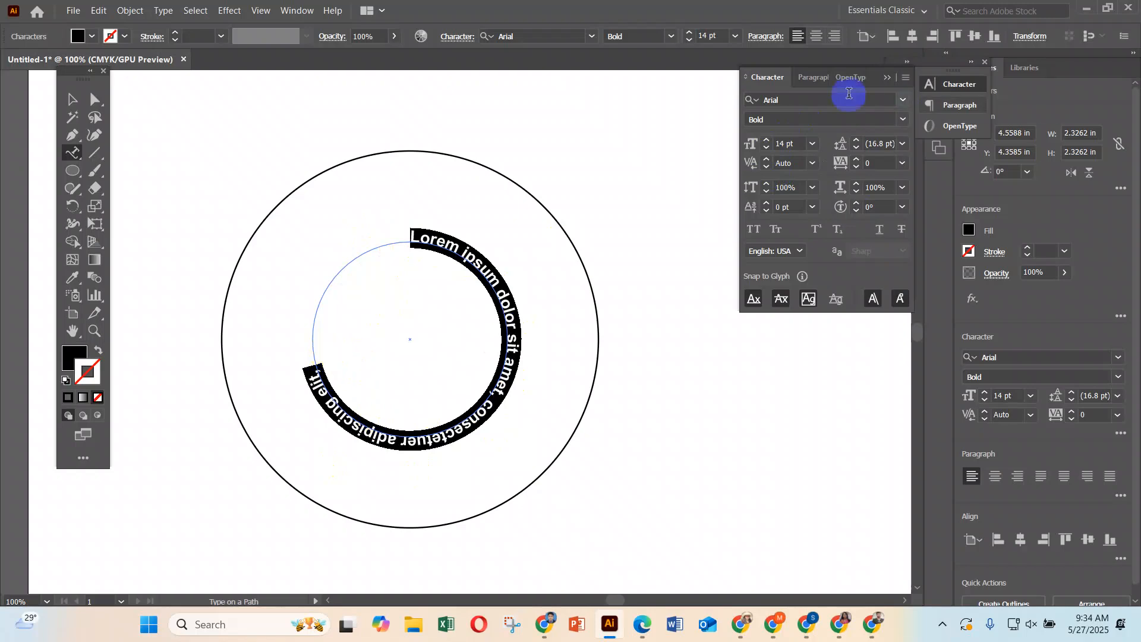
Compare left, right and centre alignment on the circular text, and keep it centre-aligned.
left_click(811, 77)
left_click(780, 102)
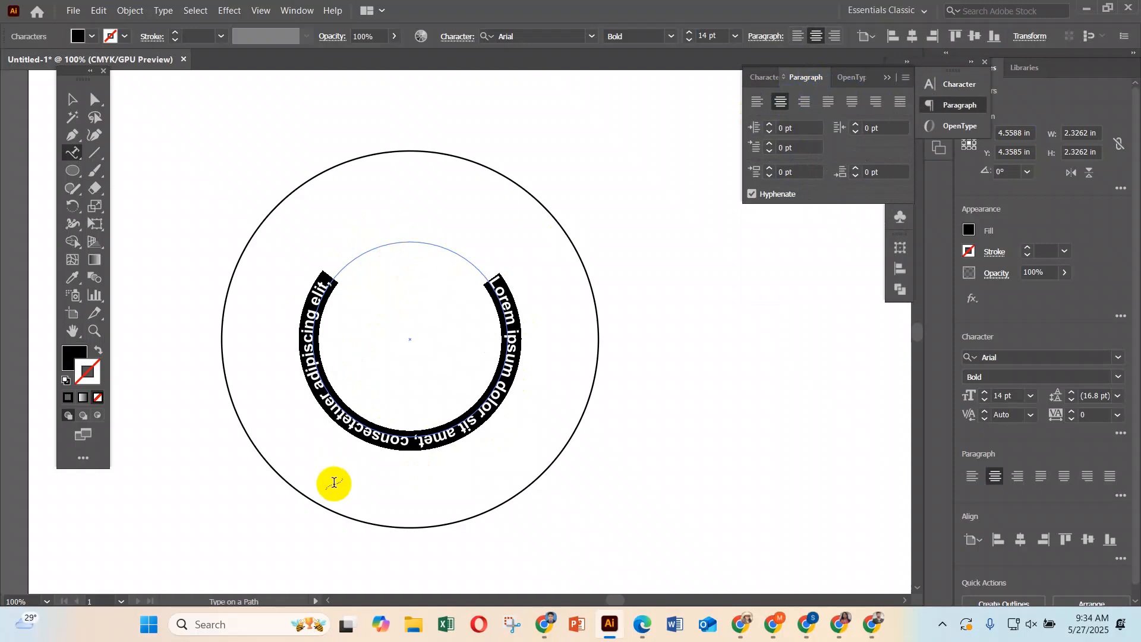
left_click(762, 132)
left_click(757, 102)
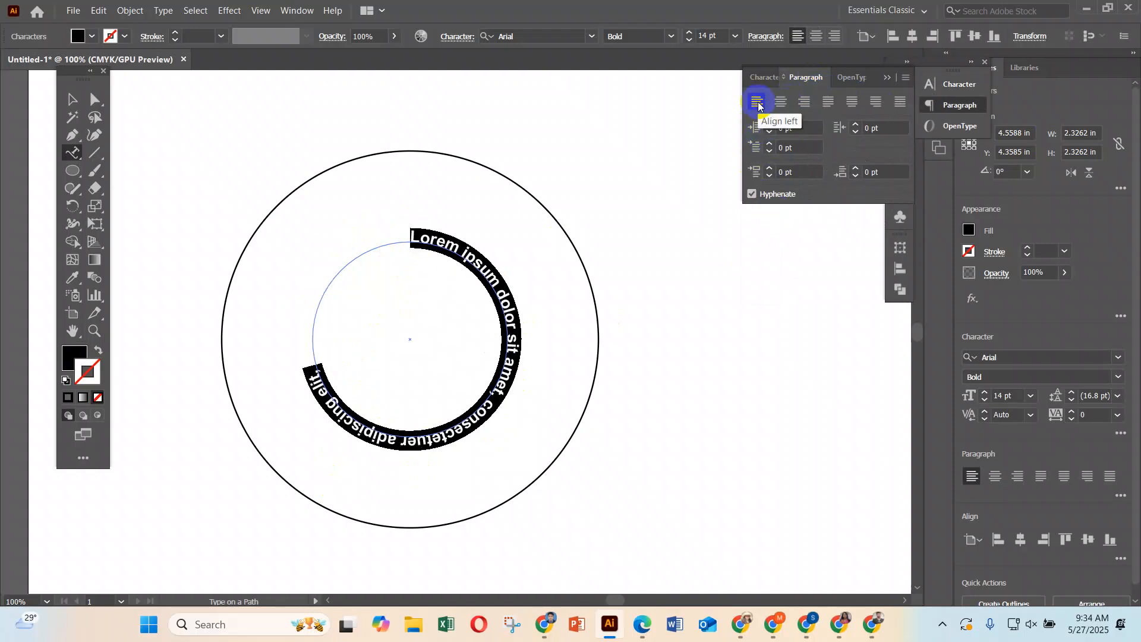
left_click(802, 103)
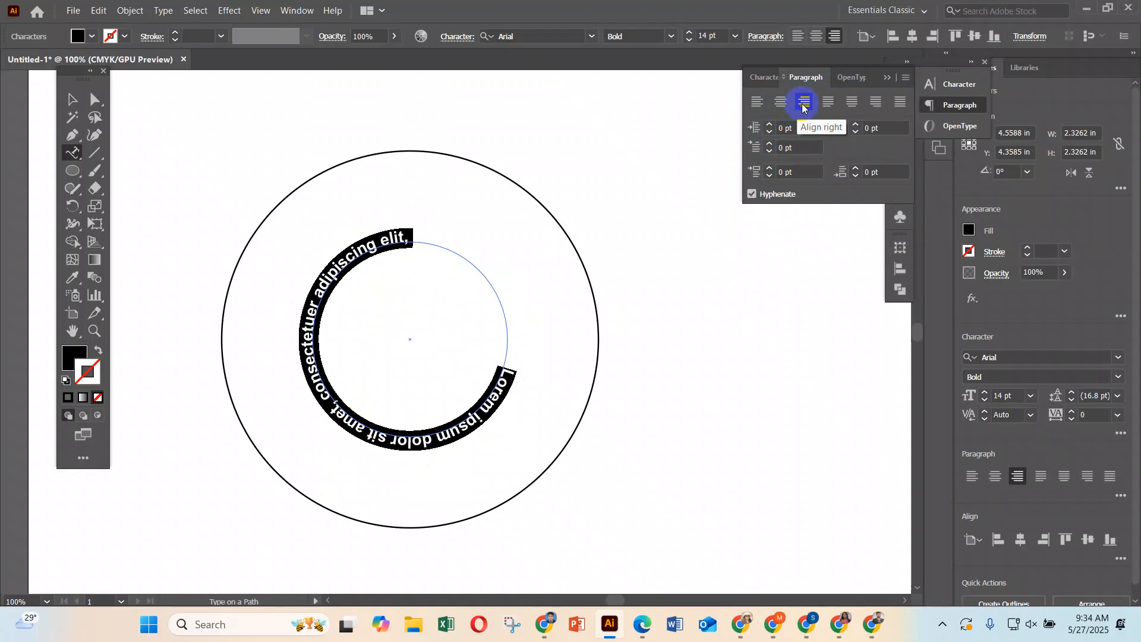
left_click(787, 106)
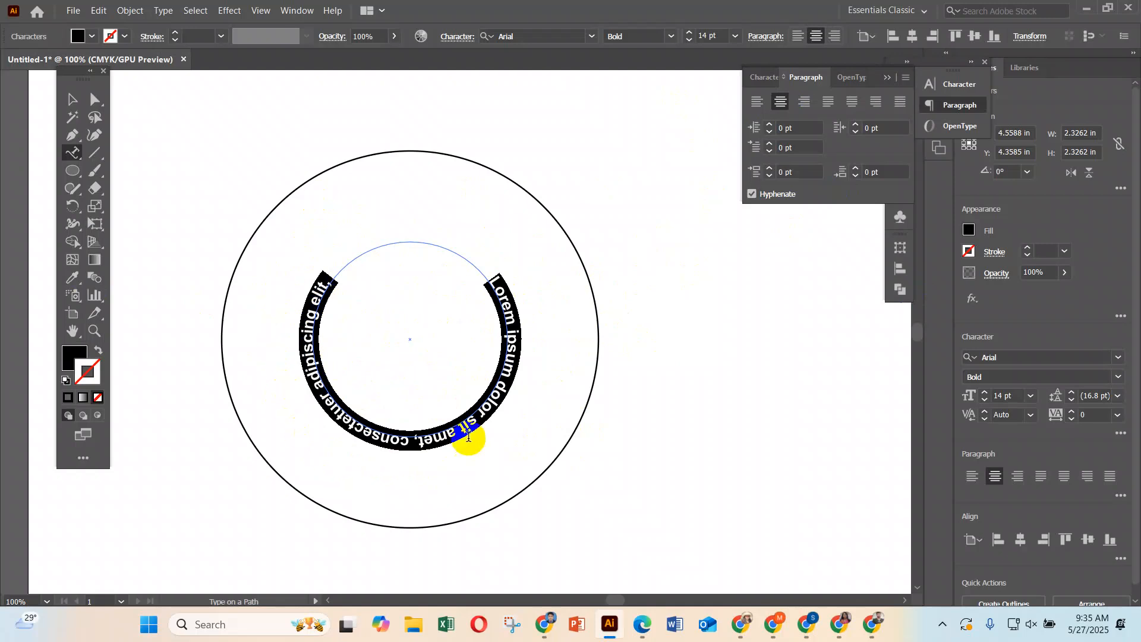
Copy the circular text, paste it in front, and scale the copy about its centre to about 1.72 in across.
left_click(69, 104)
left_click(330, 276)
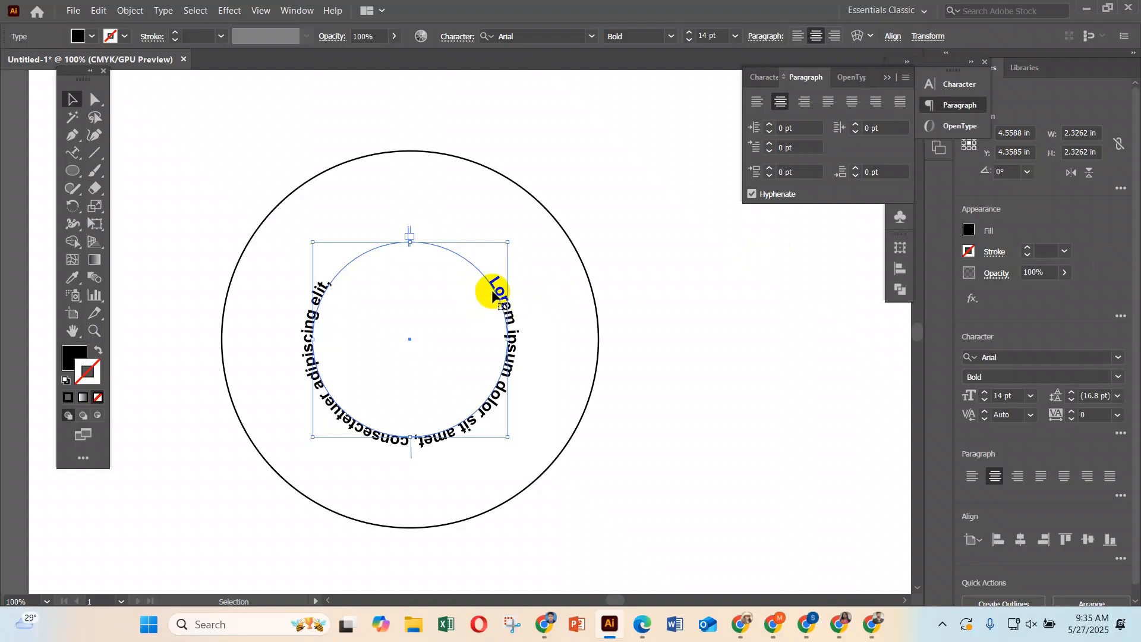
left_click(99, 10)
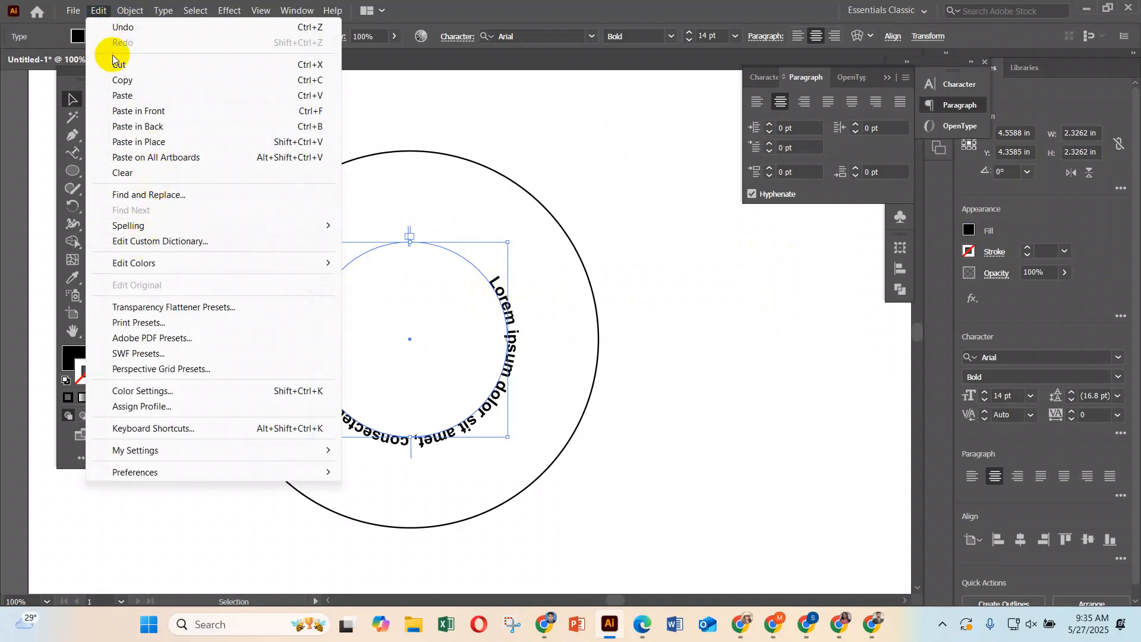
left_click(121, 80)
left_click(98, 11)
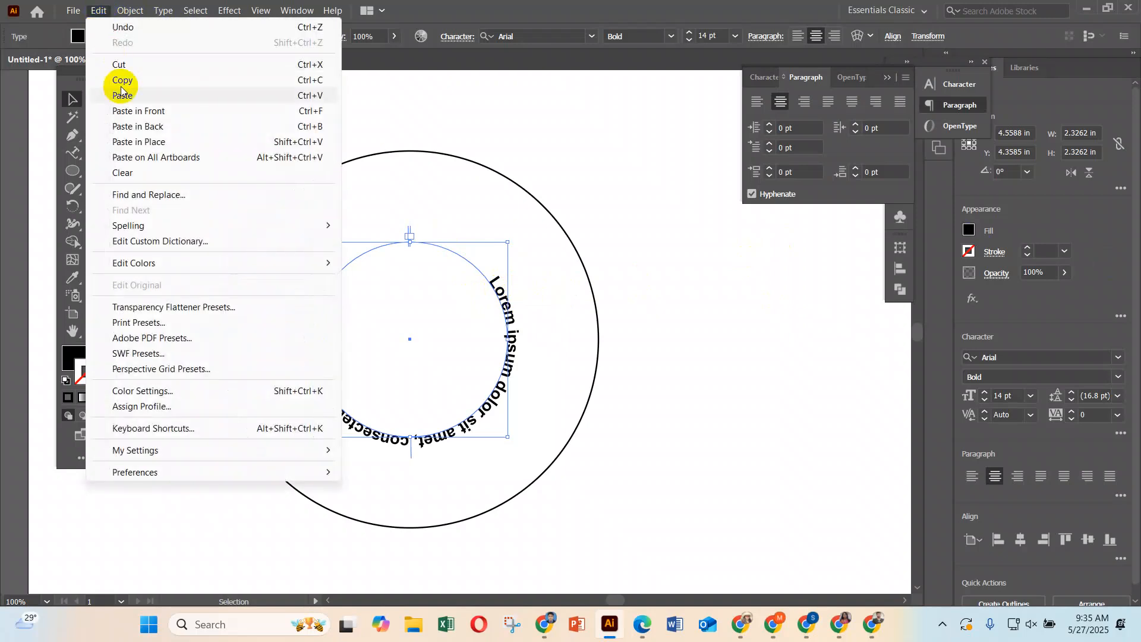
left_click(134, 111)
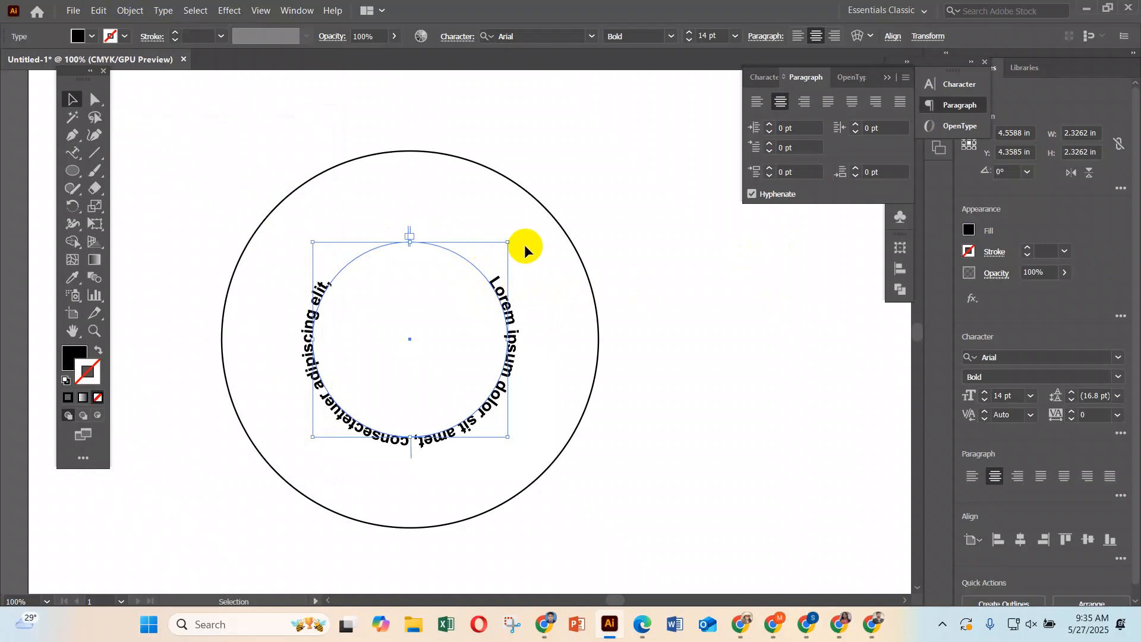
left_click_drag(510, 241, 482, 267)
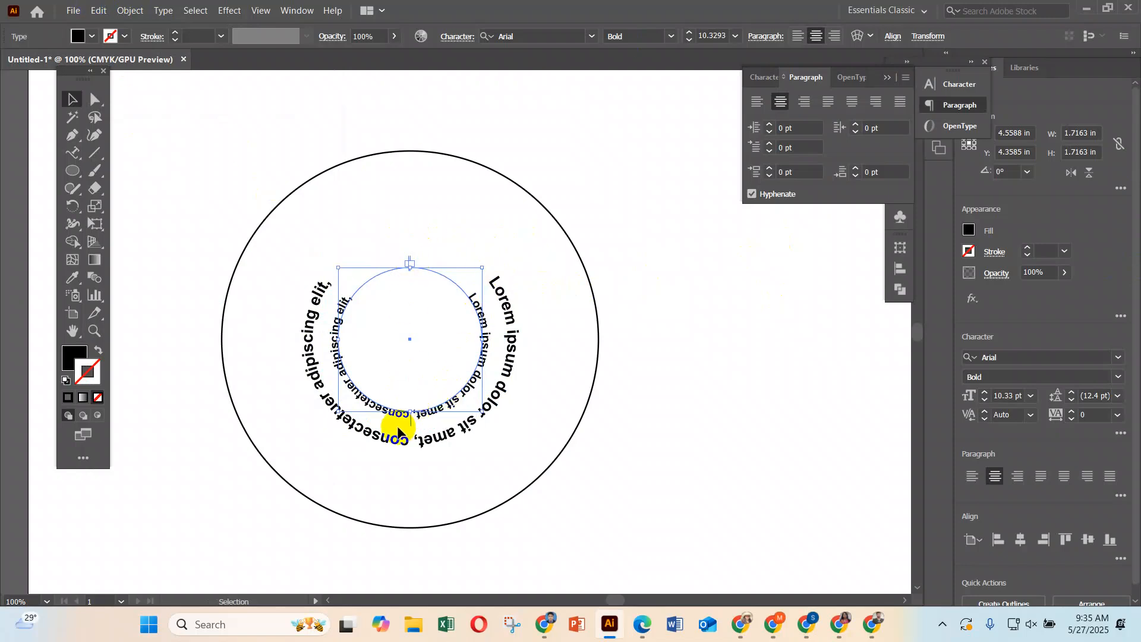
Turn on Flip for the outer circular text in Type on a Path Options, checking it with Preview, and accept.
left_click(446, 443)
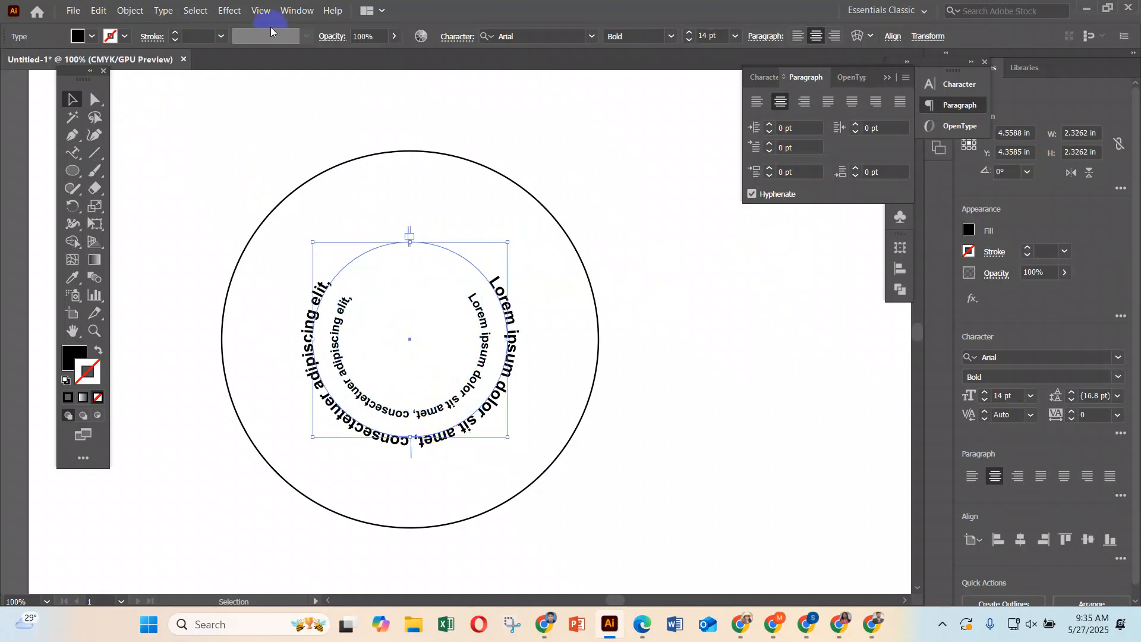
left_click(167, 12)
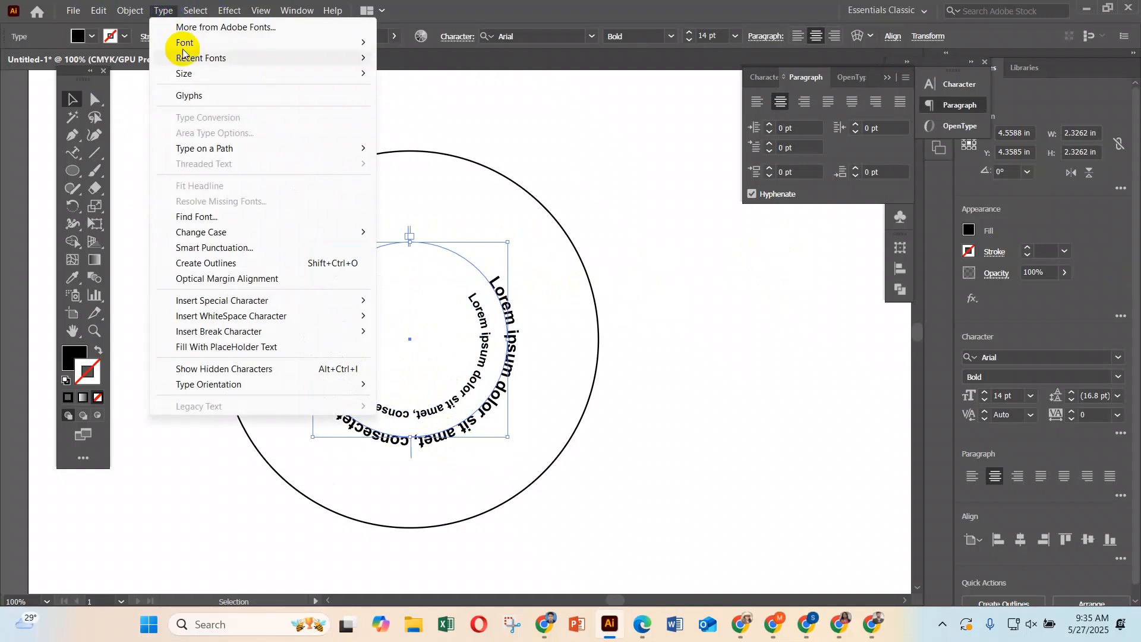
mouse_move(224, 148)
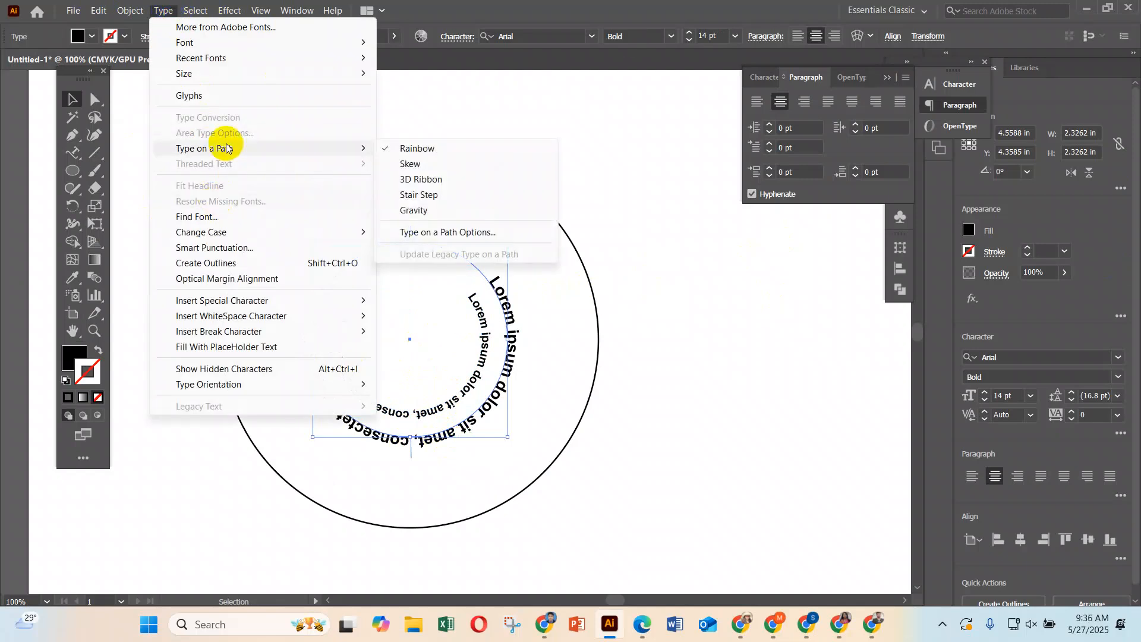
left_click(453, 233)
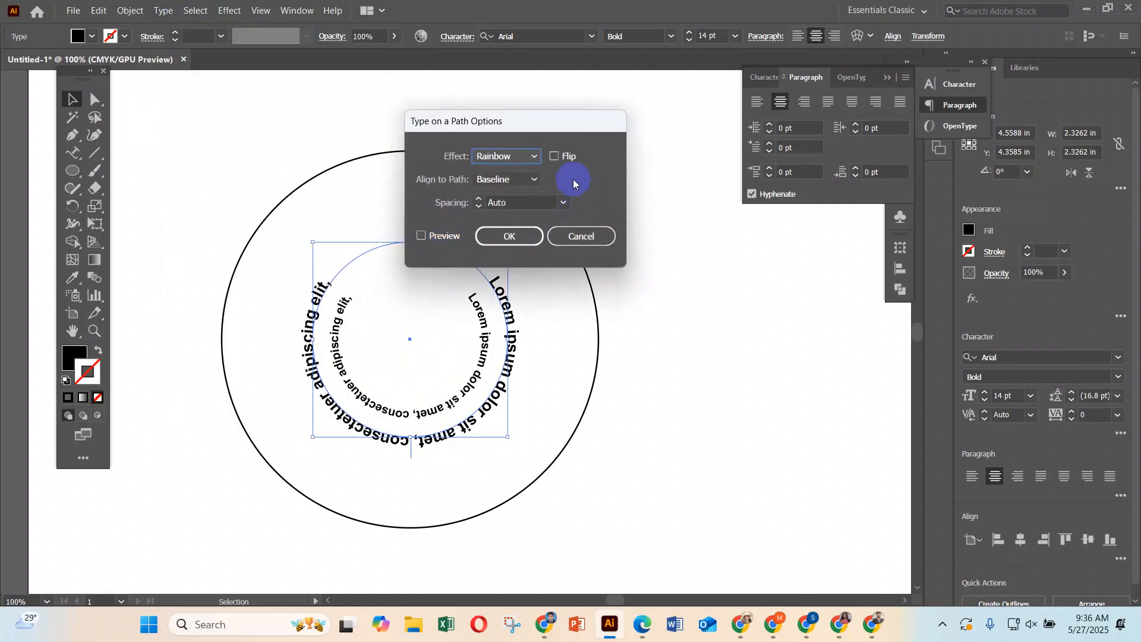
left_click(441, 231)
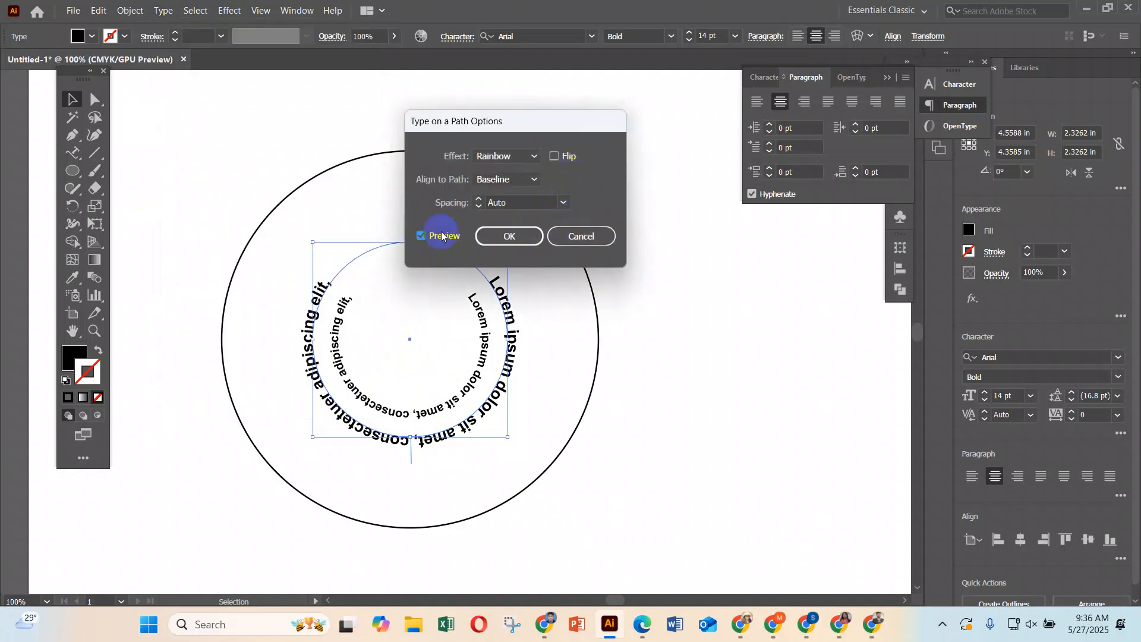
left_click(570, 155)
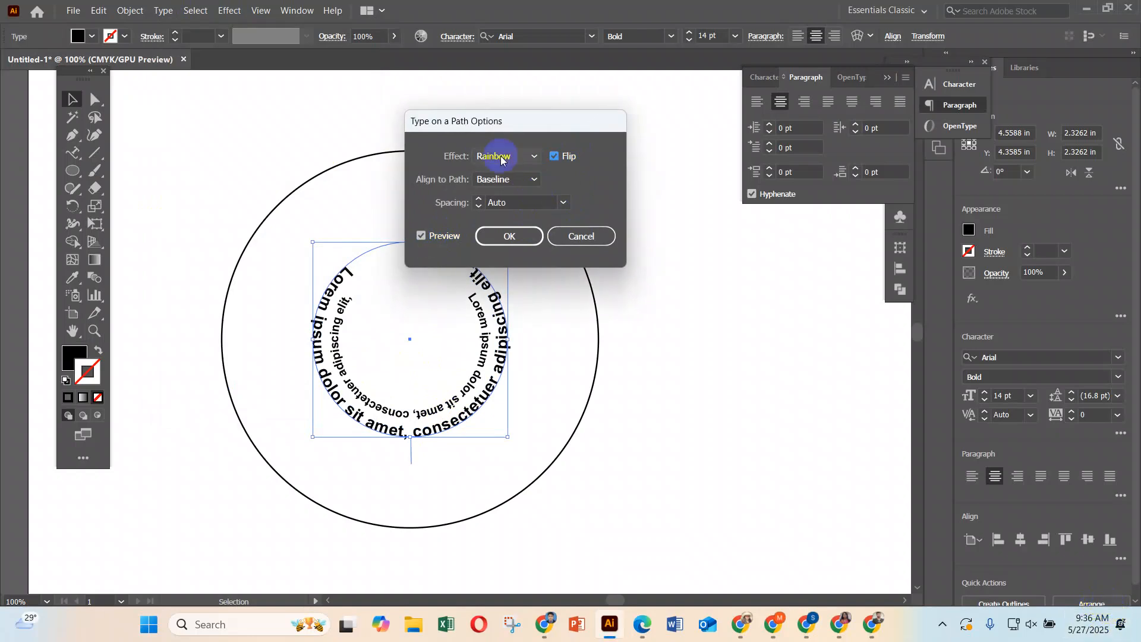
left_click(531, 238)
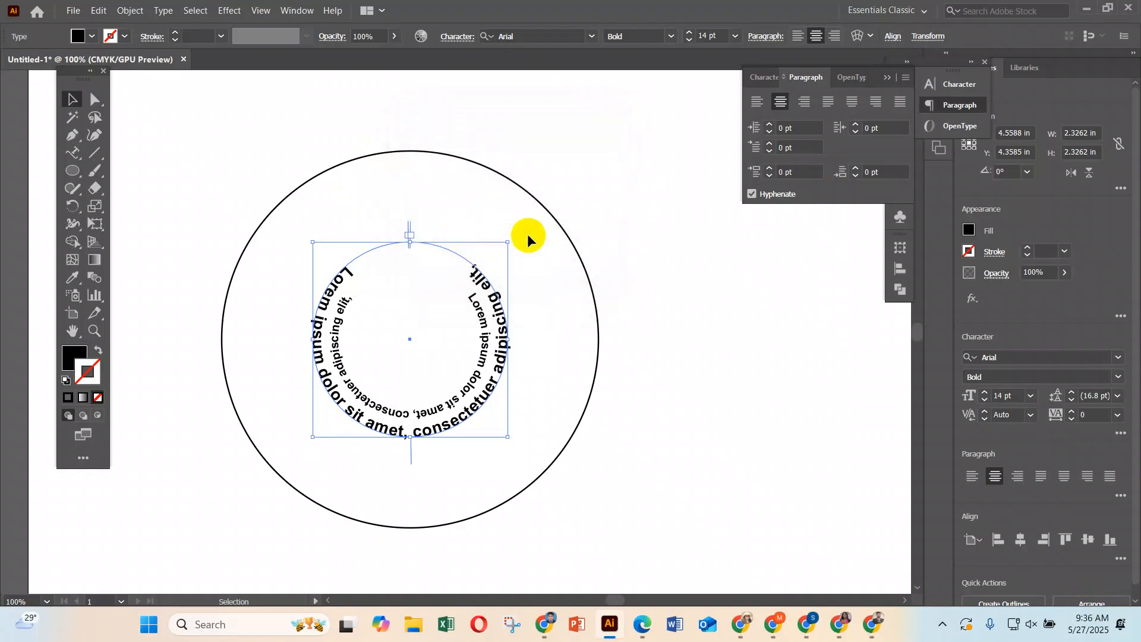
Replace the flipped placeholder text on the outer path with "Rangpur Technical Training Center" and deselect it.
triple_click(462, 419)
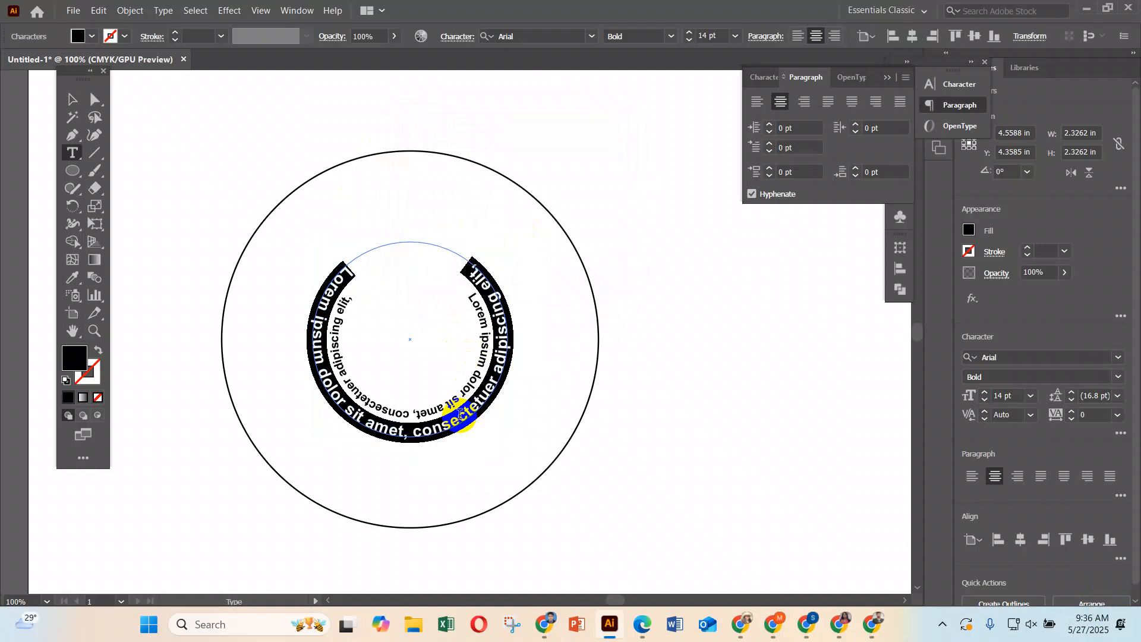
type("Rangpur te")
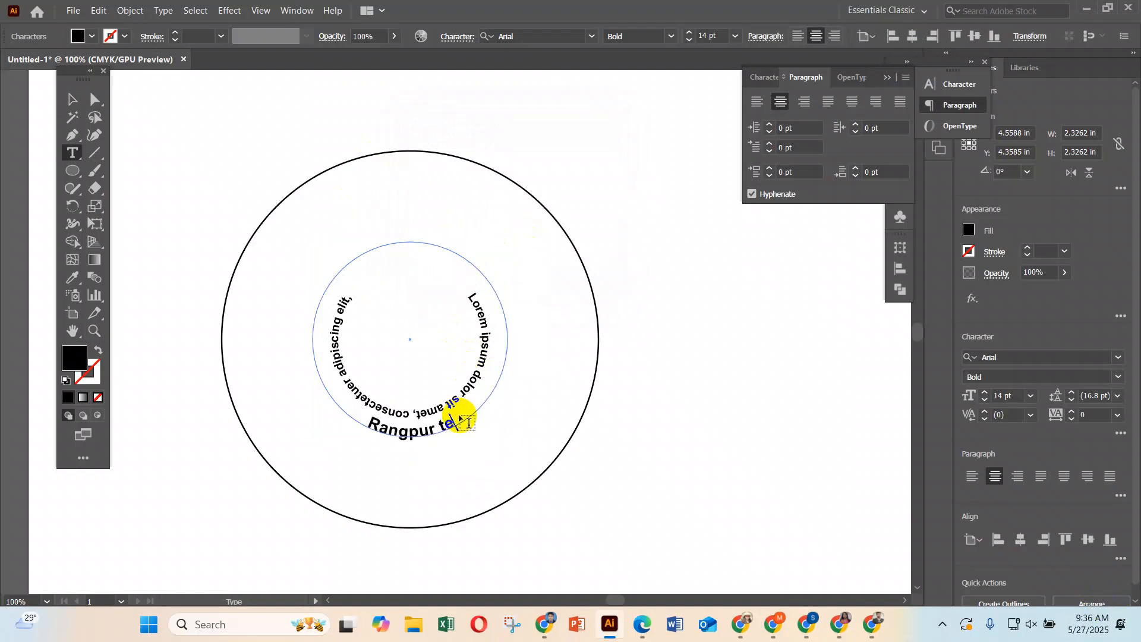
key("BackSpace")
key("BackSpace")
type("Tech")
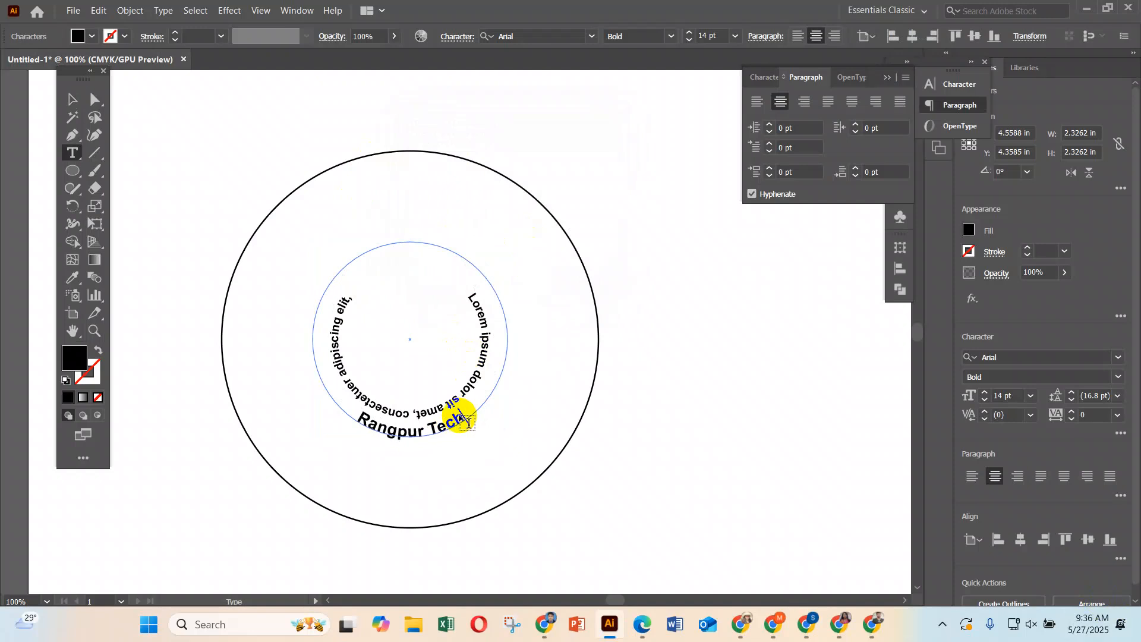
type("nic")
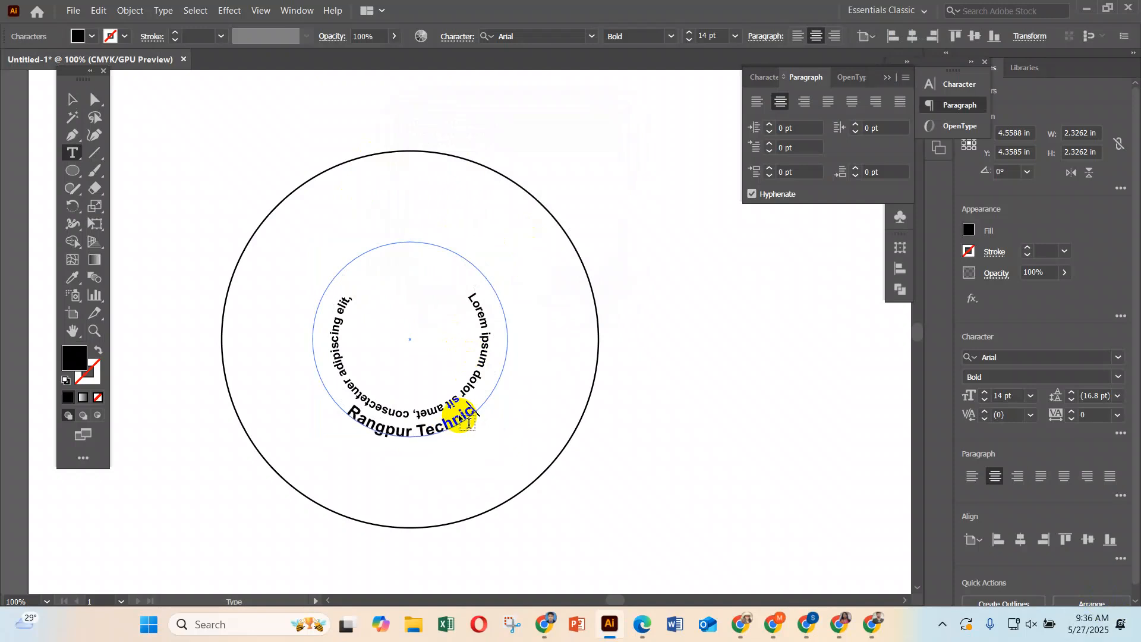
type("al Trai")
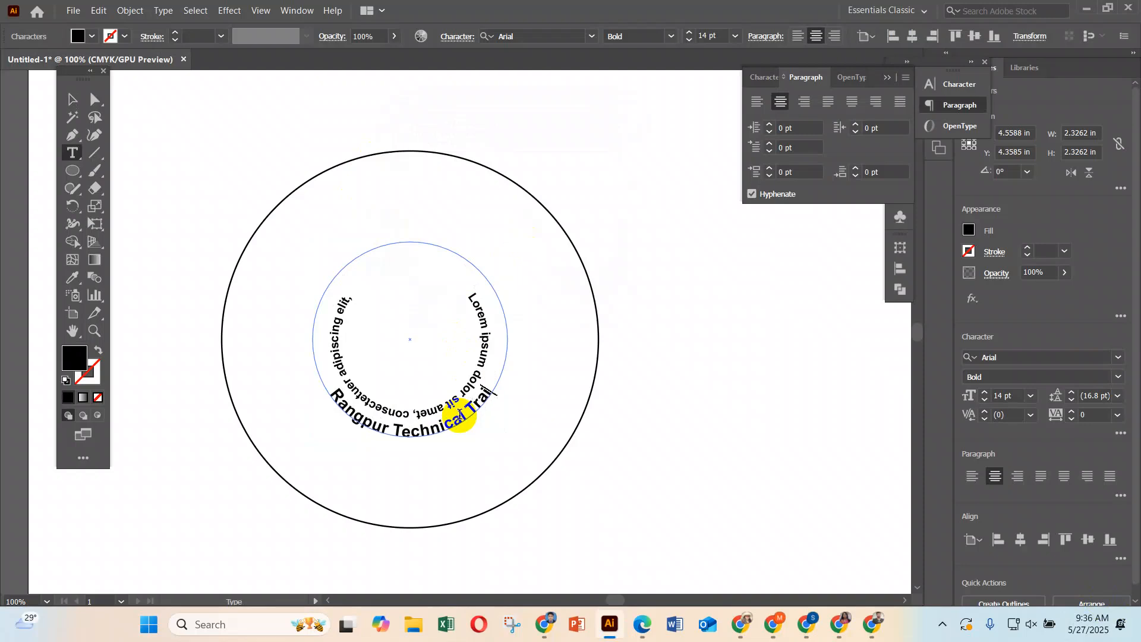
type("ning Cen")
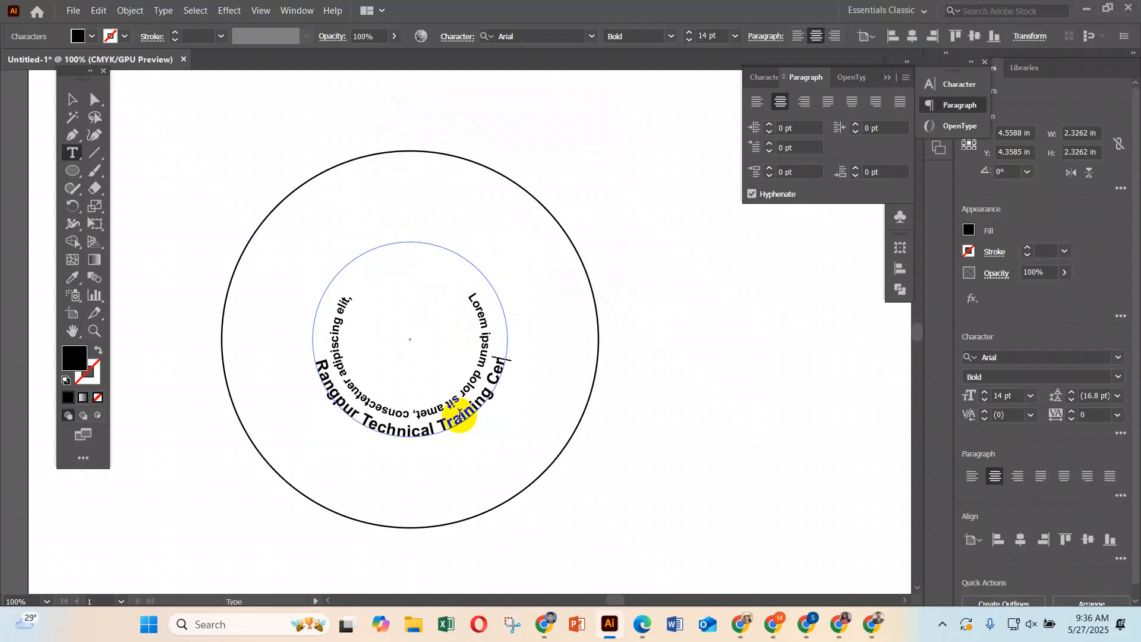
type("ter")
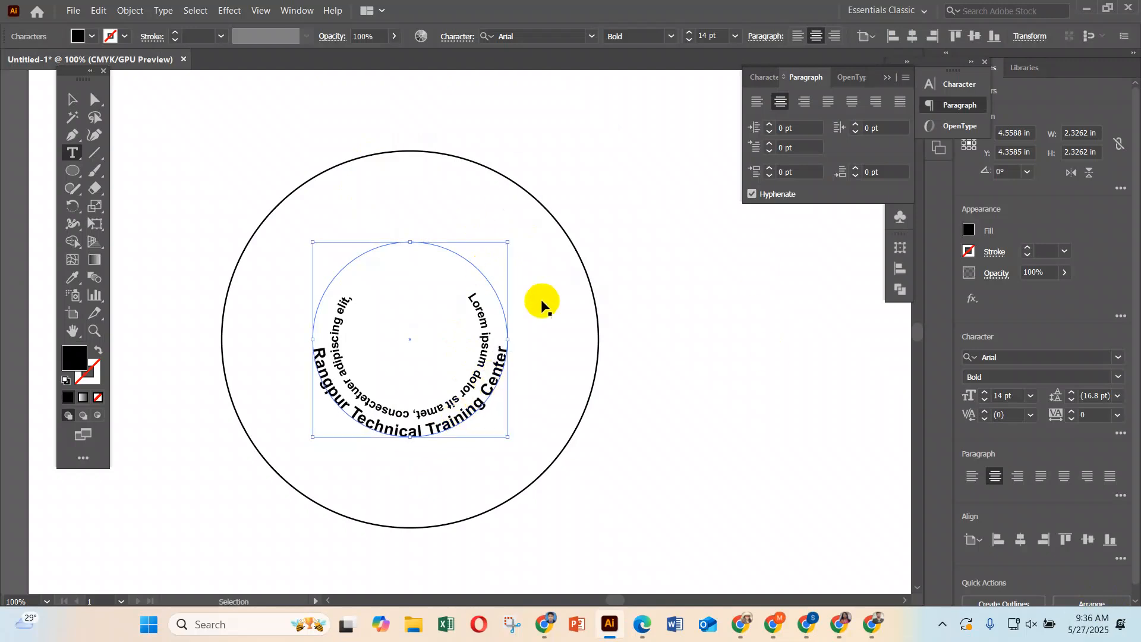
left_click(524, 364, "ctrl")
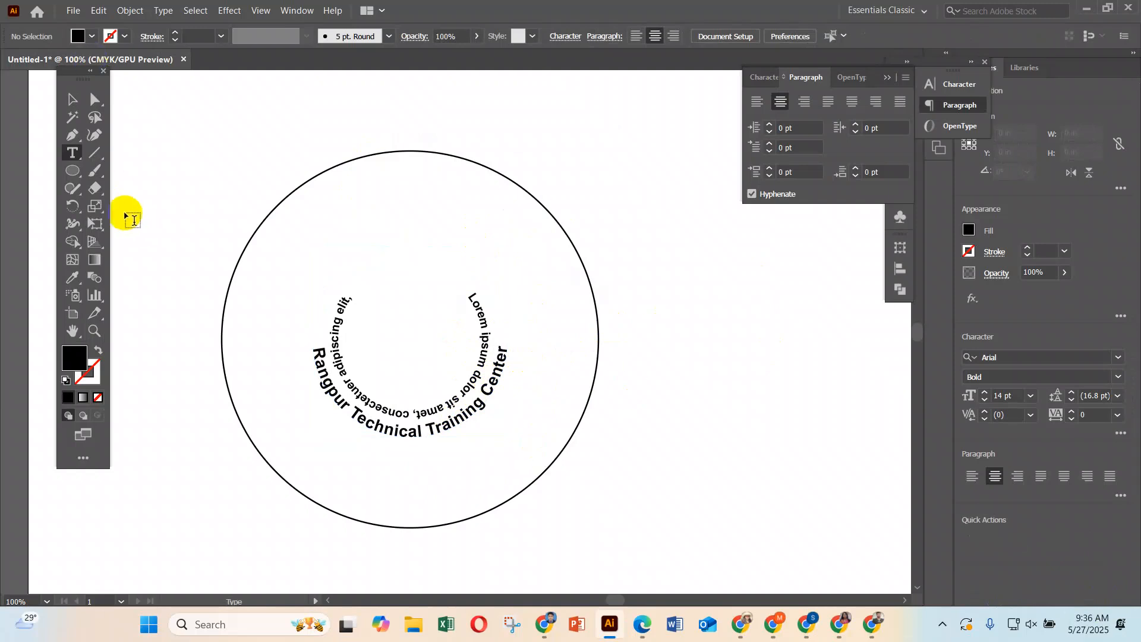
Rotate the inner circular text 180° and scale it about its centre to about 2.11 in across.
left_click(72, 99)
left_click(484, 309)
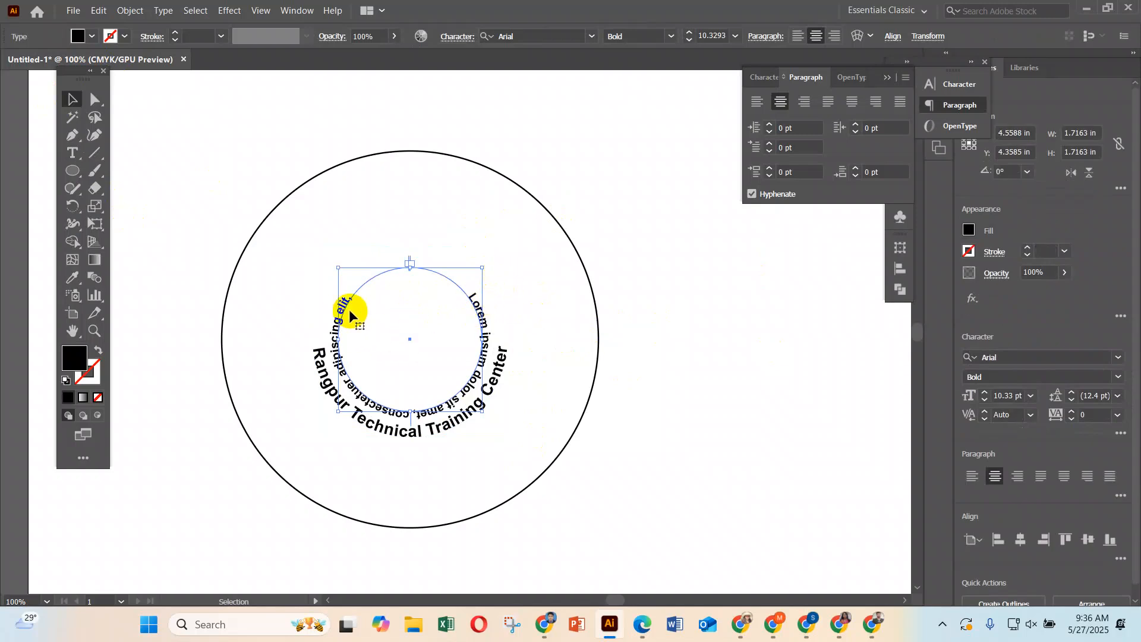
left_click_drag(485, 265, 358, 428)
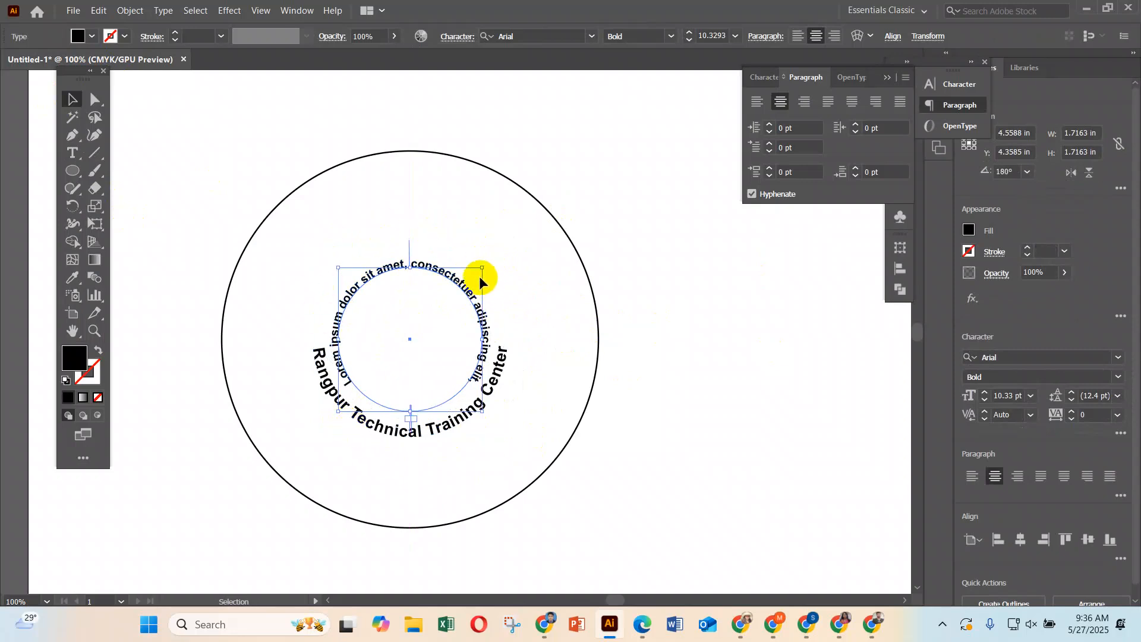
left_click_drag(482, 267, 507, 237)
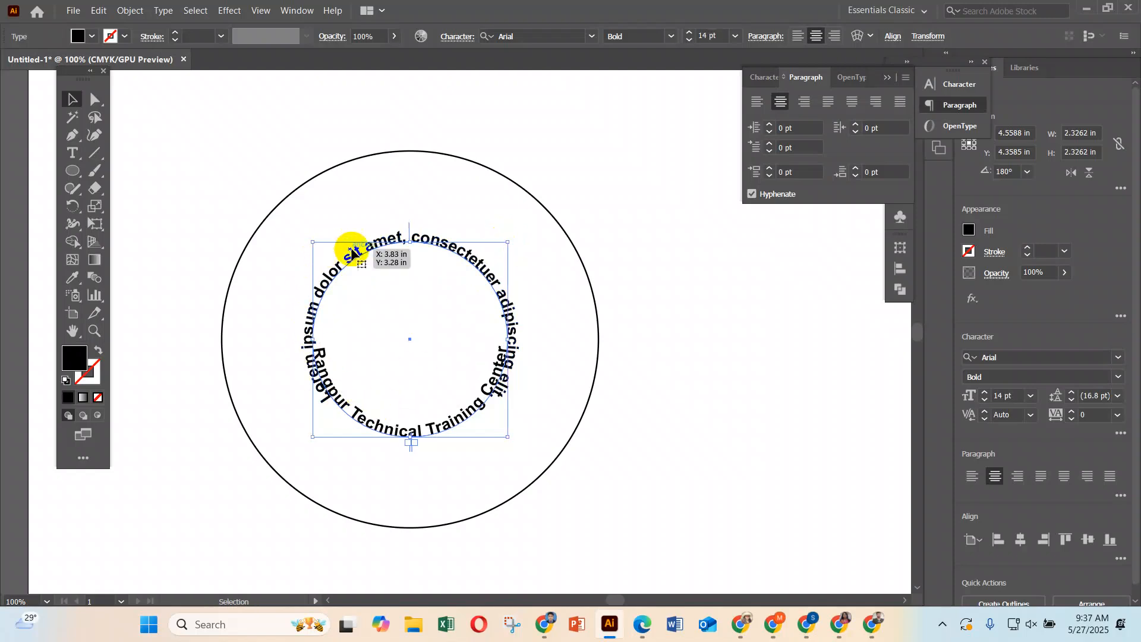
left_click_drag(511, 245, 499, 251)
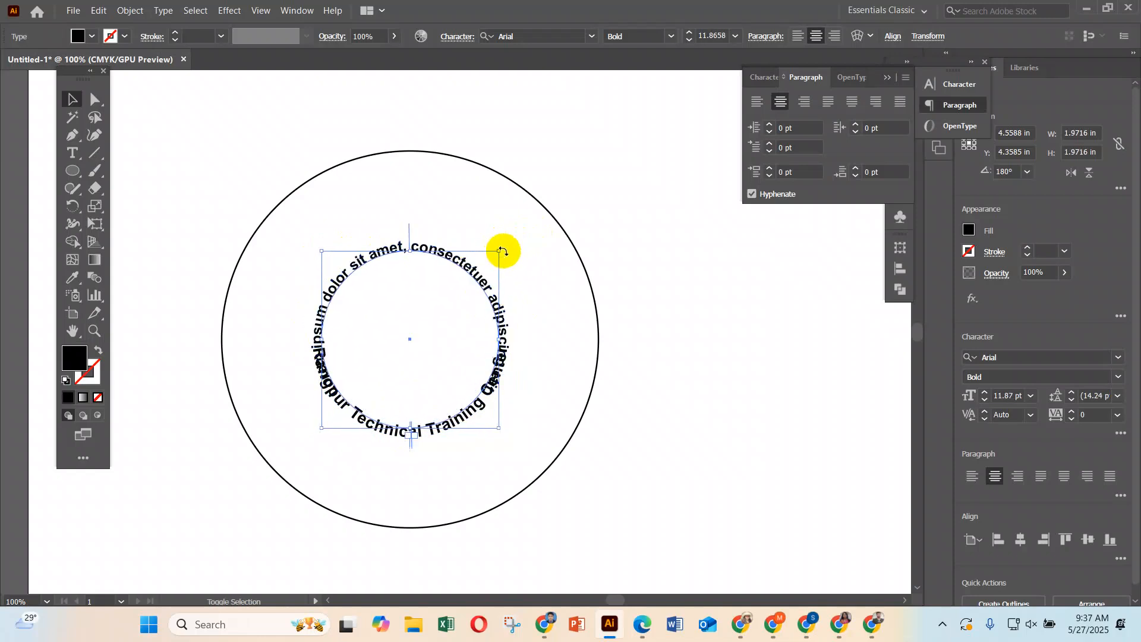
Replace the placeholder text on the upper circular path with "Rangpur Technical Training Center" and deselect it.
triple_click(437, 252)
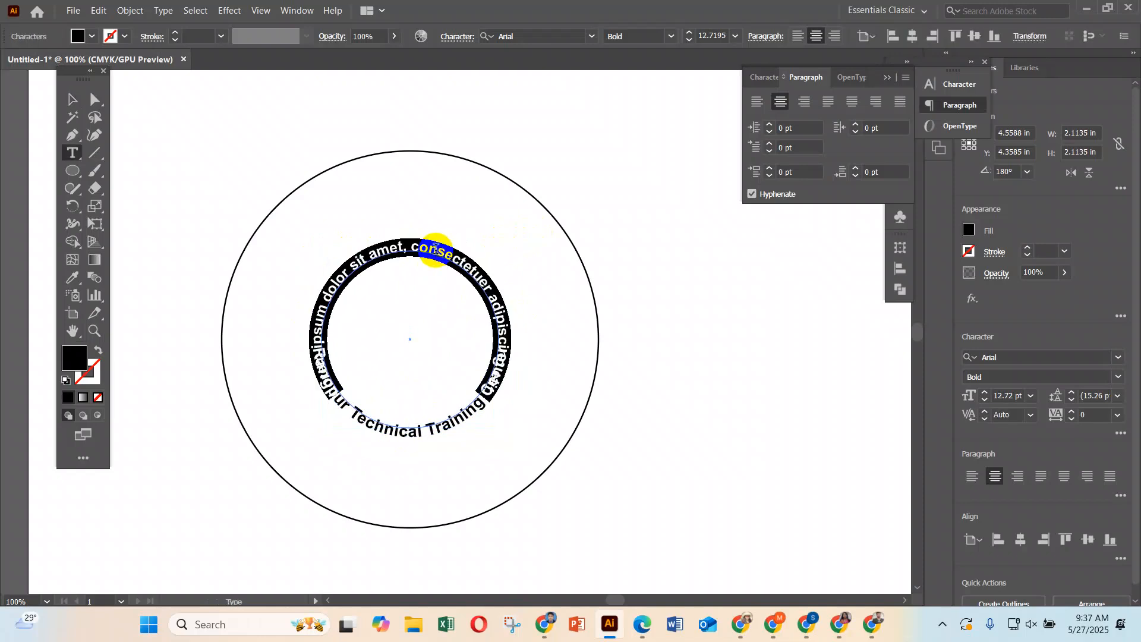
type("RAng")
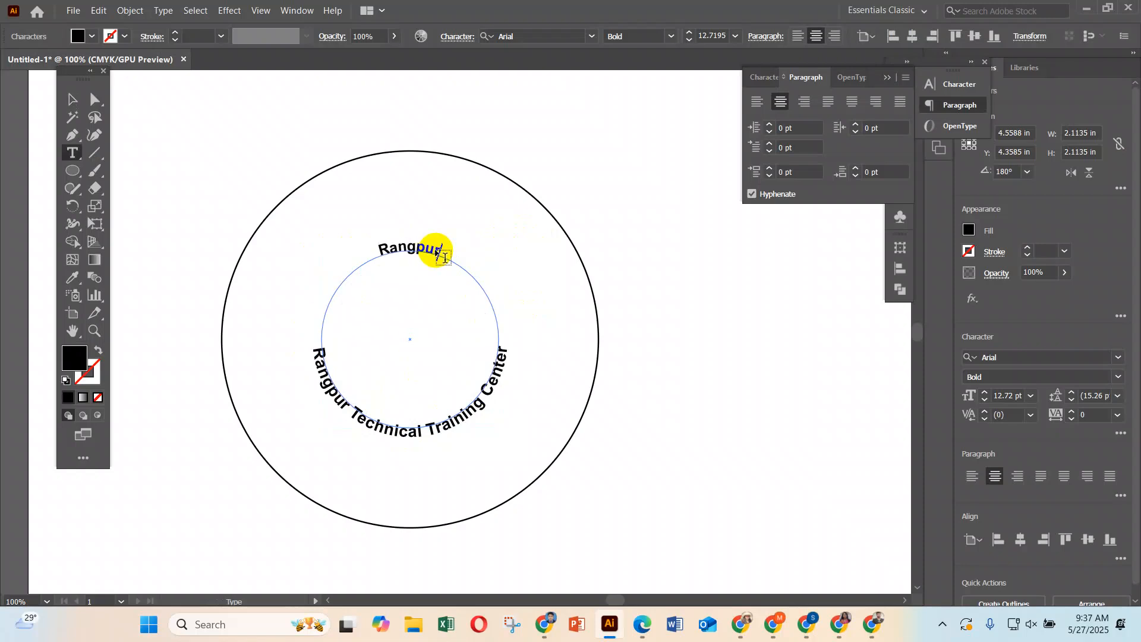
type("pur Technical Training")
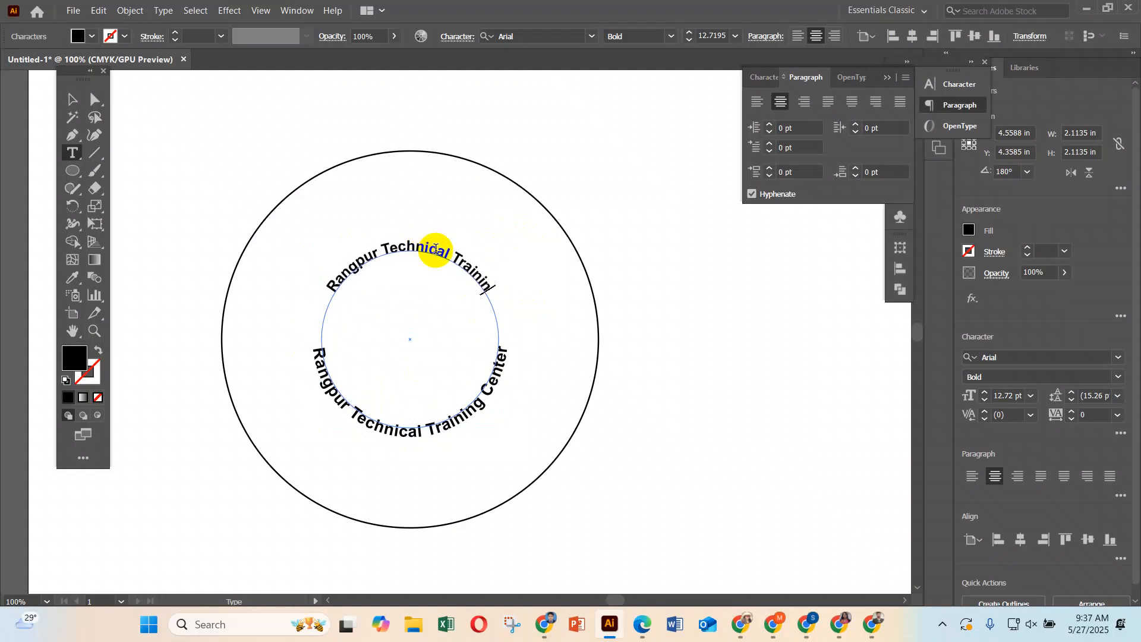
type(" Center")
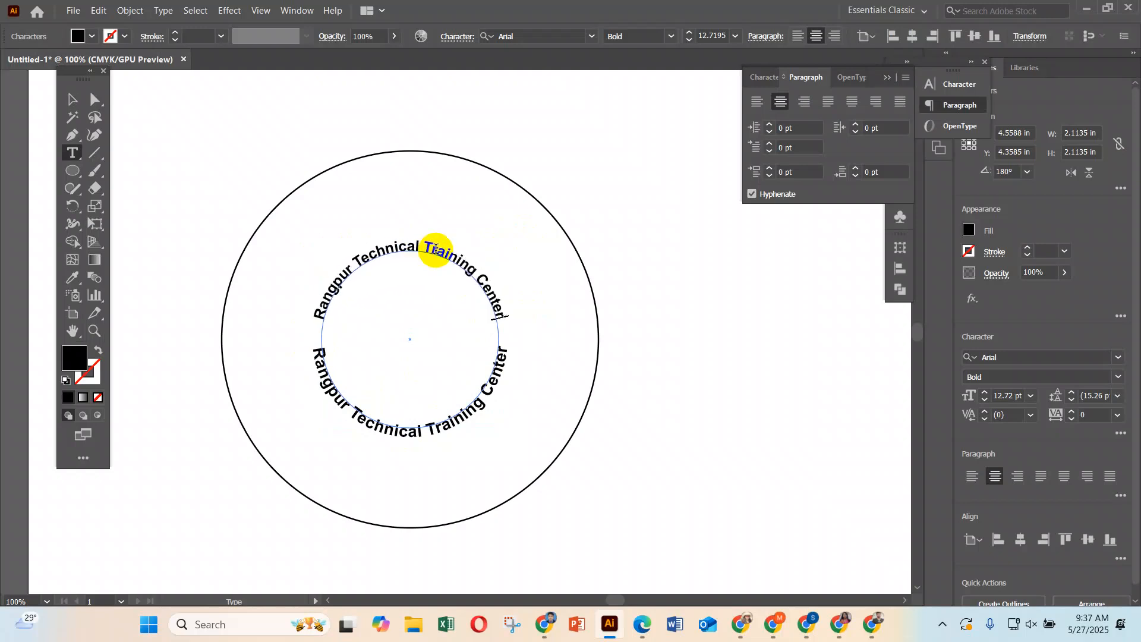
key("Escape")
left_click(683, 304)
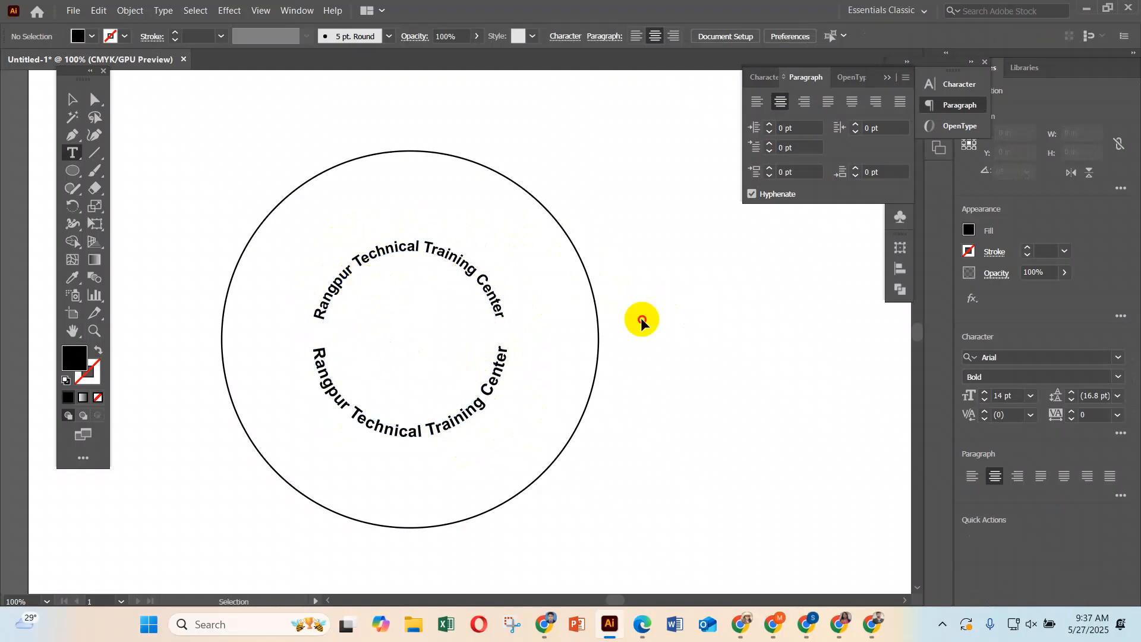
left_click(72, 99)
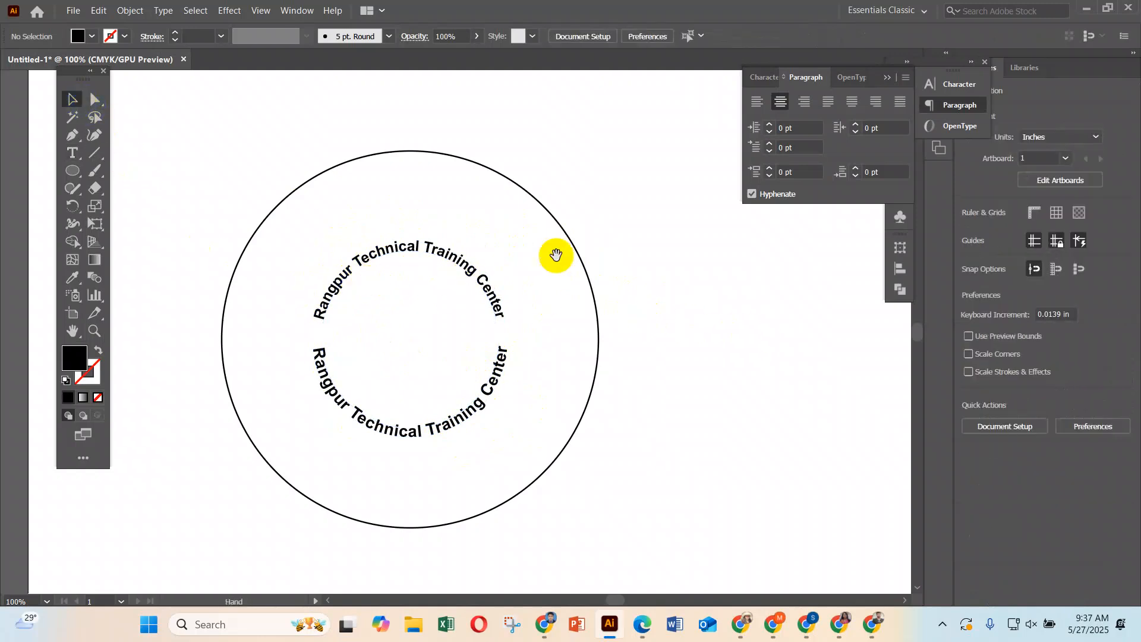
Duplicate the large outer circle, scale the copy to about 3.26 in across, and place it in the artboard's empty area beside the seal.
left_click_drag(618, 286, 419, 417)
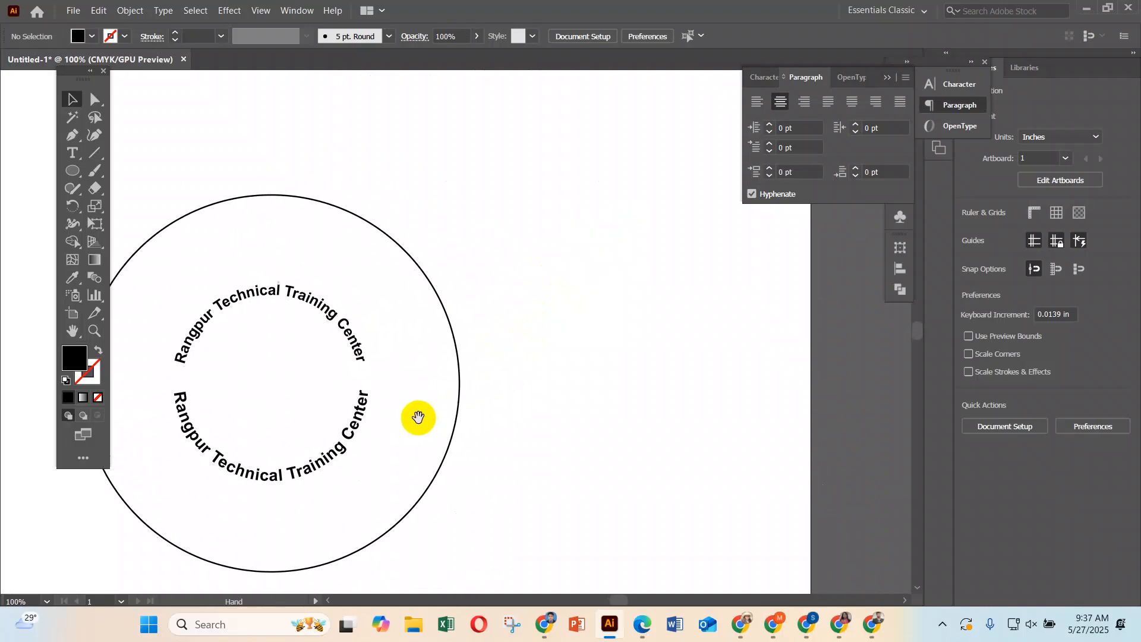
scroll(429, 358, "up", 1)
left_click_drag(448, 349, 538, 202)
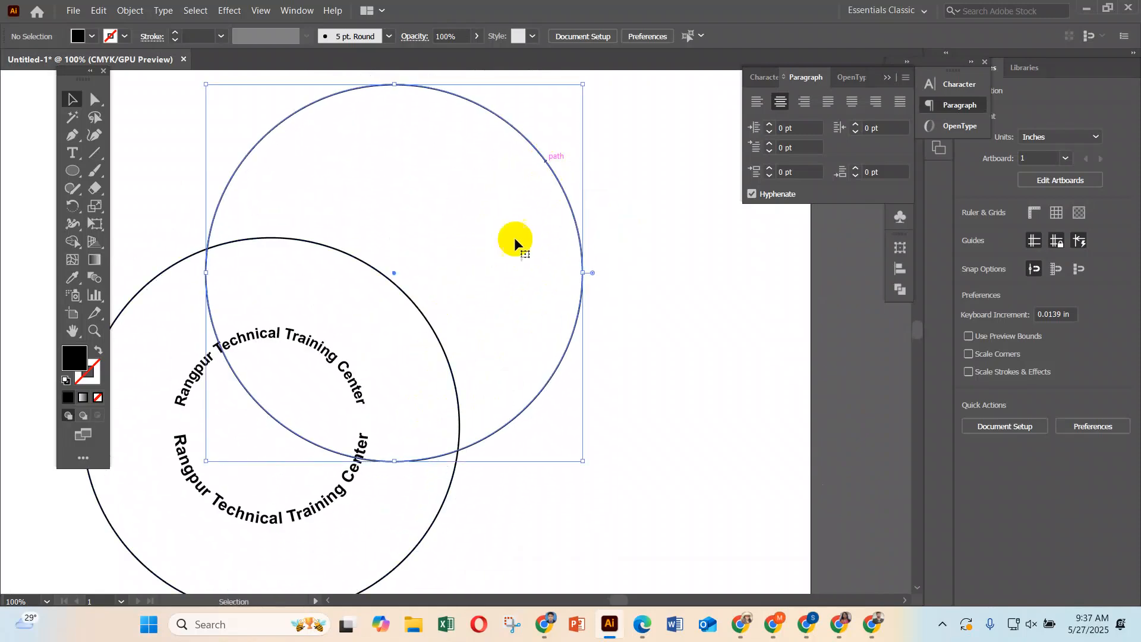
left_click_drag(517, 242, 479, 412)
left_click_drag(566, 432, 514, 435)
left_click_drag(490, 355, 698, 310)
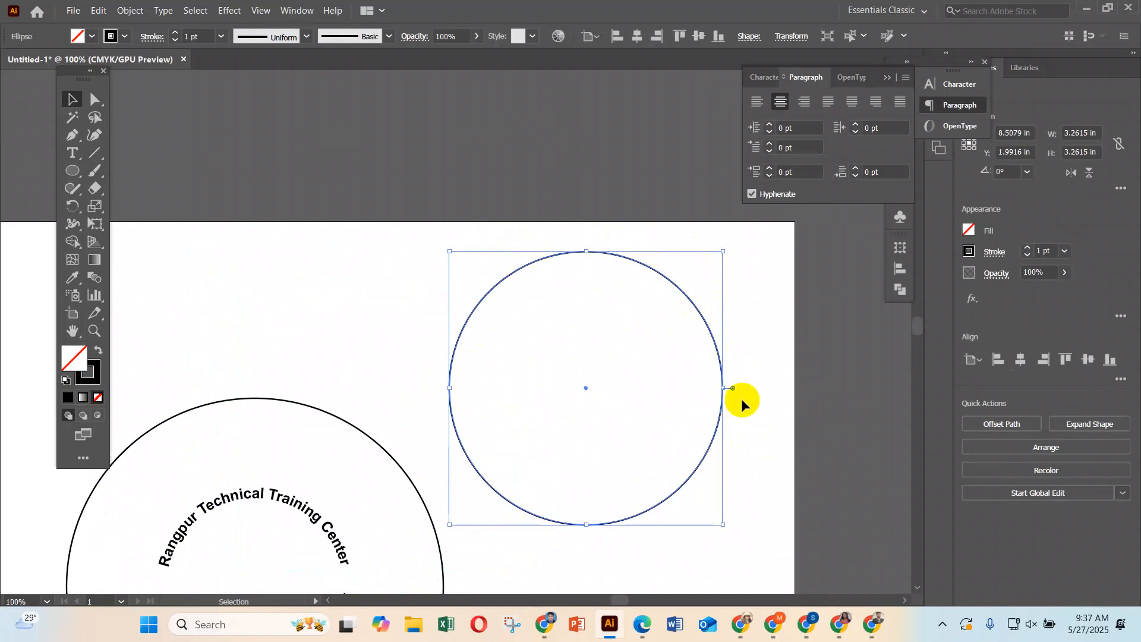
scroll(612, 345, "down", 1)
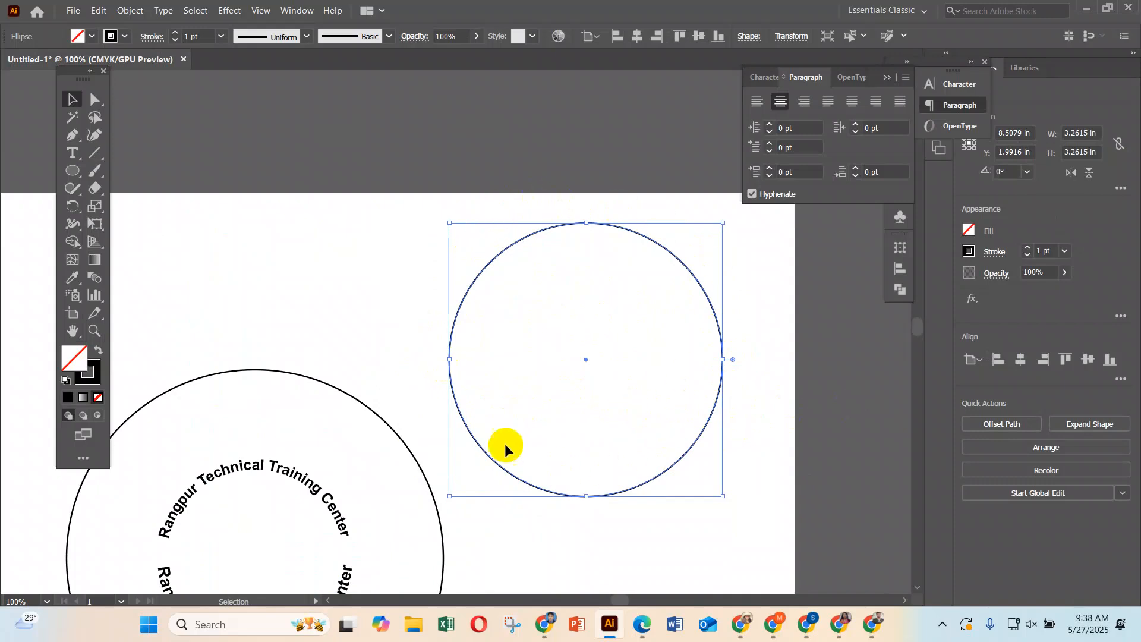
Delete the bottom anchor point of the copied circle to leave only its upper half as an open arc, and deselect it.
left_click(100, 105)
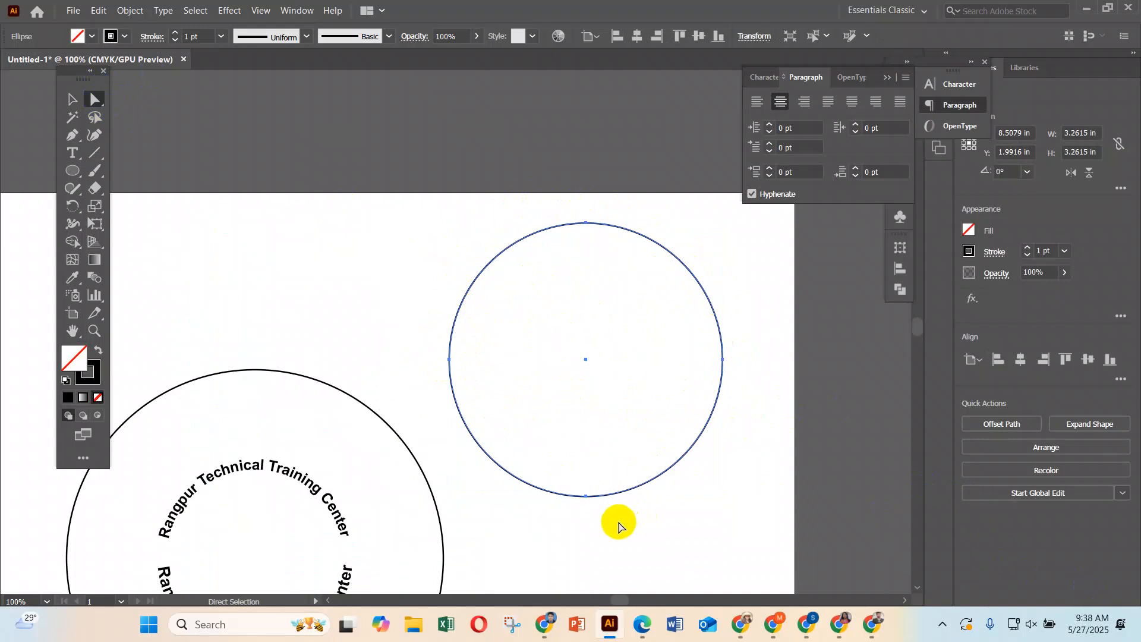
left_click_drag(618, 521, 532, 468)
key("Delete")
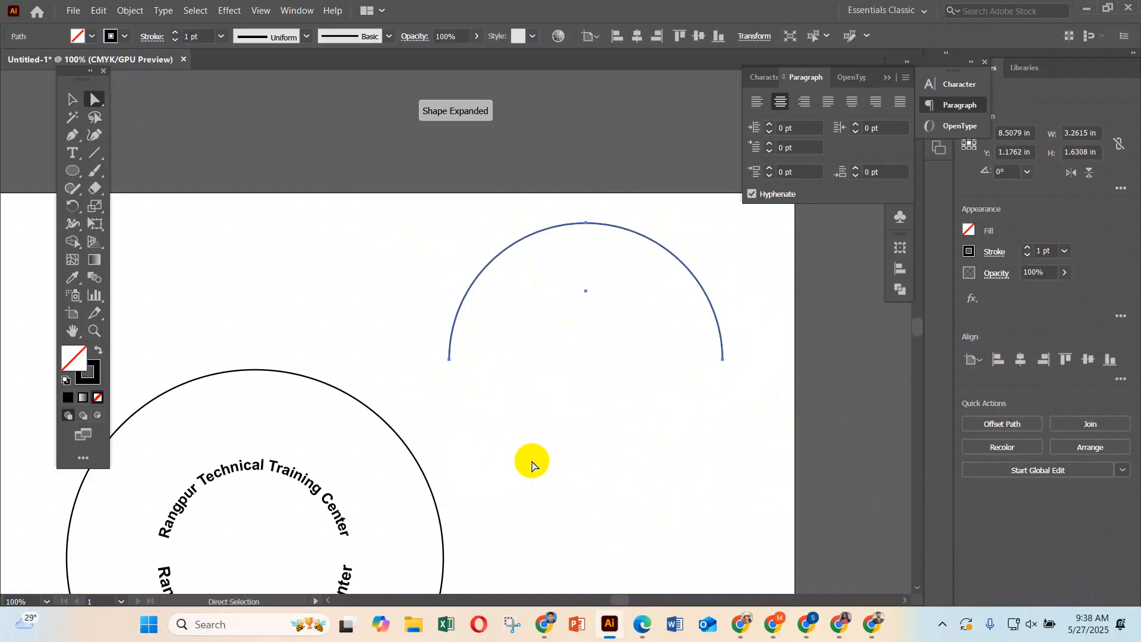
left_click(72, 99)
left_click(504, 365)
scroll(416, 387, "down", 4)
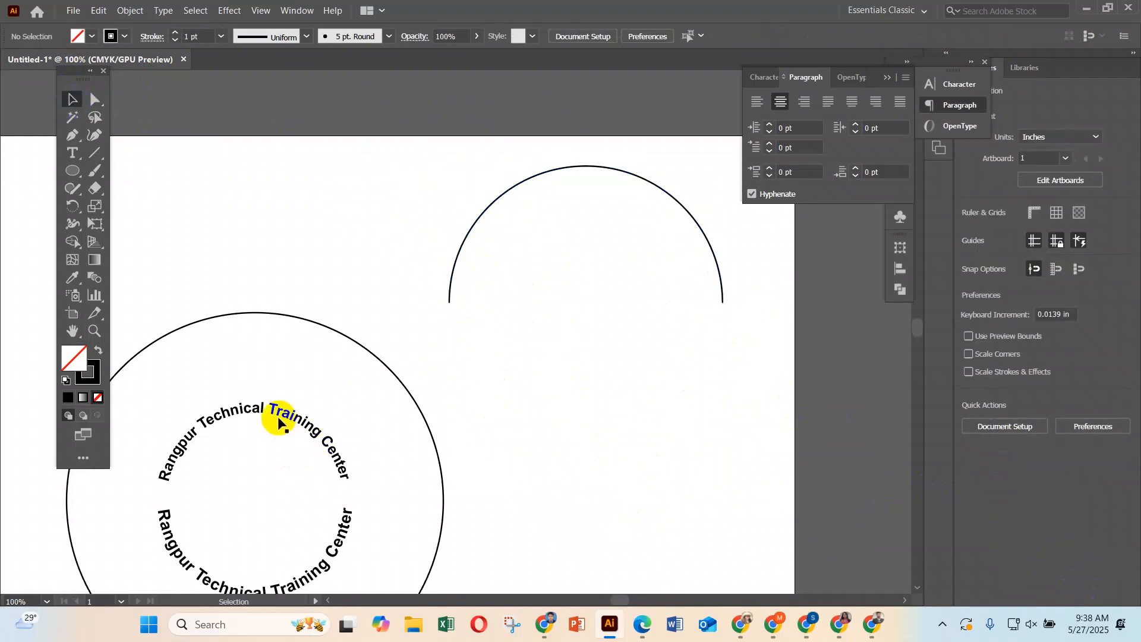
Copy the upper circular text's wording into a new straight point text "Rangpur Technical Training Center" above the seal, and reposition it.
triple_click(278, 411)
key("ctrl+c")
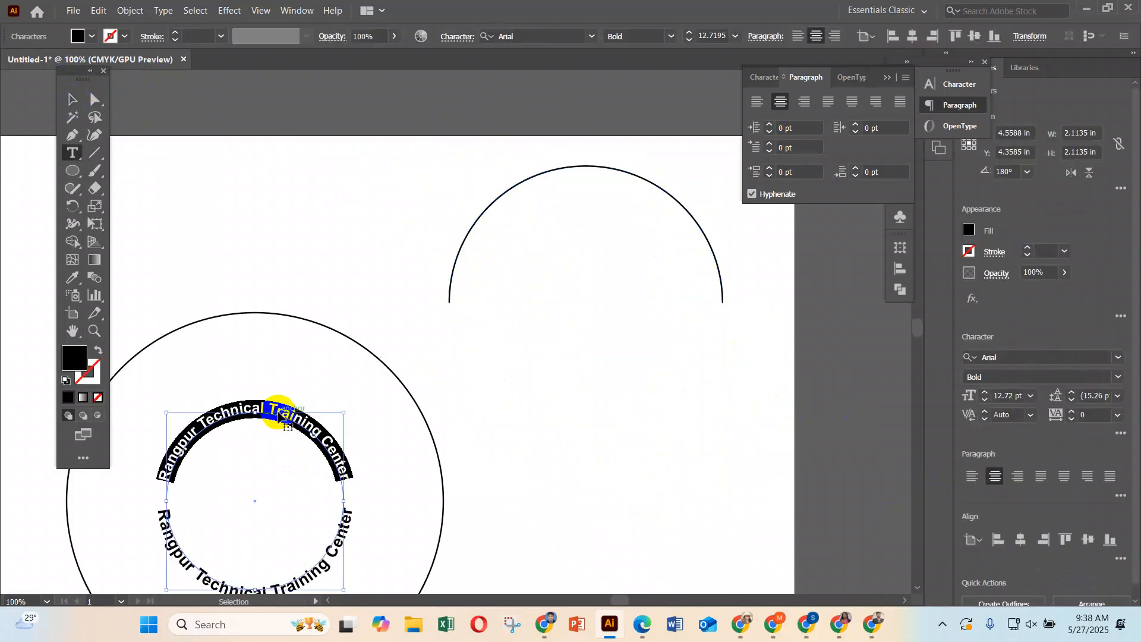
left_click(303, 262, "ctrl")
left_click(240, 207)
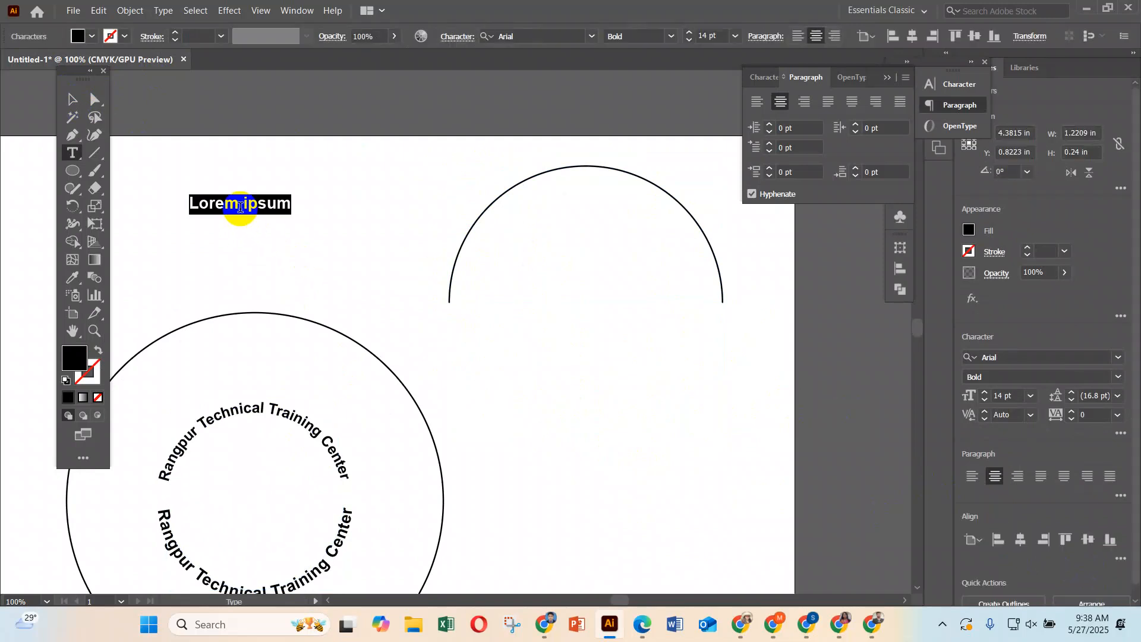
key("ctrl+v")
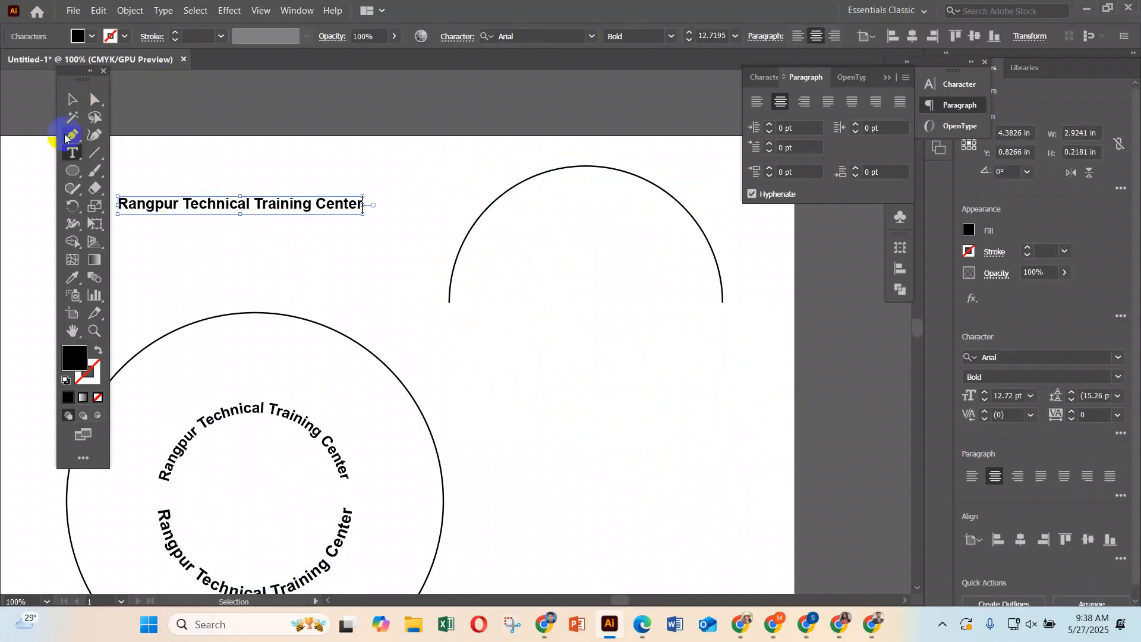
left_click(72, 100)
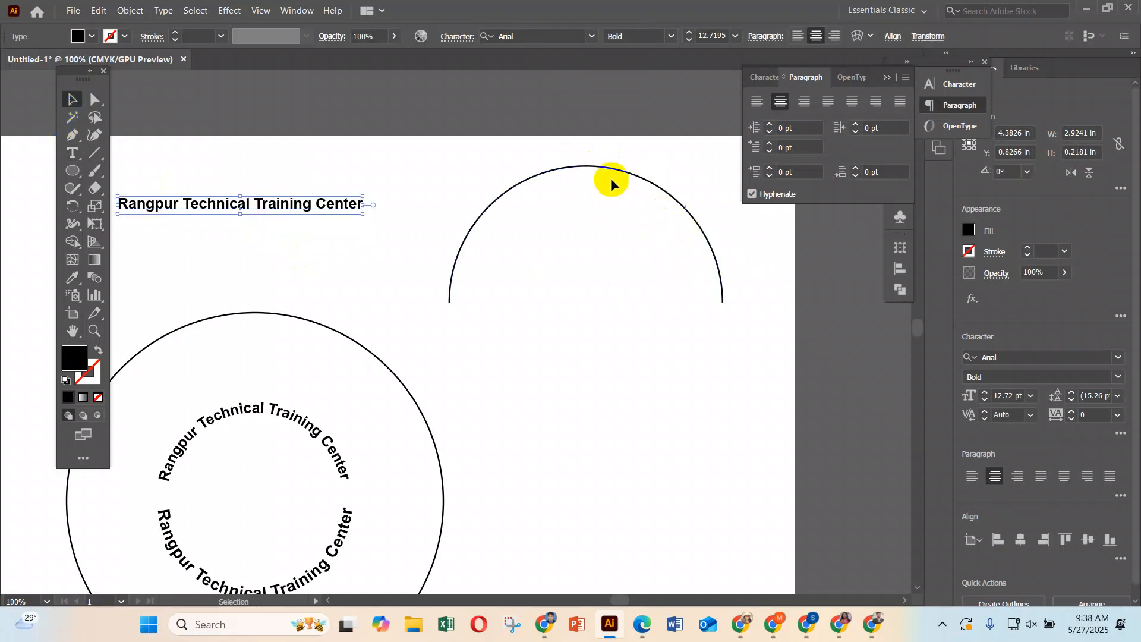
left_click_drag(287, 210, 334, 219)
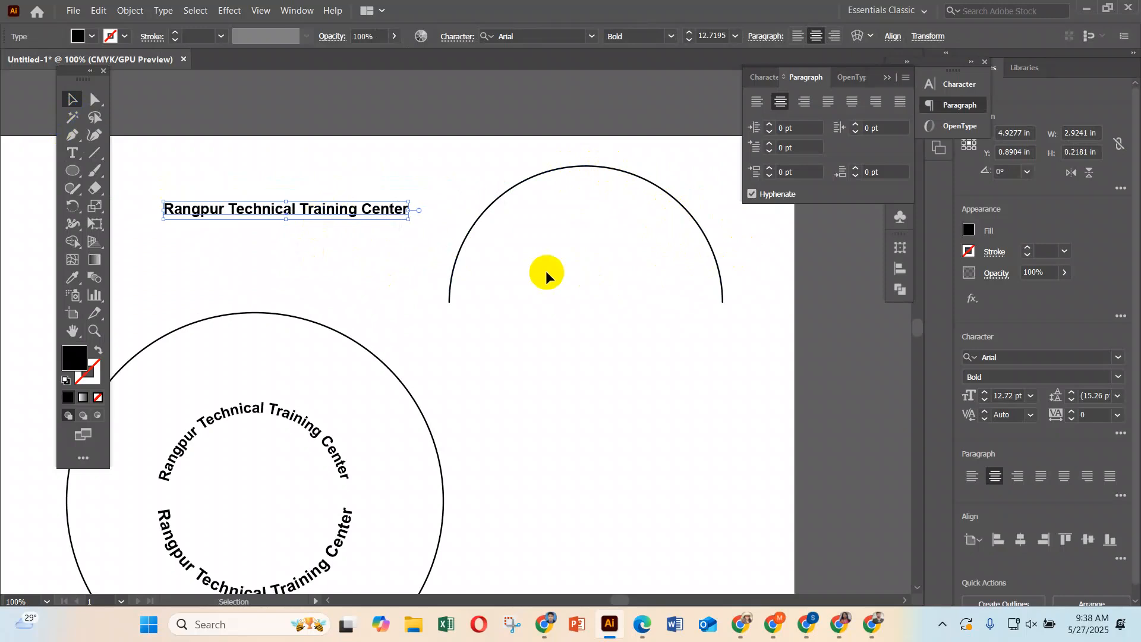
left_click_drag(328, 213, 300, 223)
left_click(299, 275)
Try overtyping the seal's upper circular text with random characters, and undo the typing.
left_click(305, 430)
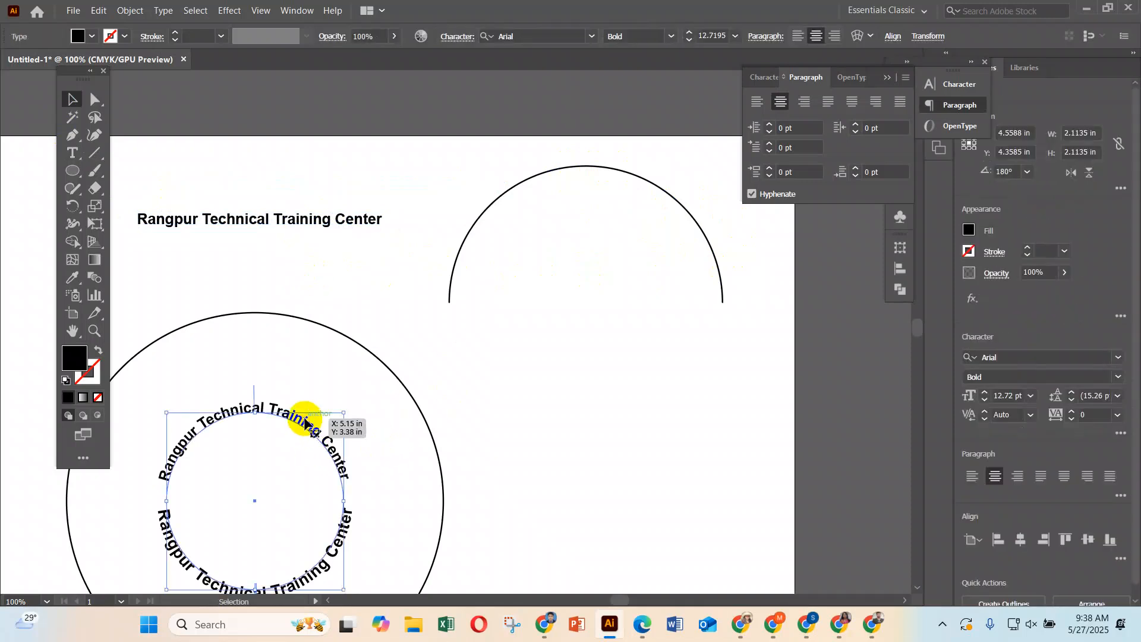
double_click(305, 429)
triple_click(305, 419)
type("dsfgaddsd")
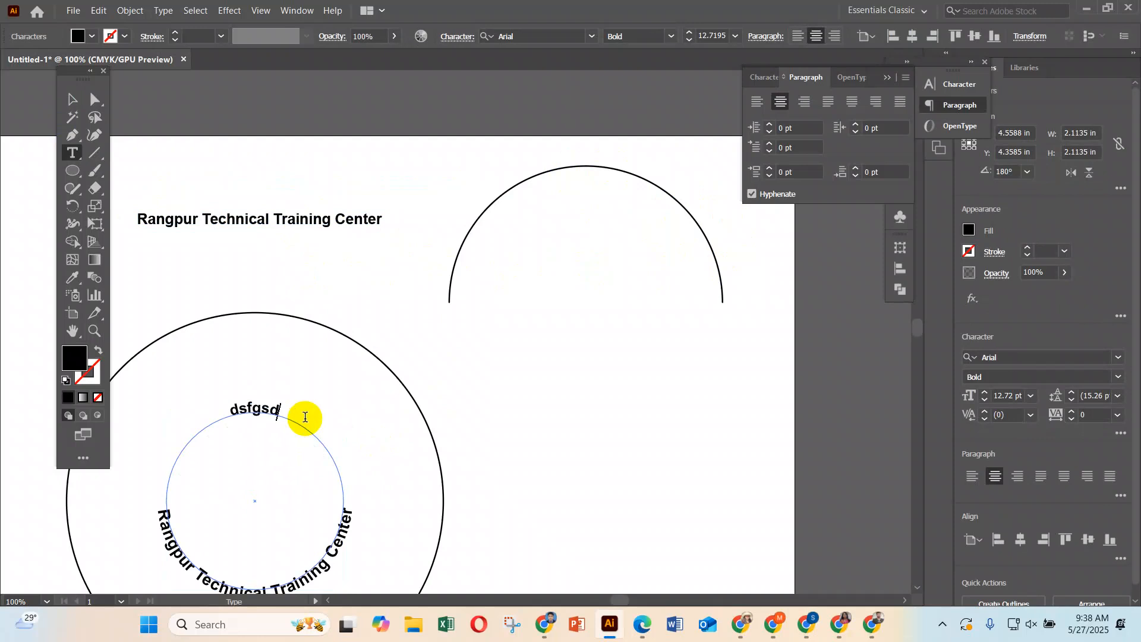
key("ctrl+z")
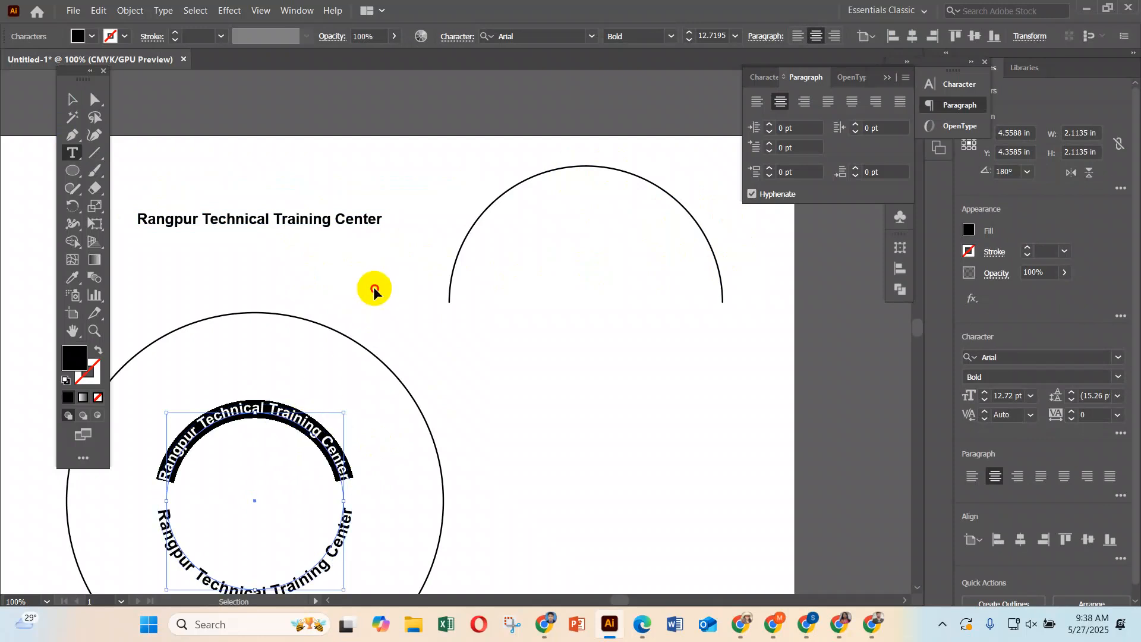
Convert the straight "Rangpur Technical Training Center" text above the seal to outlines.
left_click(313, 225)
left_click(73, 100)
left_click_drag(273, 227, 280, 220)
right_click(282, 222)
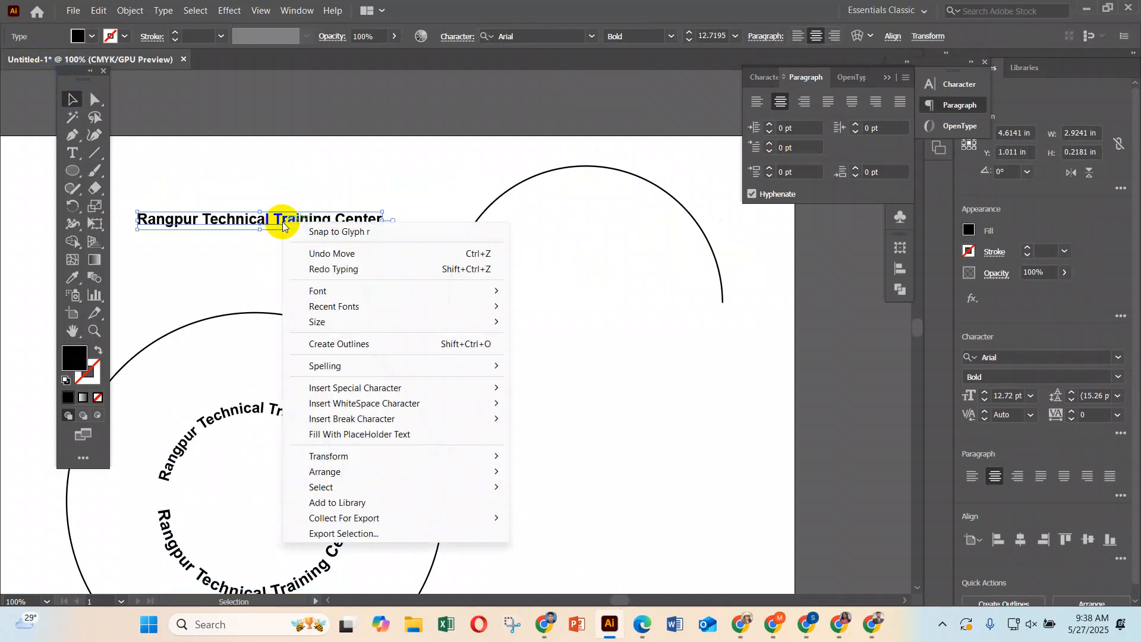
left_click(339, 344)
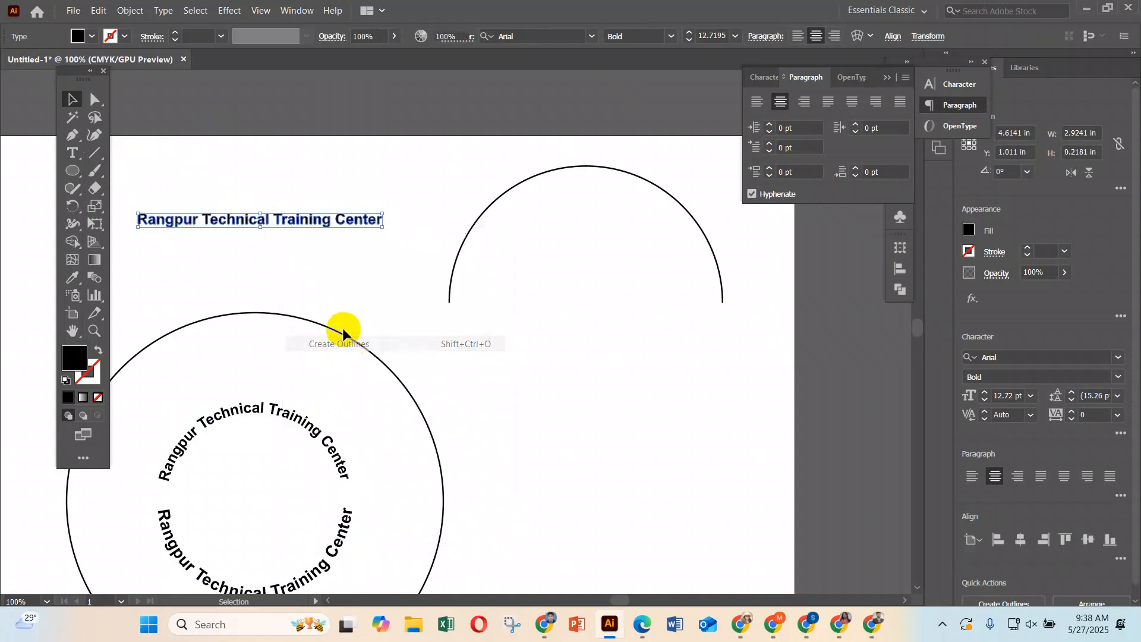
left_click_drag(286, 219, 286, 219)
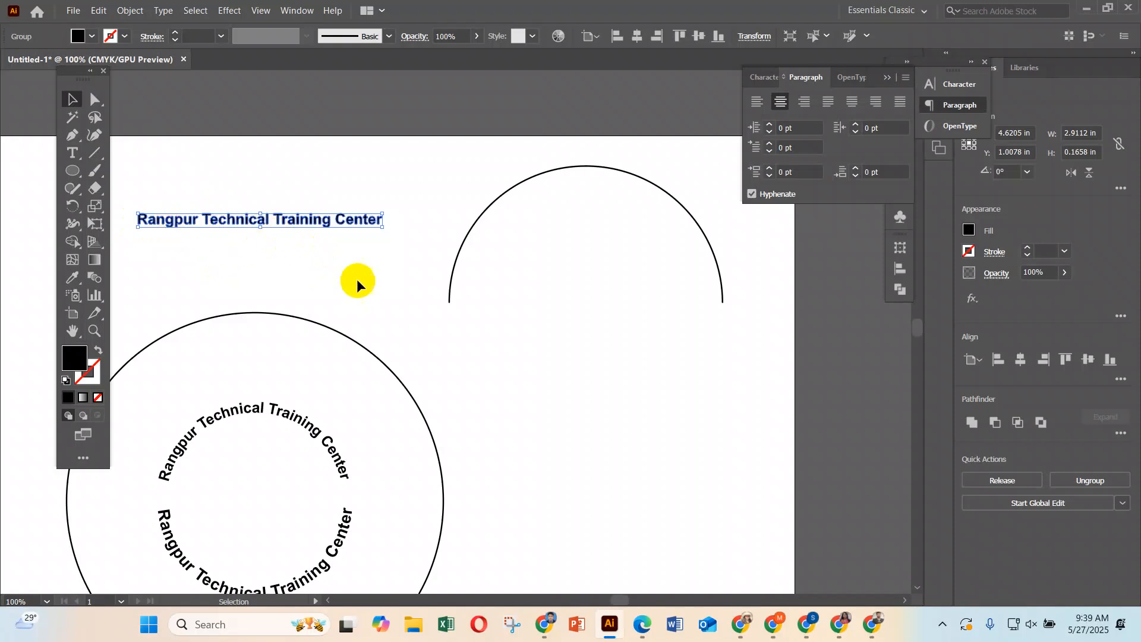
Reselect the outlined text group and display the available brushes.
left_click(290, 244)
left_click(284, 224)
left_click(888, 78)
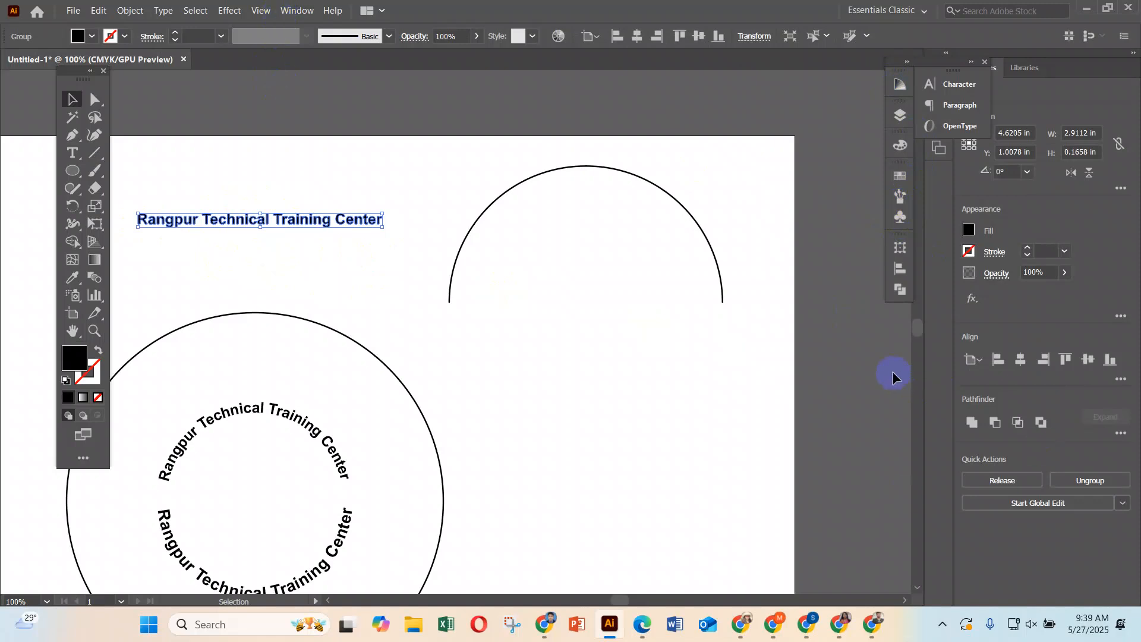
left_click(901, 198)
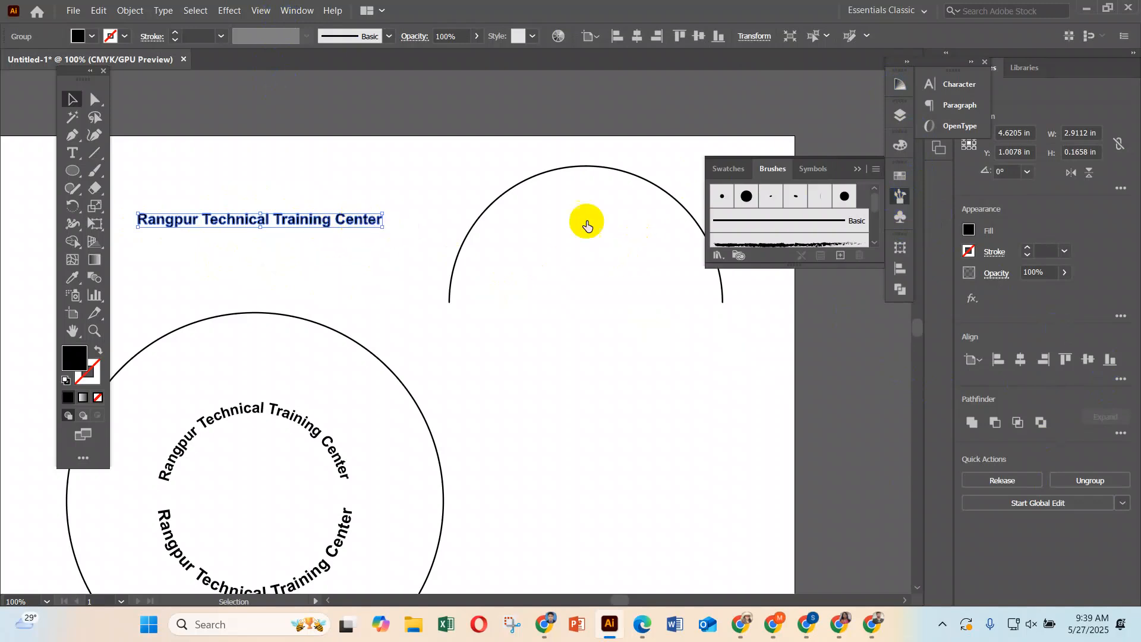
left_click(877, 171)
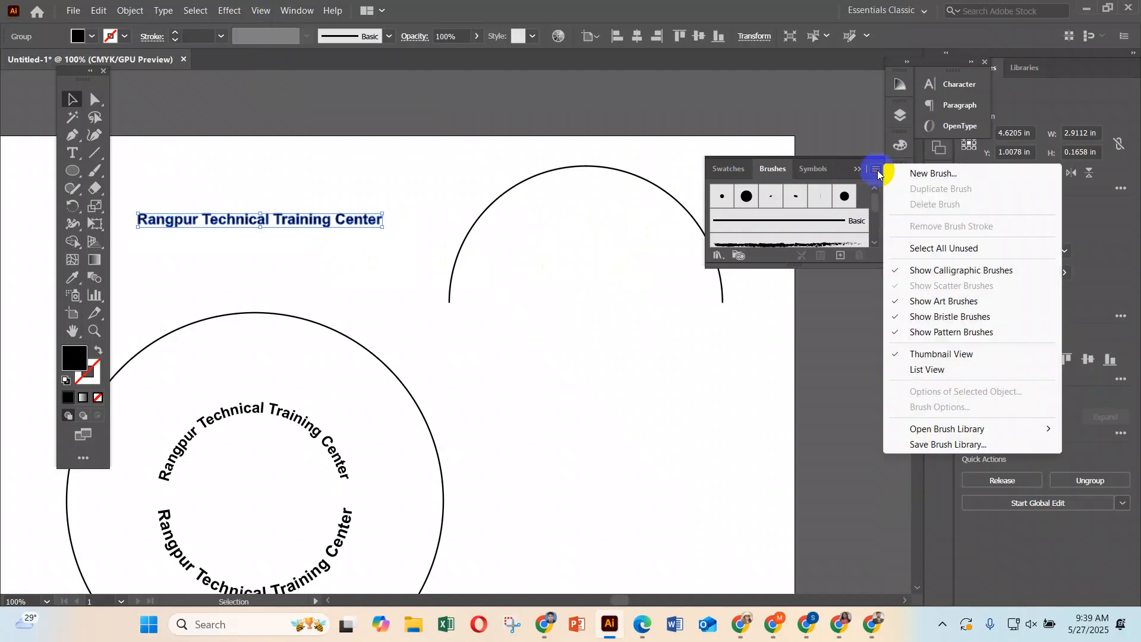
left_click(925, 173)
left_click_drag(590, 266, 584, 143)
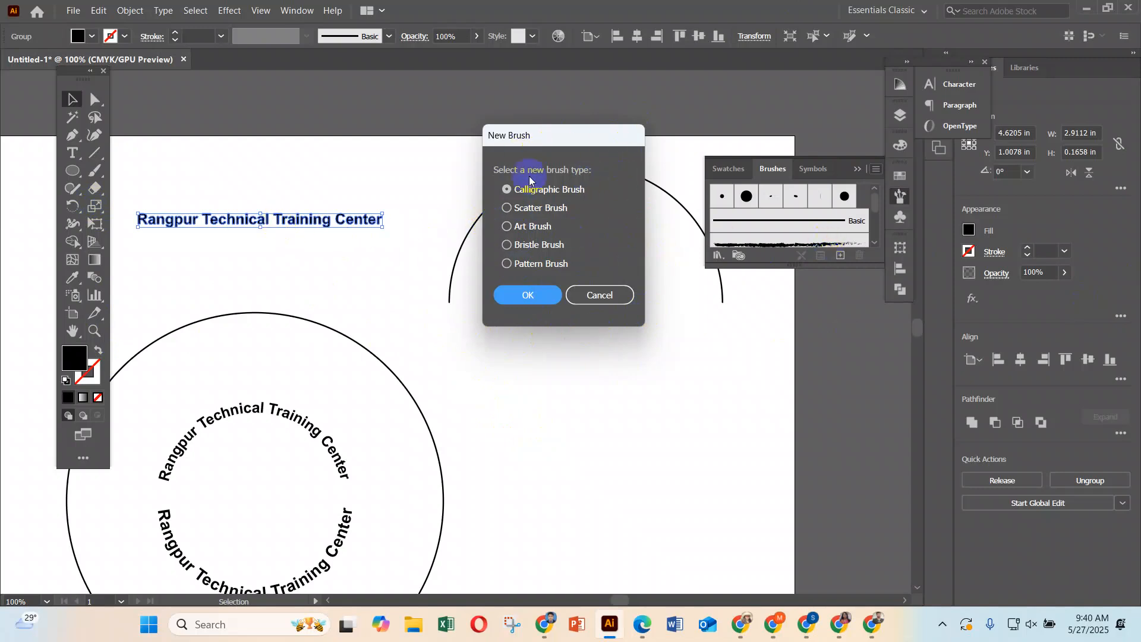
left_click_drag(547, 139, 708, 119)
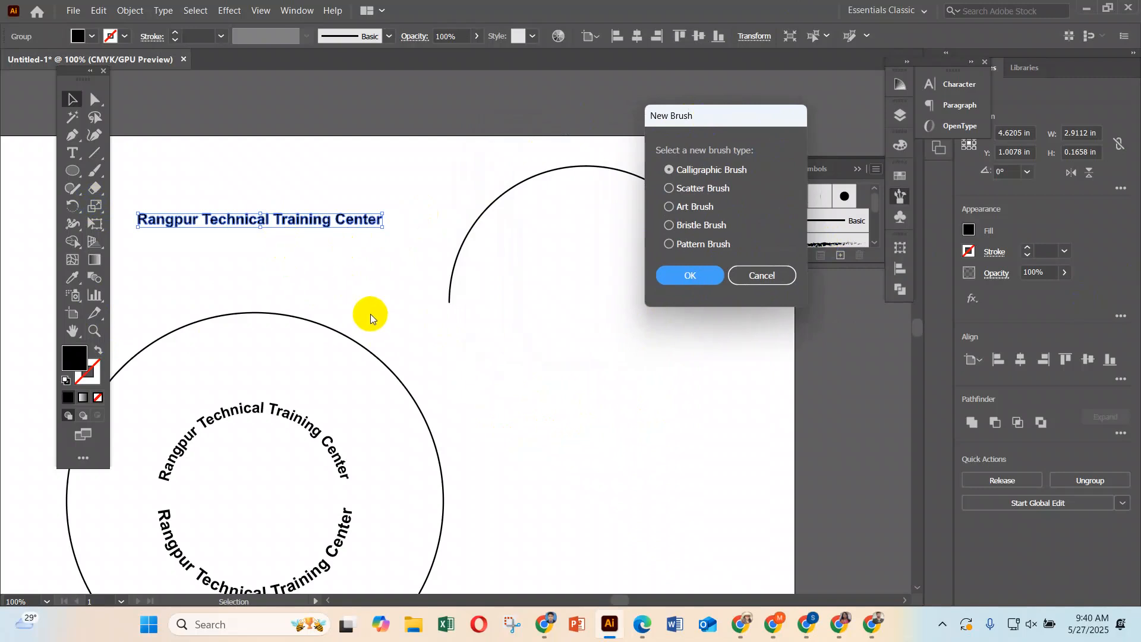
left_click_drag(701, 126, 585, 139)
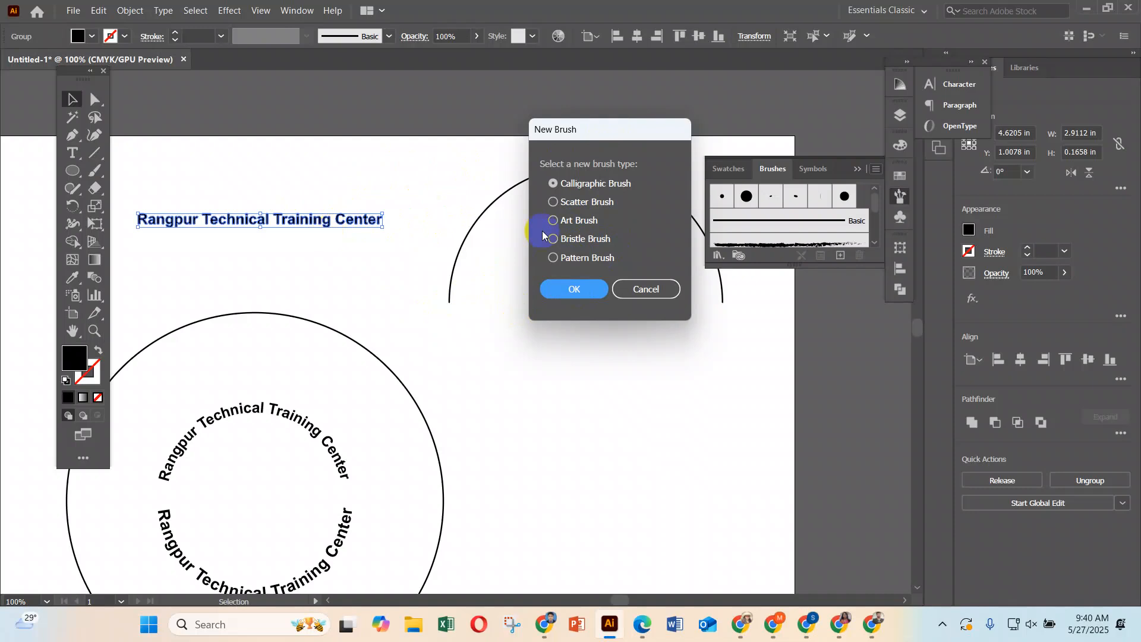
left_click(649, 289)
Duplicate the semicircular arc straight below the original, and start a new art brush from the outlined straight text.
left_click_drag(569, 166, 569, 369)
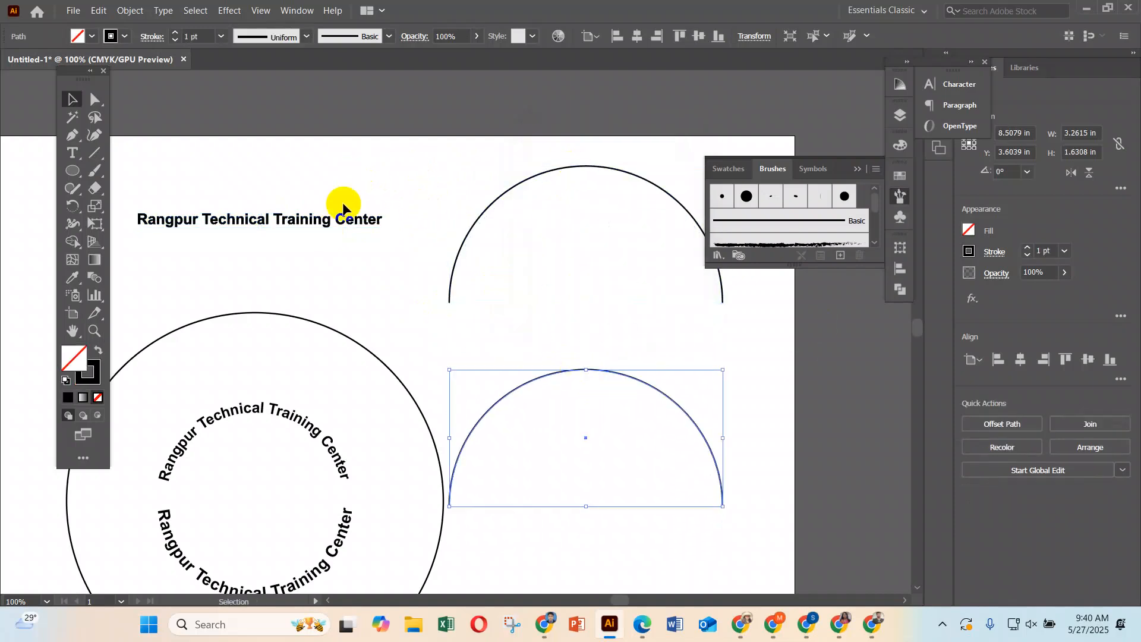
left_click(349, 223)
left_click(876, 169)
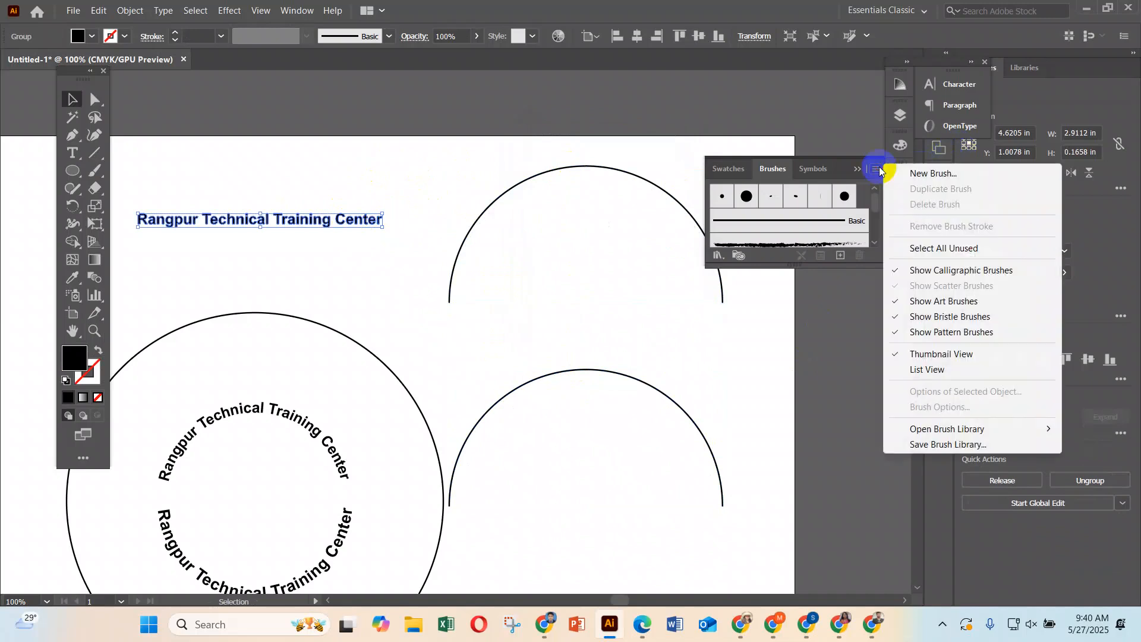
left_click(918, 173)
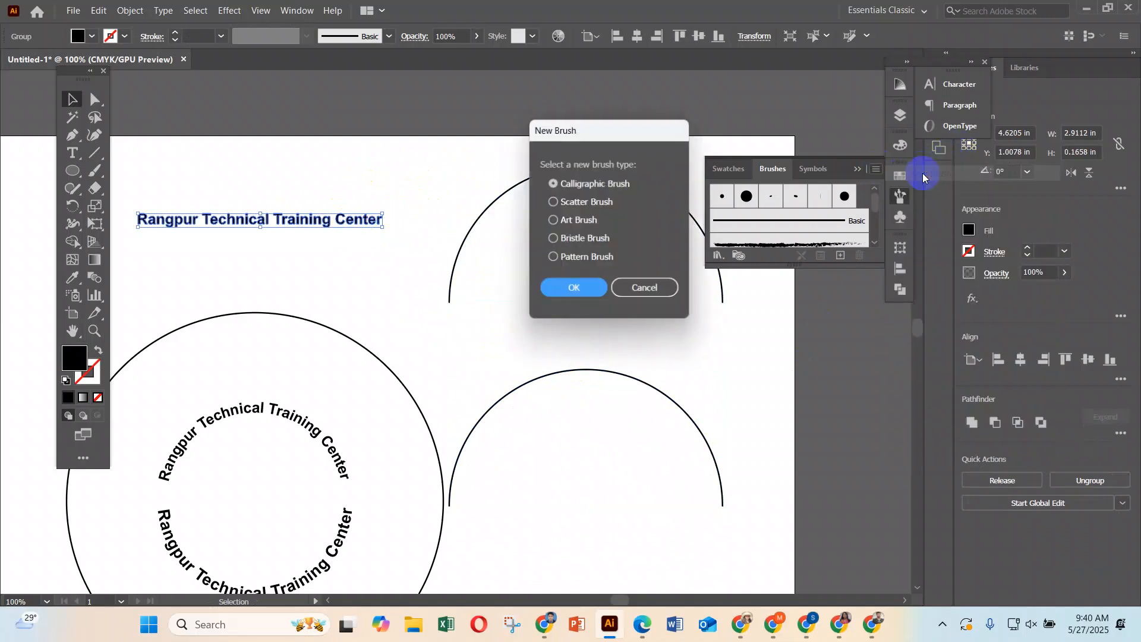
left_click(569, 220)
left_click(574, 289)
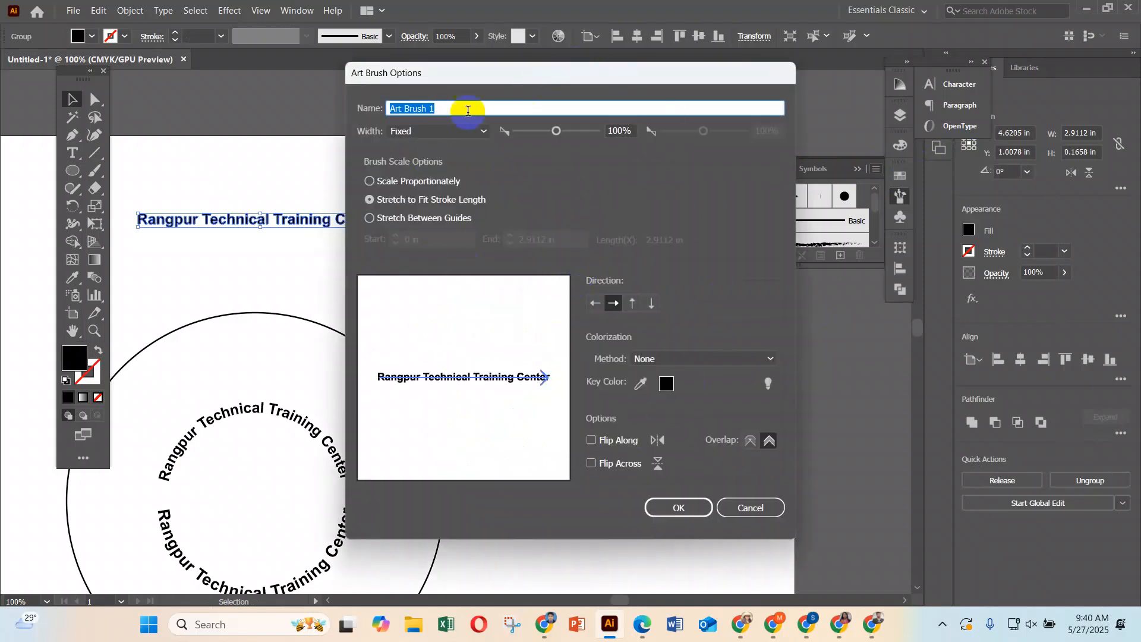
Try the leftward stroke direction for the art brush, set it back to rightward, and create the brush.
left_click_drag(531, 79, 636, 39)
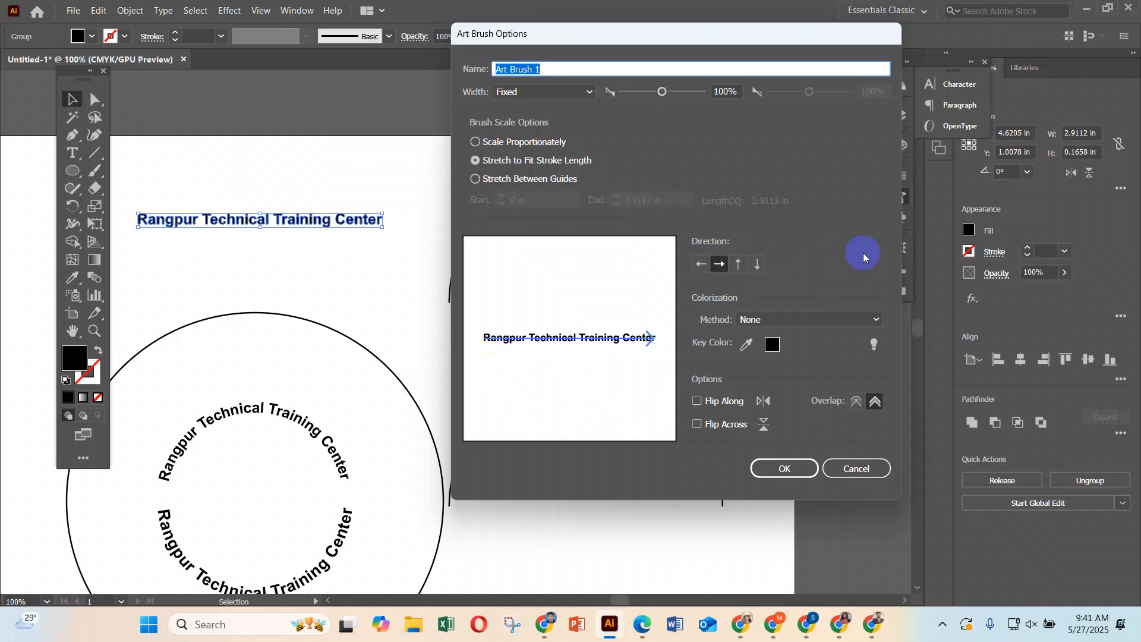
left_click(702, 266)
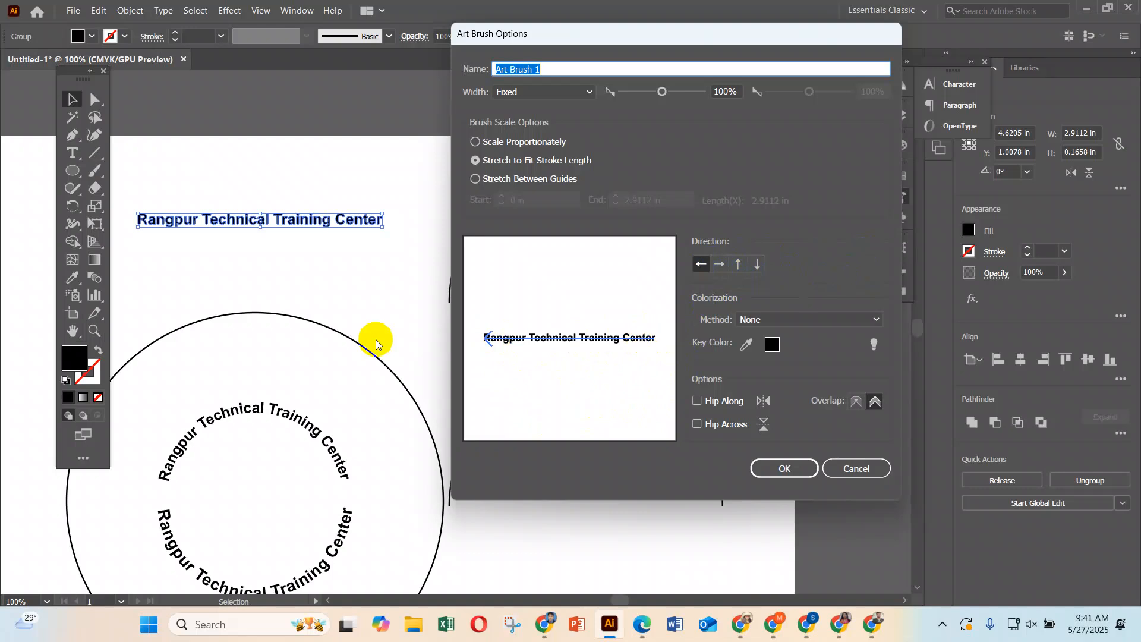
left_click(718, 265)
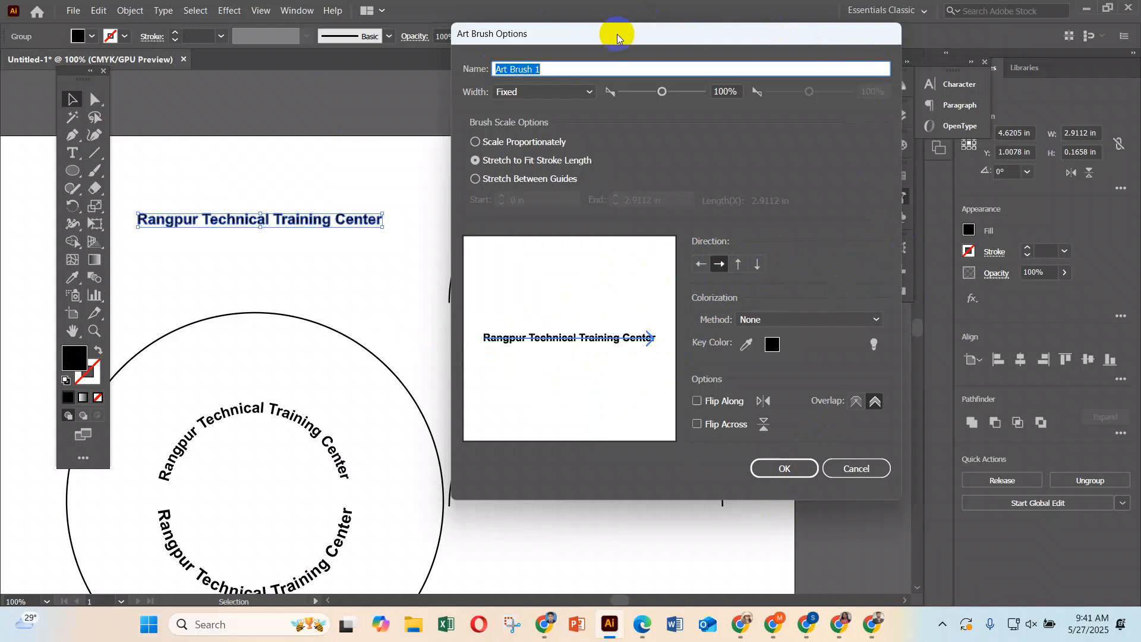
left_click_drag(617, 34, 558, 22)
left_click(742, 458)
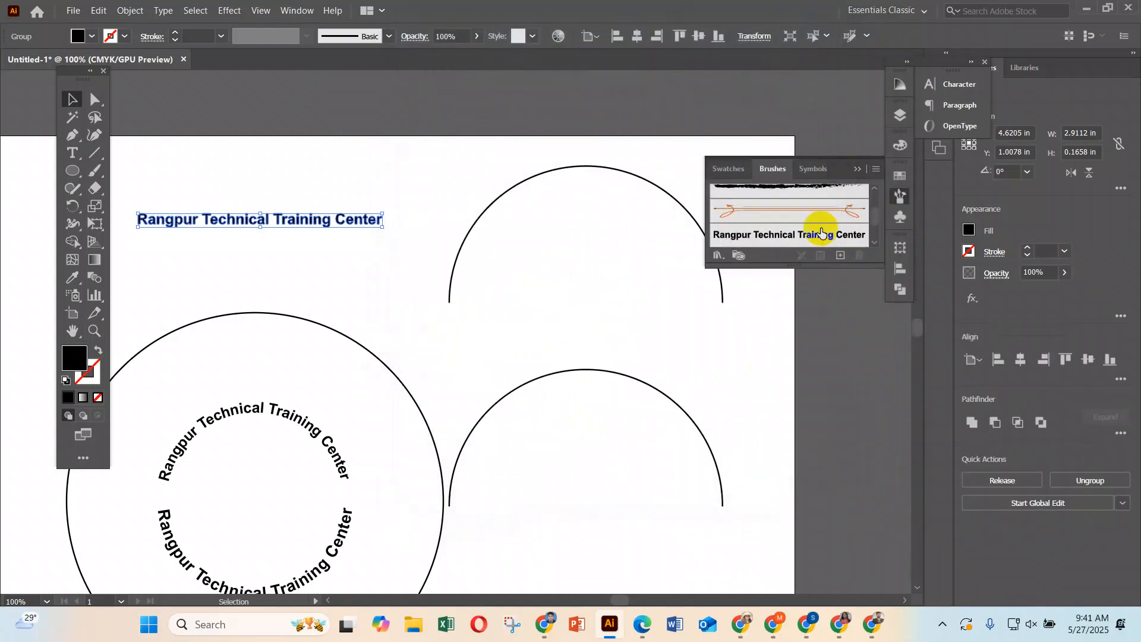
Apply the new text art brush to the upper arc and reposition that arc just above the lower one.
left_click_drag(484, 169, 518, 220)
left_click(770, 234)
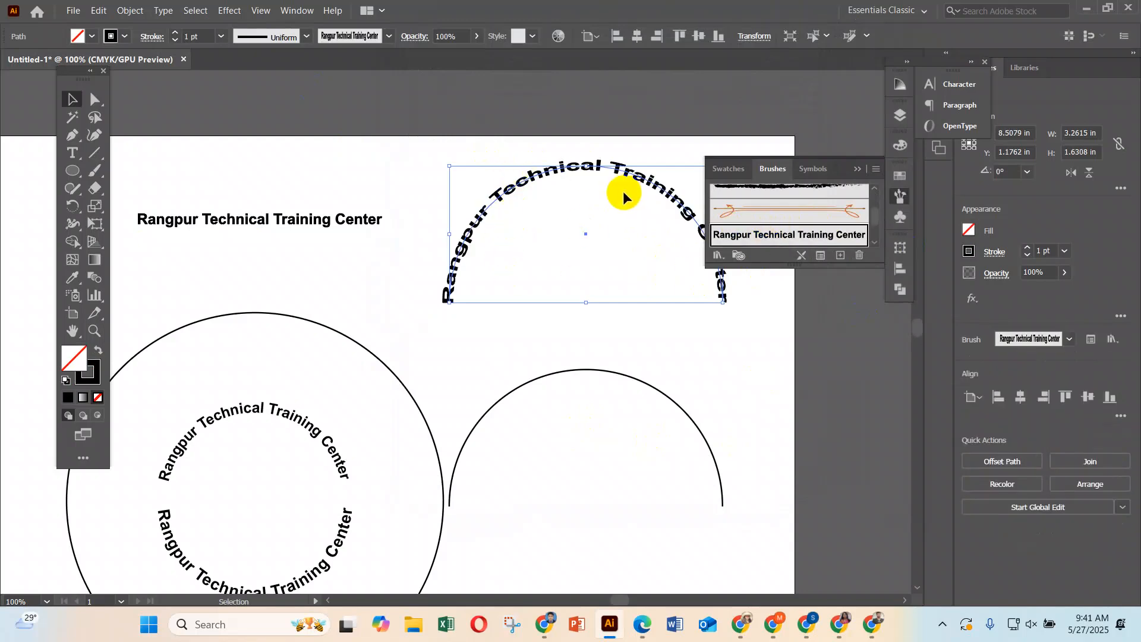
left_click_drag(628, 185, 629, 244)
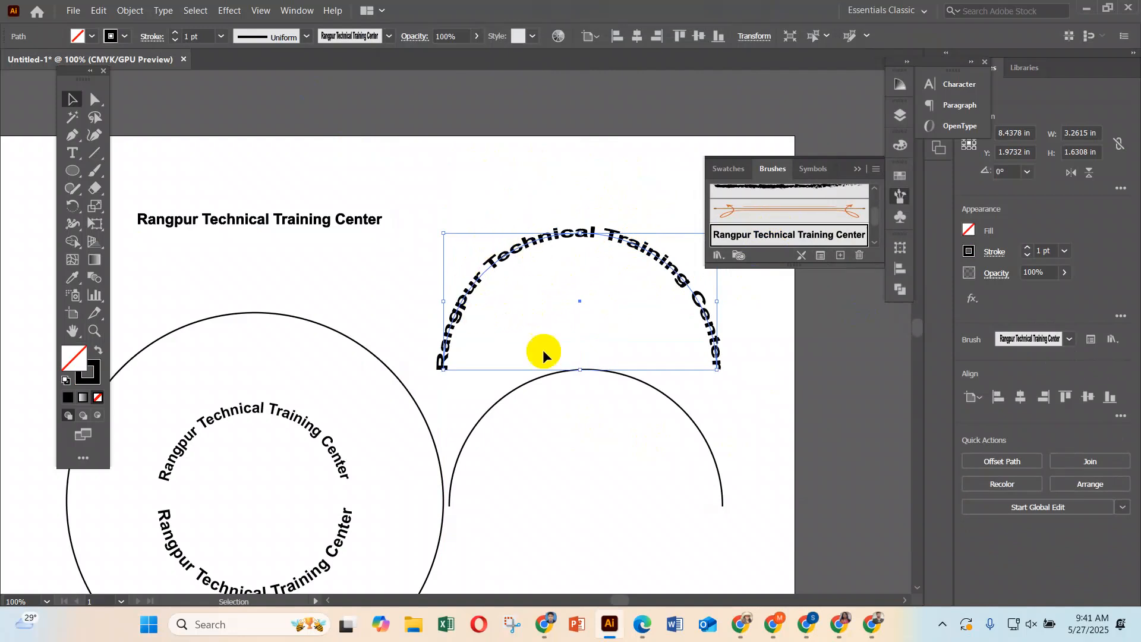
left_click(705, 443)
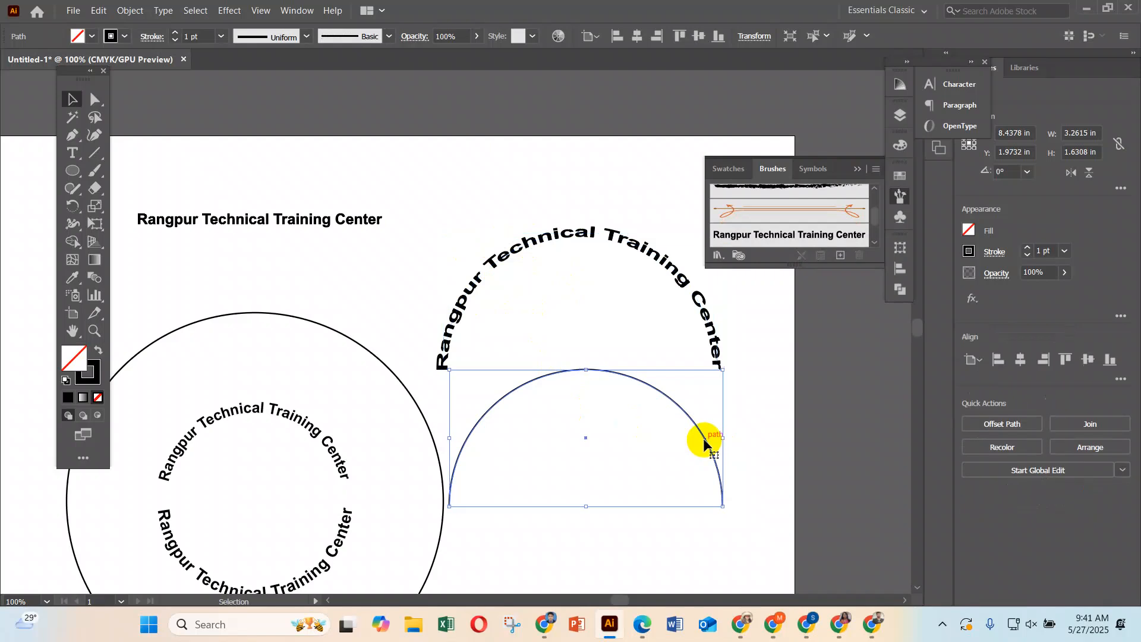
left_click(534, 247)
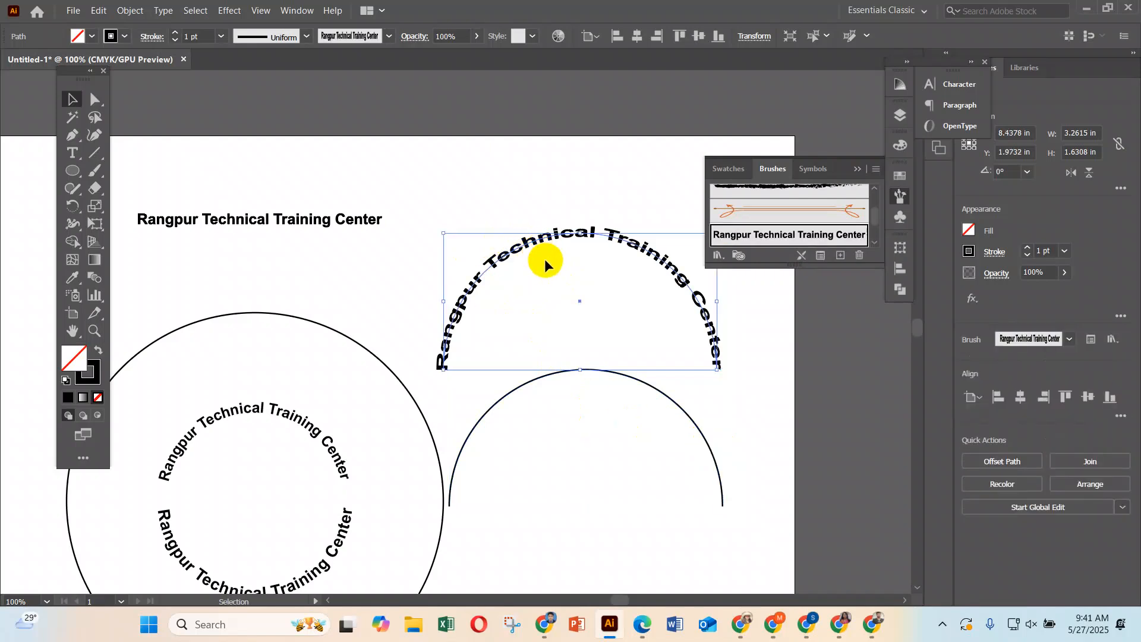
left_click_drag(543, 234, 547, 205)
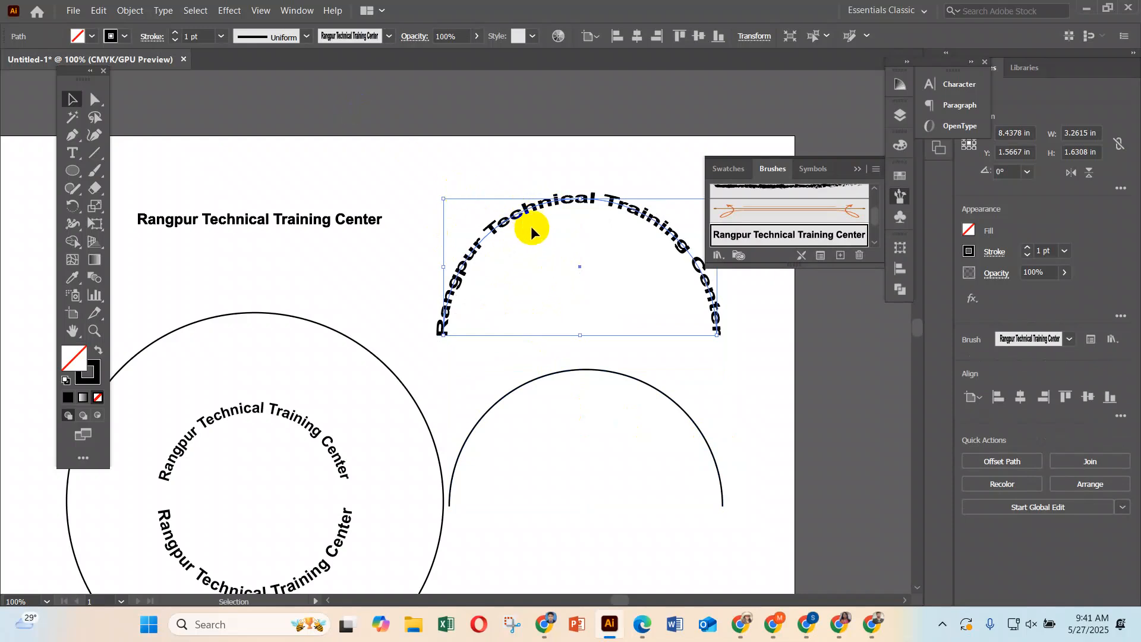
Try heavier and lighter stroke weights on the upper text arc, settle on 3 pt, and deselect it.
scroll(198, 36, "up", 7)
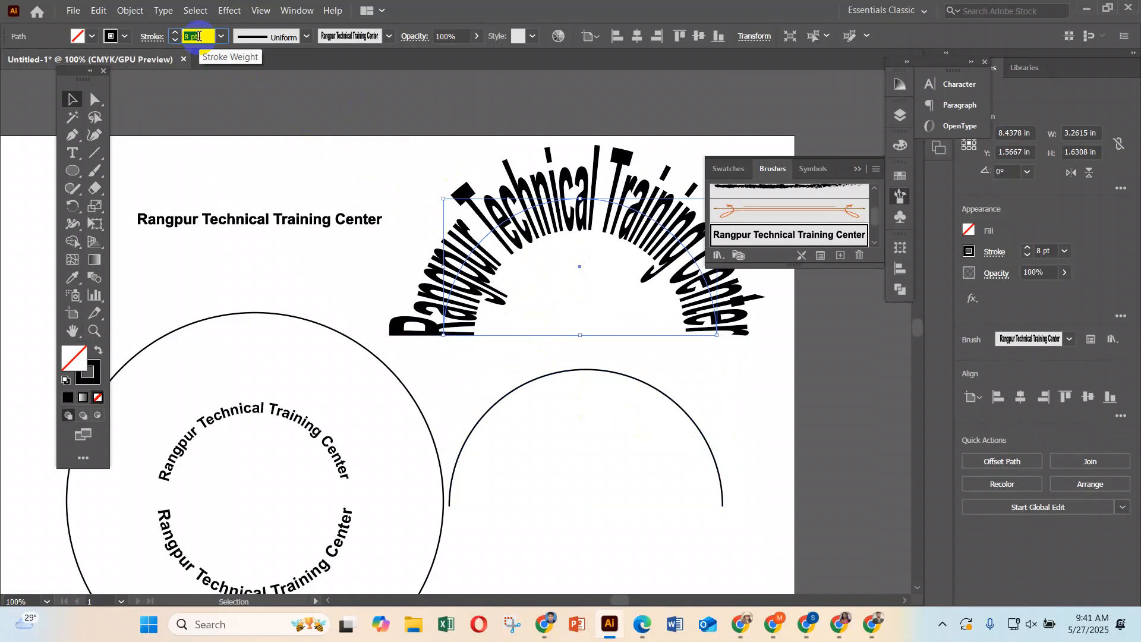
scroll(199, 37, "down", 6)
scroll(199, 36, "up", 9)
scroll(198, 36, "down", 6)
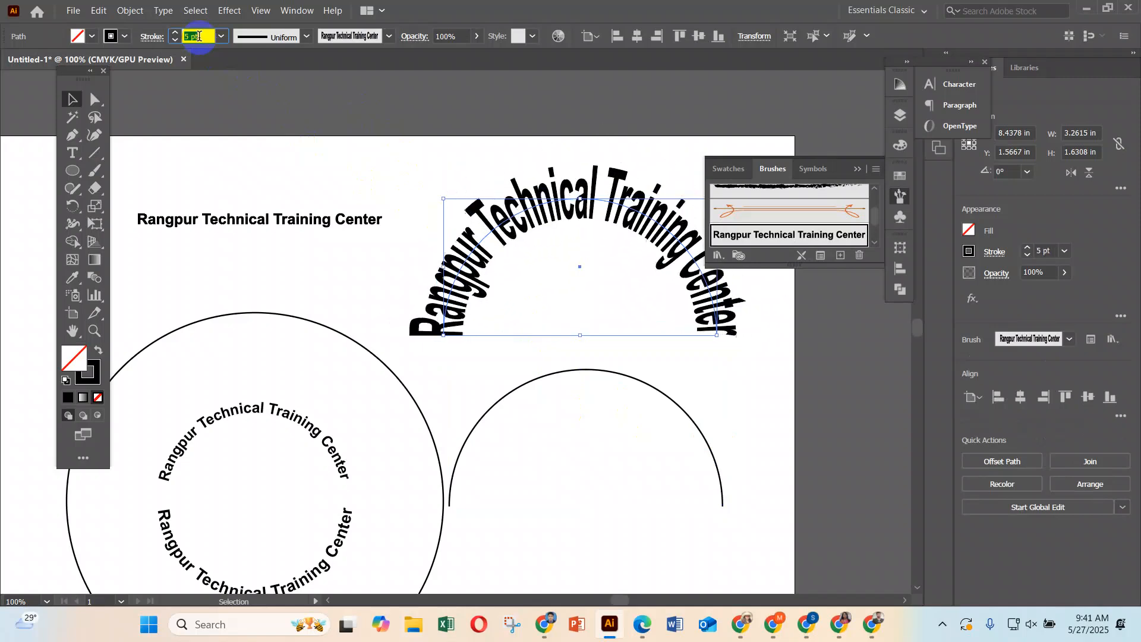
scroll(199, 36, "down", 1)
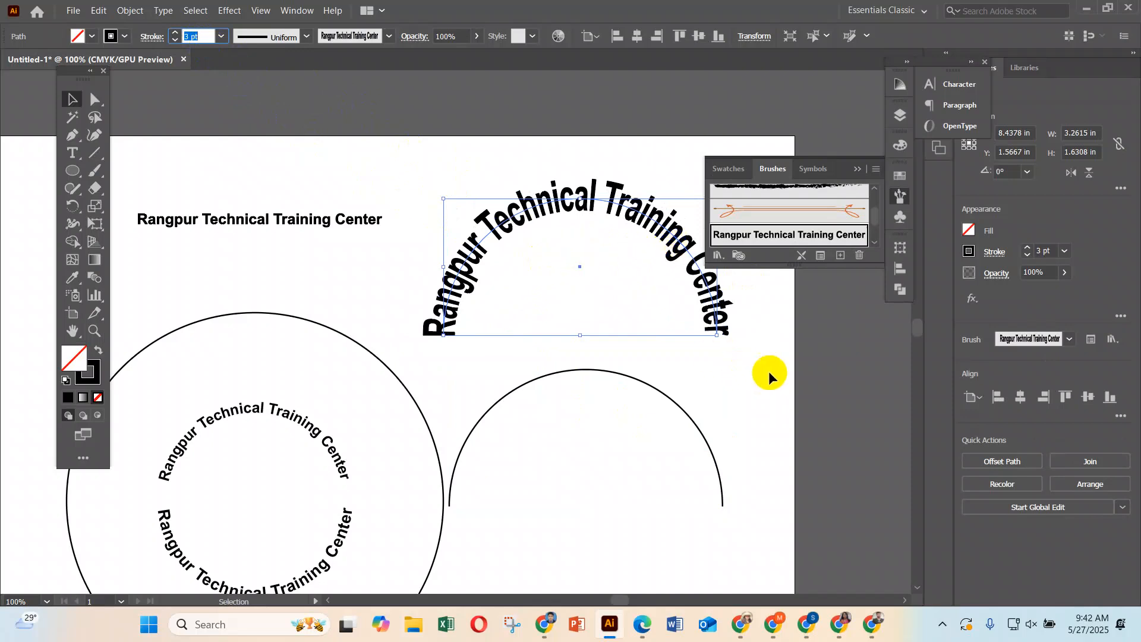
left_click(744, 368)
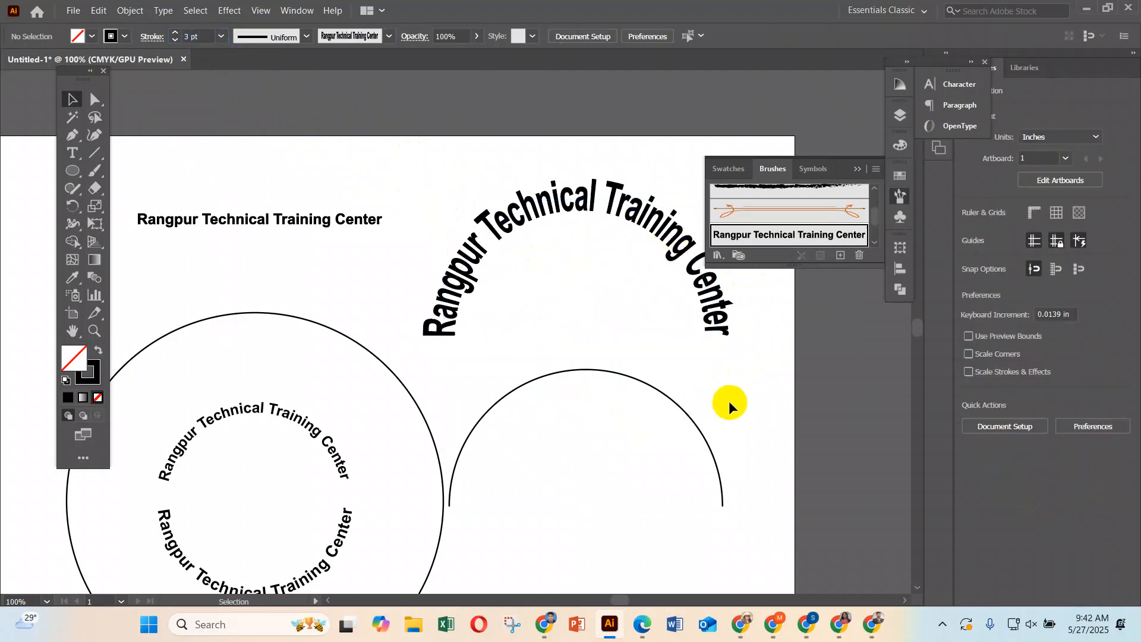
Create a pattern brush from the outlined straight text, keeping the default name, 100% scale, 0% spacing and Stretch to fit.
left_click(330, 218)
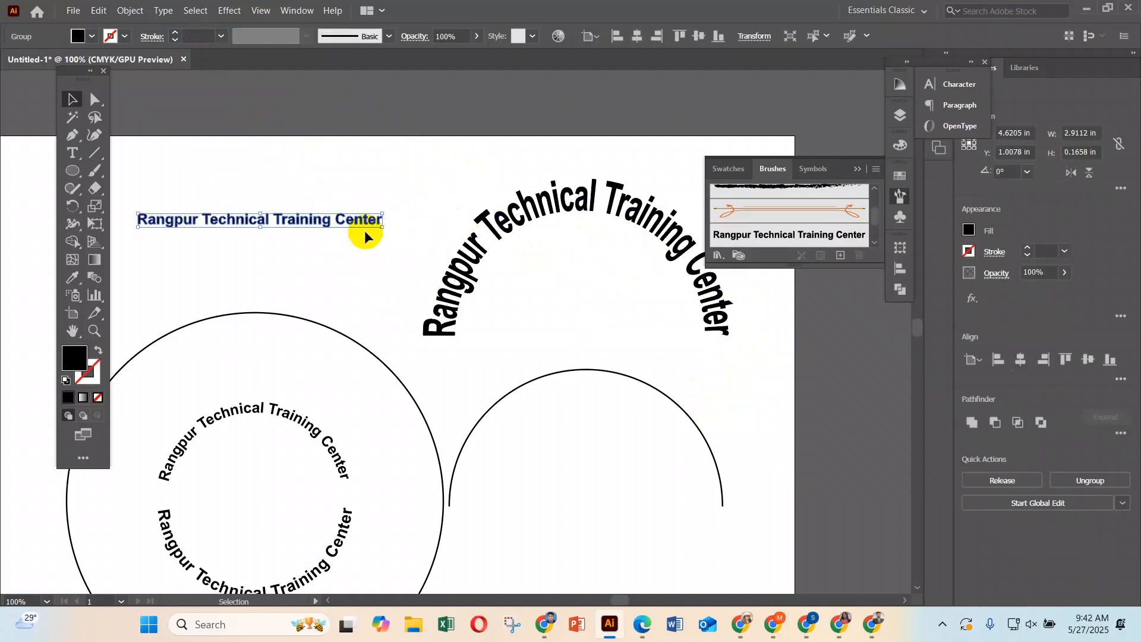
left_click(875, 169)
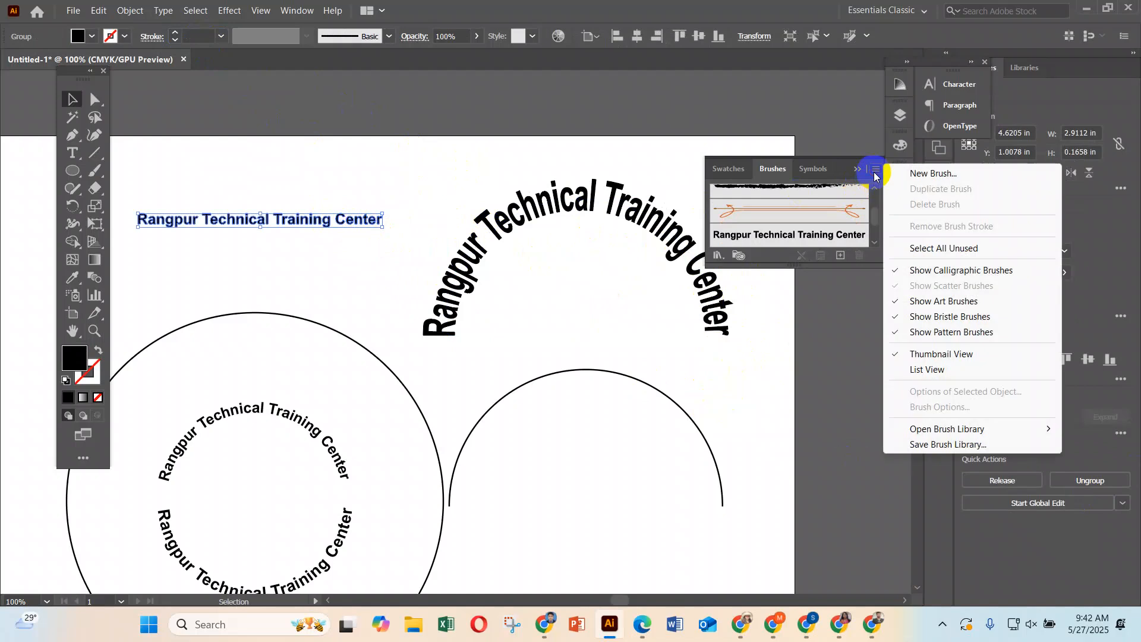
left_click(928, 173)
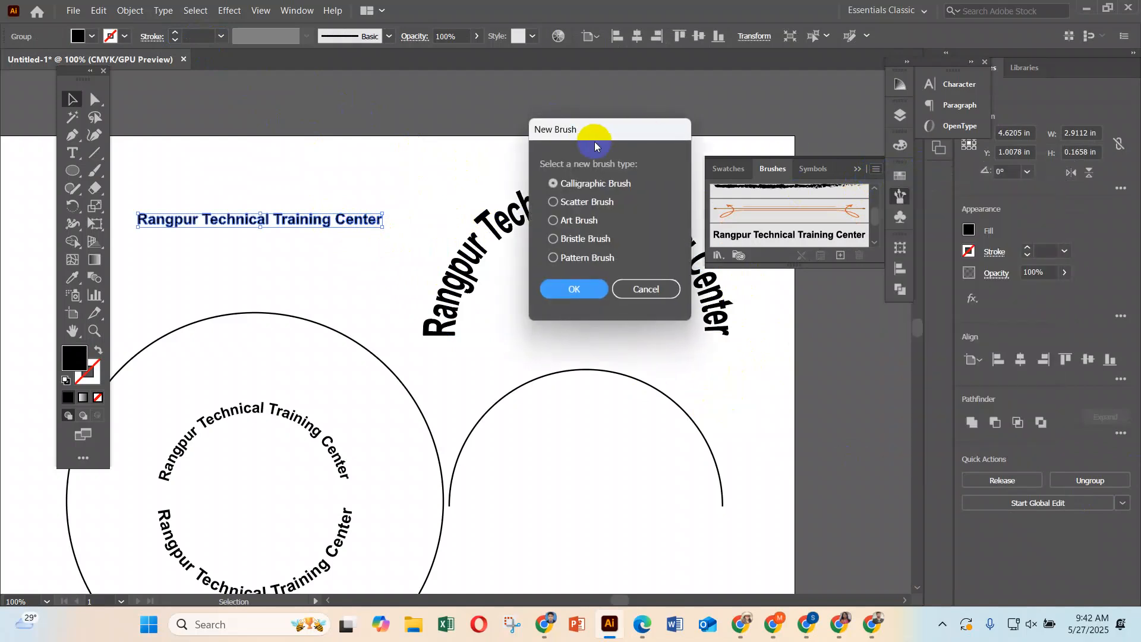
left_click_drag(631, 129, 748, 110)
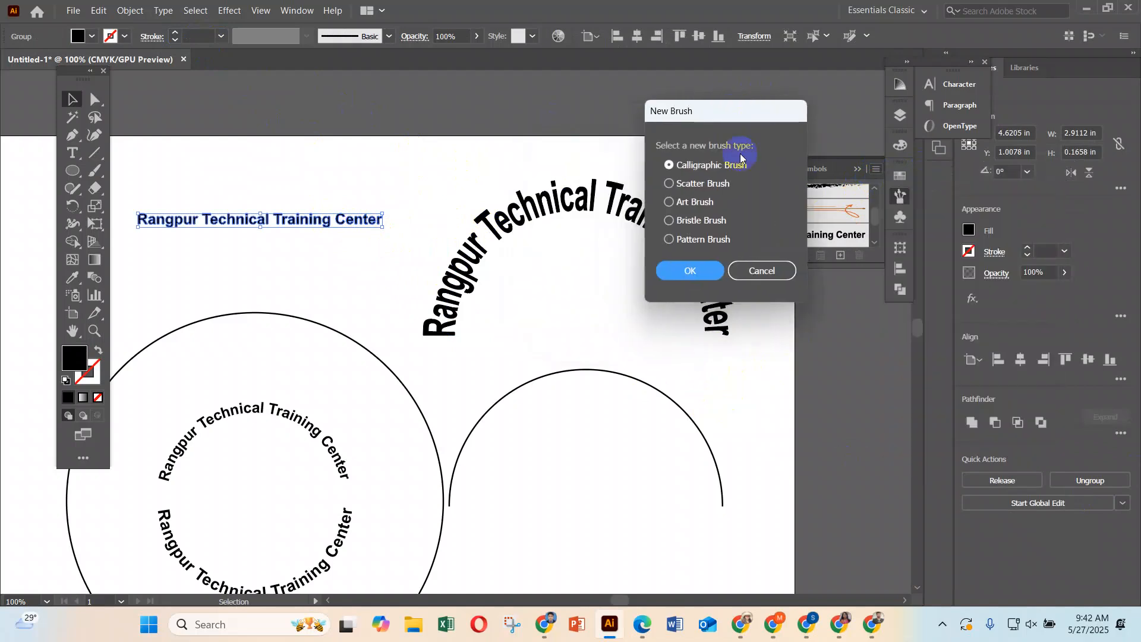
left_click(675, 241)
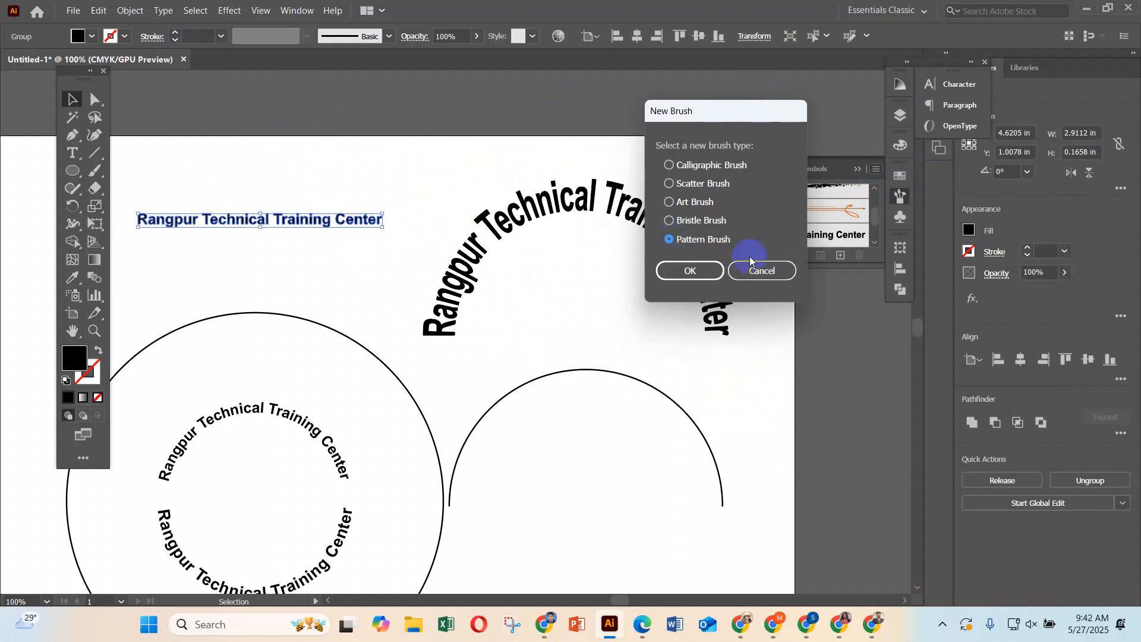
left_click(683, 270)
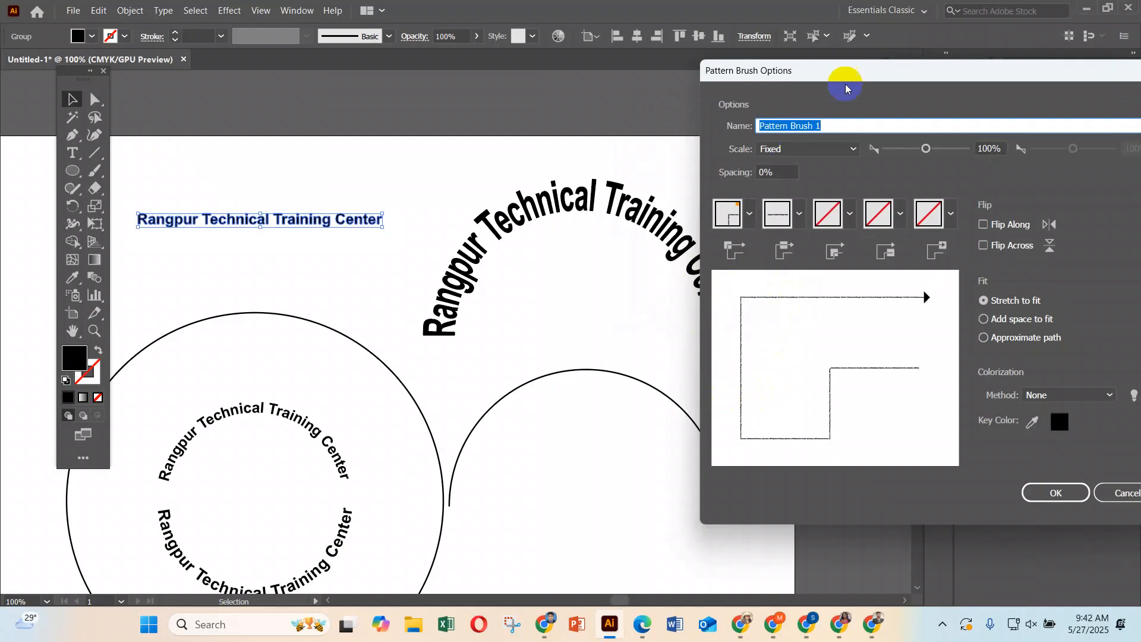
left_click_drag(861, 79, 694, 81)
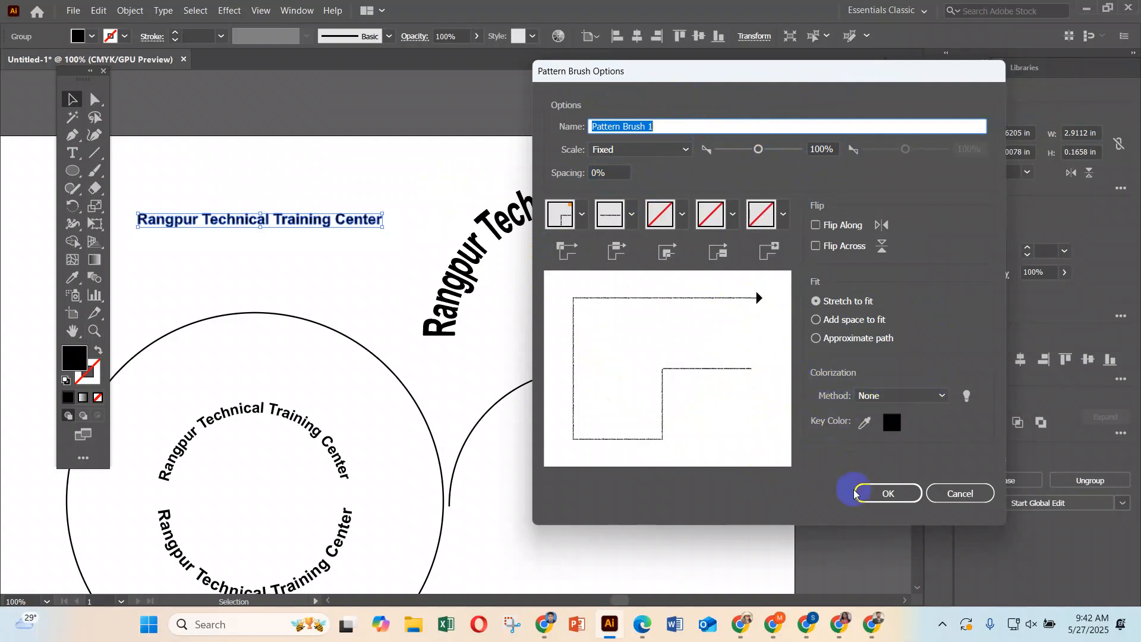
left_click(894, 497)
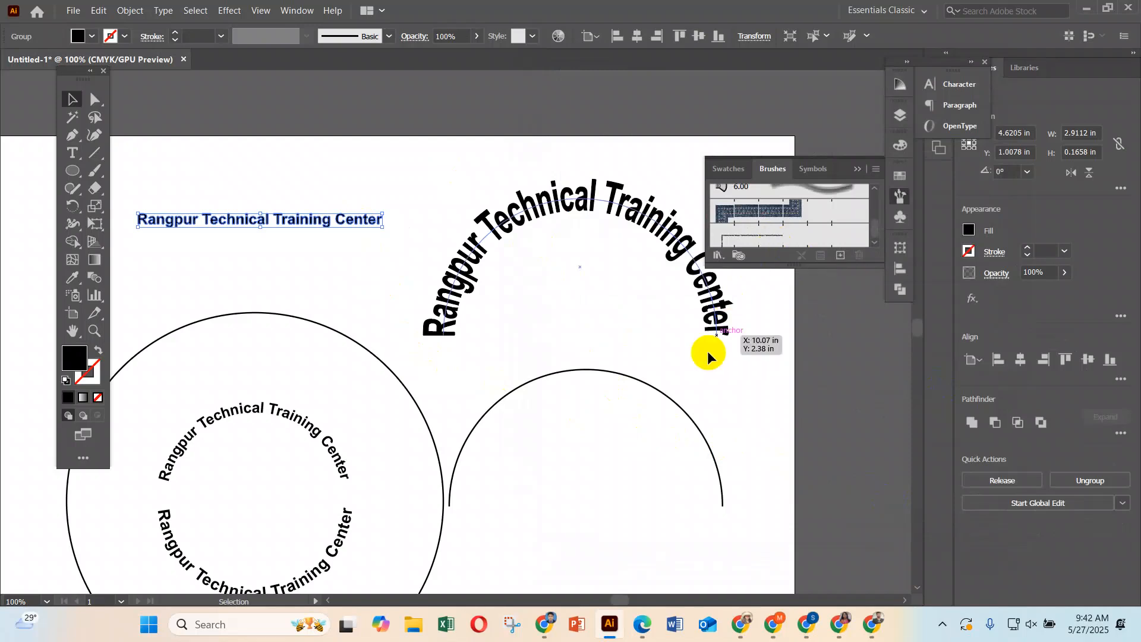
Apply the new text pattern brush to the lower arc and deselect it.
left_click(639, 380)
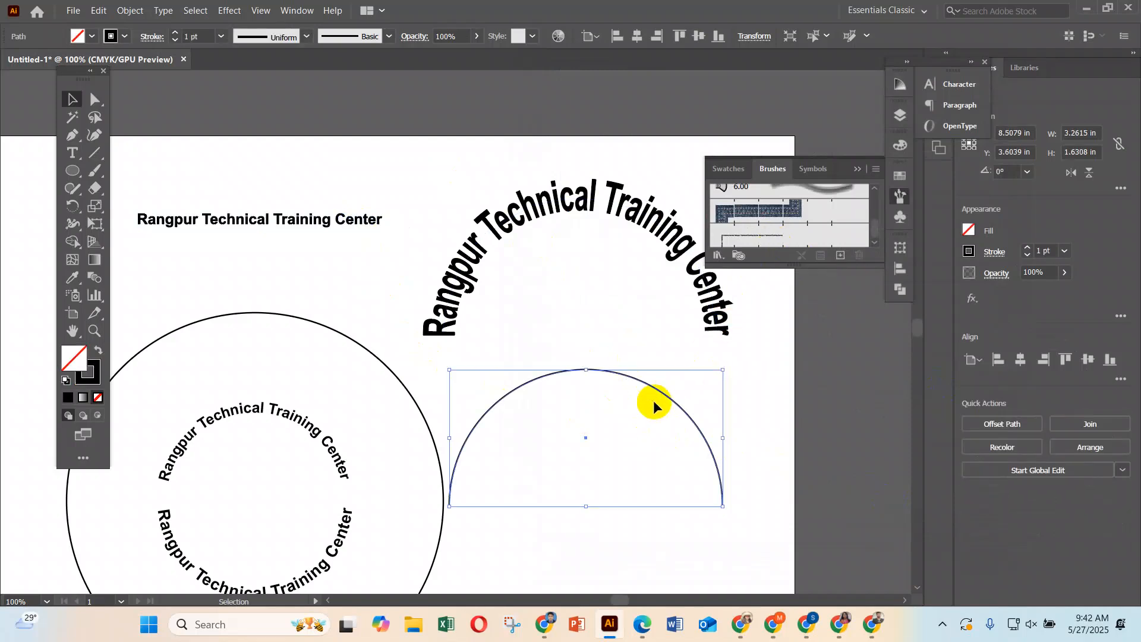
left_click(743, 235)
left_click(506, 464)
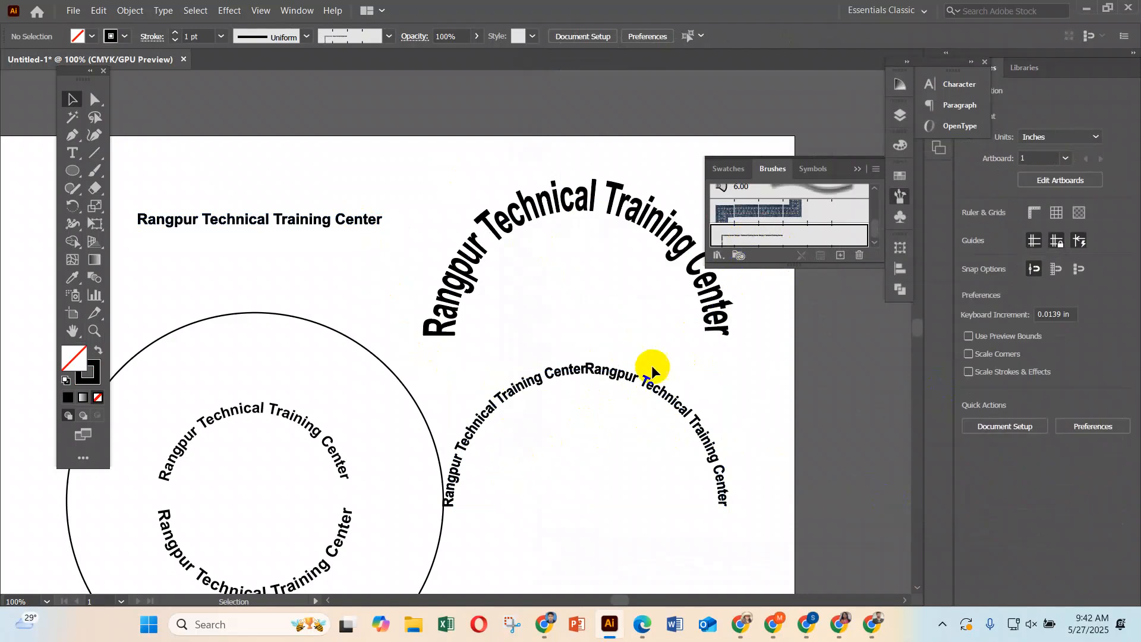
Try larger stroke weights on the lower pattern-brush arc, and set its stroke weight to 0.5 pt.
left_click(611, 384)
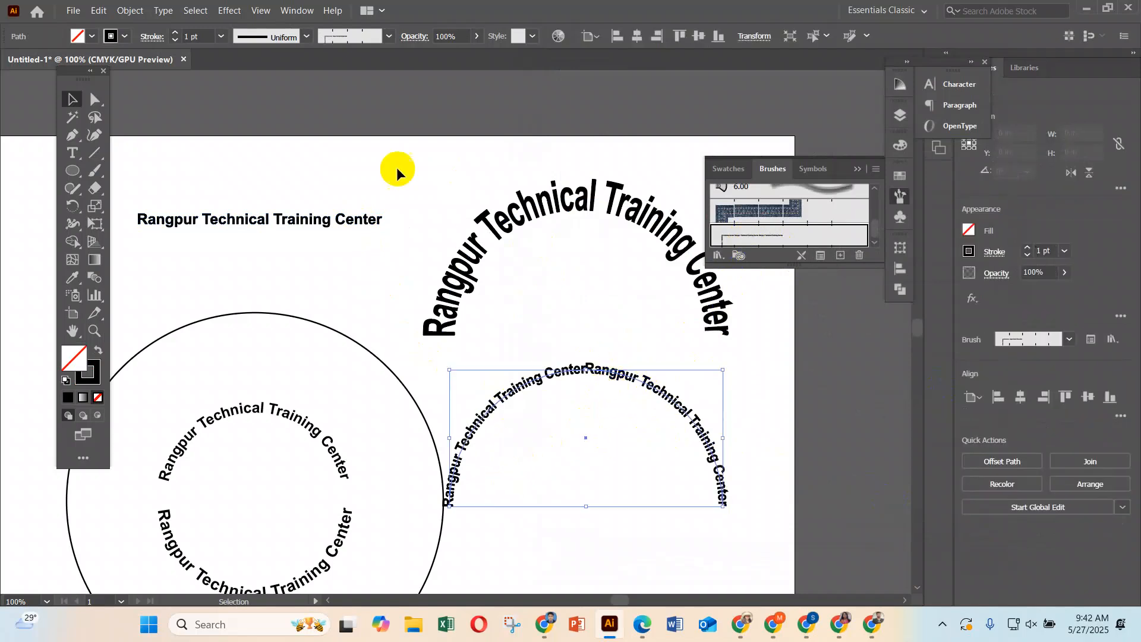
left_click(178, 34)
left_click(178, 33)
left_click(179, 34)
left_click(180, 35)
left_click(174, 41)
left_click(175, 42)
left_click(174, 42)
left_click(175, 42)
left_click(174, 42)
left_click(174, 42)
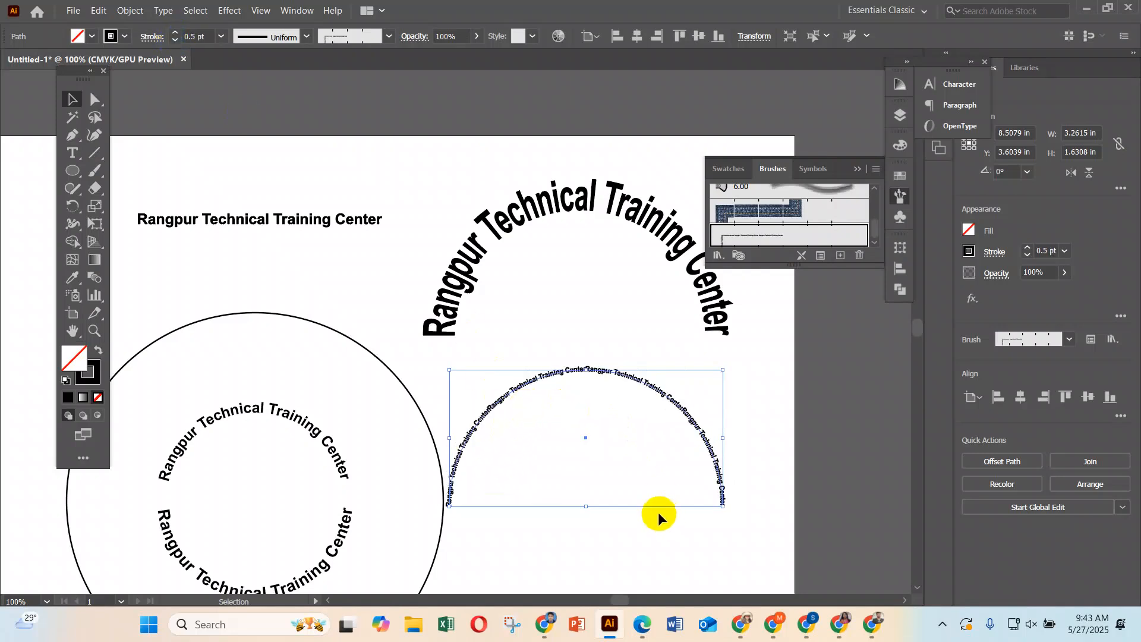
Change the canvas color to White in the User Interface preferences, and deselect the lower arc.
scroll(658, 517, "down", 3)
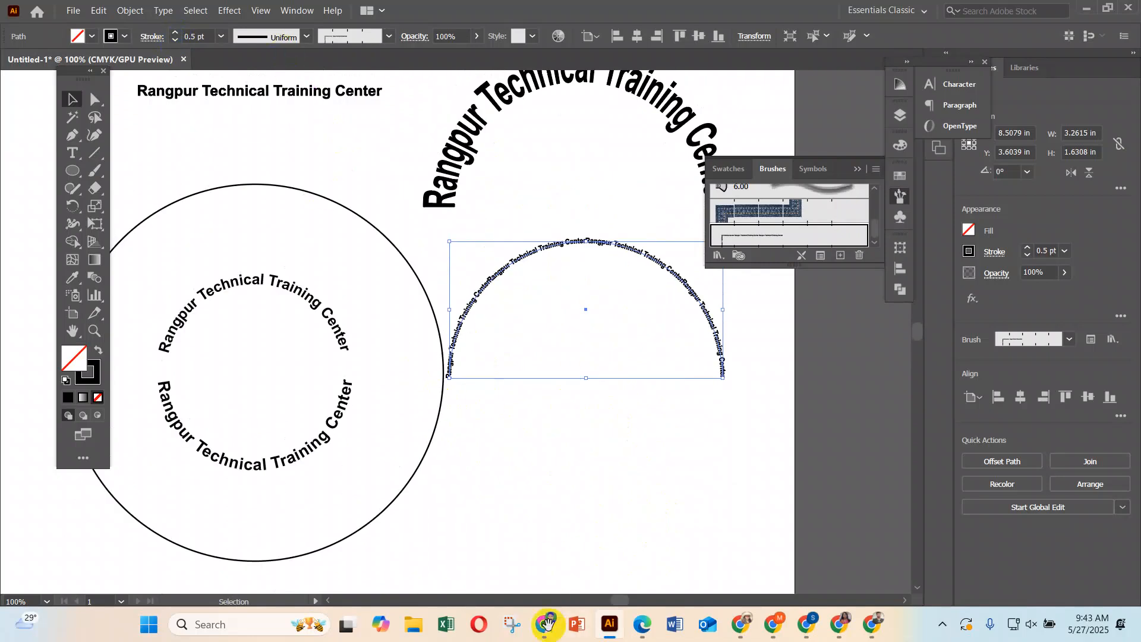
scroll(491, 453, "right", 4)
key("ctrl+minus")
key("ctrl+minus")
key("ctrl+minus")
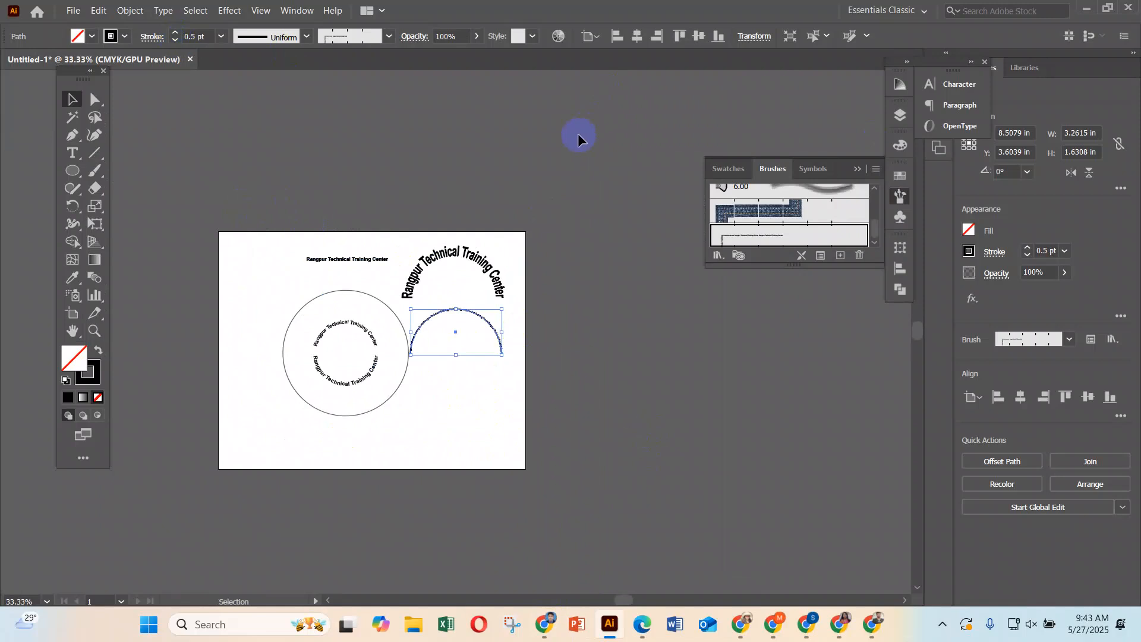
key("ctrl+k")
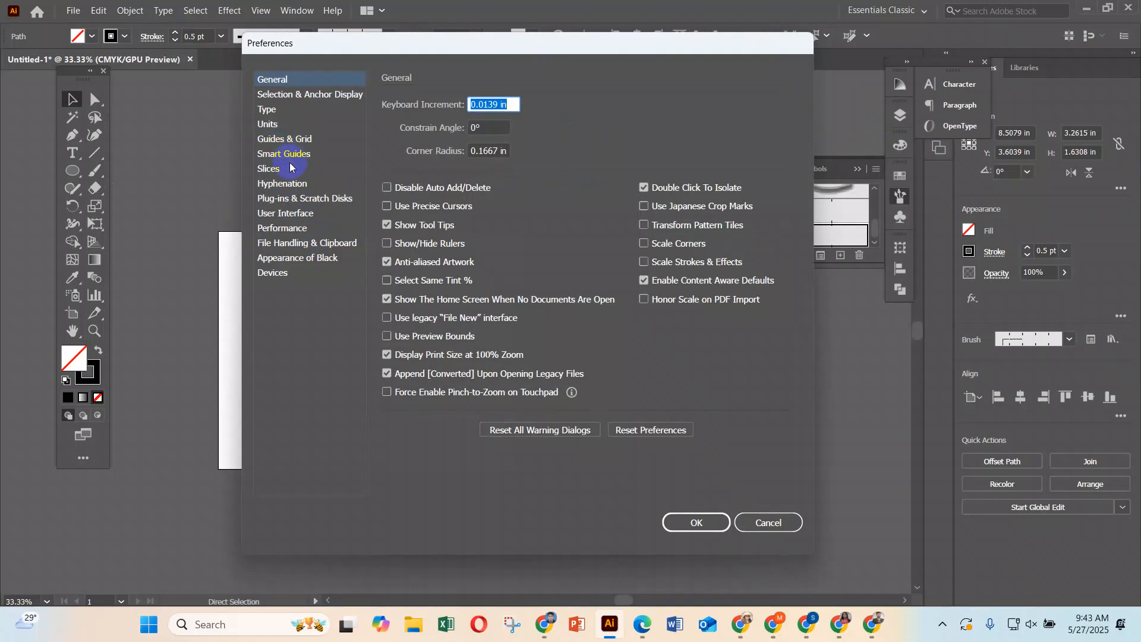
left_click(295, 213)
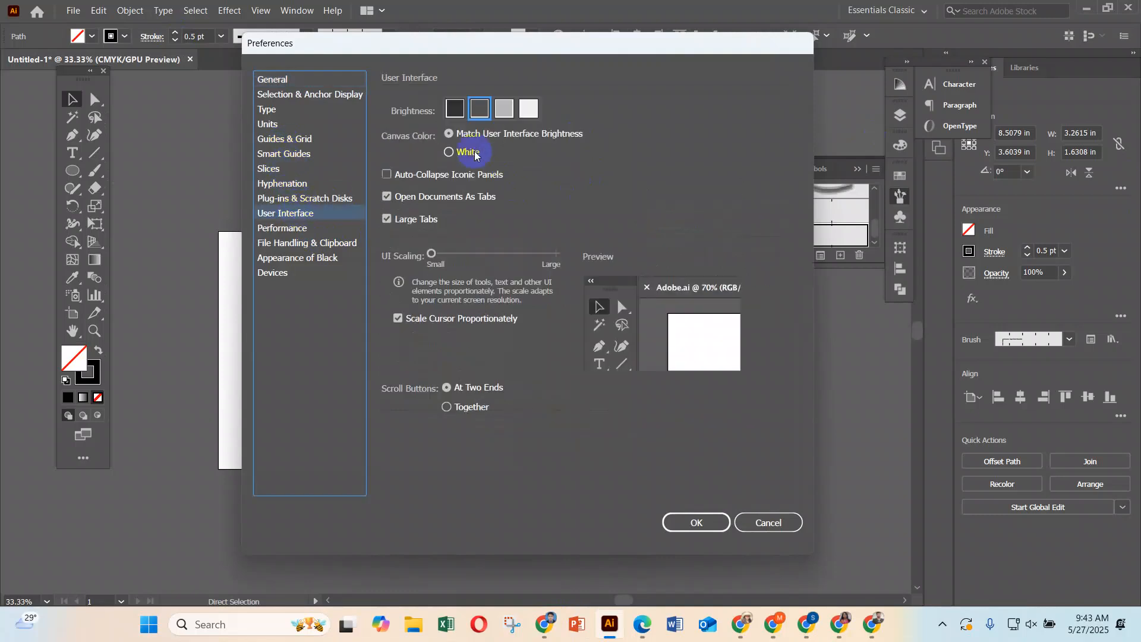
left_click(449, 152)
left_click(699, 522)
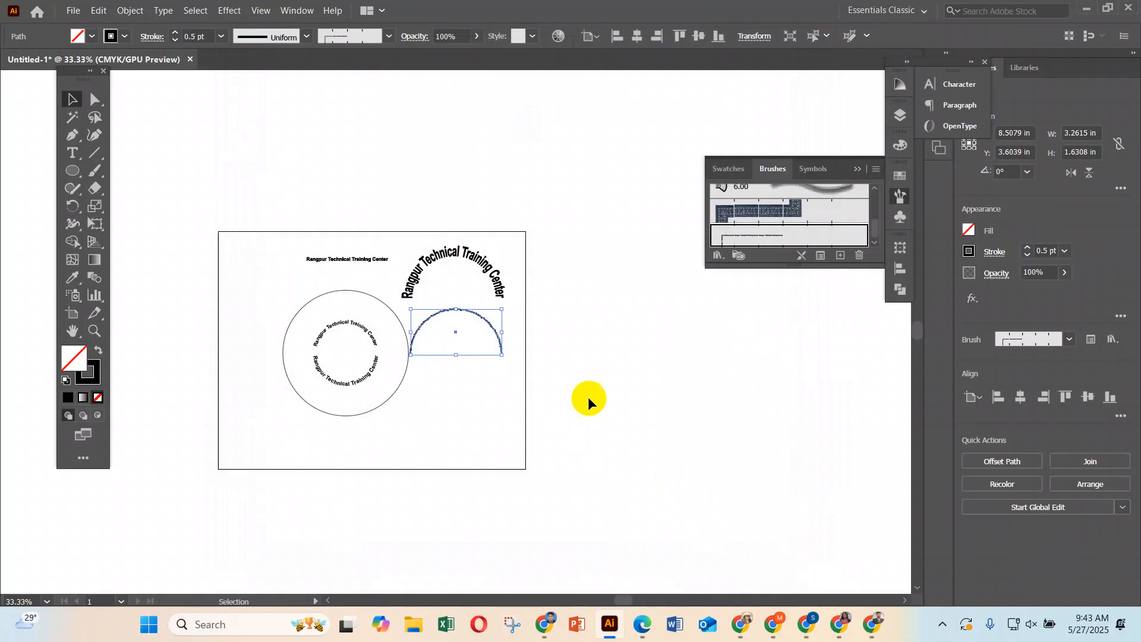
left_click(227, 187)
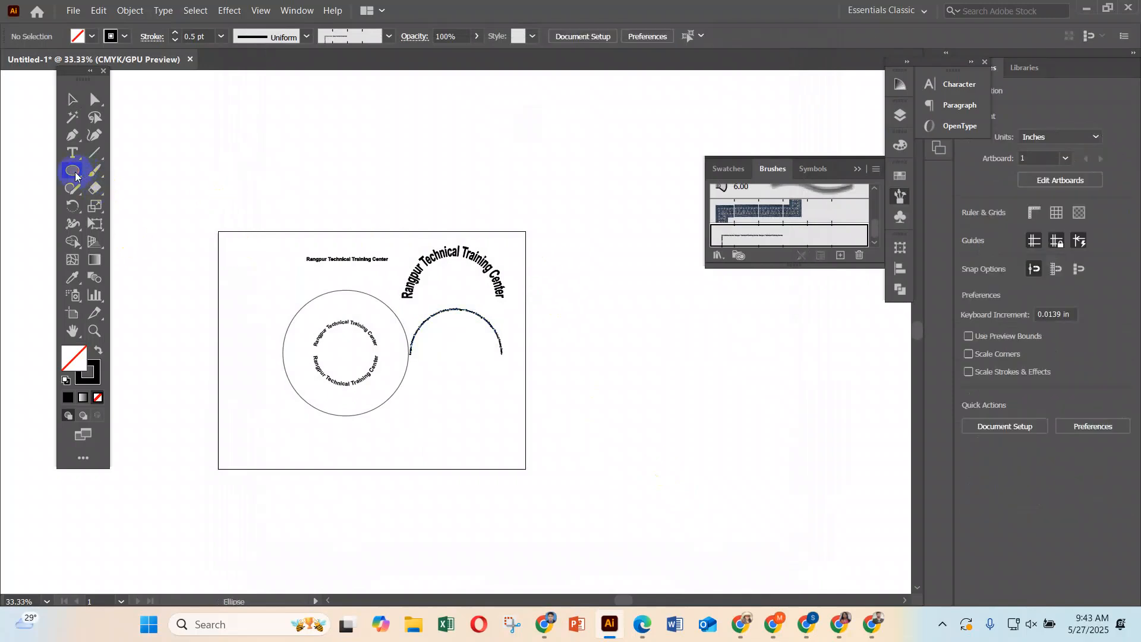
Draw a rectangle about 9.21 in wide and 10.3 in high above the artboard.
left_click_drag(77, 171, 116, 169)
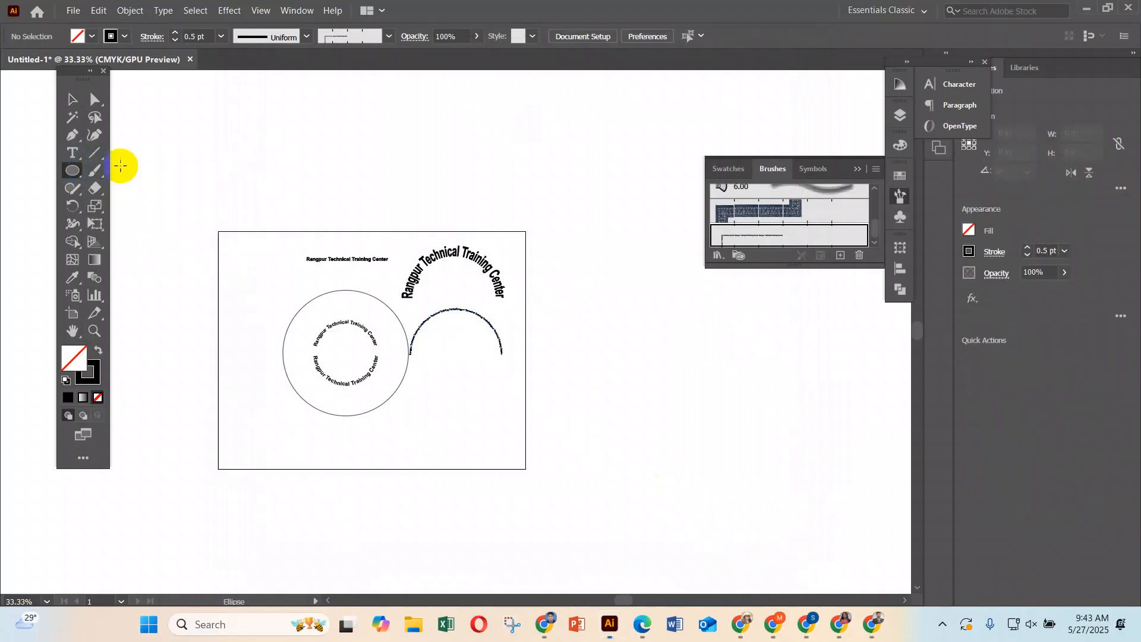
scroll(319, 255, "up", 5)
mouse_move(205, 109)
left_mouse_down()
mouse_move(251, 184)
mouse_move(492, 369)
mouse_move(463, 396)
left_mouse_up()
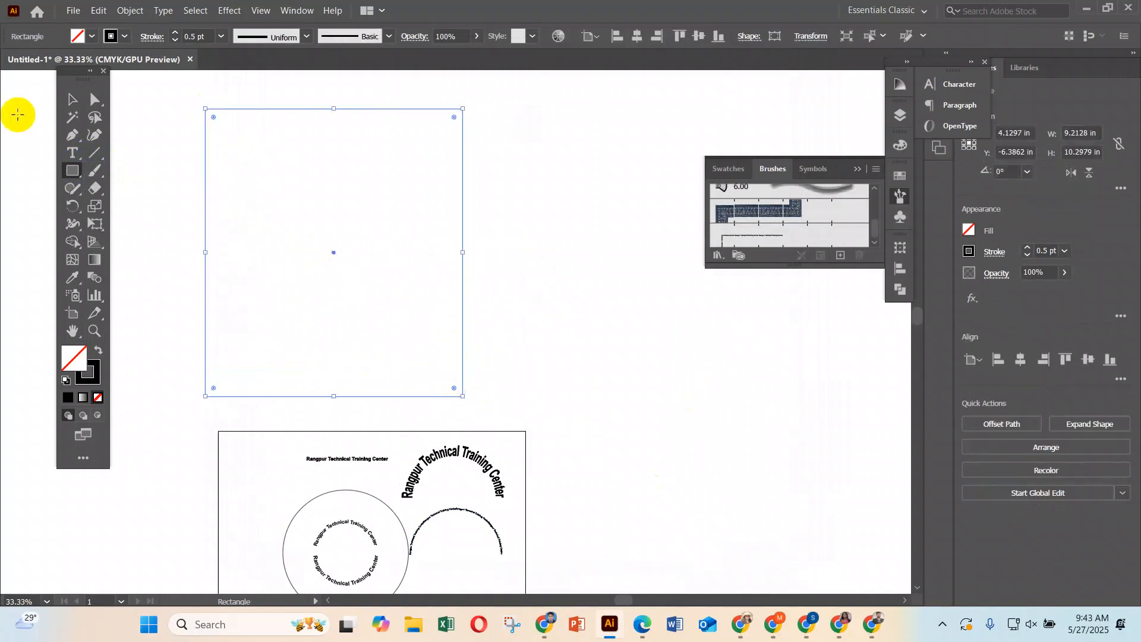
left_click(72, 100)
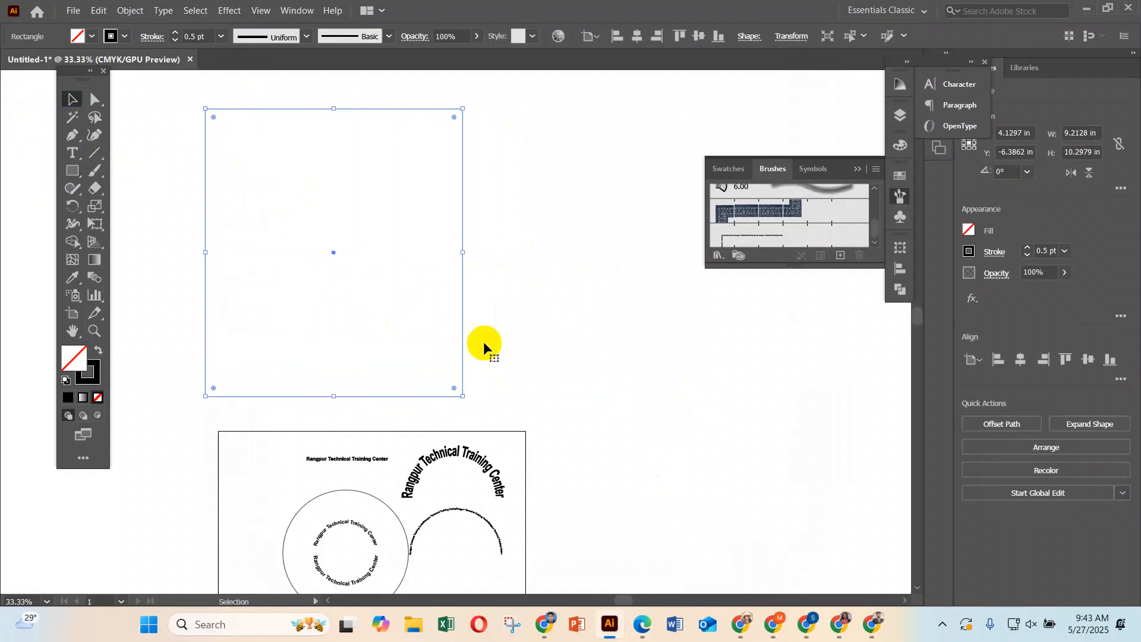
Apply the text pattern brush to the new rectangle, set its stroke weight to 0.5 pt, and deselect it.
left_click(753, 240)
left_click_drag(213, 111, 401, 260)
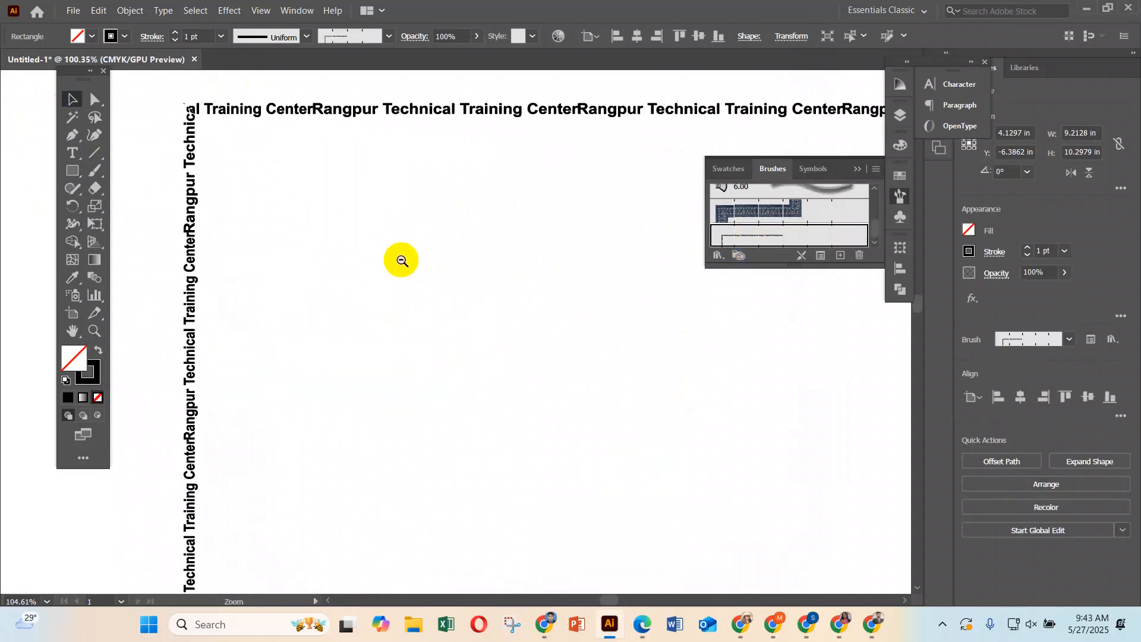
left_click_drag(574, 286, 489, 309)
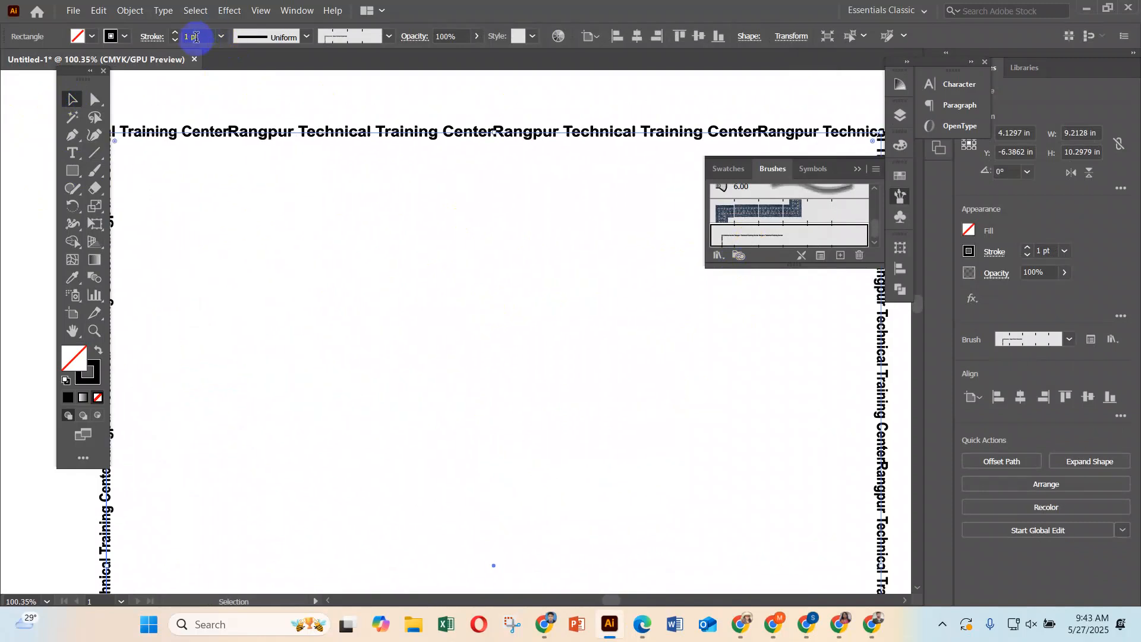
scroll(197, 37, "down", 2)
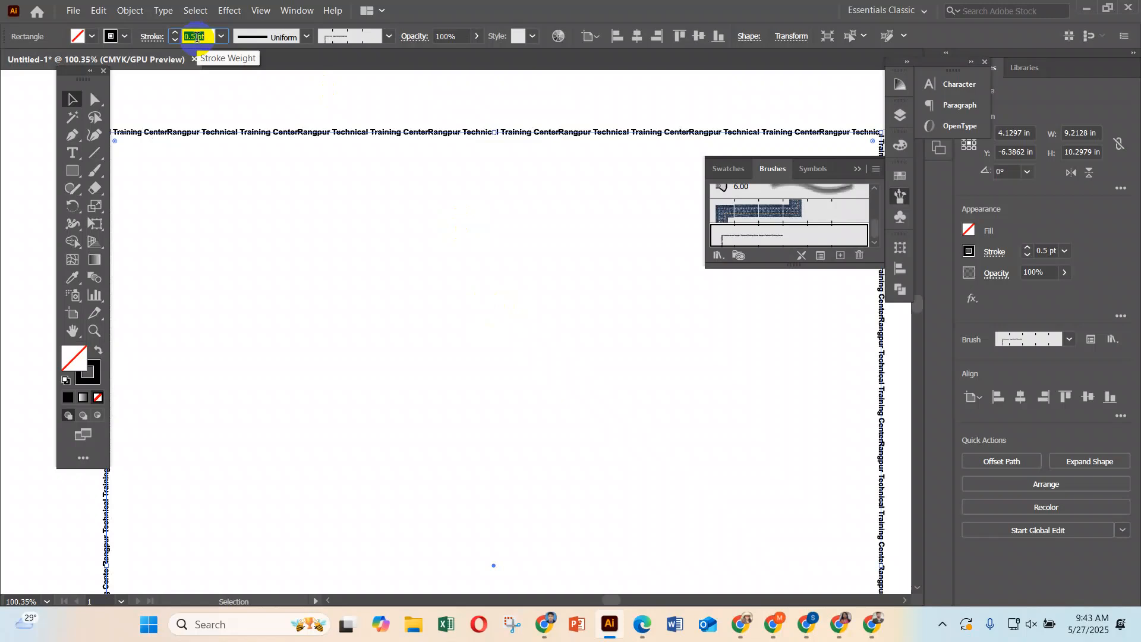
left_click(387, 259)
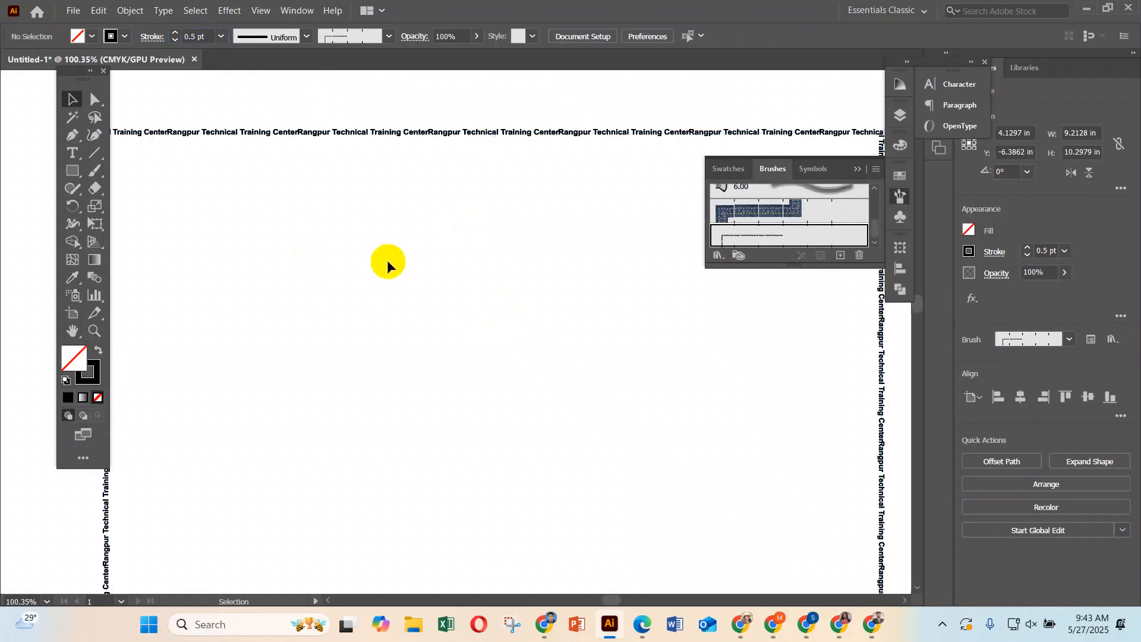
Compare the art-brush text on the upper arc with the pattern-brush text on the lower arc.
key("ctrl+minus")
key("ctrl+minus")
key("ctrl+minus")
left_click_drag(523, 382, 355, 257)
left_click_drag(439, 338, 482, 253)
left_click_drag(483, 386, 516, 315)
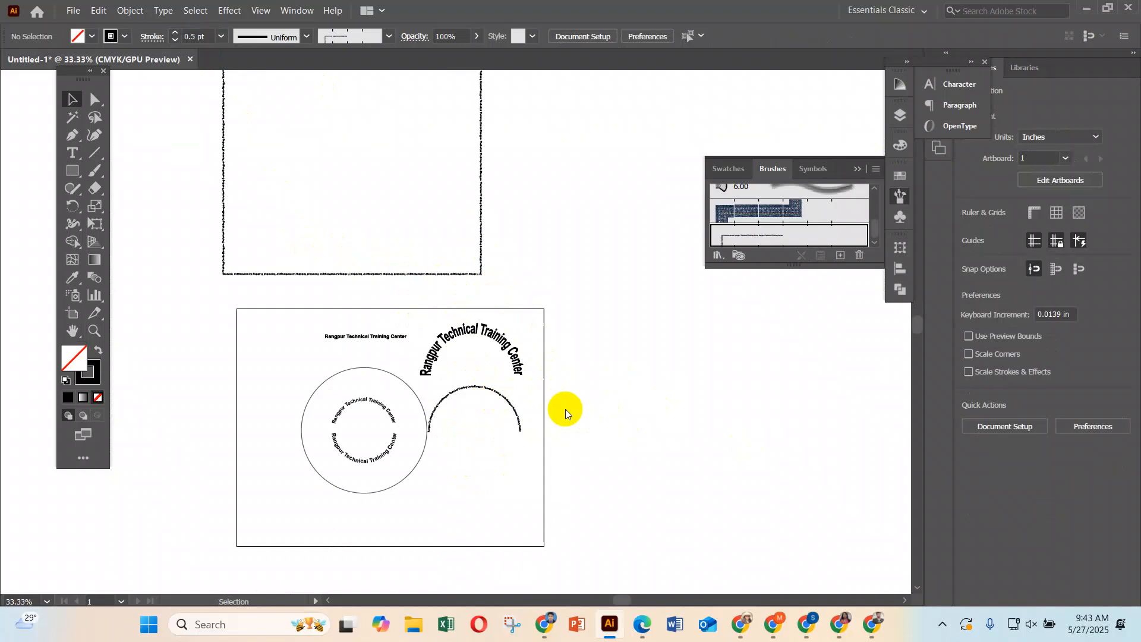
scroll(505, 360, "up", 1)
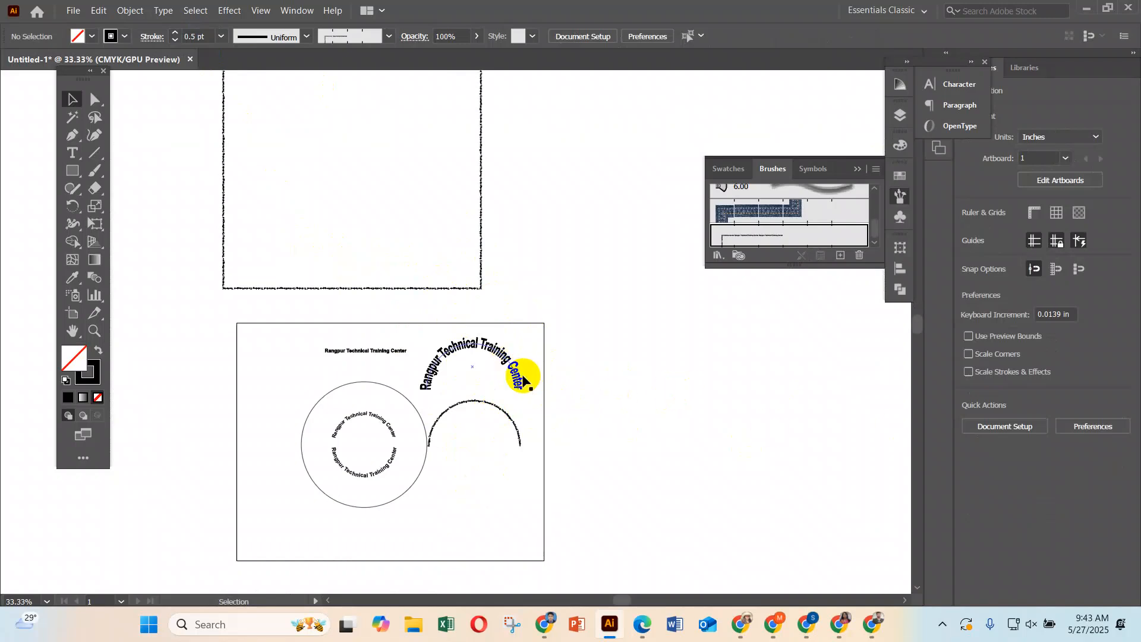
left_click(498, 358)
scroll(656, 392, "up", 2)
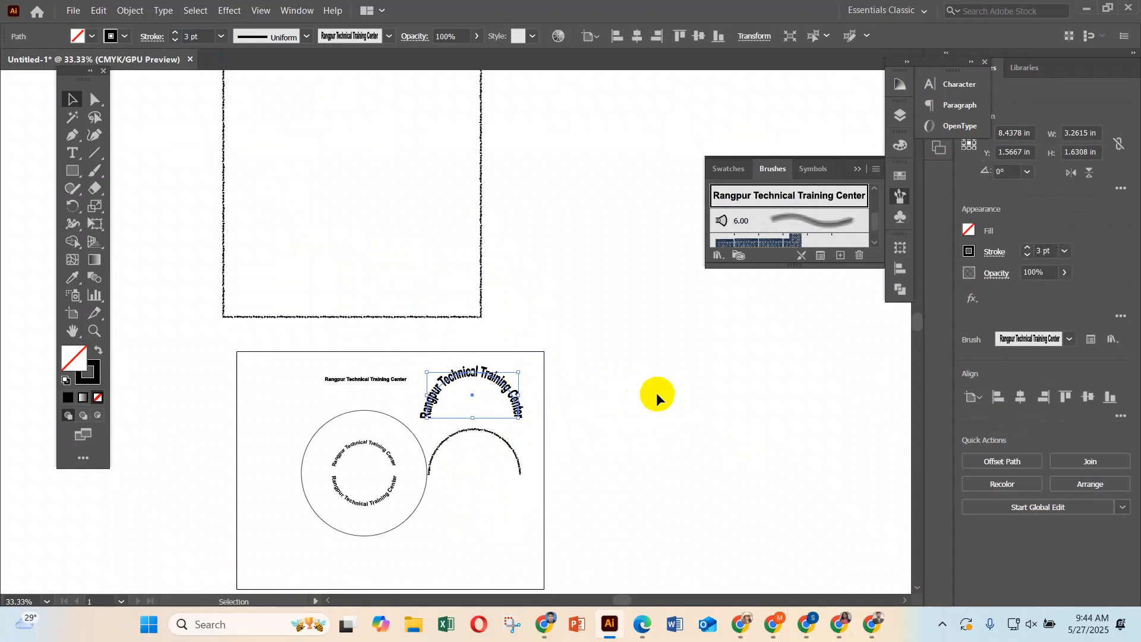
left_click(571, 463)
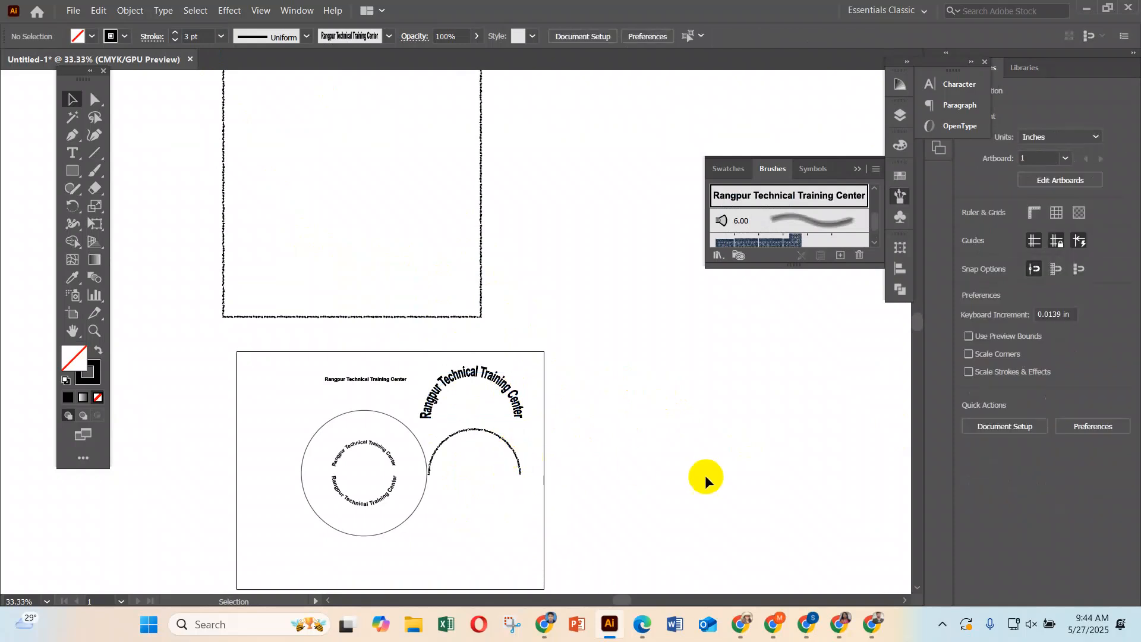
left_click(493, 438)
scroll(702, 454, "up", 3)
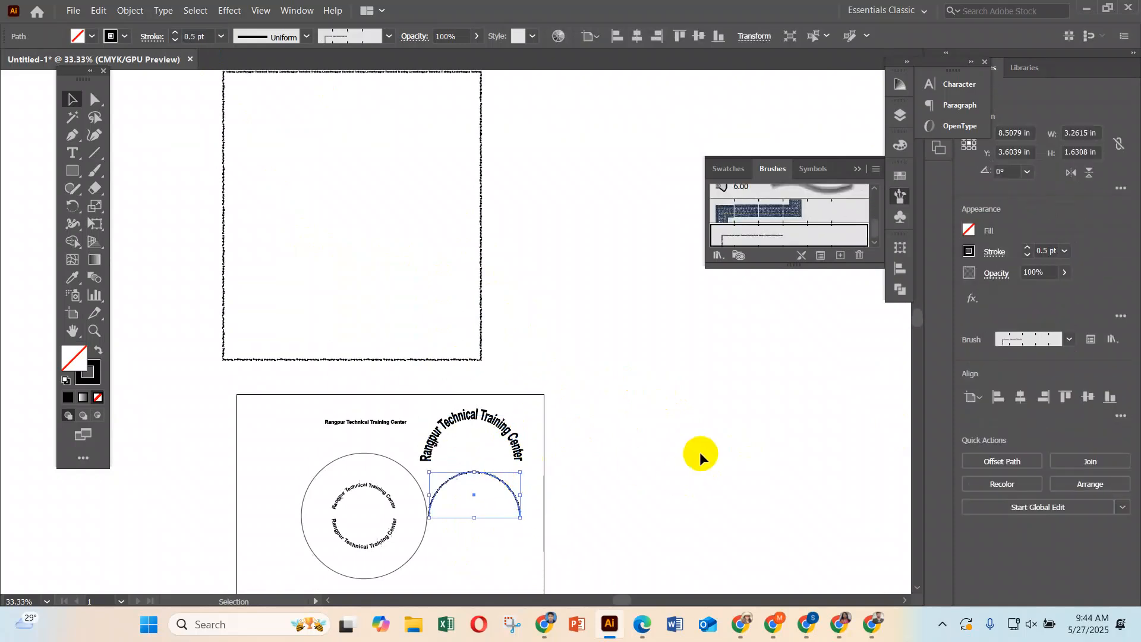
left_click(557, 394)
Examine the text pattern brush running around the rectangle above the artboard.
scroll(557, 394, "up", 5)
scroll(604, 362, "down", 3)
scroll(603, 369, "down", 2)
key("space")
left_click_drag(555, 386, 548, 342)
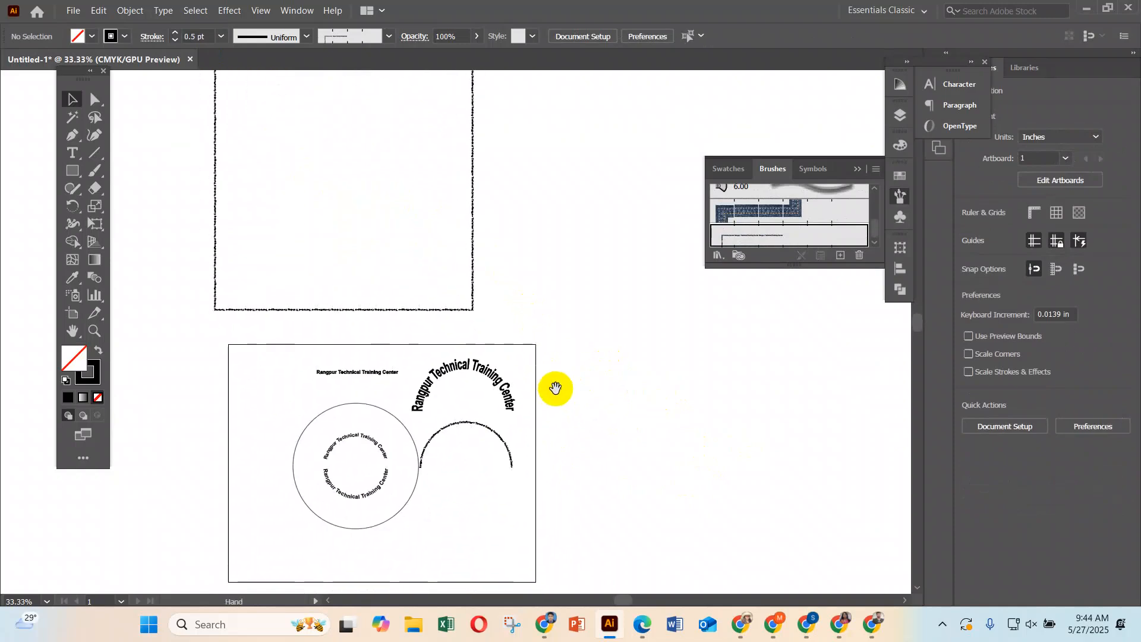
left_click(474, 308)
scroll(748, 243, "up", 2)
scroll(747, 243, "down", 3)
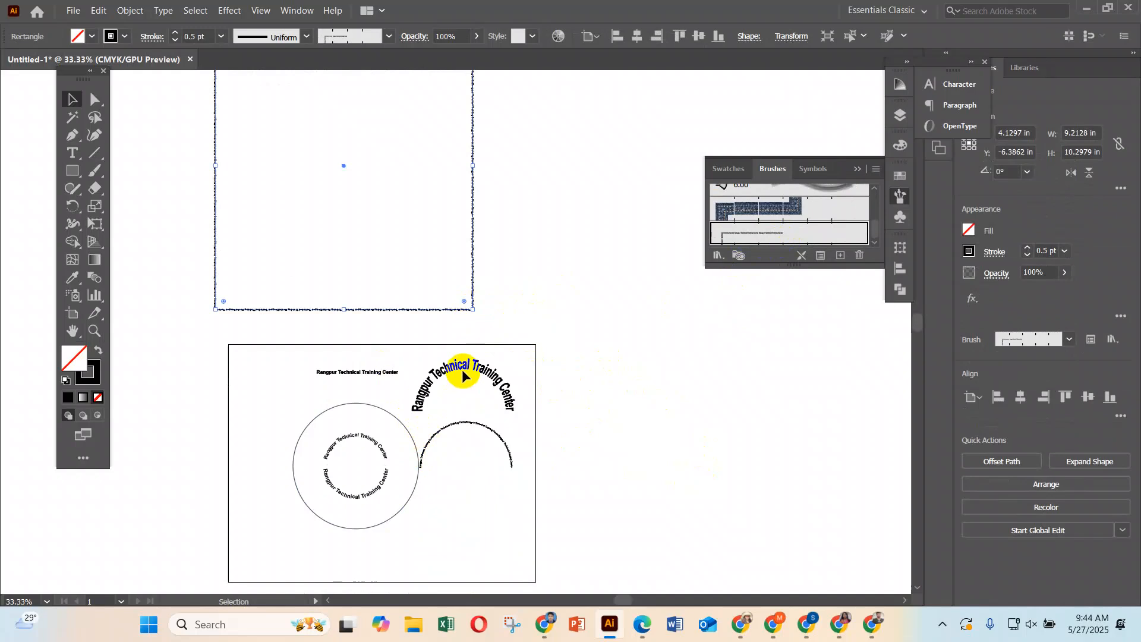
left_click(580, 291)
scroll(589, 326, "up", 3)
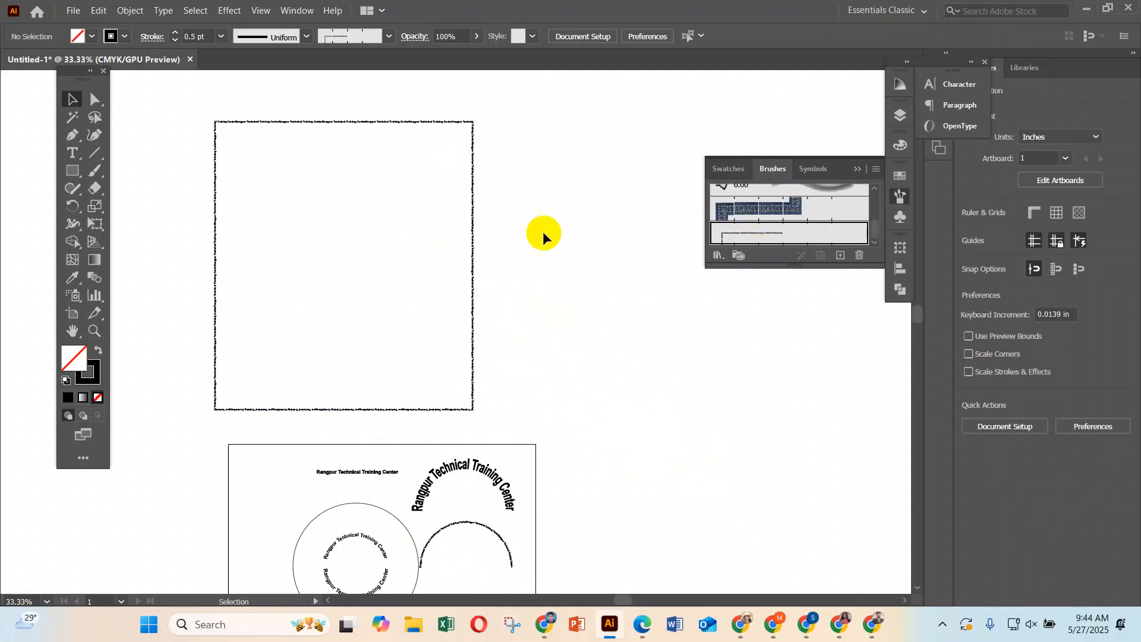
scroll(542, 233, "down", 3)
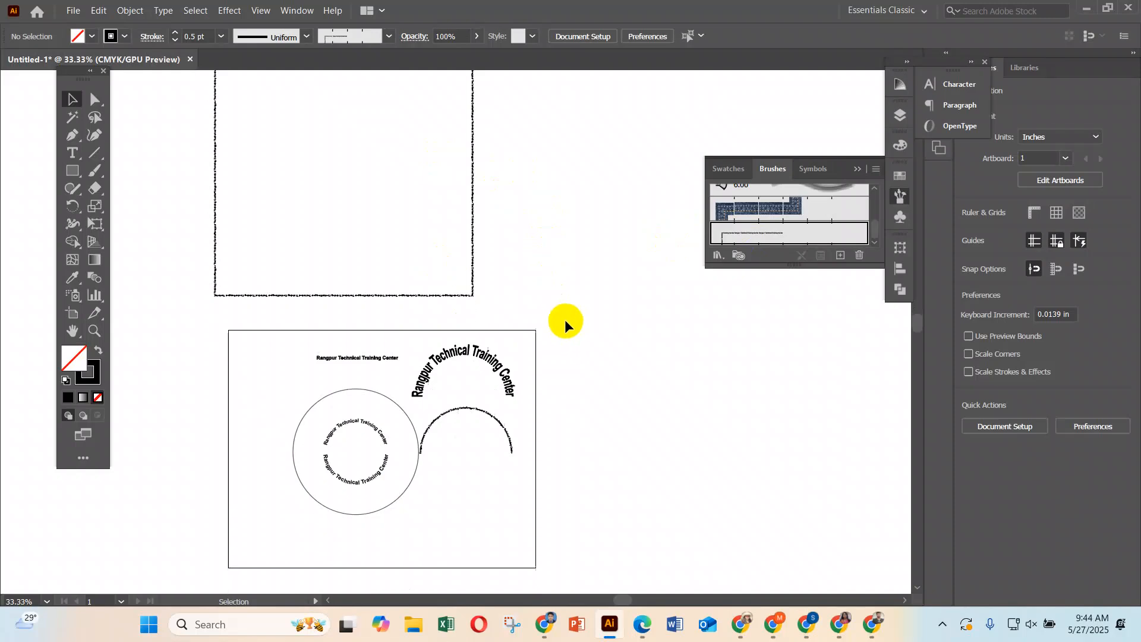
Examine up close how the repeated text meets at the rectangle's lower-right corner.
left_click(511, 295, "ctrl")
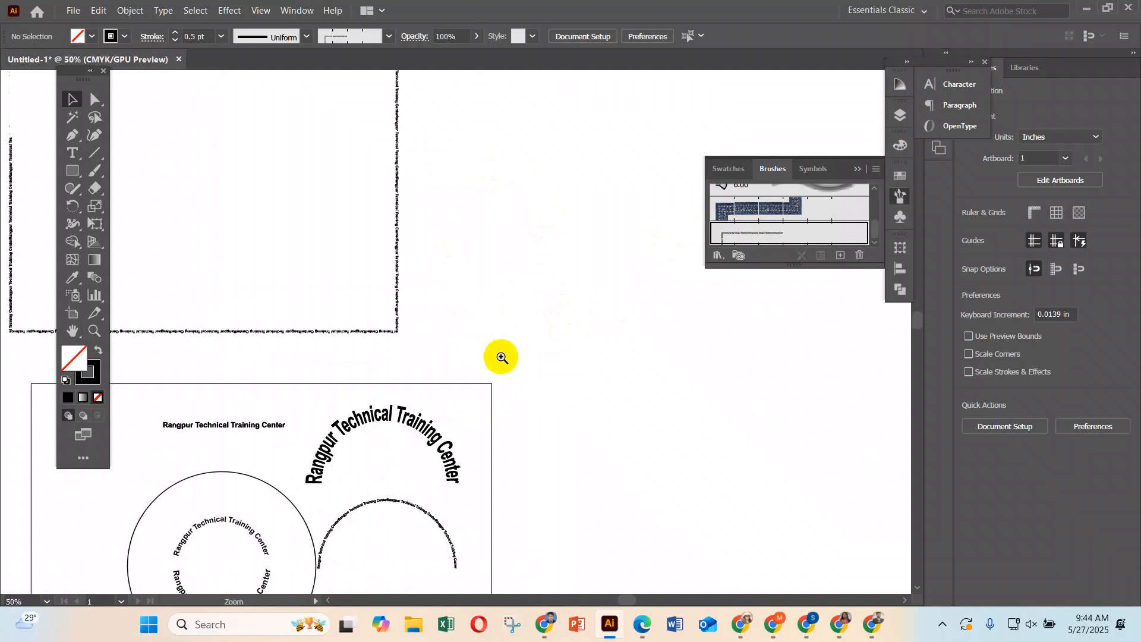
left_click(501, 357, "ctrl")
left_click(311, 262, "ctrl")
left_click(416, 285, "ctrl")
left_click_drag(598, 306, 375, 261)
key("ctrl+minus")
key("ctrl+minus")
key("ctrl+minus")
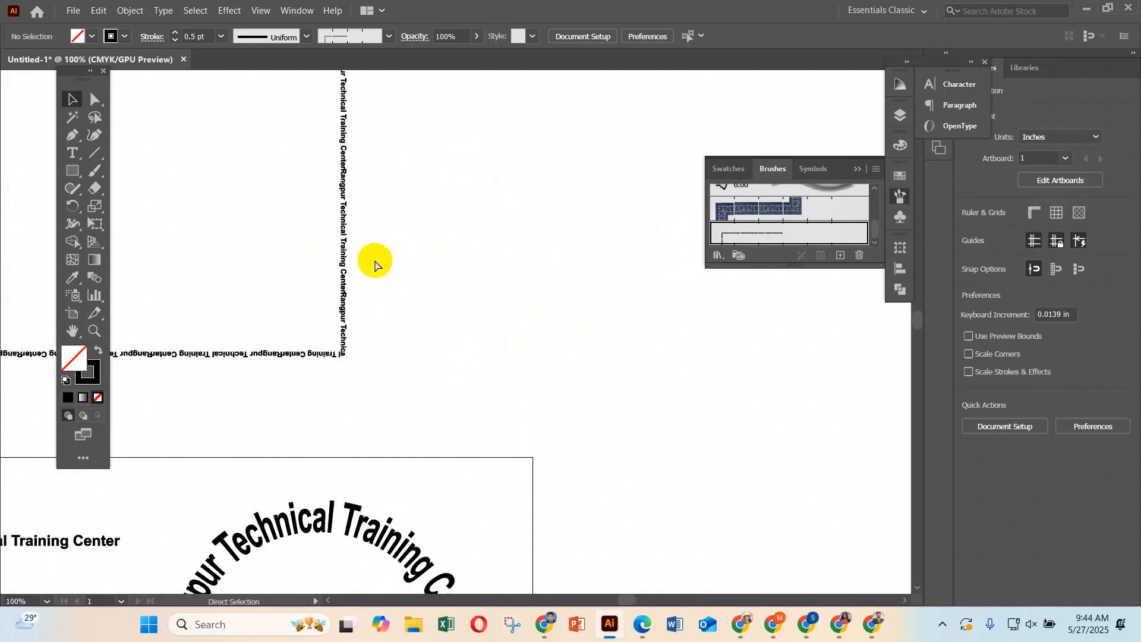
Draw a square of about 0.6 in beside the text-bordered rectangle and give it a black fill with no stroke.
mouse_move(69, 173)
left_mouse_down()
mouse_move(110, 208)
mouse_move(125, 173)
left_mouse_up()
left_click_drag(454, 224, 481, 251)
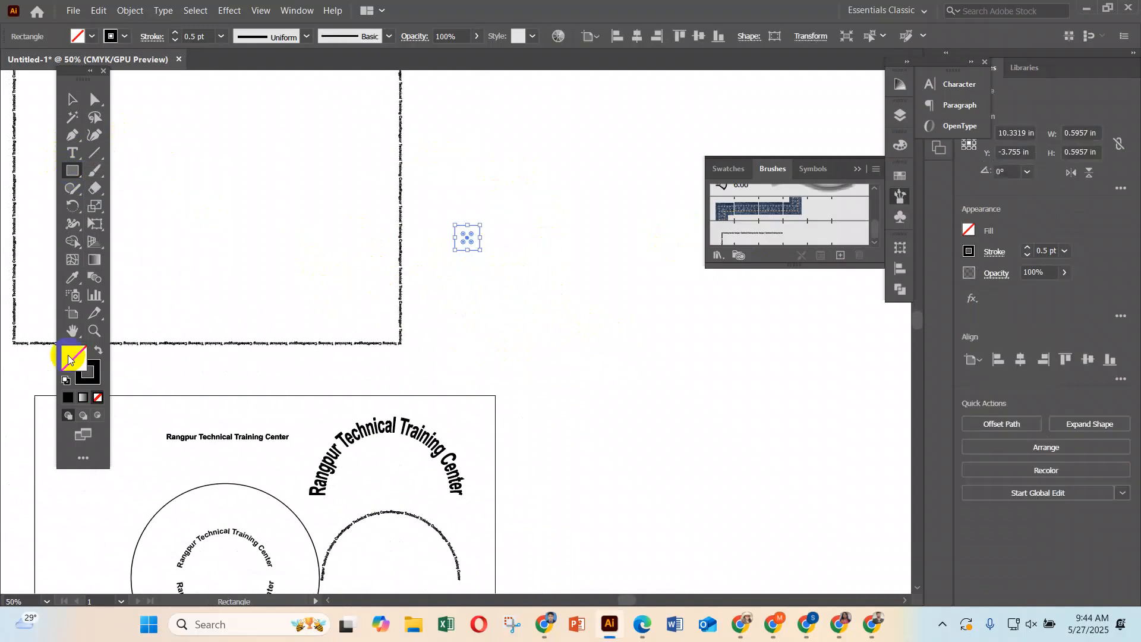
left_click(100, 351)
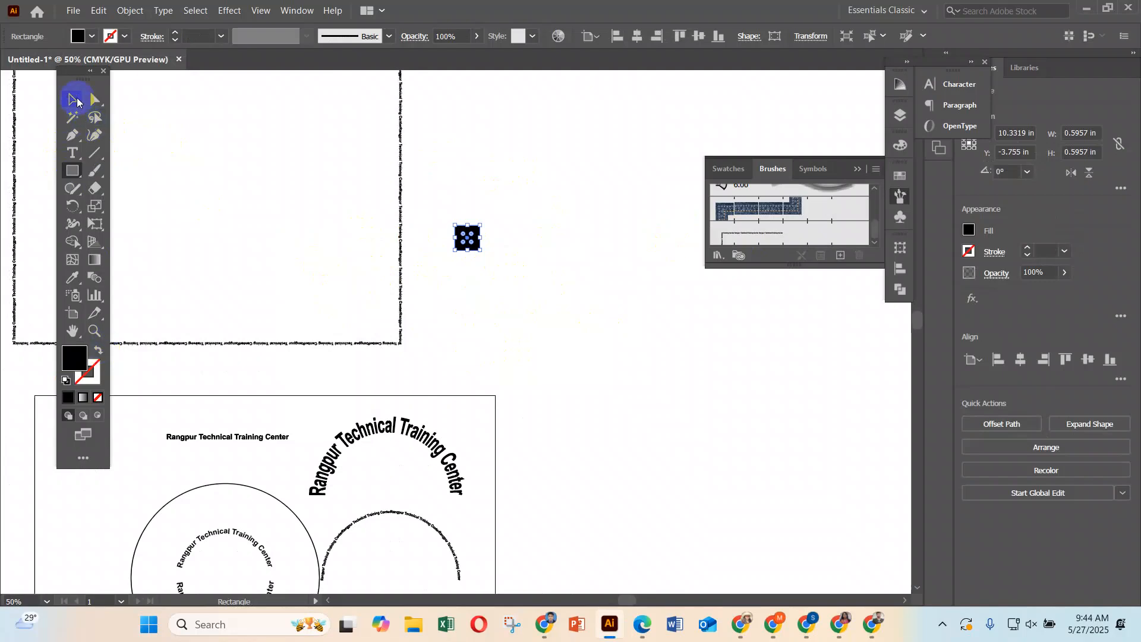
Rotate the black square 45 degrees into a diamond.
left_click(74, 100)
left_click_drag(486, 218, 485, 237)
left_click(484, 240)
left_click(480, 240)
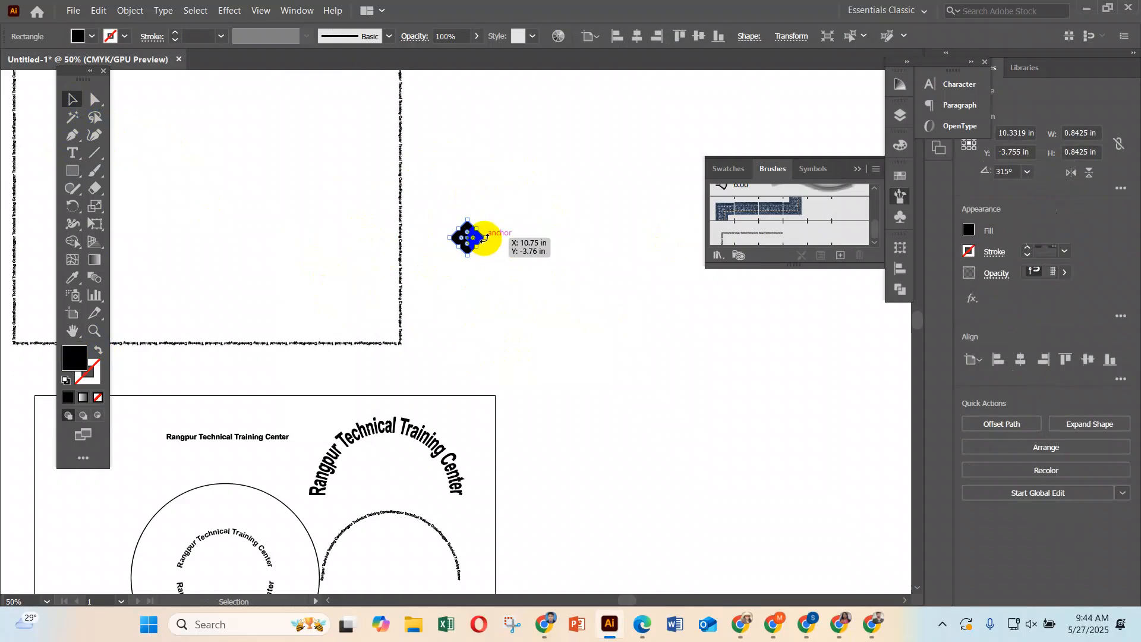
Scale the diamond down to about 0.45 in wide and start a new pattern brush from it.
mouse_move(485, 238)
left_mouse_down()
mouse_move(471, 240)
mouse_move(678, 257)
mouse_move(777, 241)
left_mouse_up()
left_click(518, 244)
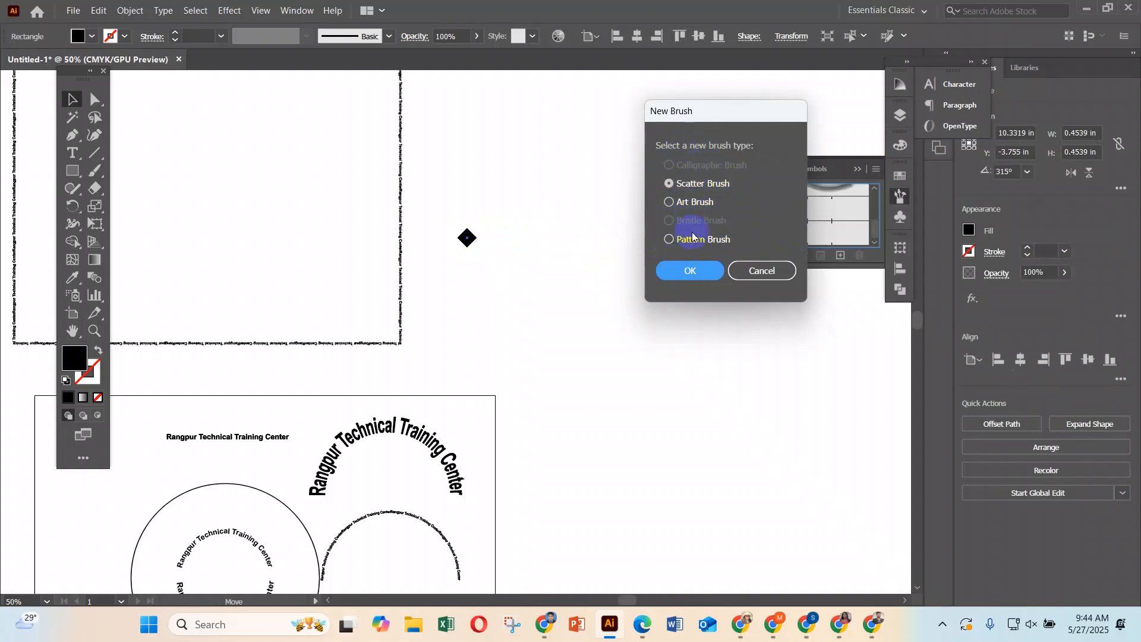
left_click(673, 246)
left_click(693, 272)
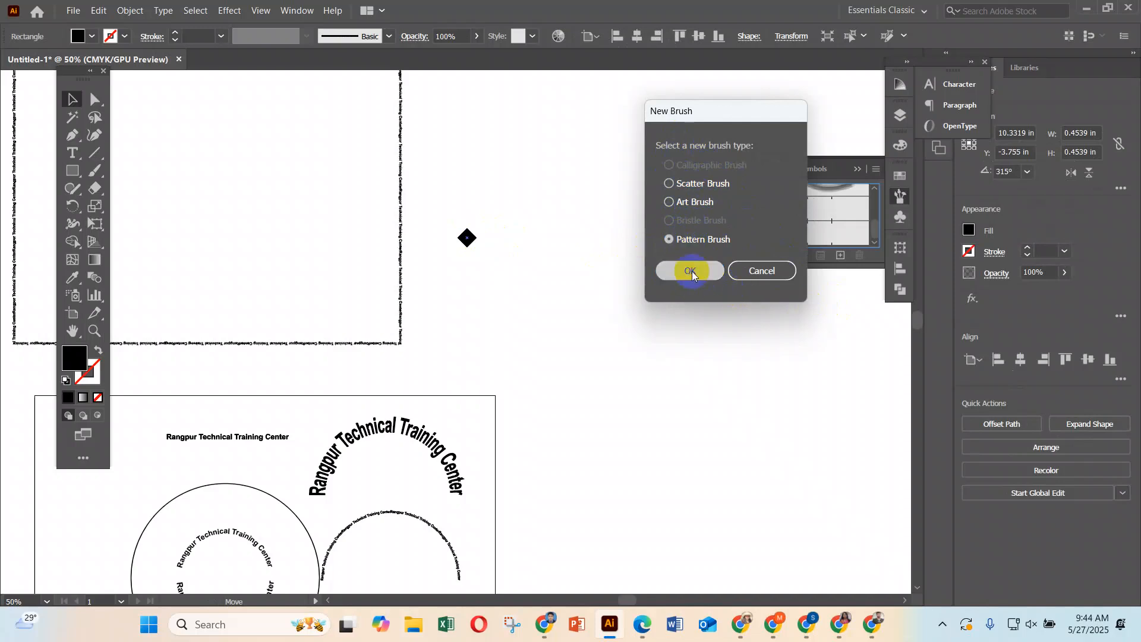
left_click(691, 271)
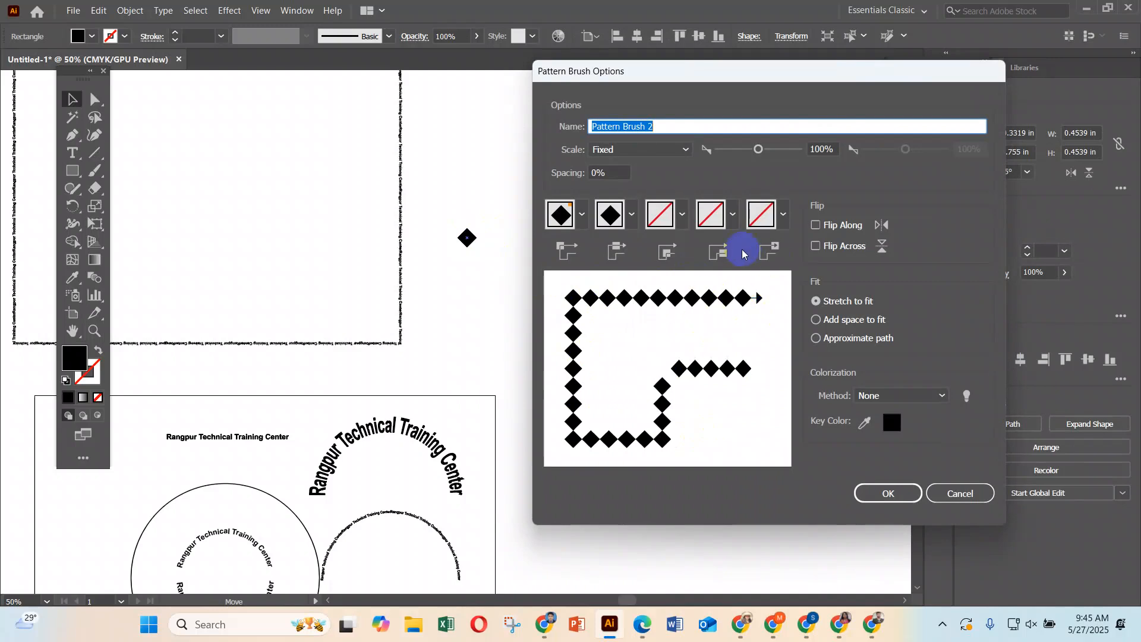
Try the Auto-Centered, Auto-Between, Auto-Sliced and Auto-Overlap options for the brush's outer corner tile.
left_click(580, 218)
left_click(584, 321)
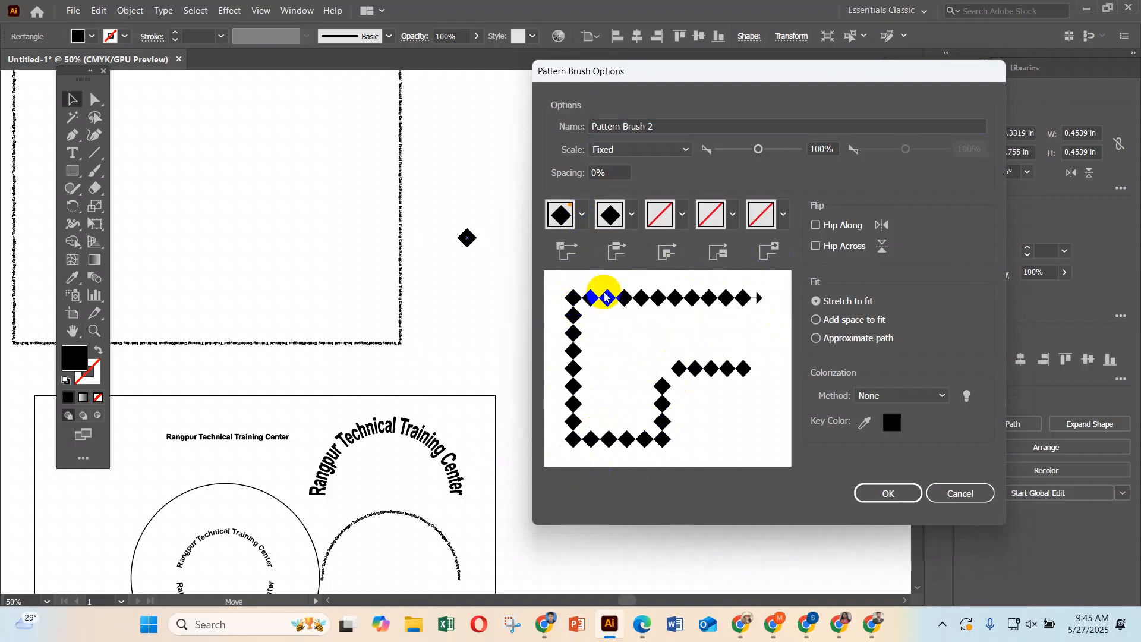
left_click(582, 216)
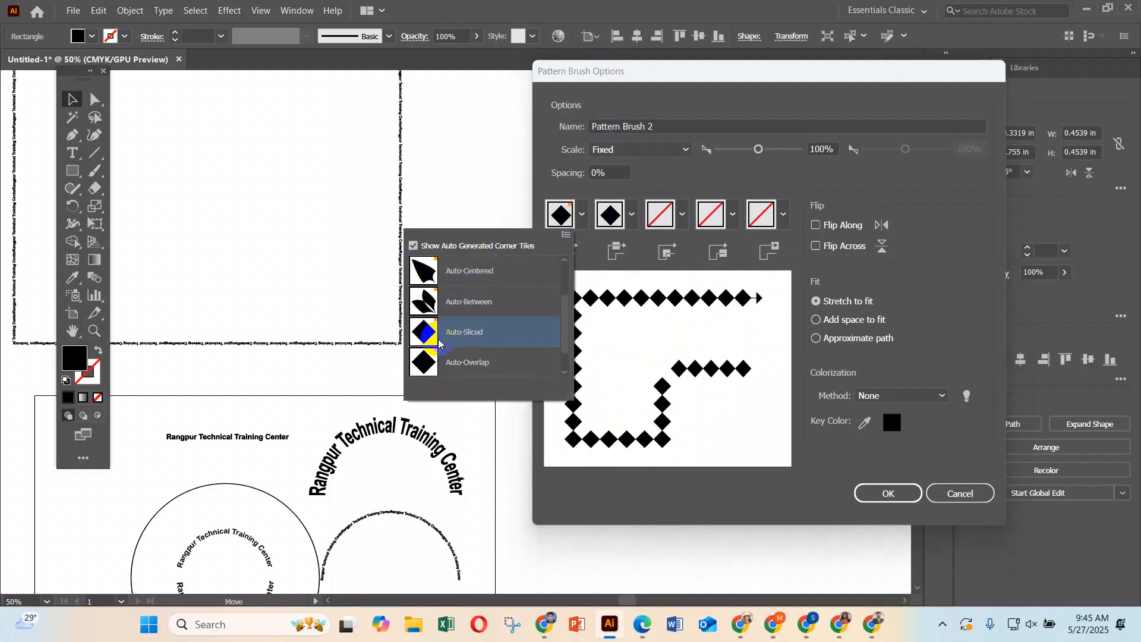
left_click(423, 269)
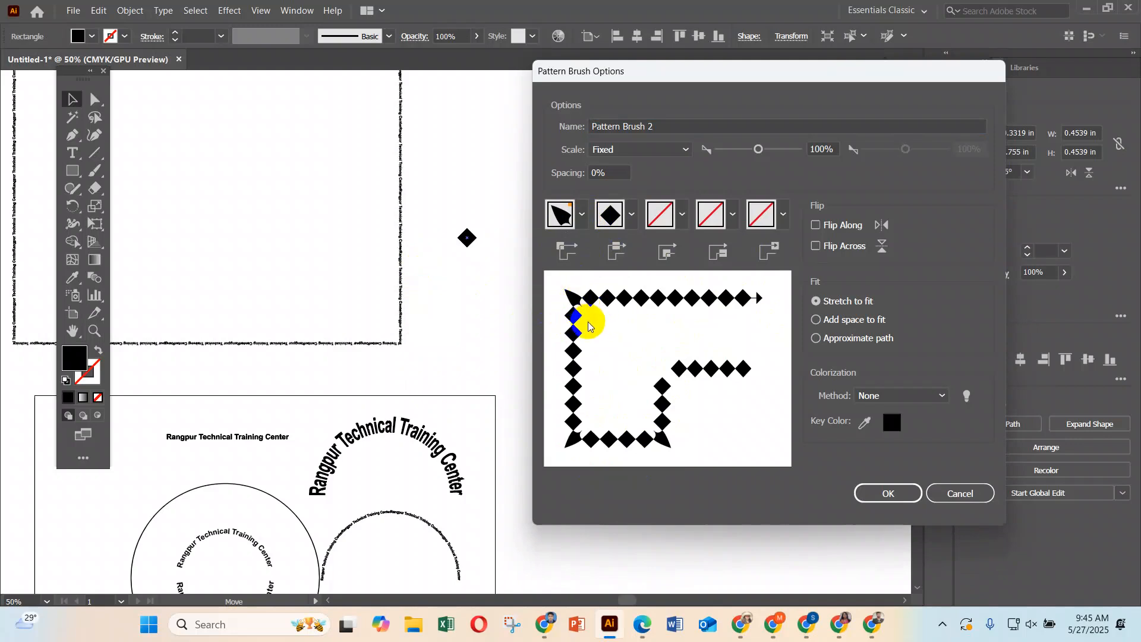
left_click(582, 215)
left_click(438, 313)
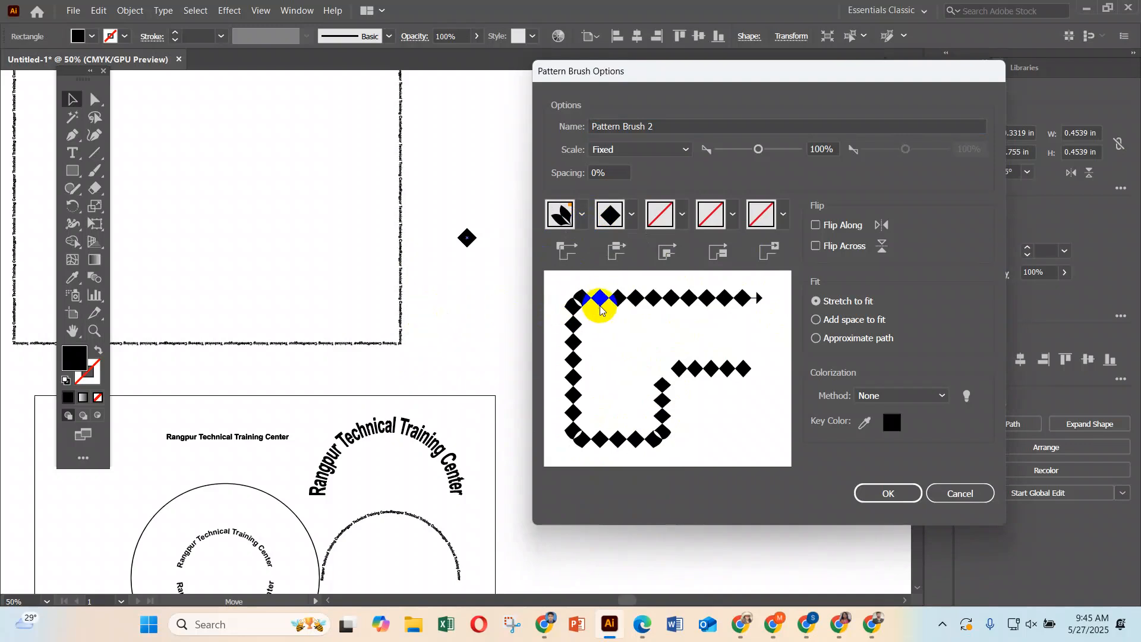
left_click(580, 215)
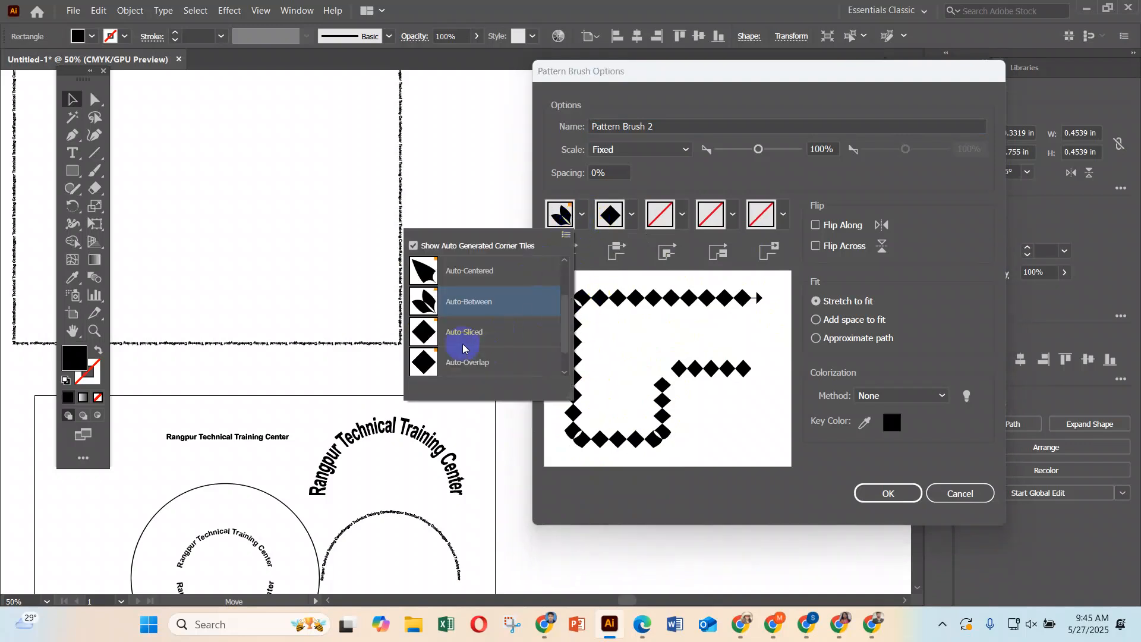
left_click(422, 330)
left_click(582, 218)
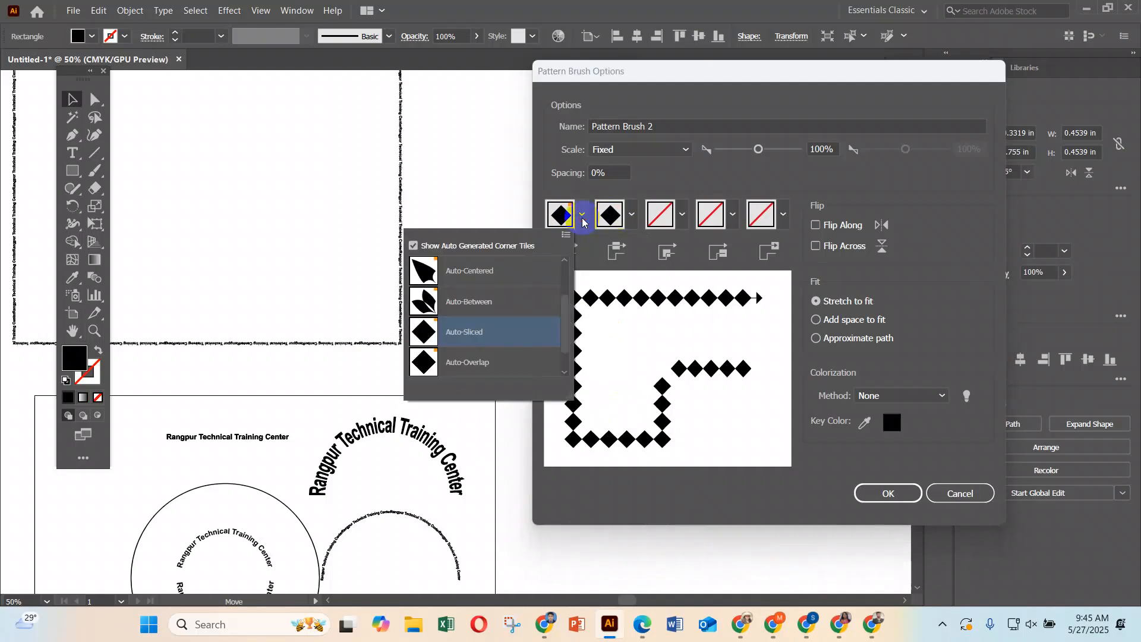
left_click(447, 363)
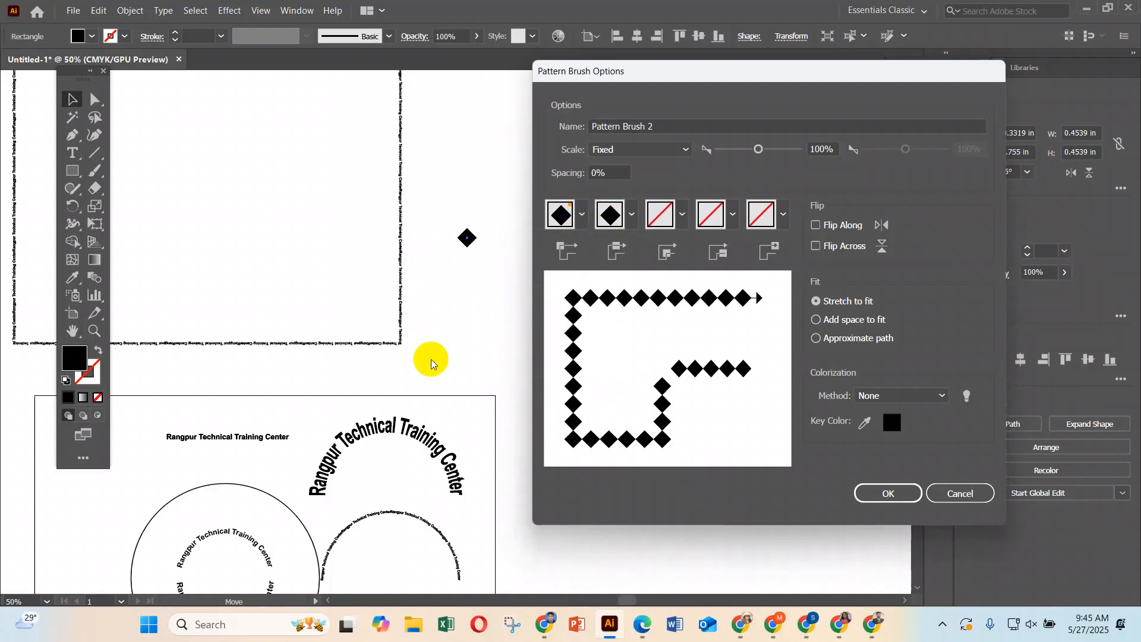
left_click(582, 217)
left_click(434, 273)
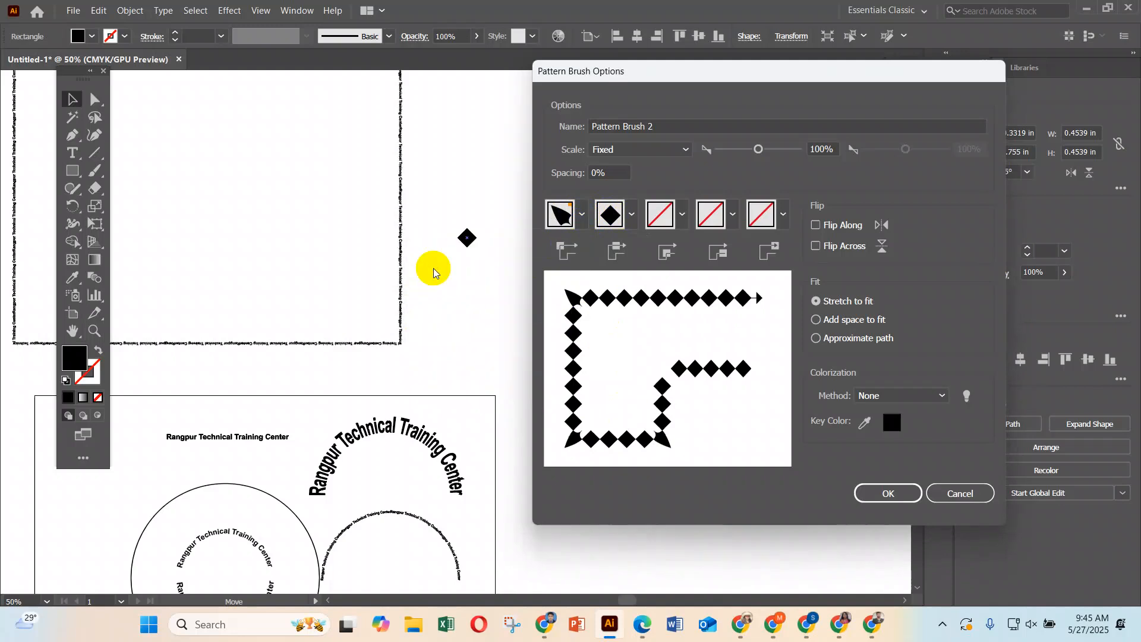
left_click(588, 220)
left_click(455, 298)
Set the outer corner tile to Auto-Sliced and create the diamond pattern brush with 100% scale, 0% spacing and Stretch to fit.
left_click(583, 221)
left_click(436, 332)
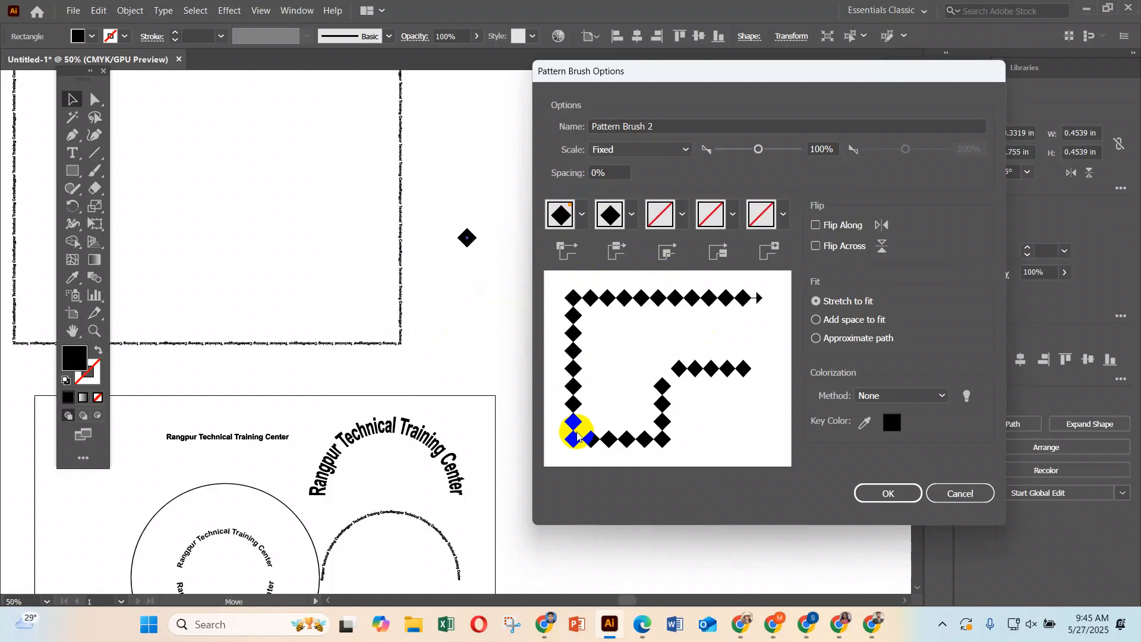
left_click(892, 495)
Choose the new diamond pattern brush and deselect the diamond artwork.
left_click(760, 248)
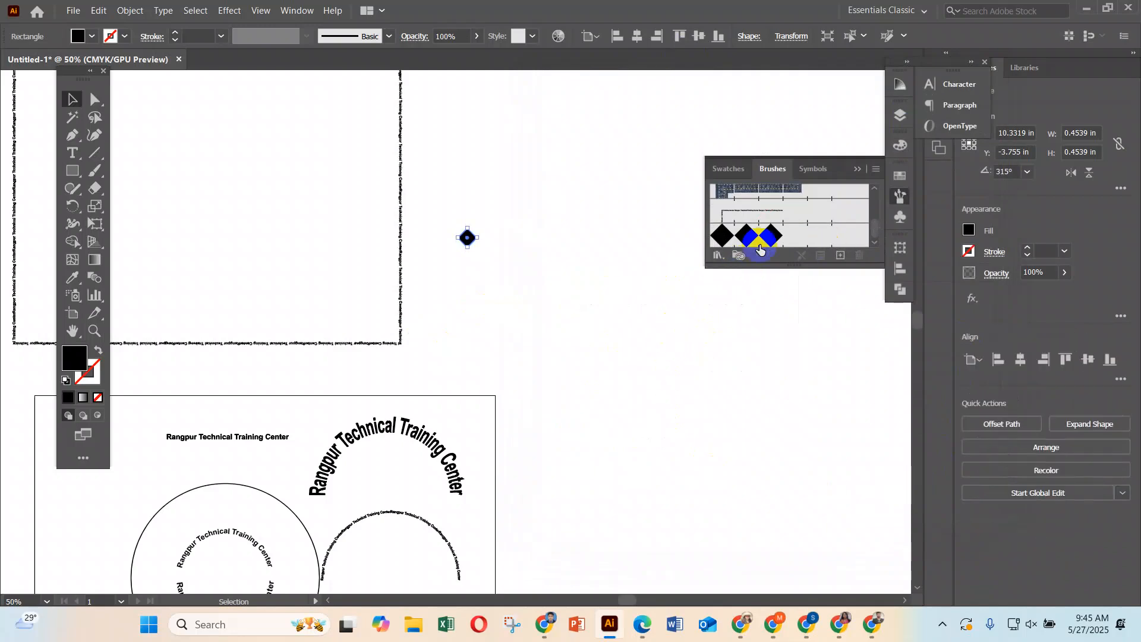
left_click(577, 244)
key("ctrl+minus")
key("ctrl+minus")
key("ctrl+minus")
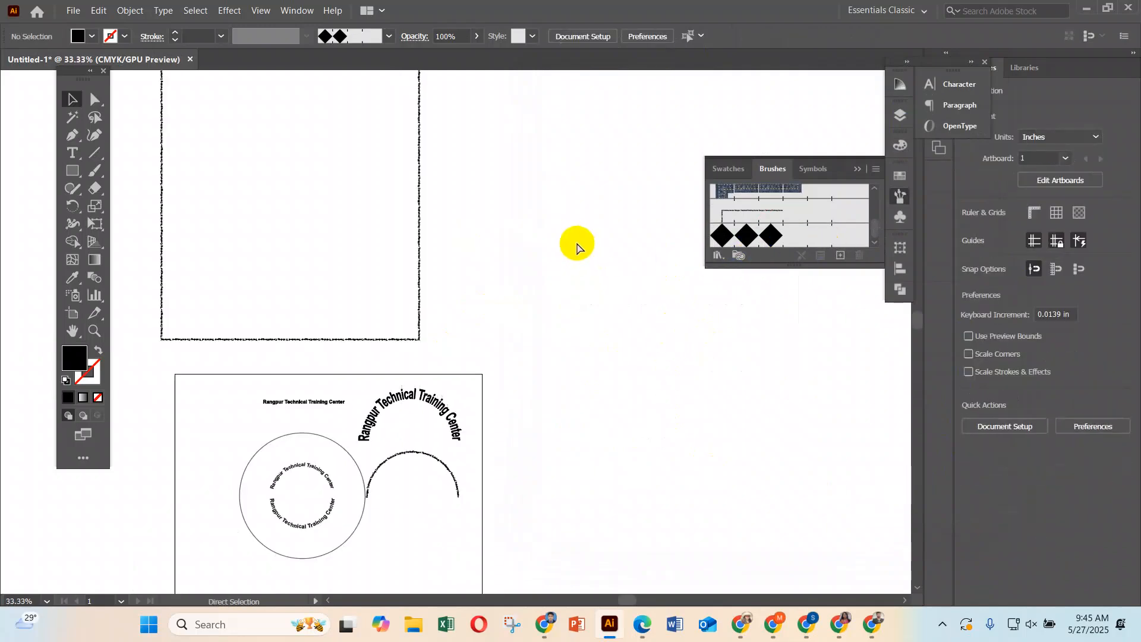
Duplicate the text-bordered square frame beside the original and apply the diamond pattern brush to the copy.
left_click_drag(437, 229, 594, 242, "alt")
left_click(742, 237)
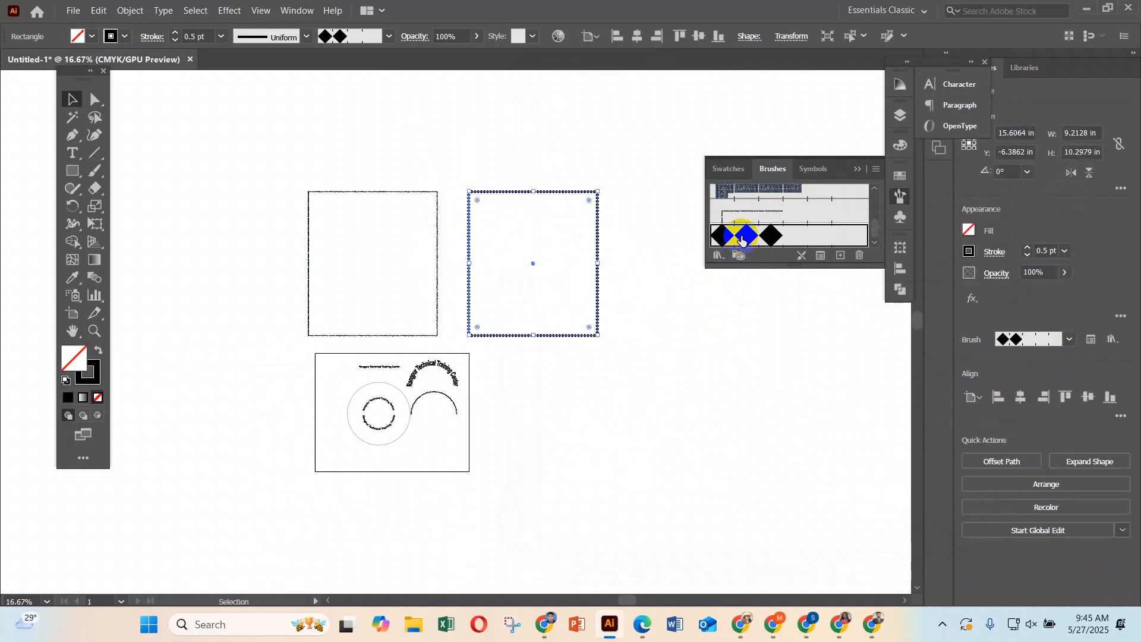
left_click(561, 152)
left_click_drag(505, 185, 570, 261, "ctrl")
left_click_drag(634, 360, 595, 273)
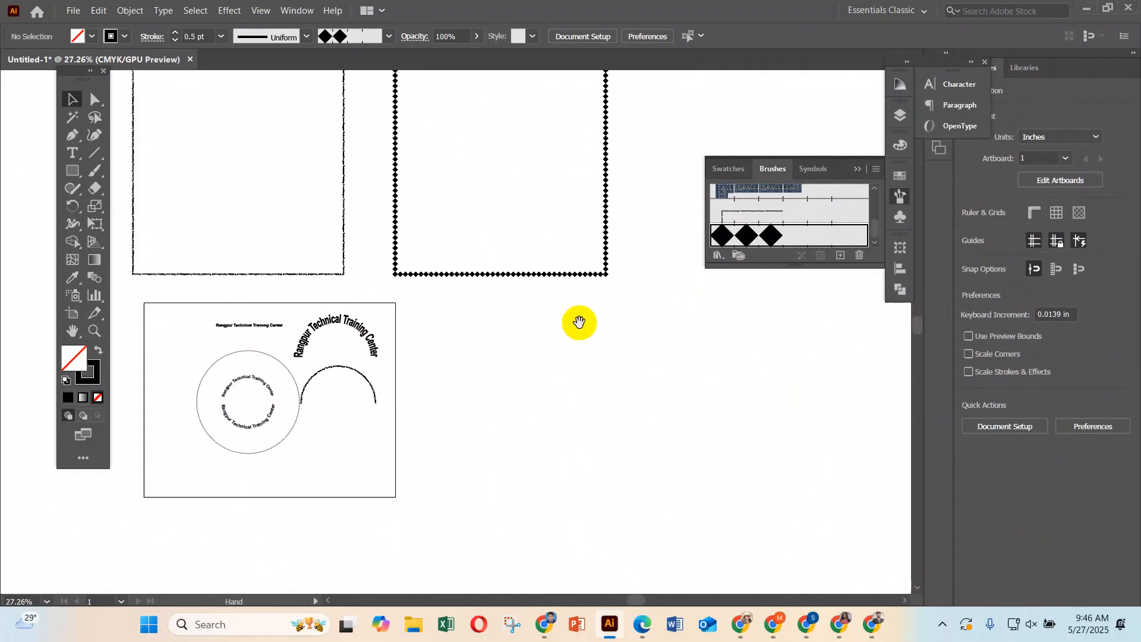
left_click_drag(591, 357, 593, 412)
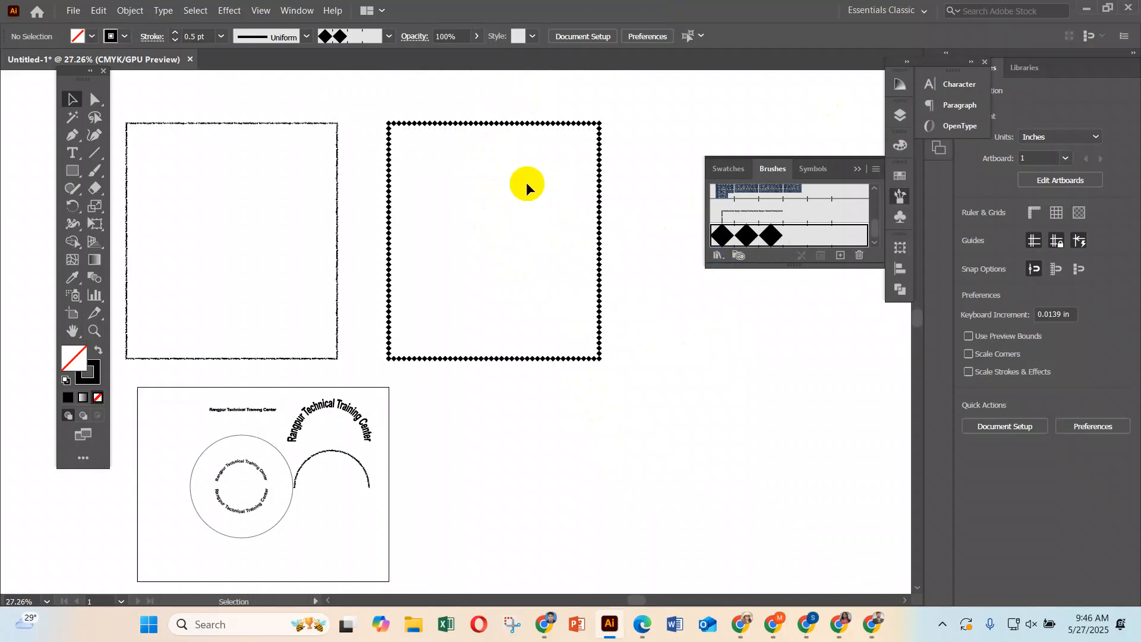
scroll(526, 249, "down", 3)
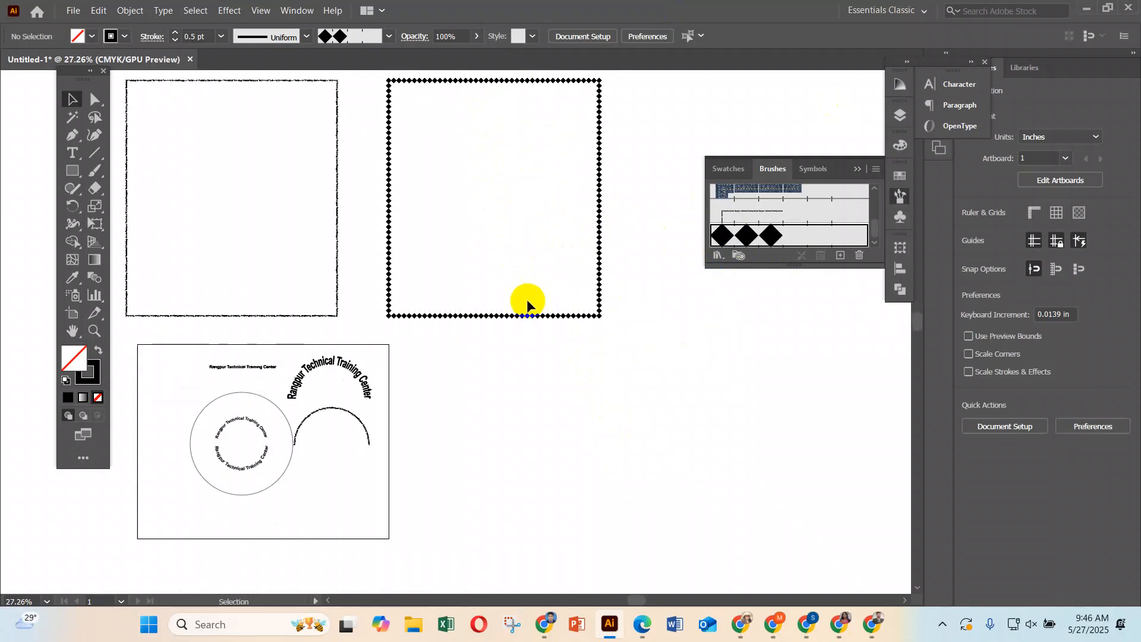
scroll(518, 388, "up", 10)
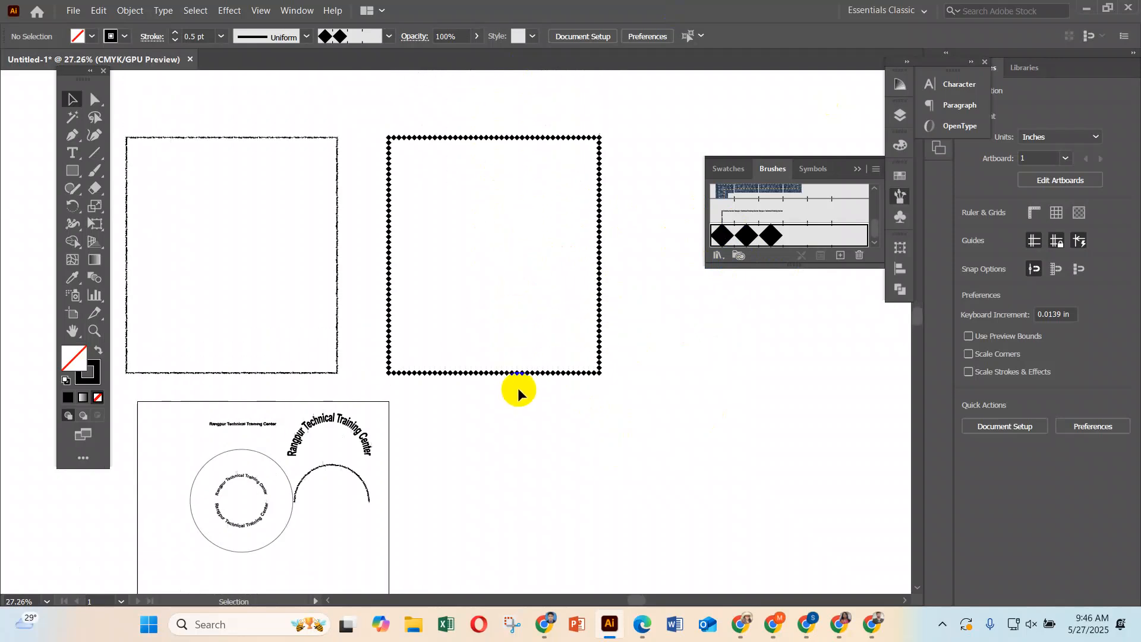
Paint two freehand curves above the frames using the diamond pattern brush.
left_click(95, 171)
left_click_drag(319, 238, 542, 148)
left_click(756, 249)
mouse_move(257, 227)
left_mouse_down()
mouse_move(293, 132)
mouse_move(365, 115)
left_mouse_up()
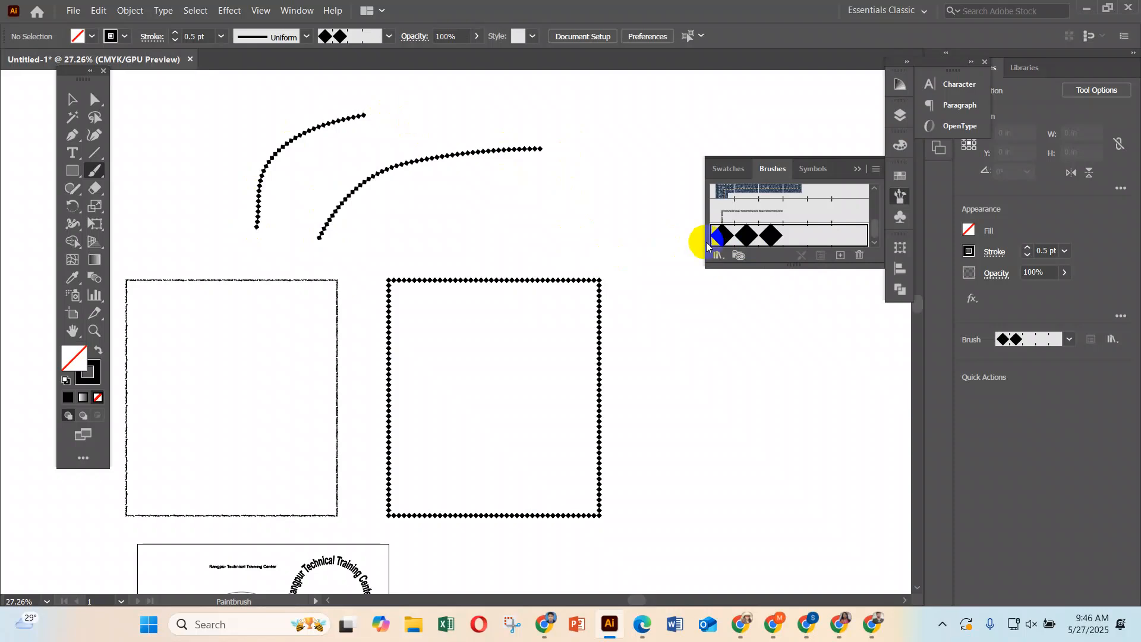
Paint five freehand curves with the "Rangpur Technical Training Center" text pattern brush near the diamond strokes.
left_click(762, 211)
left_click_drag(482, 241, 608, 176)
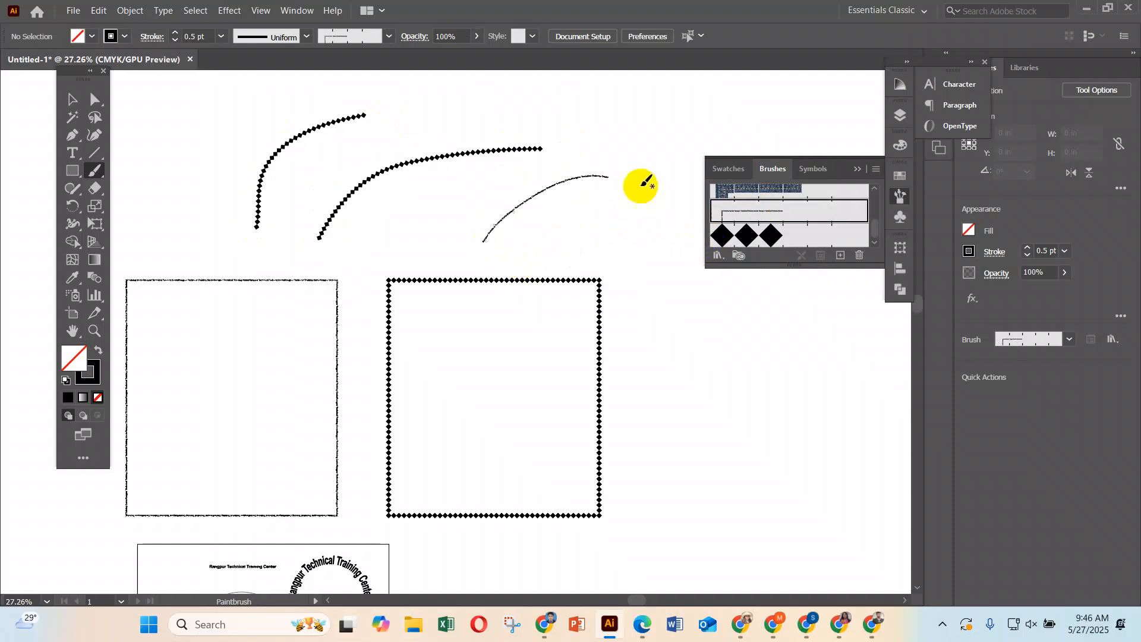
mouse_move(517, 154)
left_mouse_down()
mouse_move(816, 344)
mouse_move(797, 339)
left_mouse_up()
mouse_move(251, 370)
left_mouse_down()
mouse_move(275, 327)
mouse_move(537, 214)
left_mouse_up()
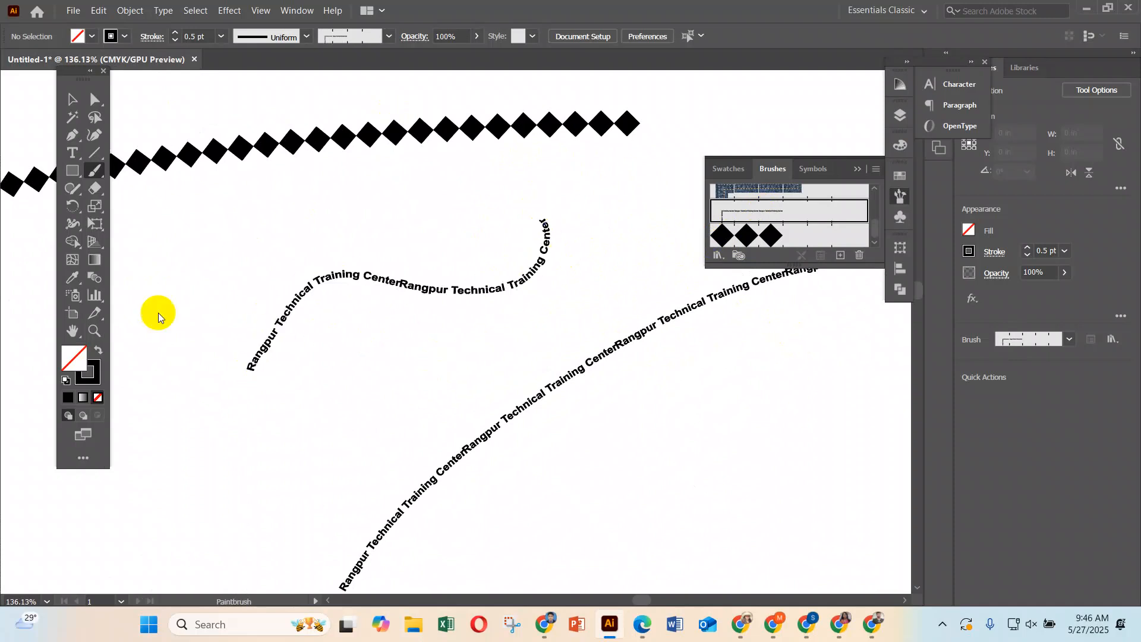
mouse_move(250, 450)
left_mouse_down()
mouse_move(422, 332)
mouse_move(566, 307)
left_mouse_up()
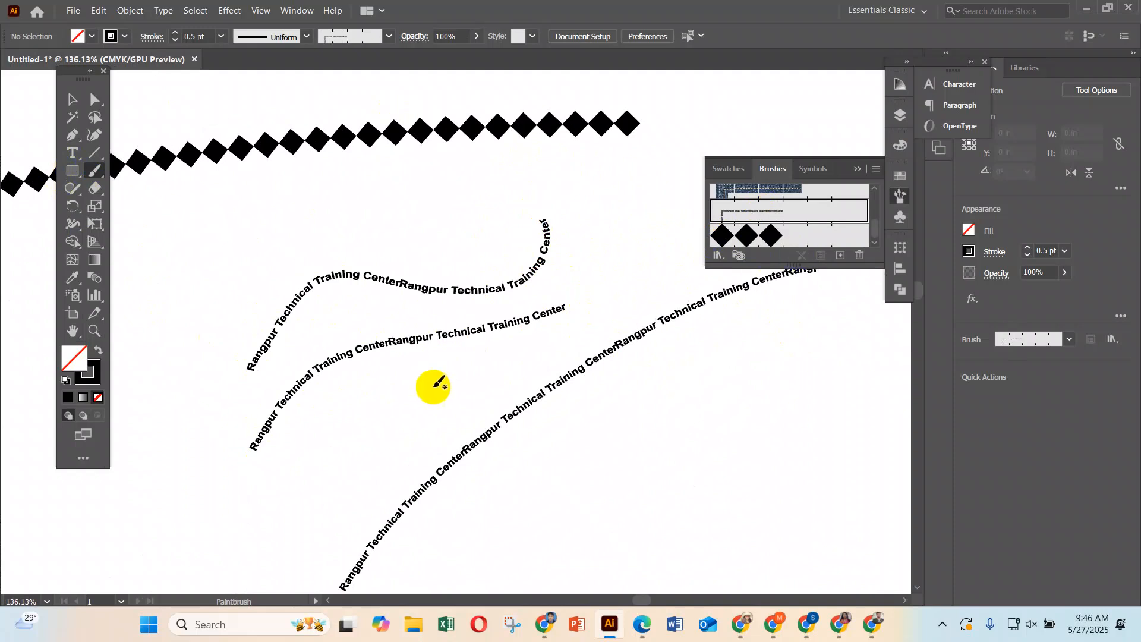
scroll(437, 383, "down", 4)
mouse_move(488, 481)
left_mouse_down()
mouse_move(571, 381)
mouse_move(811, 313)
left_mouse_up()
mouse_move(559, 498)
left_mouse_down()
mouse_move(599, 449)
mouse_move(958, 394)
left_mouse_up()
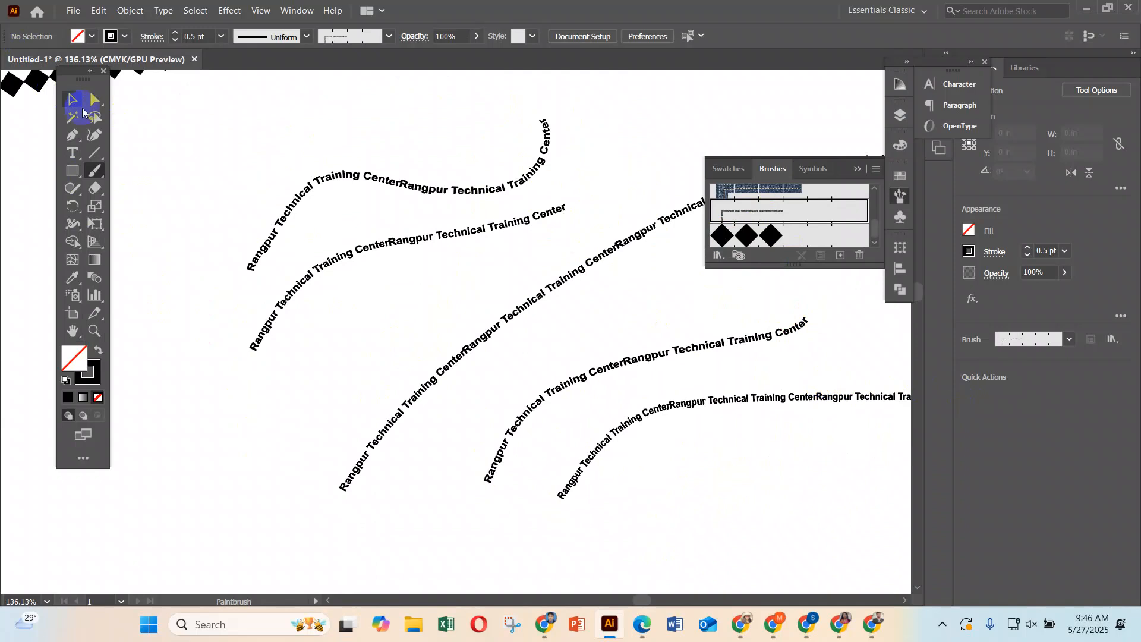
Smooth the lowest text-brush curve and the one just above it using the Smooth tool.
left_click_drag(668, 407, 606, 458)
mouse_move(756, 501)
left_mouse_down()
mouse_move(537, 314)
mouse_move(410, 265)
mouse_move(374, 232)
mouse_move(458, 252)
left_mouse_up()
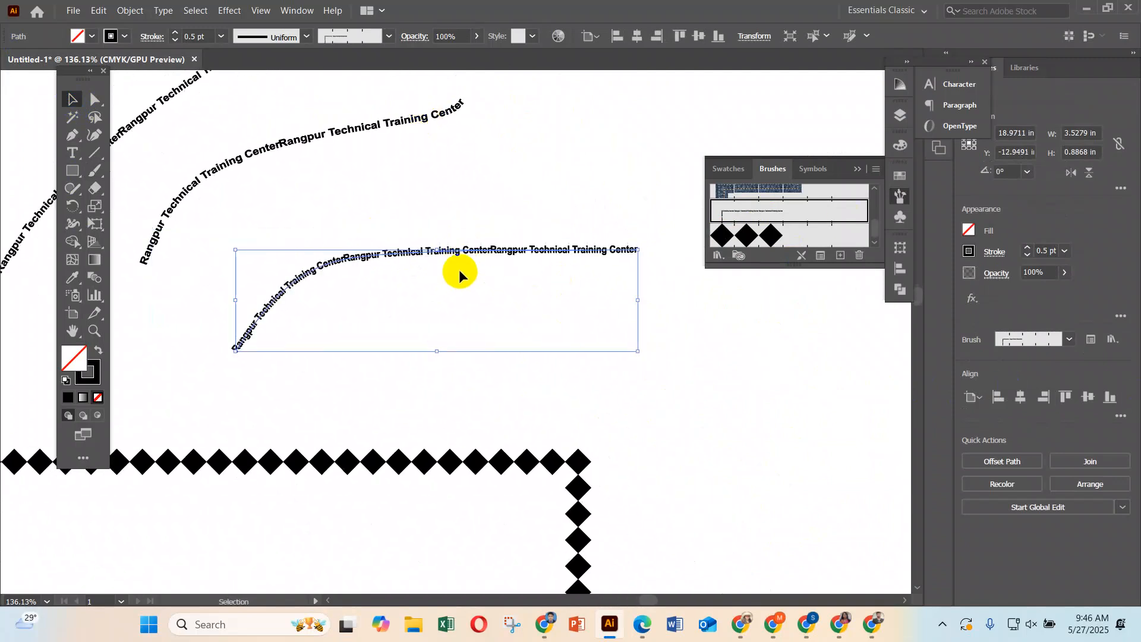
left_click(72, 194)
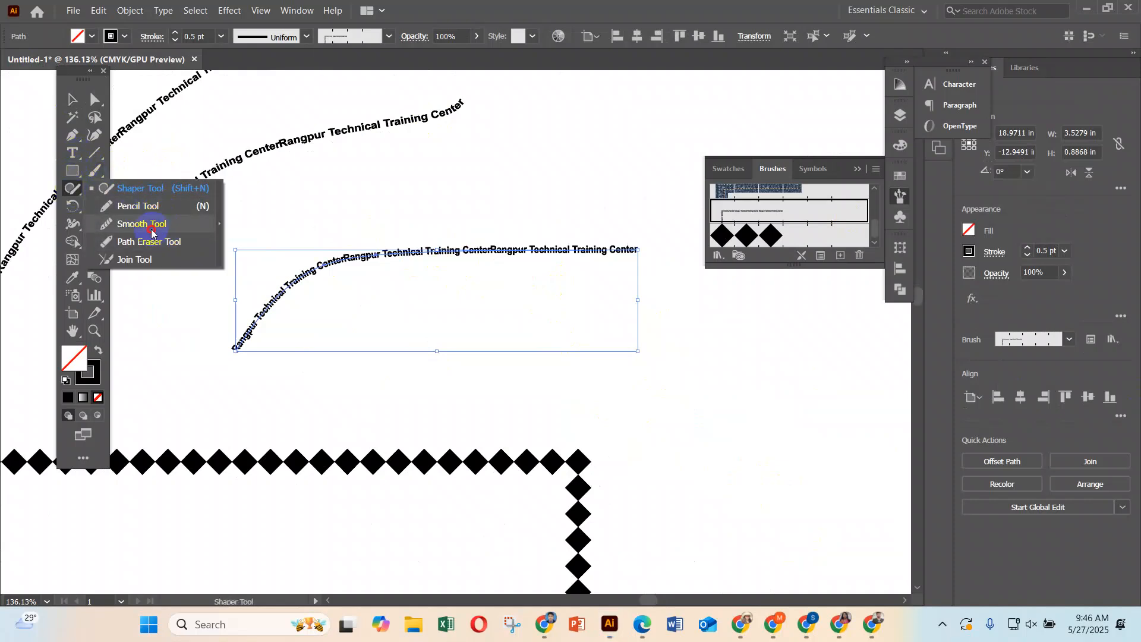
left_click(153, 226)
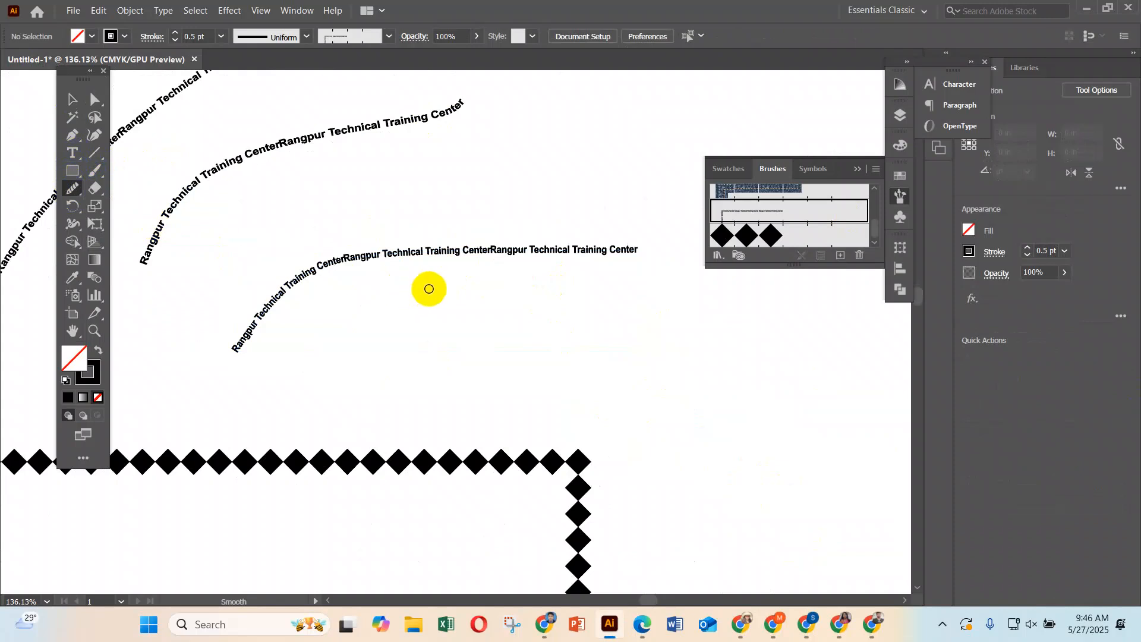
mouse_move(310, 272)
left_mouse_down()
mouse_move(383, 235)
mouse_move(322, 273)
mouse_move(521, 242)
mouse_move(314, 258)
left_mouse_up()
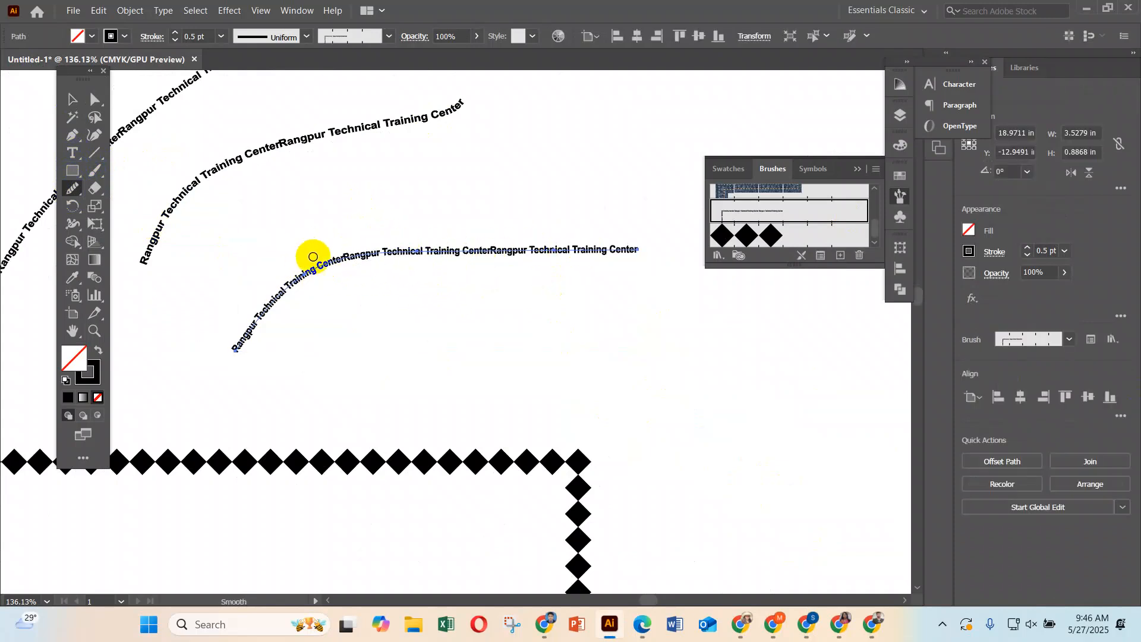
mouse_move(258, 332)
left_mouse_down()
mouse_move(257, 323)
mouse_move(237, 345)
mouse_move(270, 303)
mouse_move(383, 243)
mouse_move(611, 256)
left_mouse_up()
left_click_drag(528, 243, 689, 240)
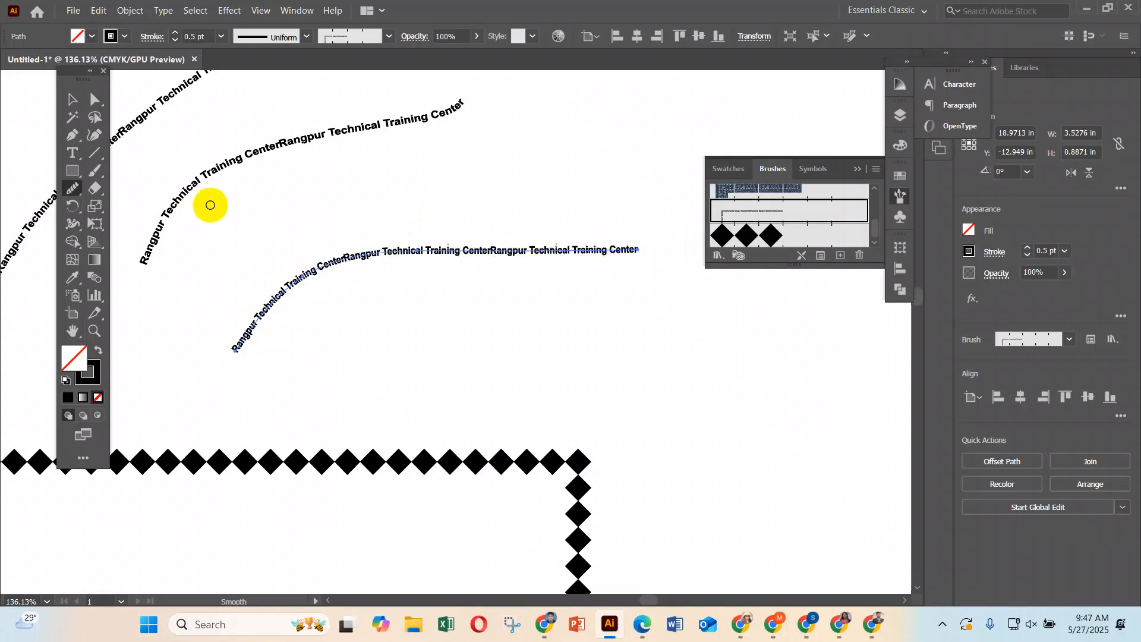
left_click(240, 158, "ctrl")
mouse_move(192, 196)
left_mouse_down()
mouse_move(216, 181)
mouse_move(158, 224)
mouse_move(234, 159)
mouse_move(355, 131)
mouse_move(527, 114)
mouse_move(448, 114)
left_mouse_up()
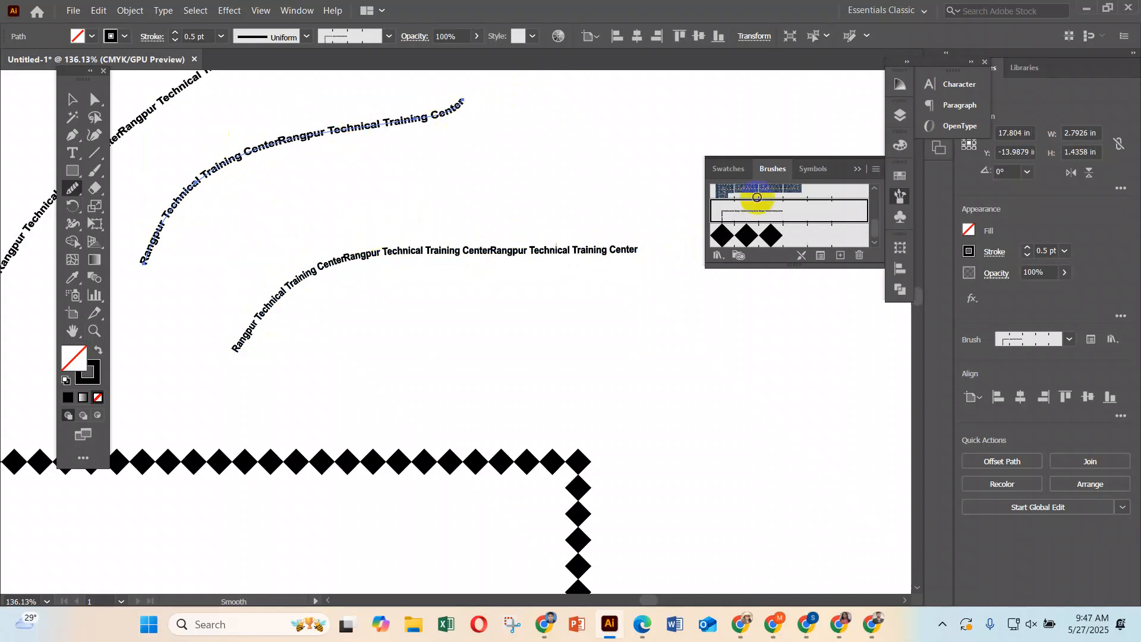
Reshape the smoothed upper text curve by pulling its anchor handle upward, and delete the practice brush strokes.
left_click(73, 100)
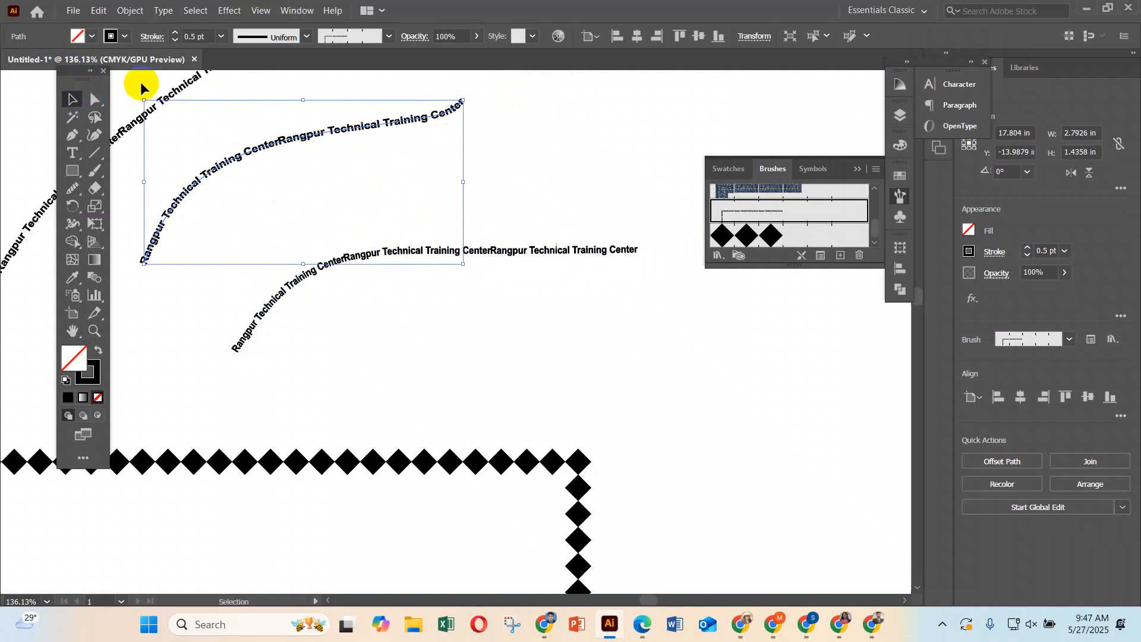
left_click(95, 100)
left_click(295, 138)
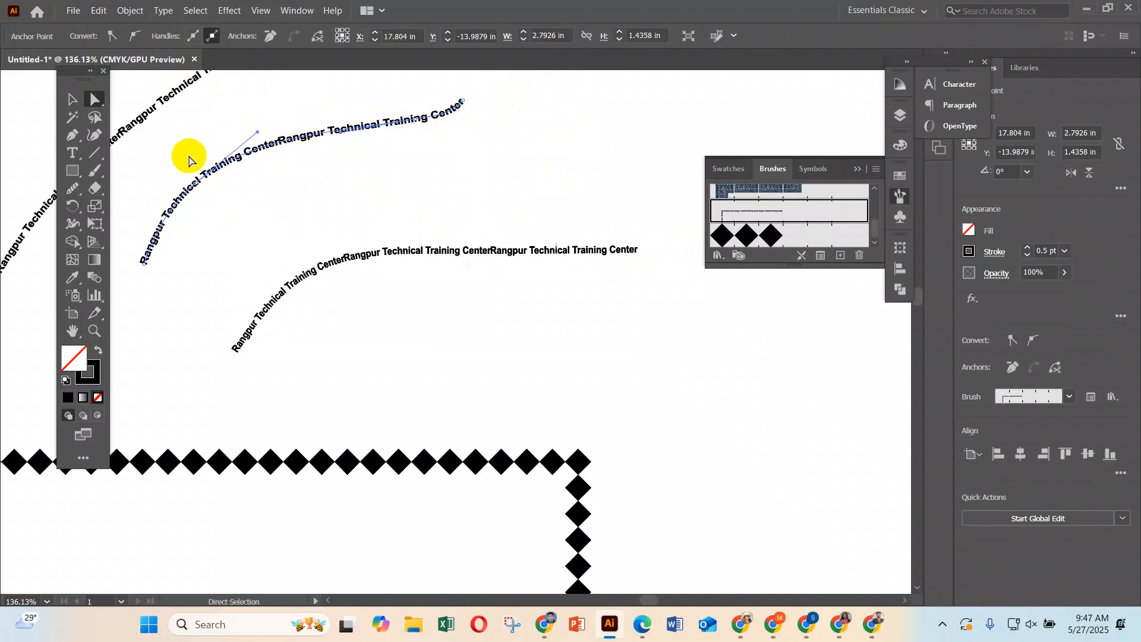
left_click(259, 134)
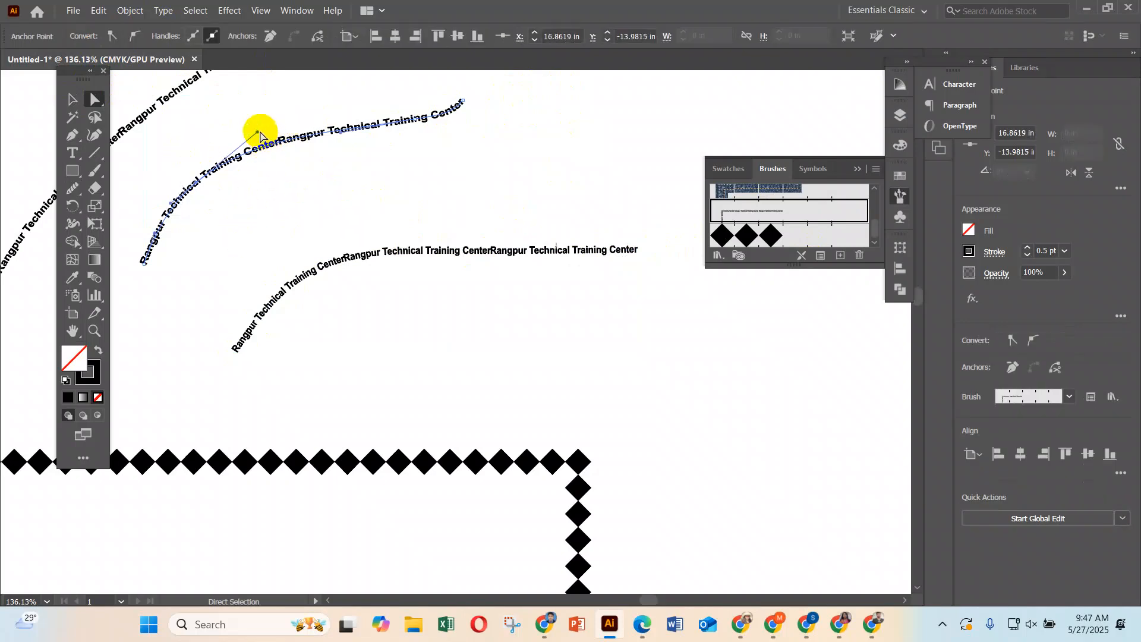
left_click_drag(256, 132, 262, 80)
scroll(380, 215, "down", 4)
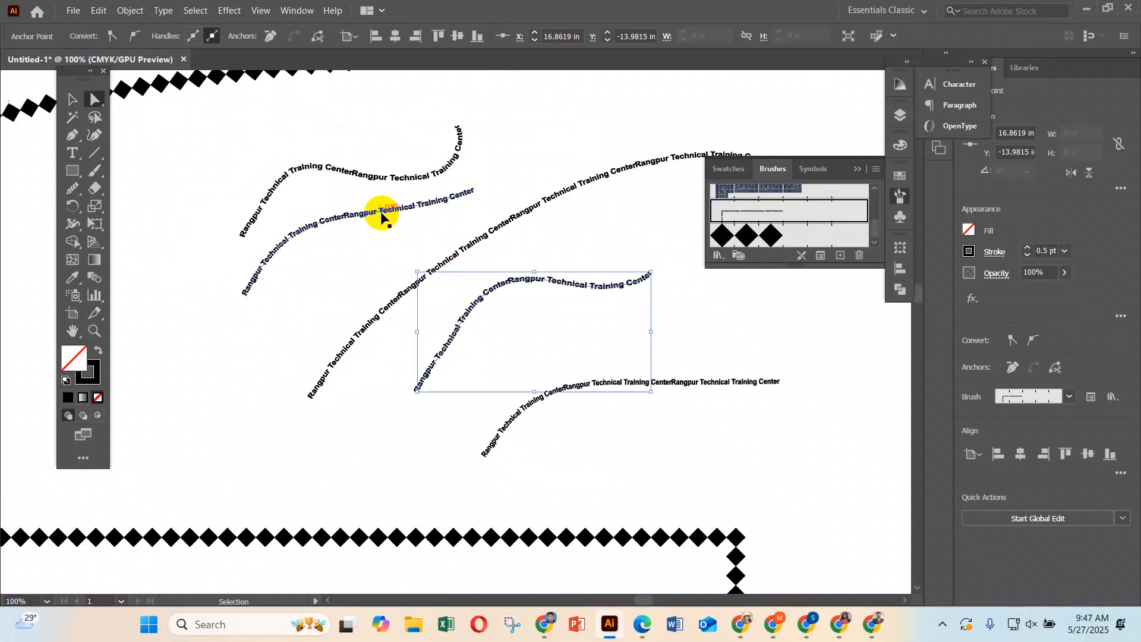
left_click_drag(192, 155, 637, 364)
key("Delete")
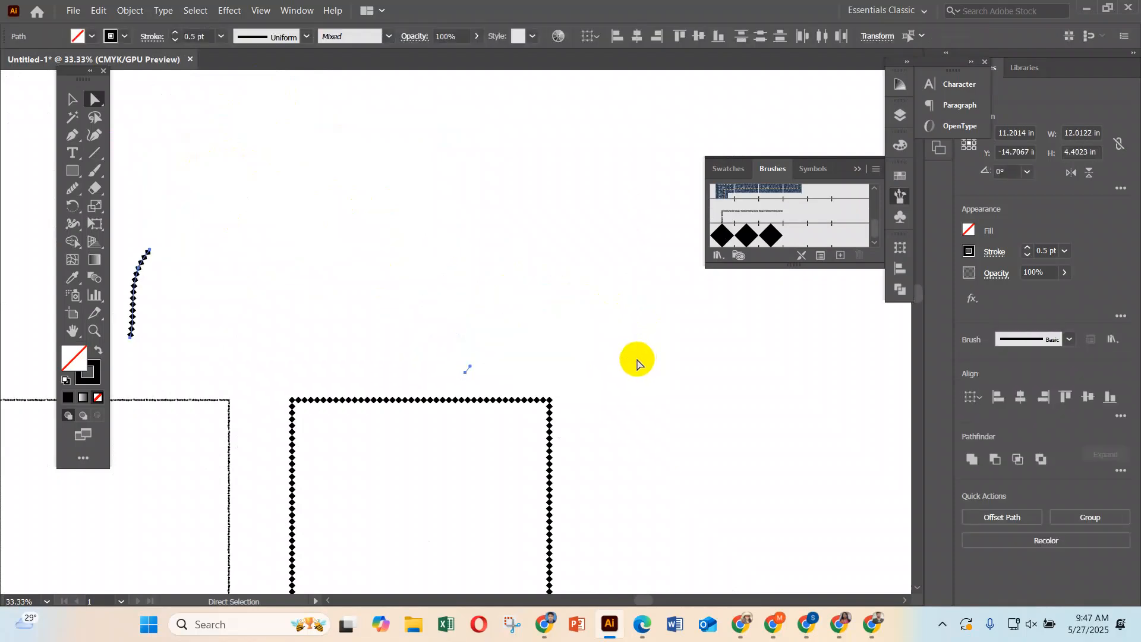
Draw a horizontal line about 5.98 in long above the frames and apply the one-sided tapered width profile.
left_click(94, 152)
left_click_drag(223, 190, 391, 190)
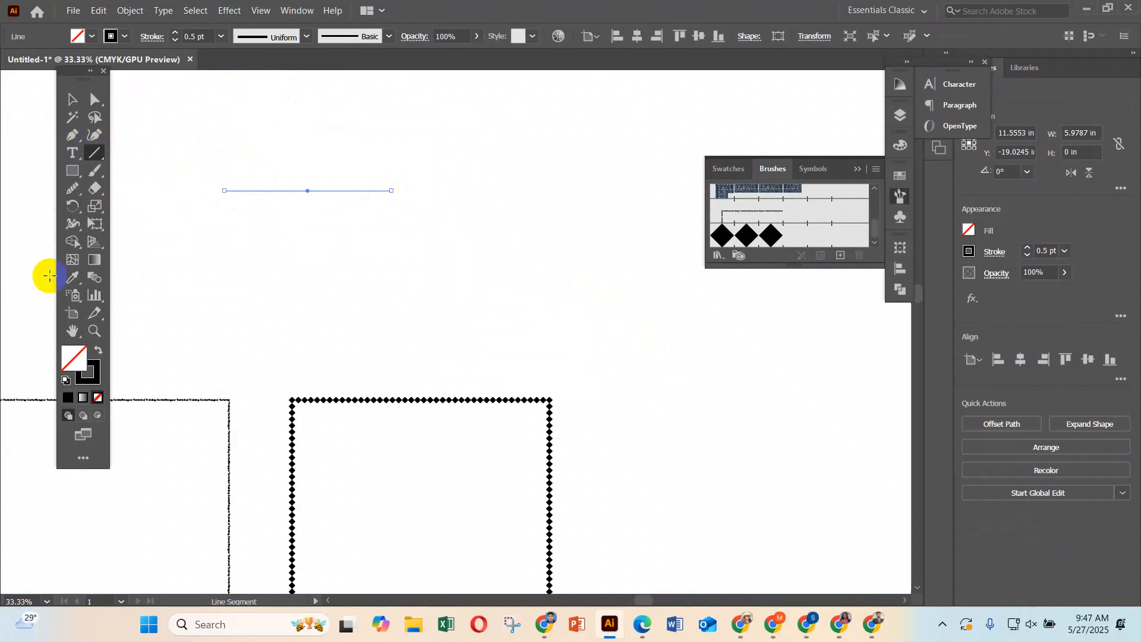
left_click(92, 368)
left_click(73, 101)
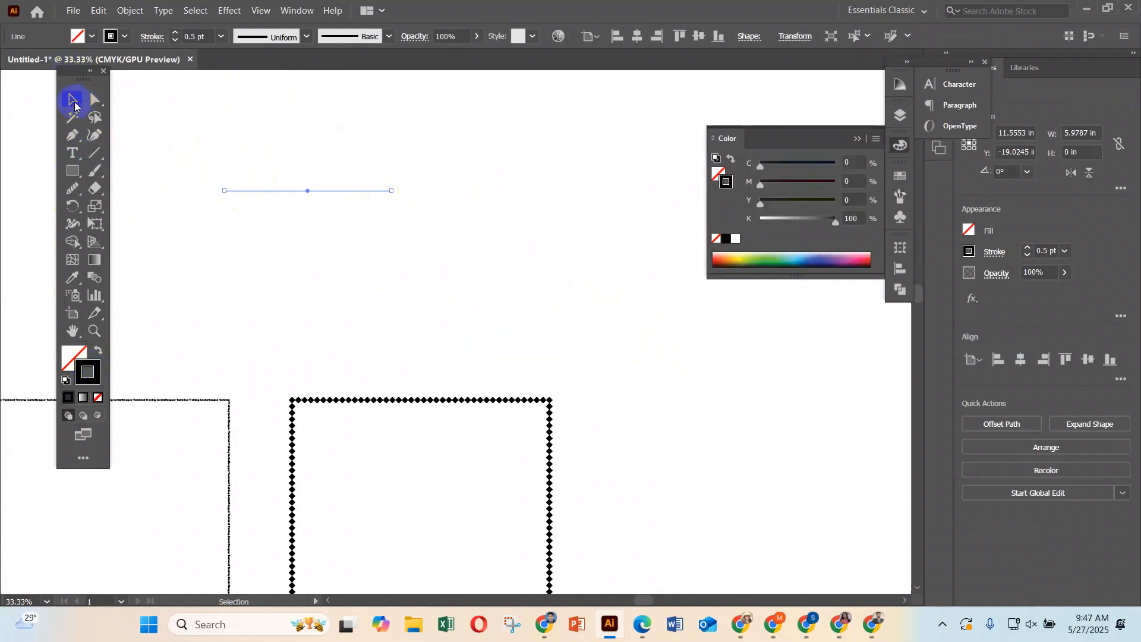
left_click(303, 41)
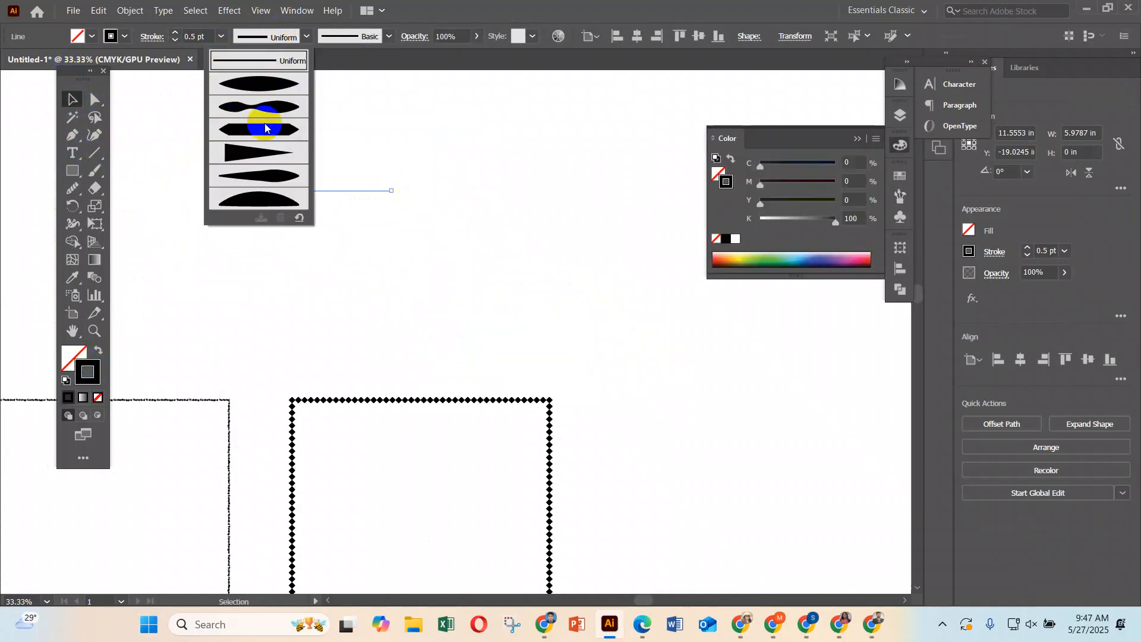
left_click(257, 156)
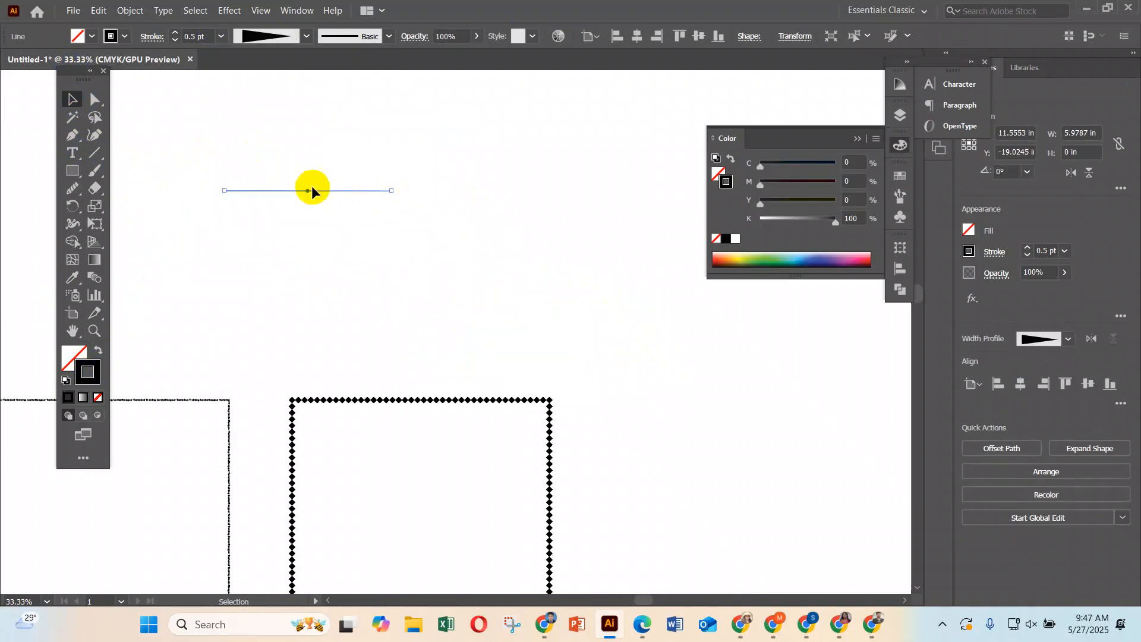
Shorten the tapered line to about 3.59 in and set its stroke weight to 8 pt.
left_click(262, 145)
scroll(466, 267, "up", 5)
left_click_drag(353, 199, 398, 316)
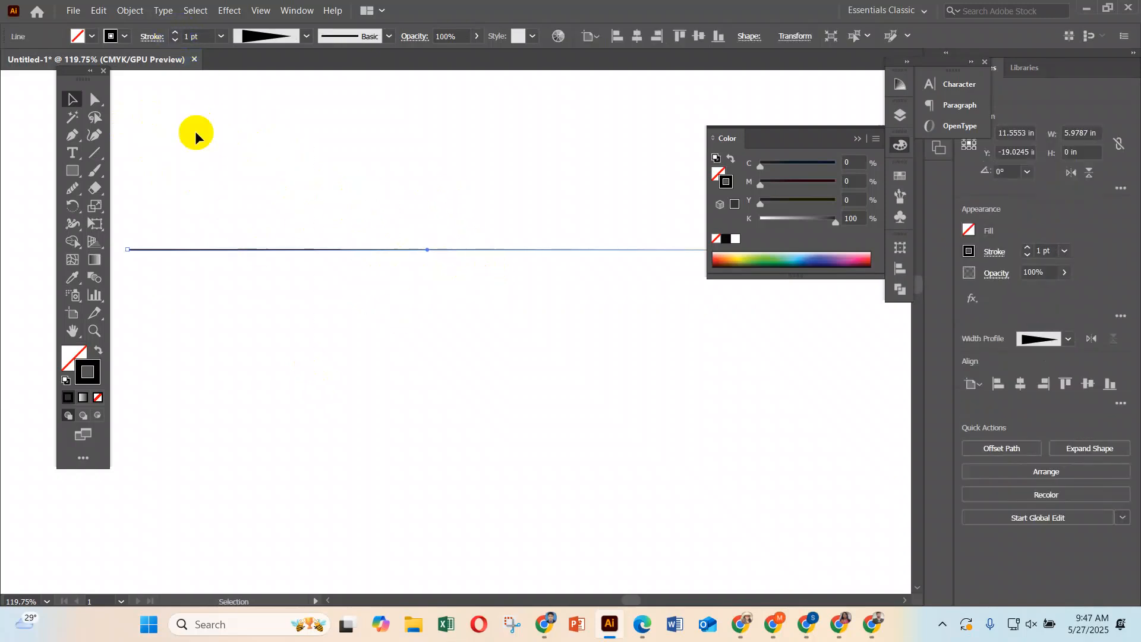
left_click(171, 35)
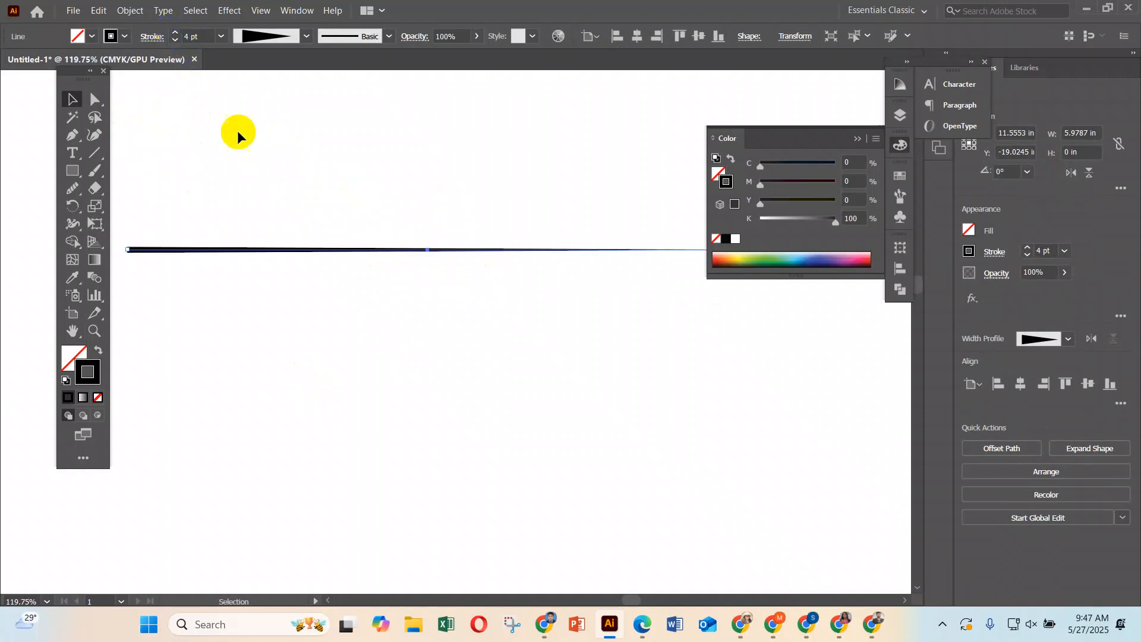
key("Tab")
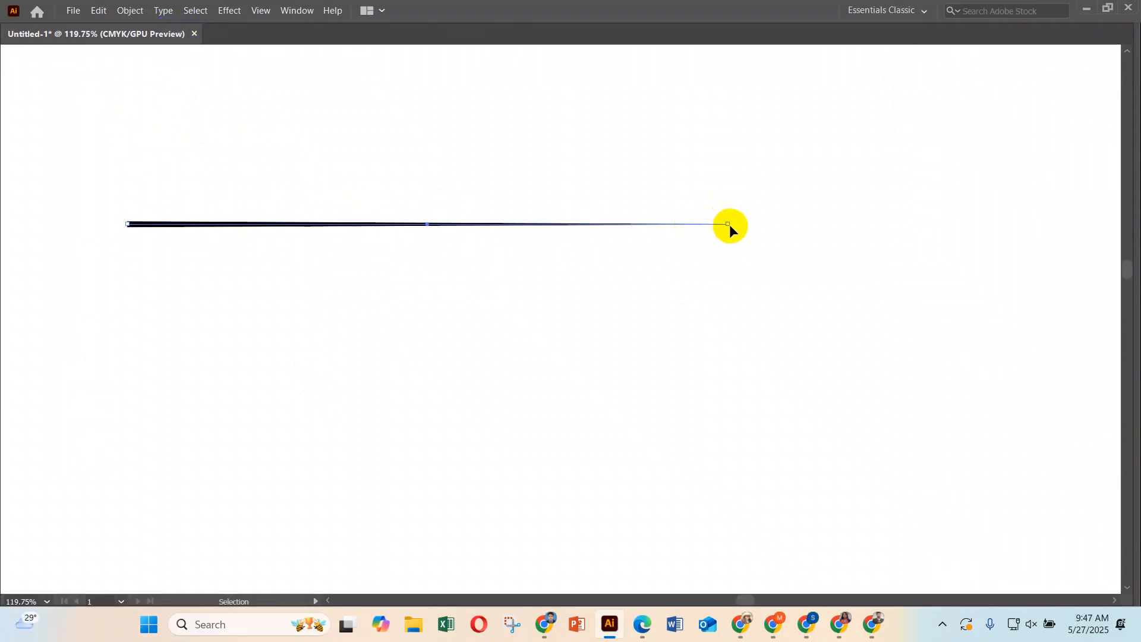
left_click_drag(729, 224, 488, 224)
left_click_drag(179, 169, 285, 270)
key("Tab")
left_click(179, 34)
left_click(179, 35)
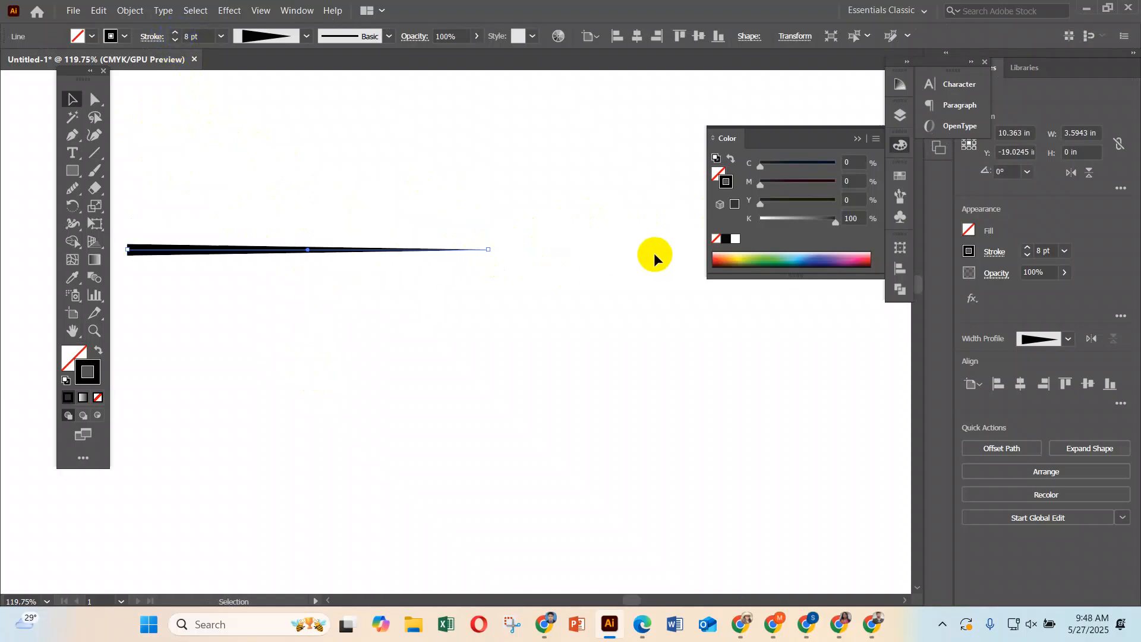
Create an art brush from the tapered line with Fixed 100% width and Stretch to Fit Stroke Length, and delete the source line.
key("F5")
mouse_move(247, 256)
left_mouse_down()
mouse_move(423, 311)
mouse_move(768, 241)
left_mouse_up()
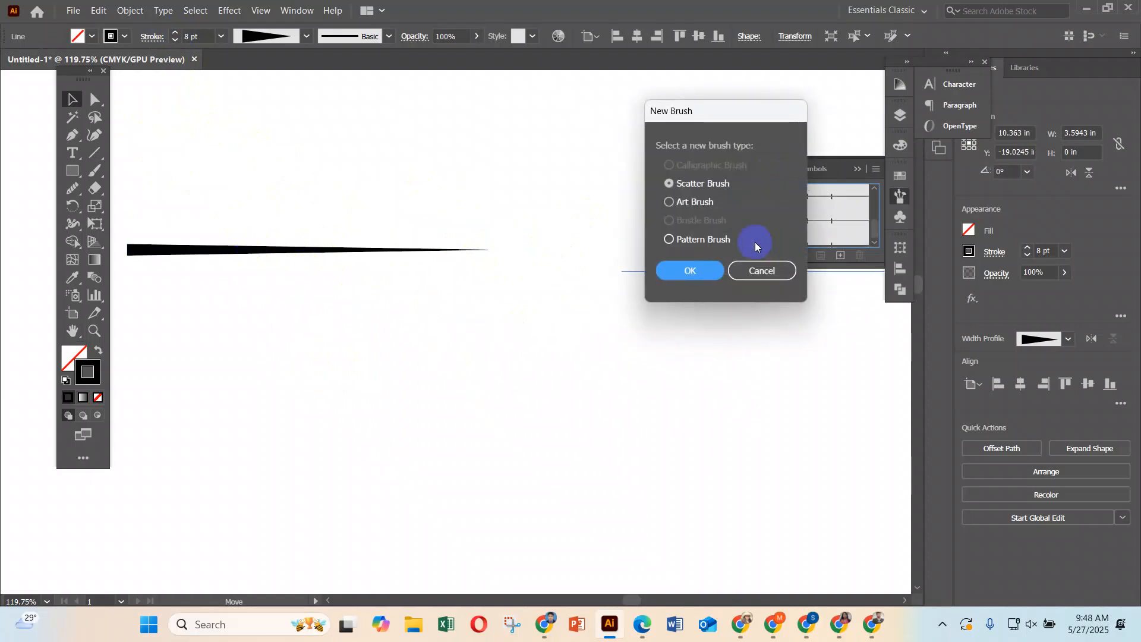
left_click(687, 205)
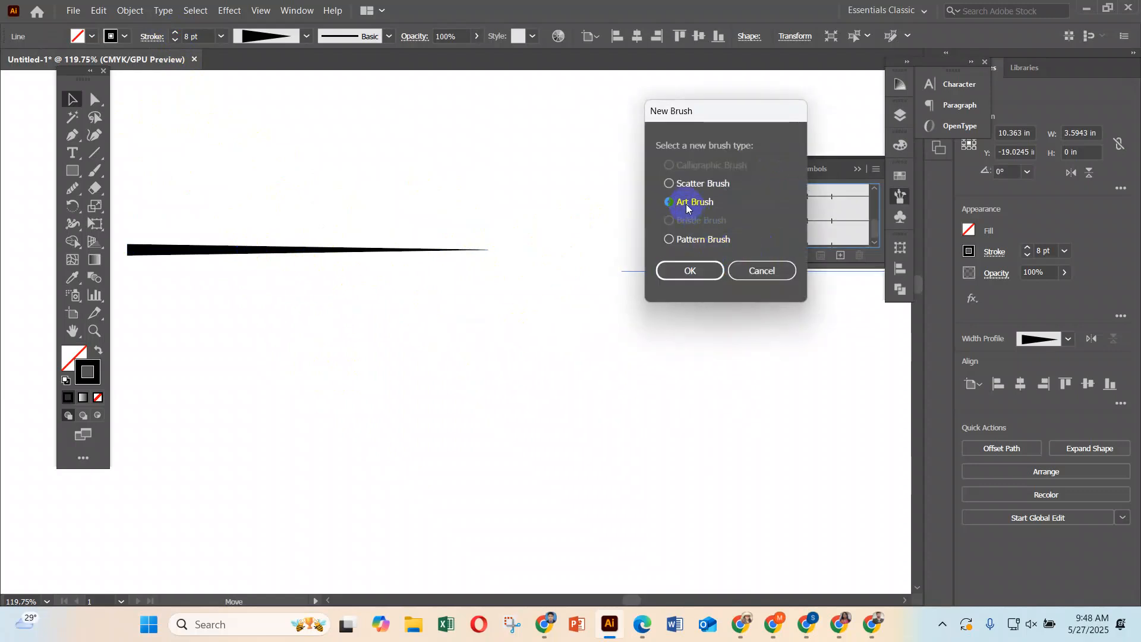
left_click(691, 270)
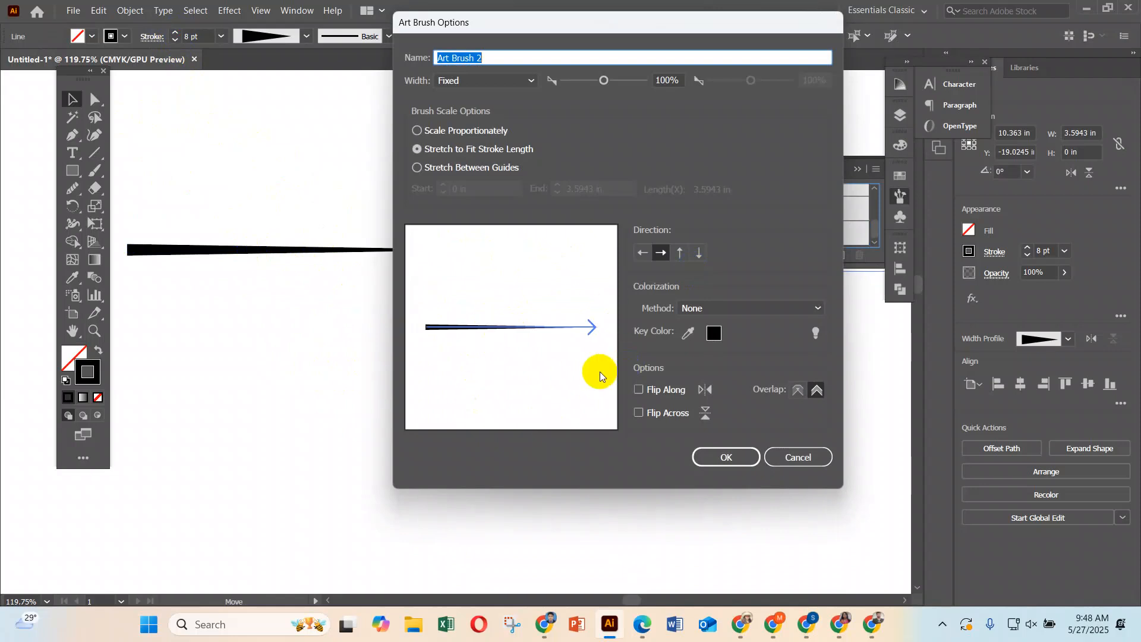
left_click(725, 458)
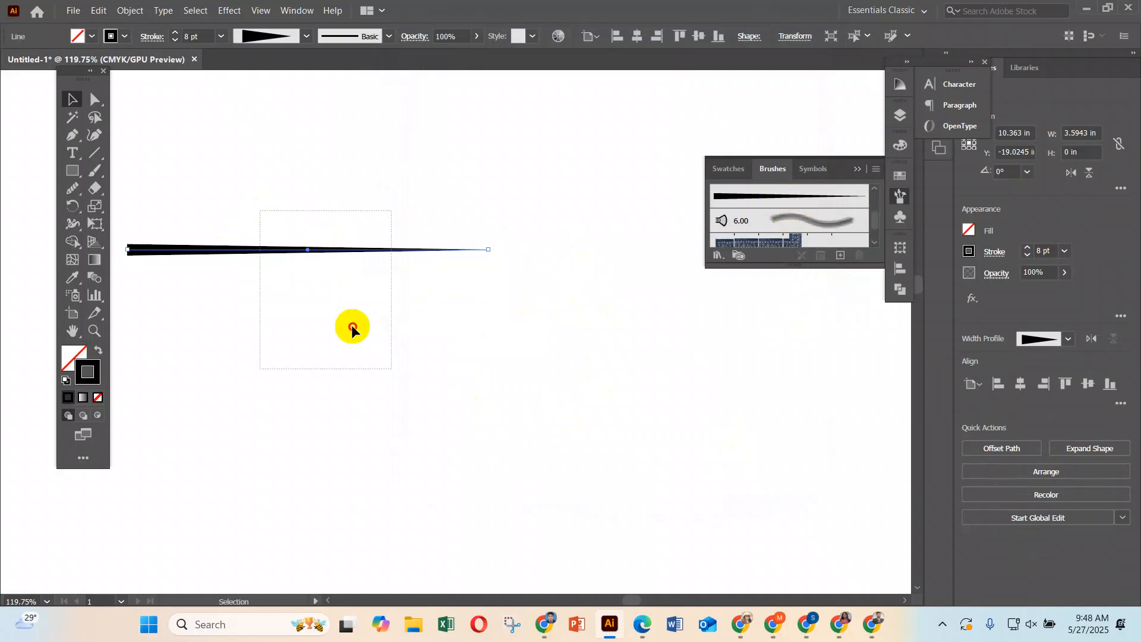
key("Delete")
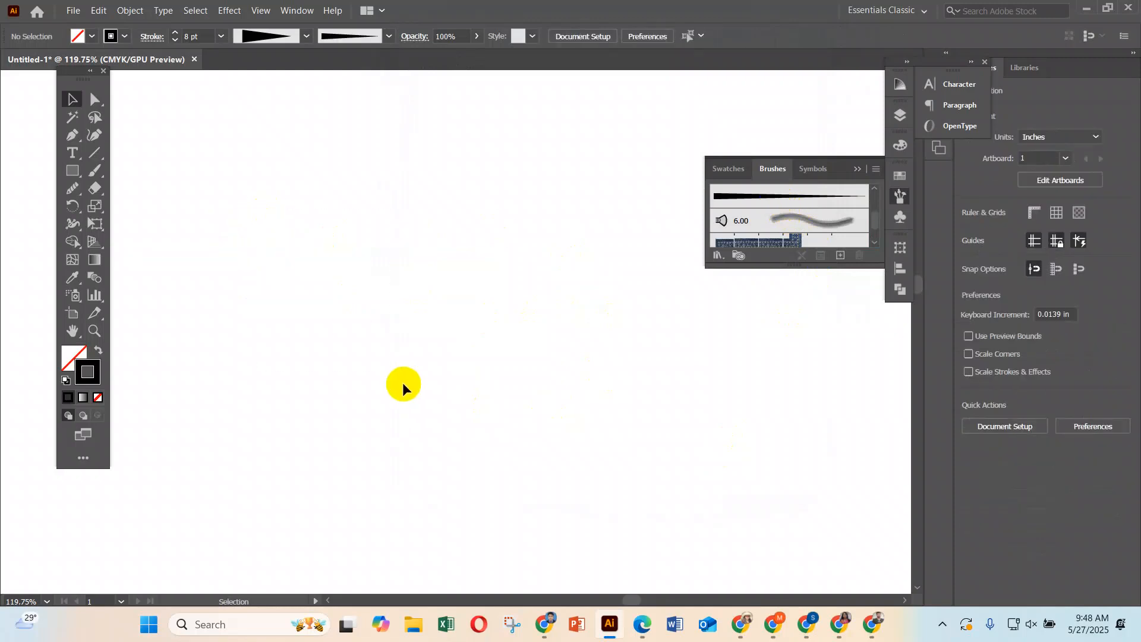
Paint a curved stem with the new tapered art brush, sweeping up and to the right from its thick base.
left_click(94, 174)
left_click(736, 201)
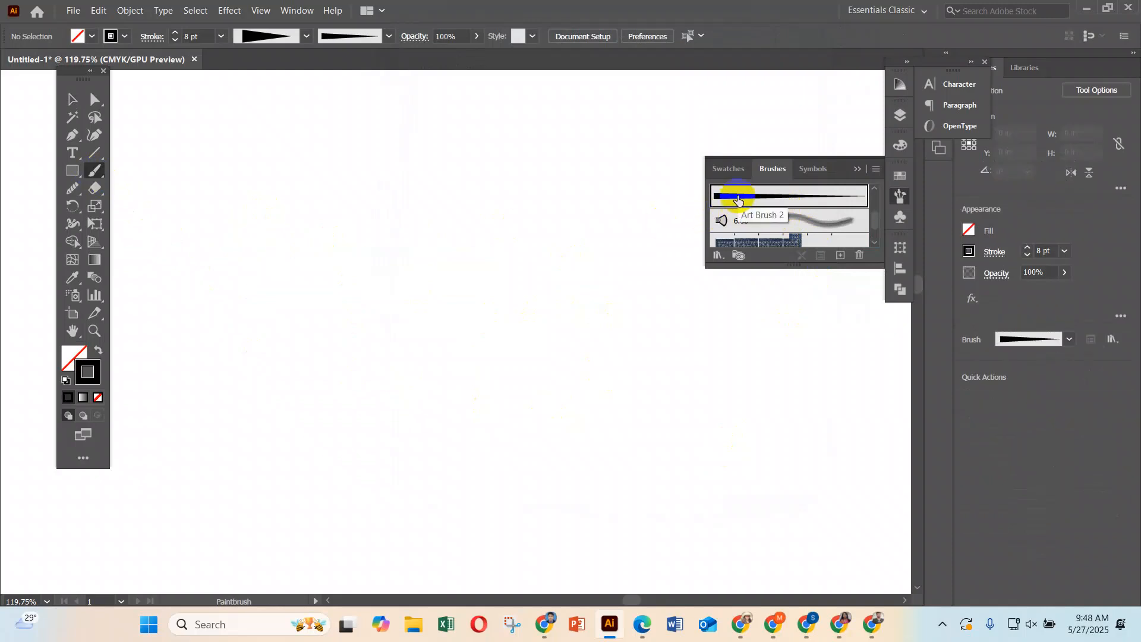
left_click_drag(250, 514, 649, 139)
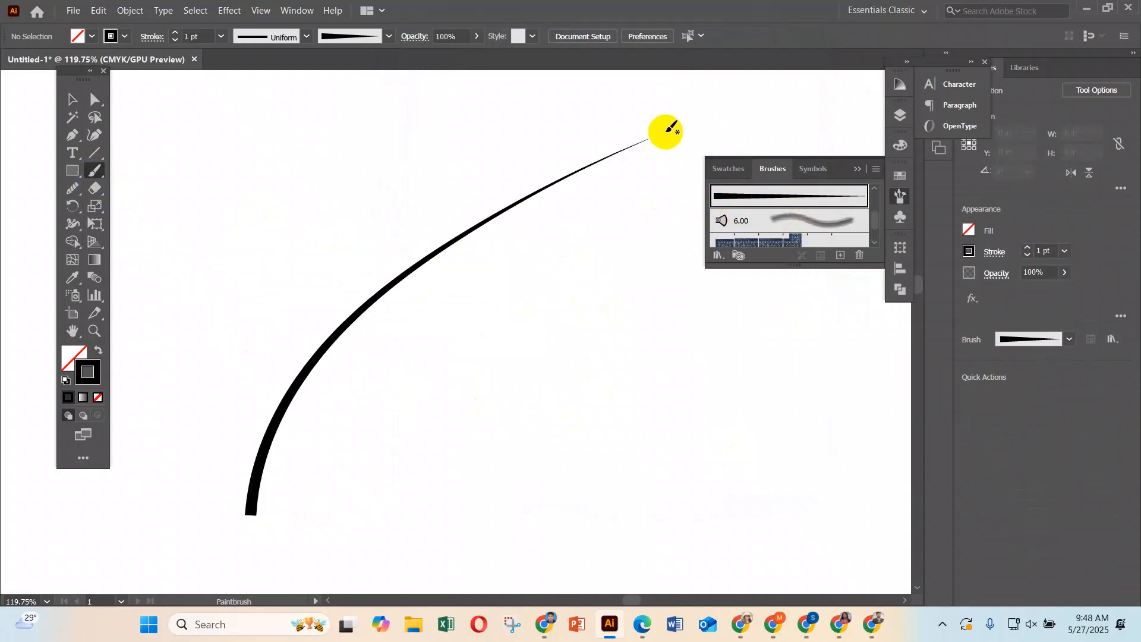
Try painting additional tapered strokes to the right of the stem, and undo them.
left_click_drag(453, 479, 753, 179)
key("ctrl+z")
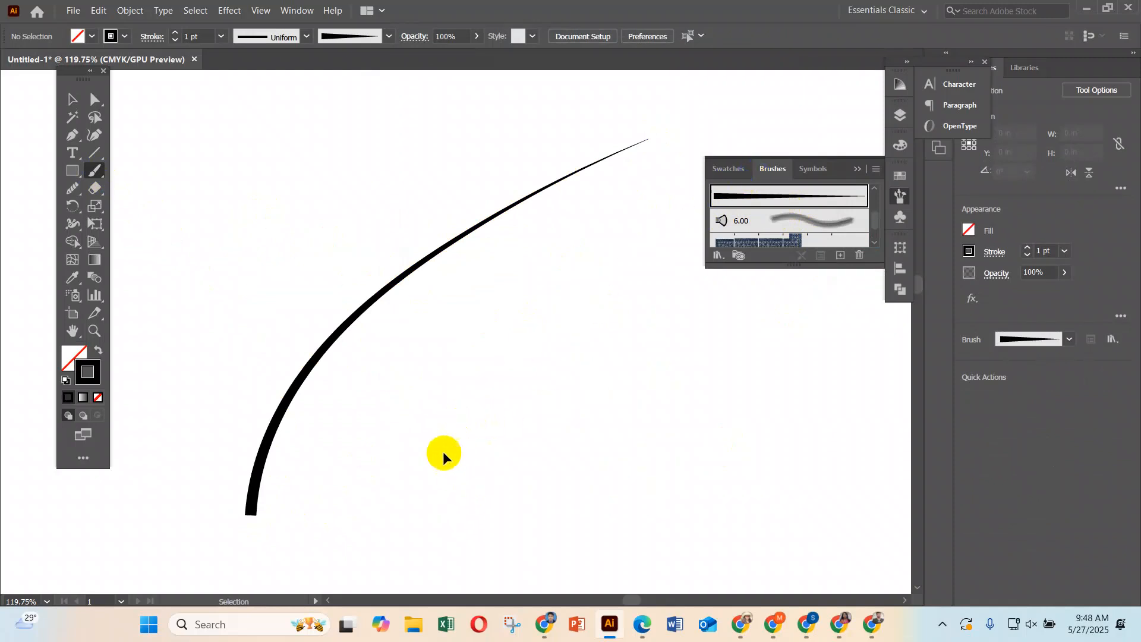
left_click_drag(435, 481, 647, 169)
left_click_drag(604, 311, 690, 173)
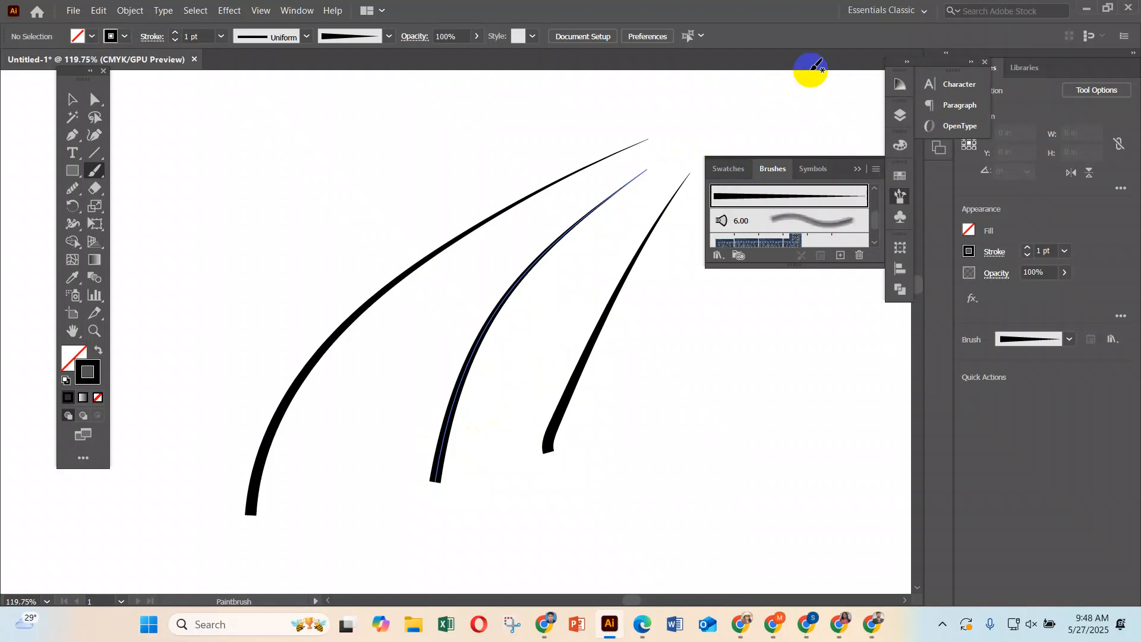
key("ctrl+z")
key("ctrl+z")
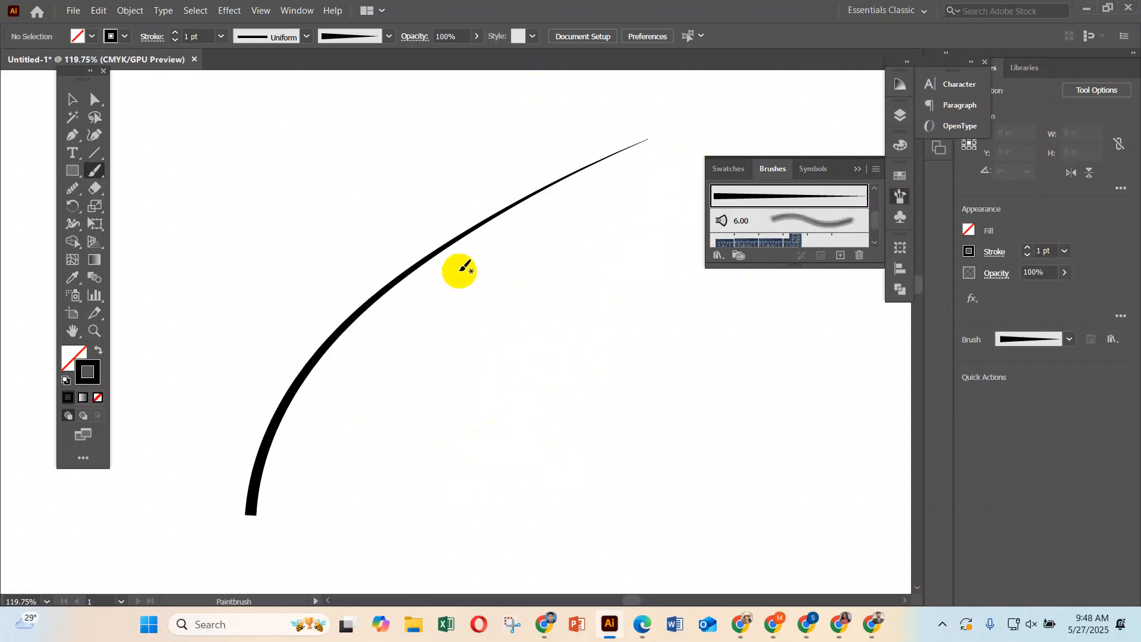
Select the painted stem and smooth its path toward the thin upper end with the Smooth tool.
left_click(73, 101)
left_click_drag(331, 208, 479, 433)
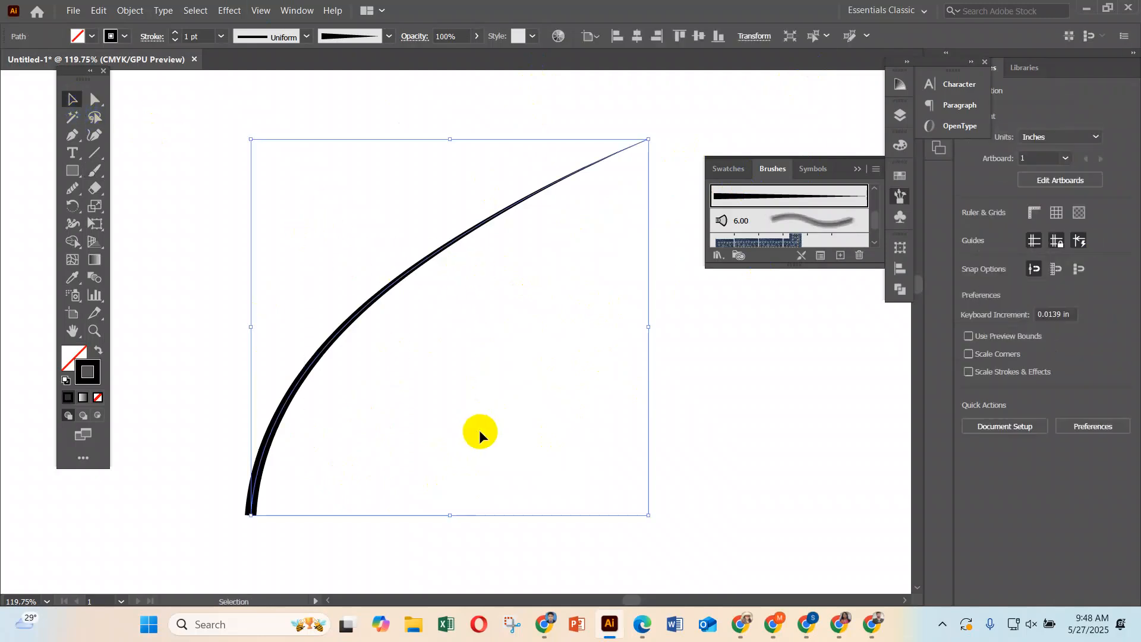
left_click(76, 190)
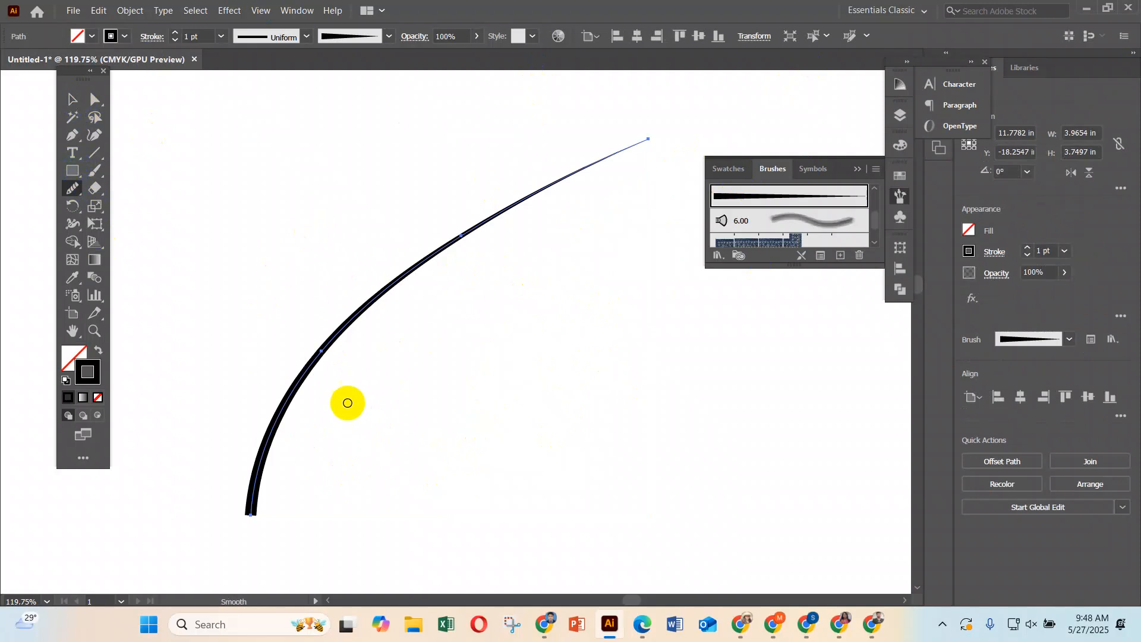
mouse_move(556, 156)
left_mouse_down()
mouse_move(351, 310)
mouse_move(548, 176)
mouse_move(624, 160)
left_mouse_up()
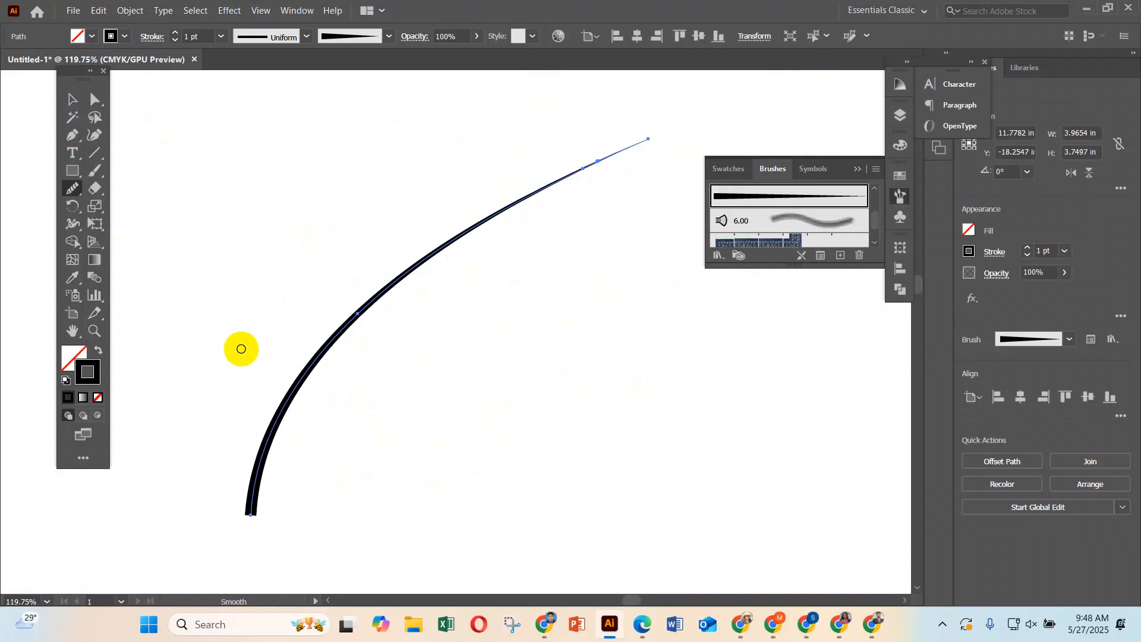
Delete the stem's middle anchor point and pull the handle near its upper end outward to the left.
left_click(93, 140)
left_click_drag(73, 144, 141, 173)
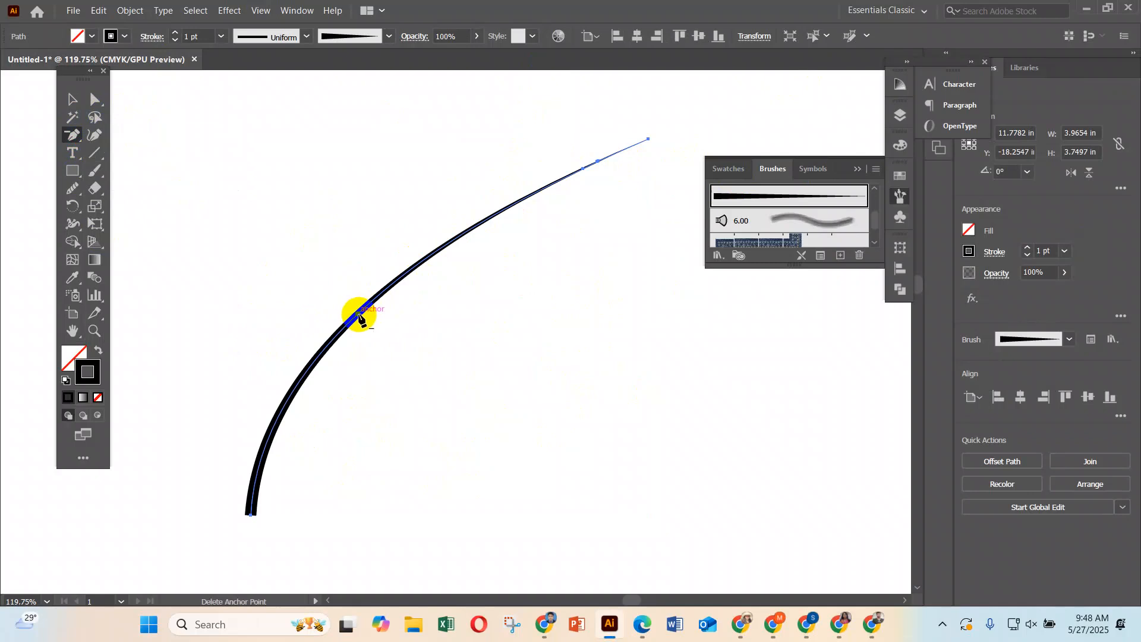
left_click(359, 316)
left_click(89, 109)
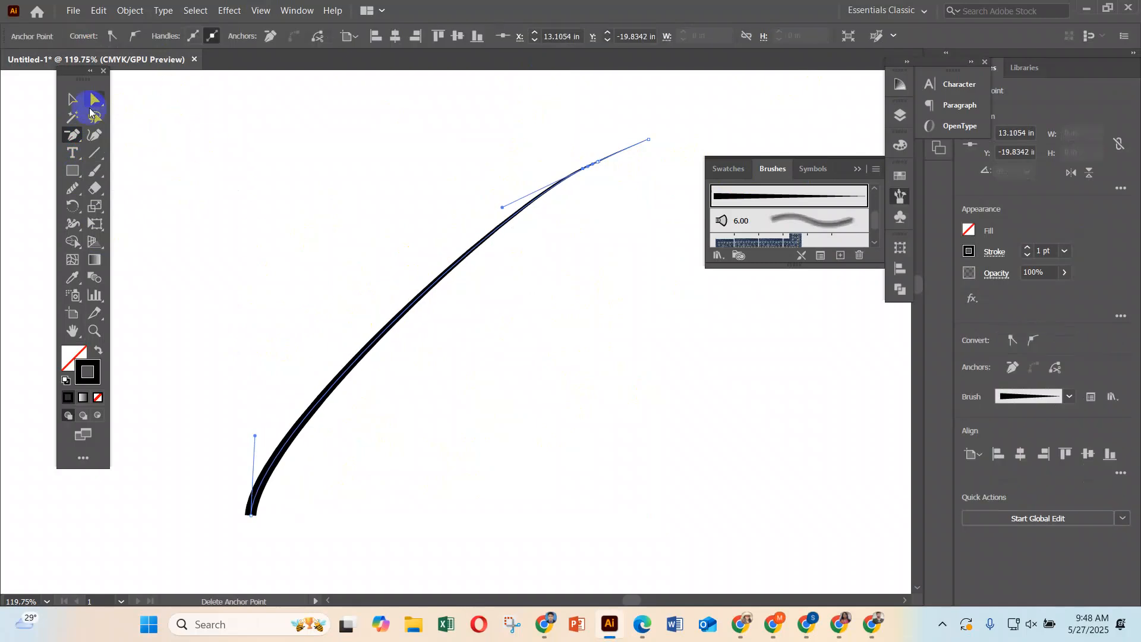
left_click_drag(502, 207, 305, 196)
mouse_move(562, 132)
left_mouse_down()
mouse_move(793, 339)
mouse_move(752, 351)
left_mouse_up()
left_click_drag(647, 283, 476, 303)
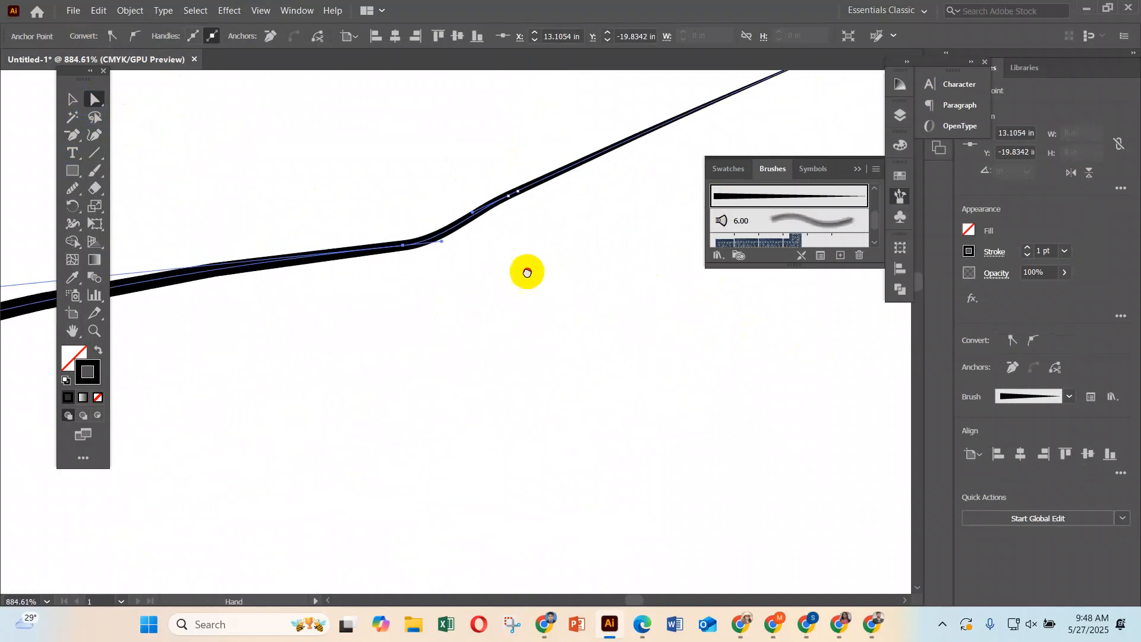
Remove the clustered extra anchor points near the stem's thin end, leaving only its two end anchors.
left_click(81, 185)
left_click(72, 136)
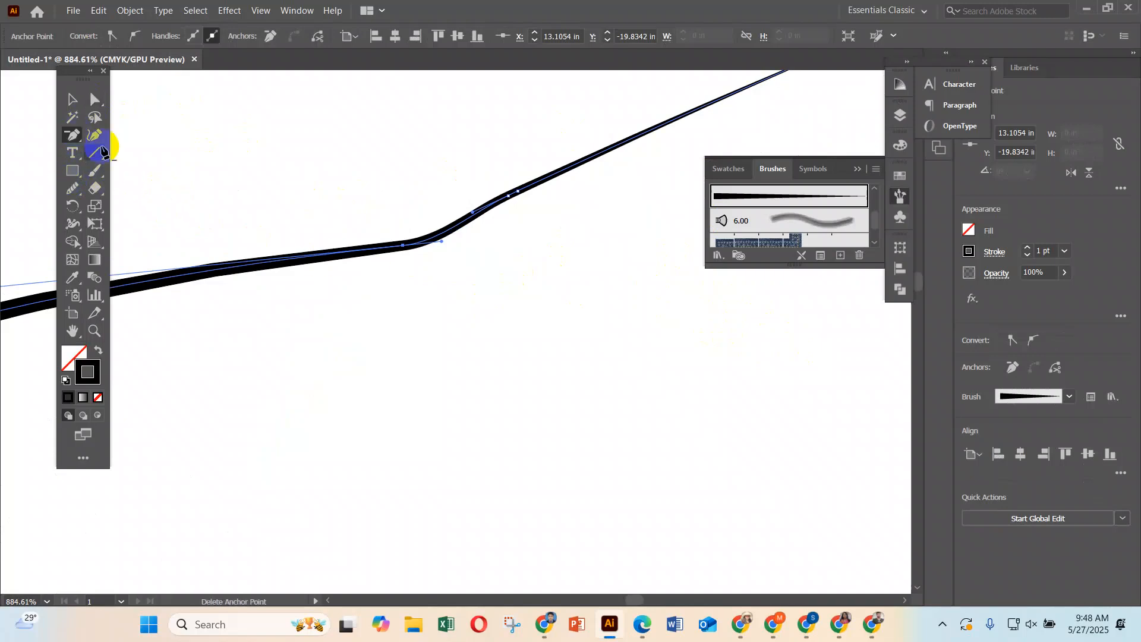
left_click(406, 250)
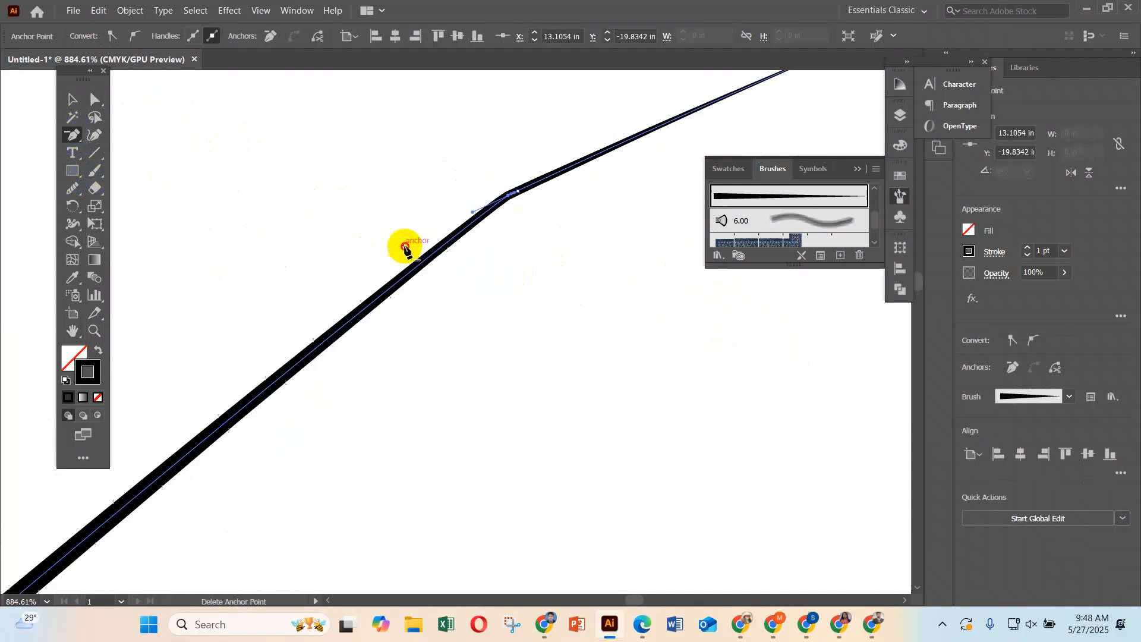
left_click(509, 195)
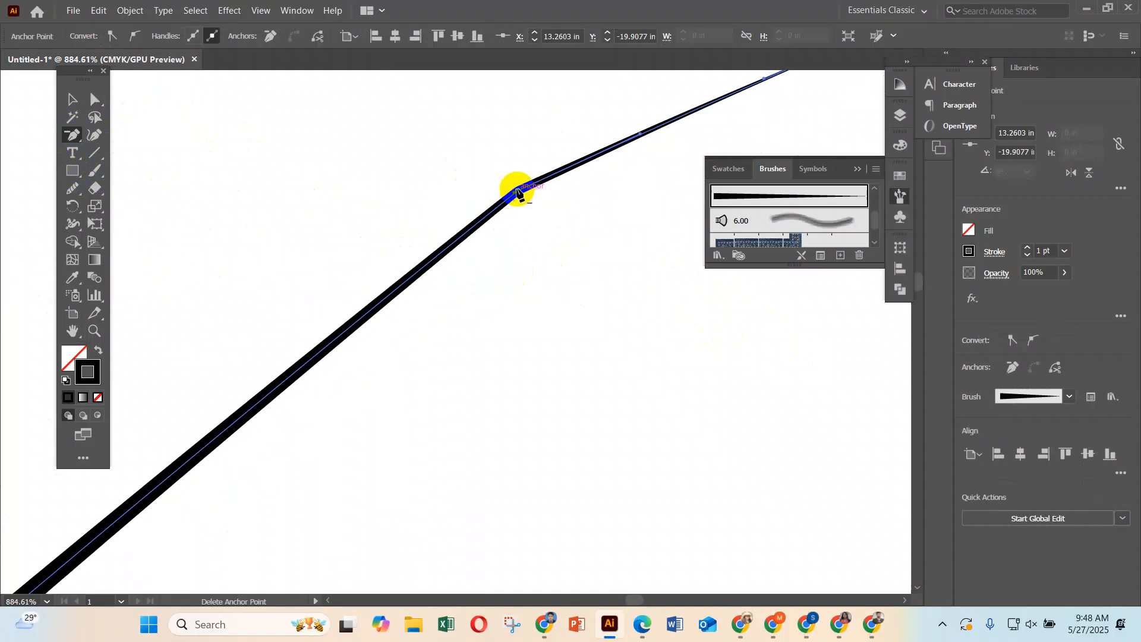
left_click(517, 192)
Pull the direction handle of the stem's tip outward to the left to bend the stem into an arc.
left_click(112, 100)
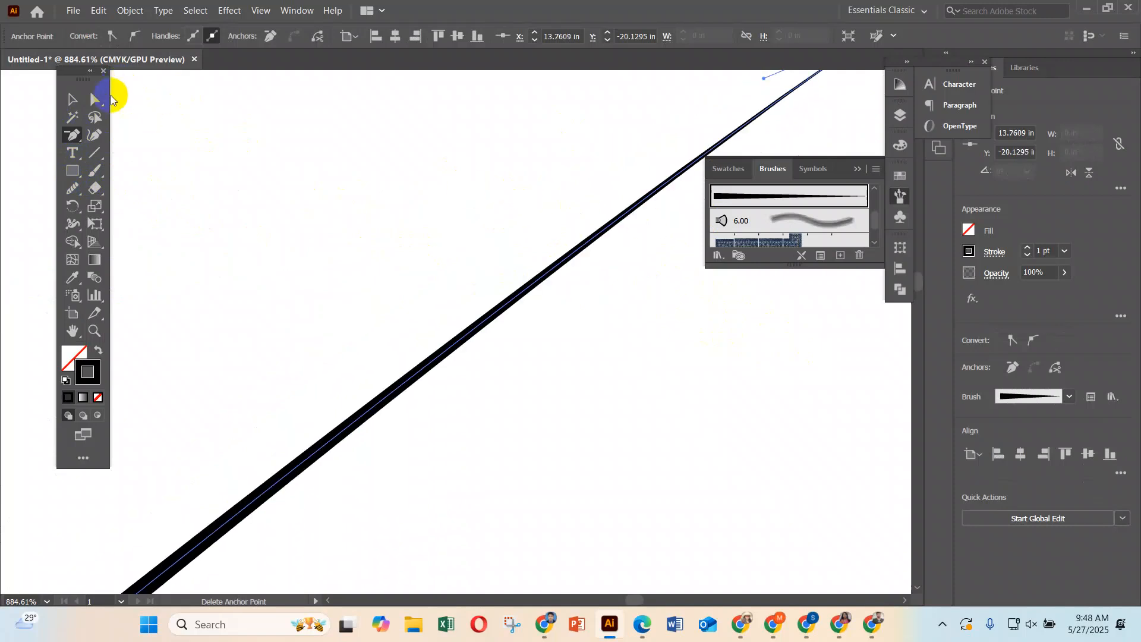
key("ctrl+minus")
key("ctrl+minus")
key("ctrl+minus")
key("ctrl+minus")
left_click_drag(285, 367, 515, 116)
key("ctrl+minus")
key("ctrl+minus")
key("ctrl+minus")
key("ctrl+minus")
key("ctrl+minus")
key("ctrl+minus")
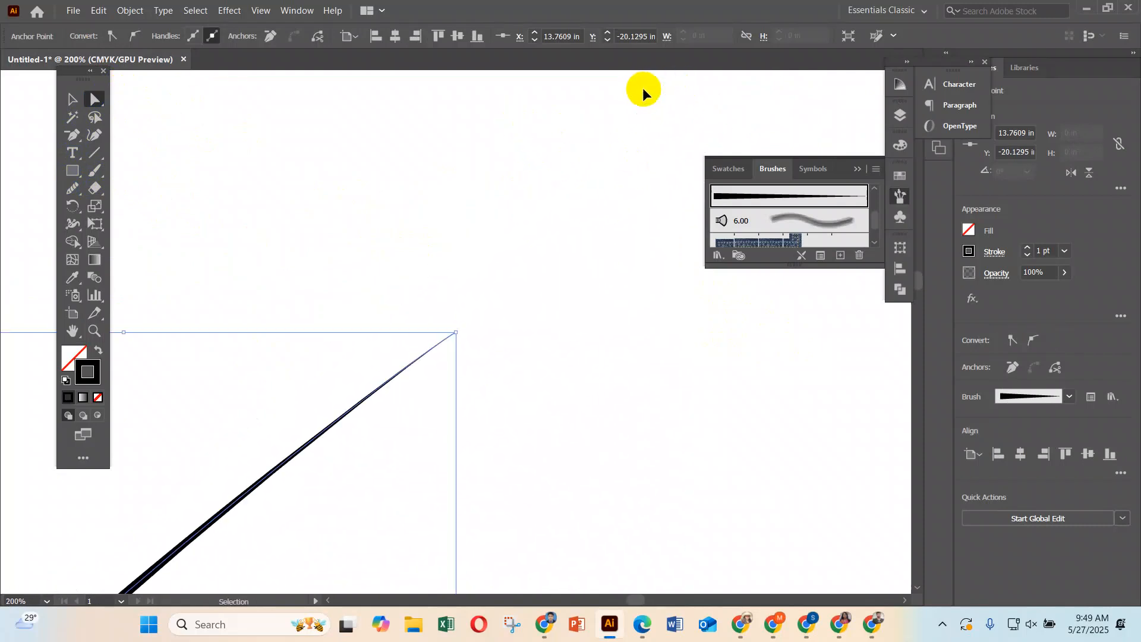
key("a")
key("ctrl+plus")
key("ctrl+plus")
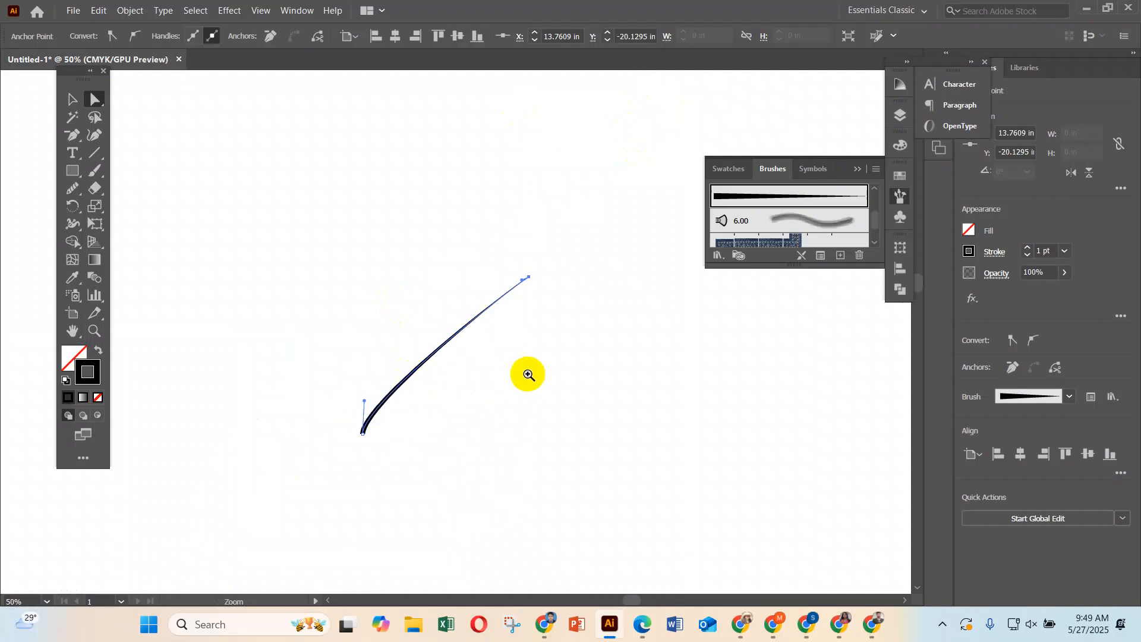
left_click_drag(458, 204, 256, 257)
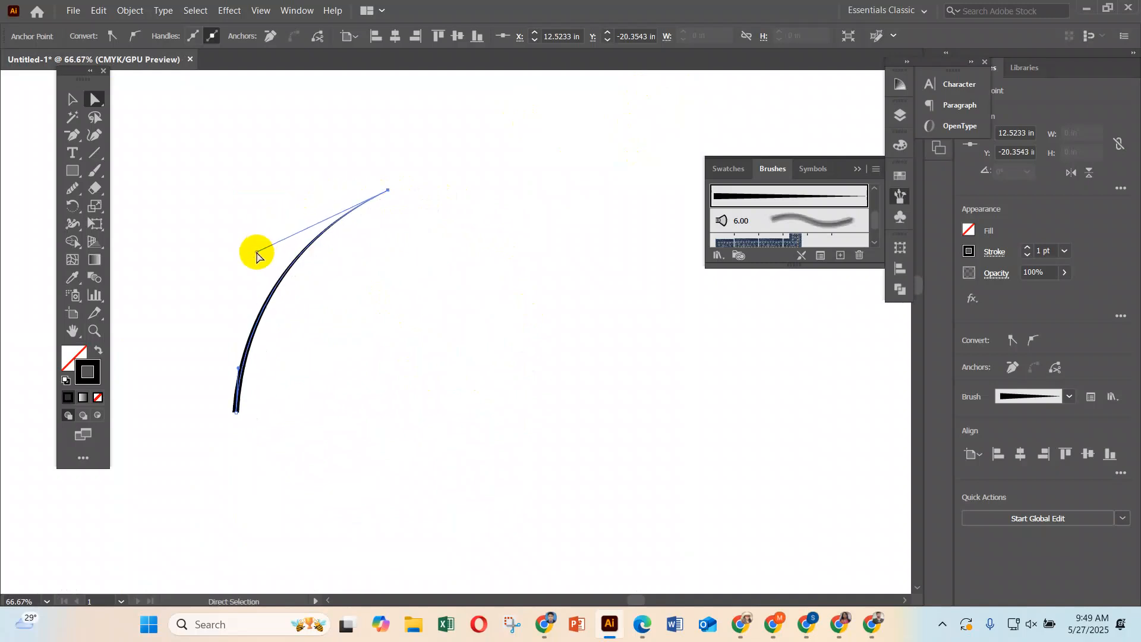
Refine the stem's arc by lengthening the base handle upward and lowering the tip's handle slightly, and deselect it.
key("ctrl+plus")
key("ctrl+plus")
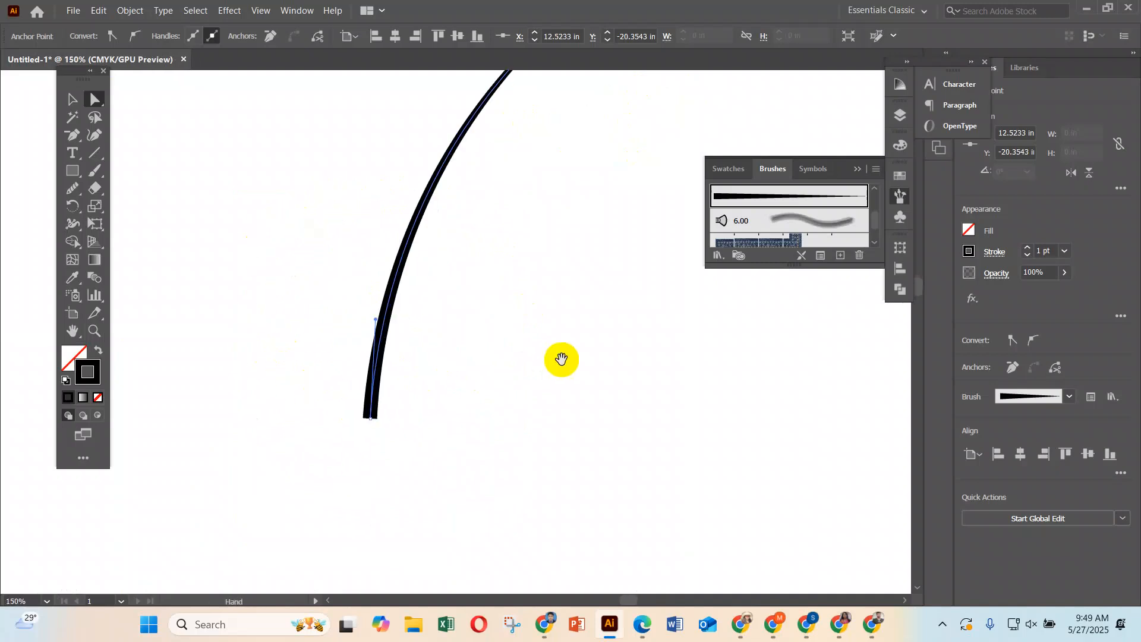
left_click_drag(254, 342, 251, 297)
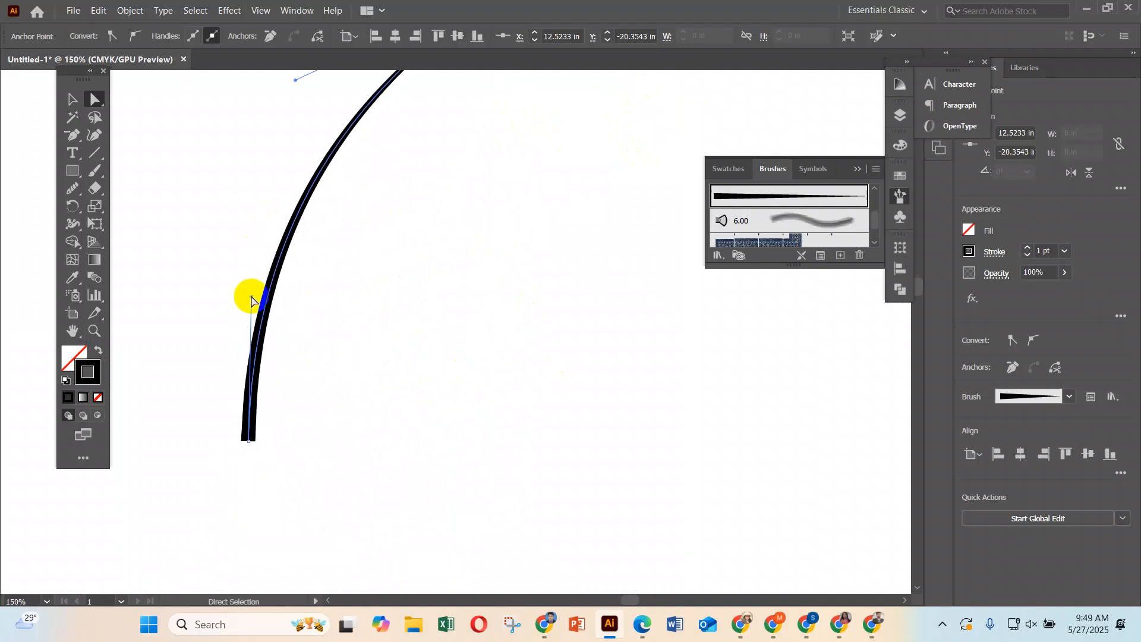
scroll(392, 336, "up", 5)
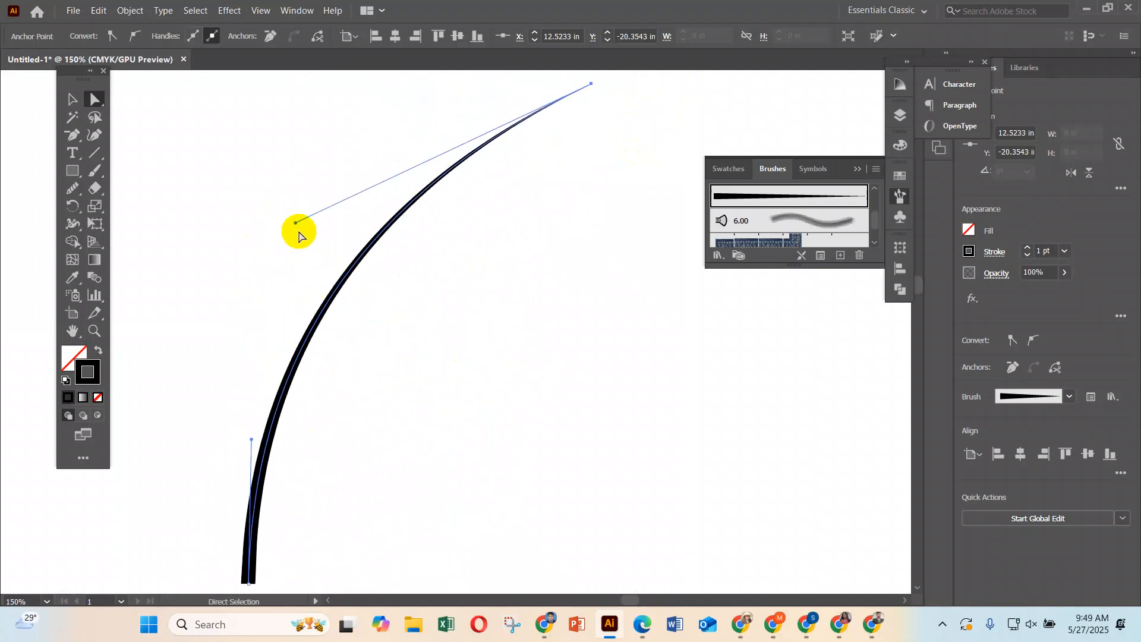
left_click_drag(296, 225, 297, 243)
scroll(254, 240, "up", 2)
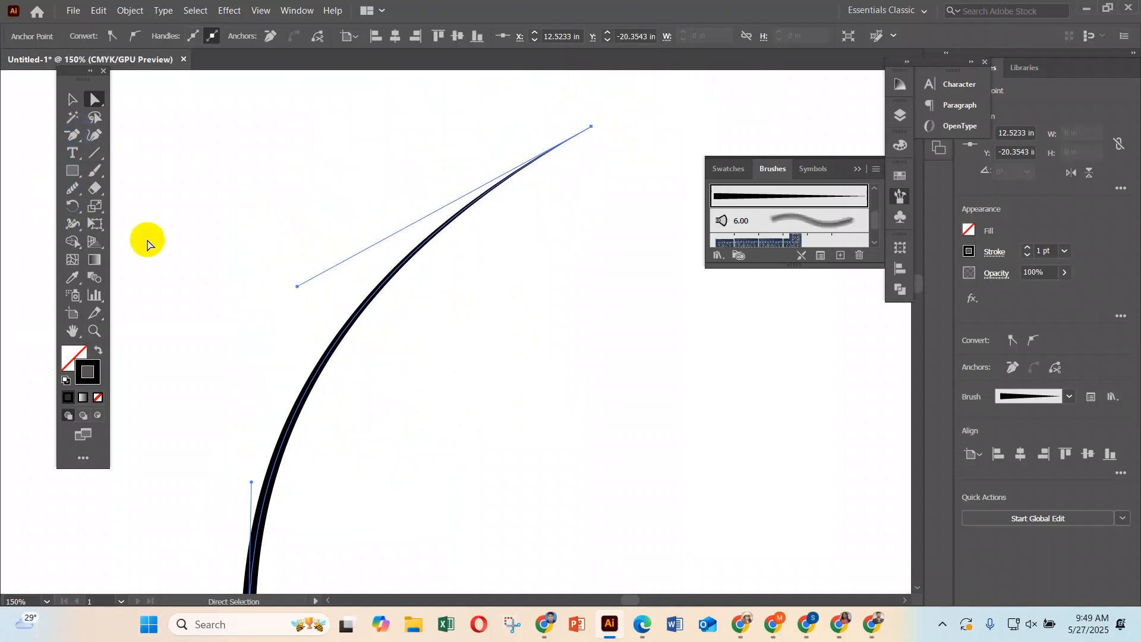
scroll(466, 349, "down", 3)
left_click_drag(296, 229, 298, 243)
left_click(694, 442)
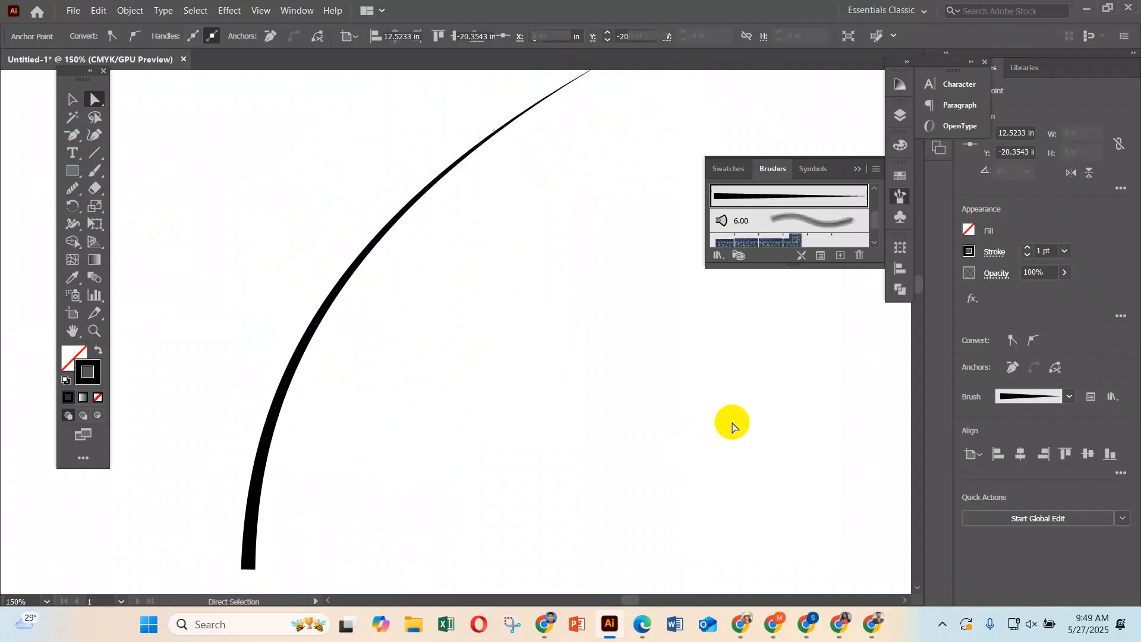
Draw a flat horizontal ellipse about 1.33 by 0.24 in to the right of the stem.
left_click(75, 174)
left_click(140, 204)
left_click_drag(426, 362, 589, 391)
Convert the ellipse's left and right anchors to sharp corners and swap its fill and stroke for a solid black leaf.
left_click(75, 137)
left_click(148, 180)
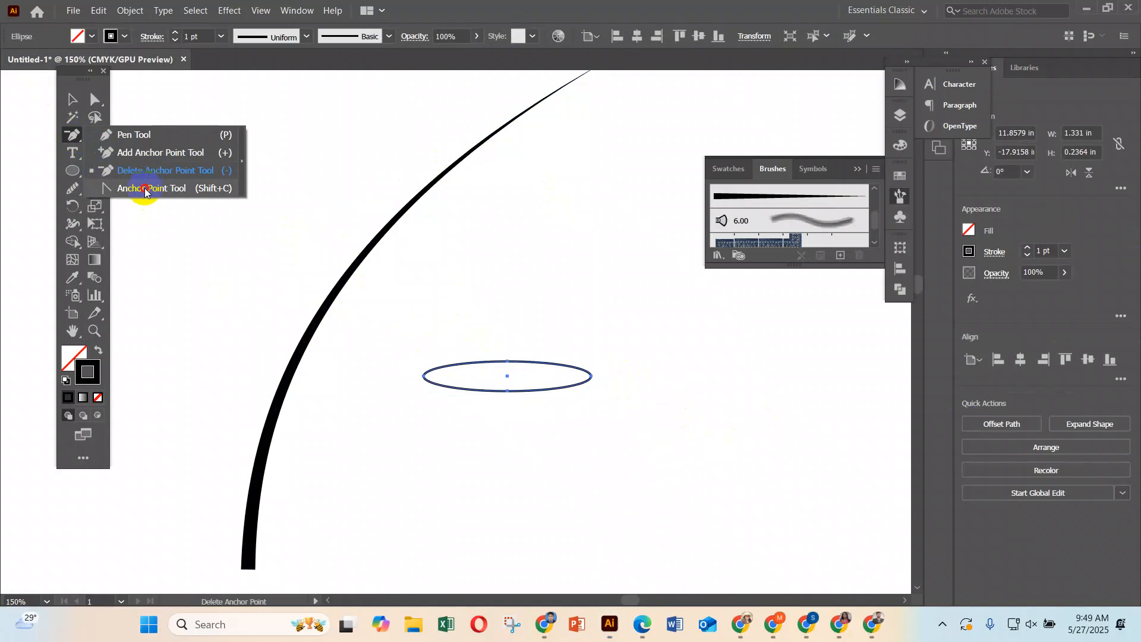
left_click(146, 188)
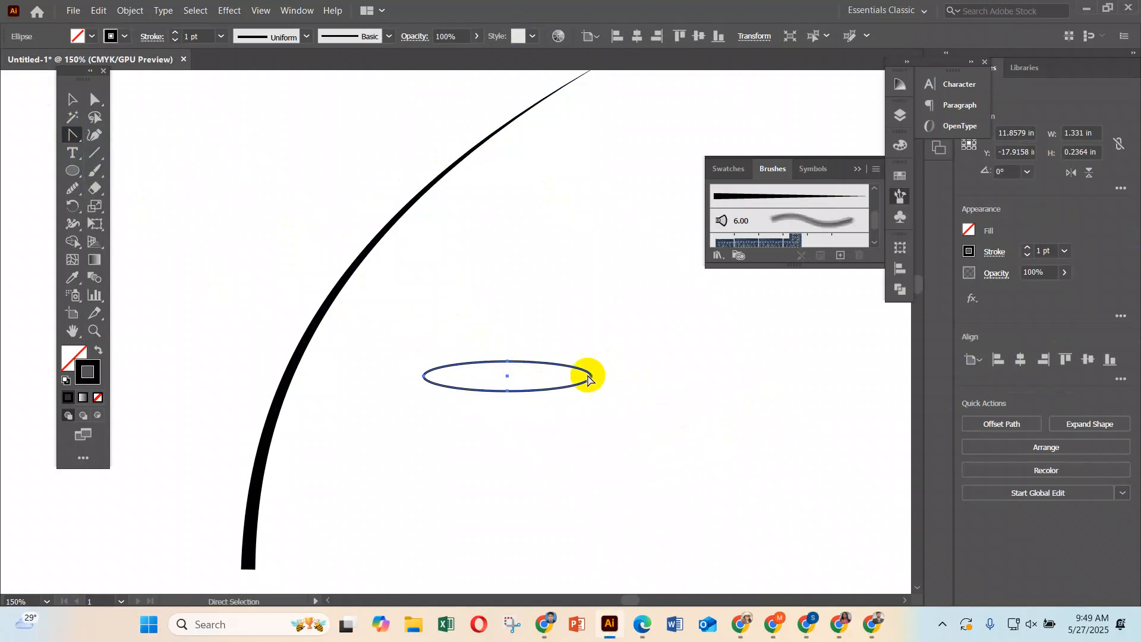
left_click(587, 374, "ctrl")
left_click(442, 331, "ctrl")
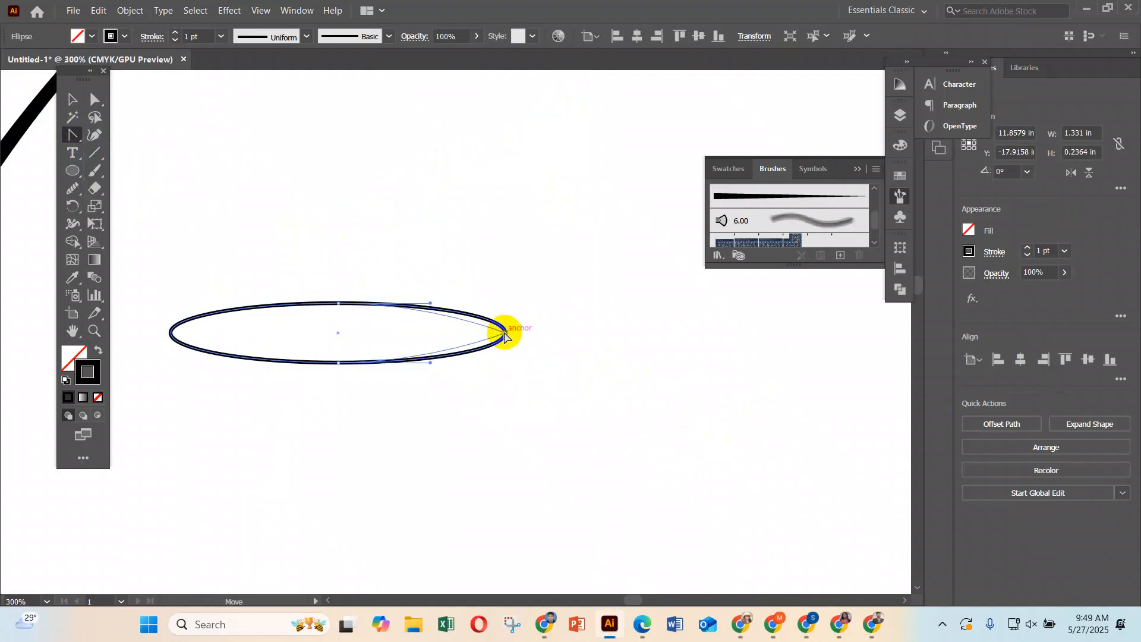
left_click(505, 334)
left_click(171, 334)
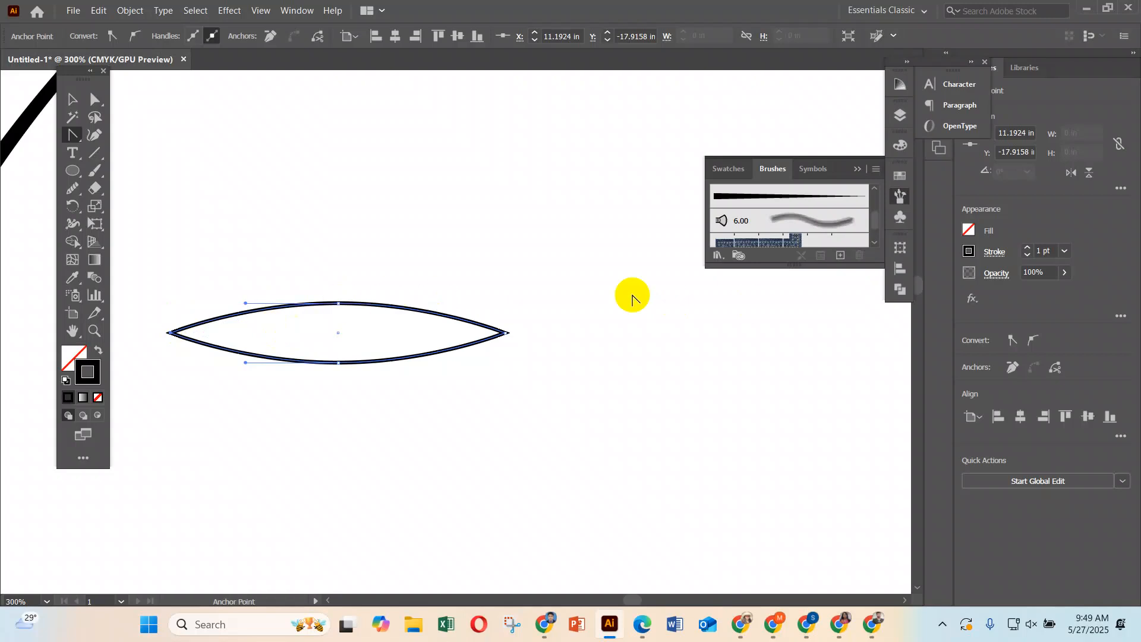
left_click(74, 103)
left_click(347, 329)
left_click(105, 350)
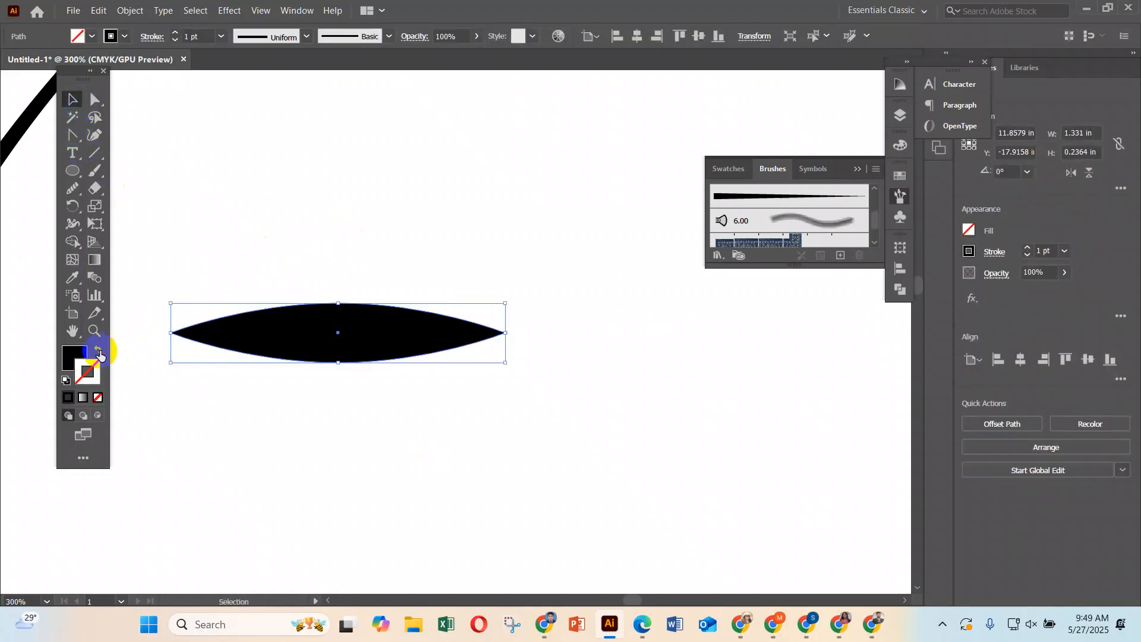
Create an art brush from the black leaf shape and delete the source shape.
left_click_drag(392, 328, 797, 224)
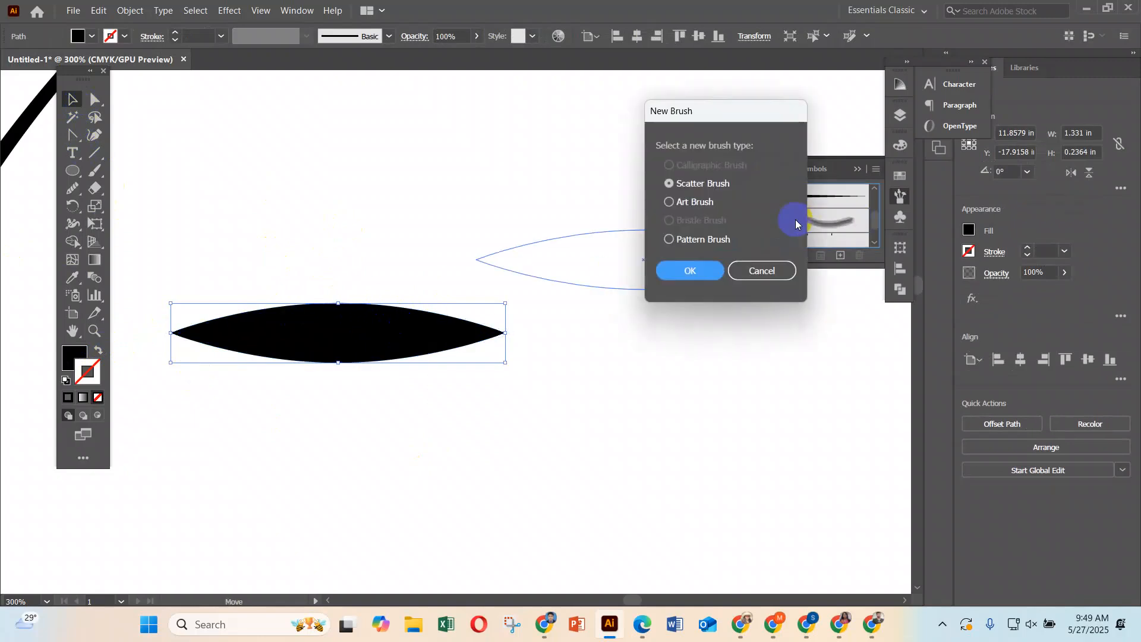
left_click(687, 271)
left_click(724, 456)
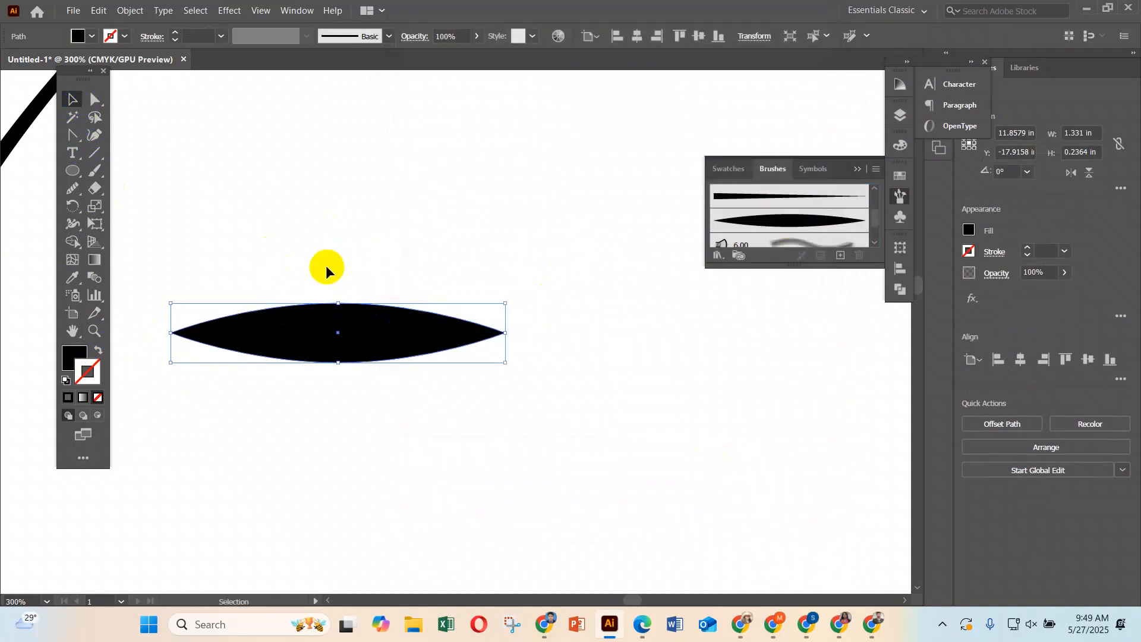
key("Delete")
Try painting a long leaf with the leaf brush from the stem's lower part toward the upper right, and undo it.
left_click(99, 177)
key("space")
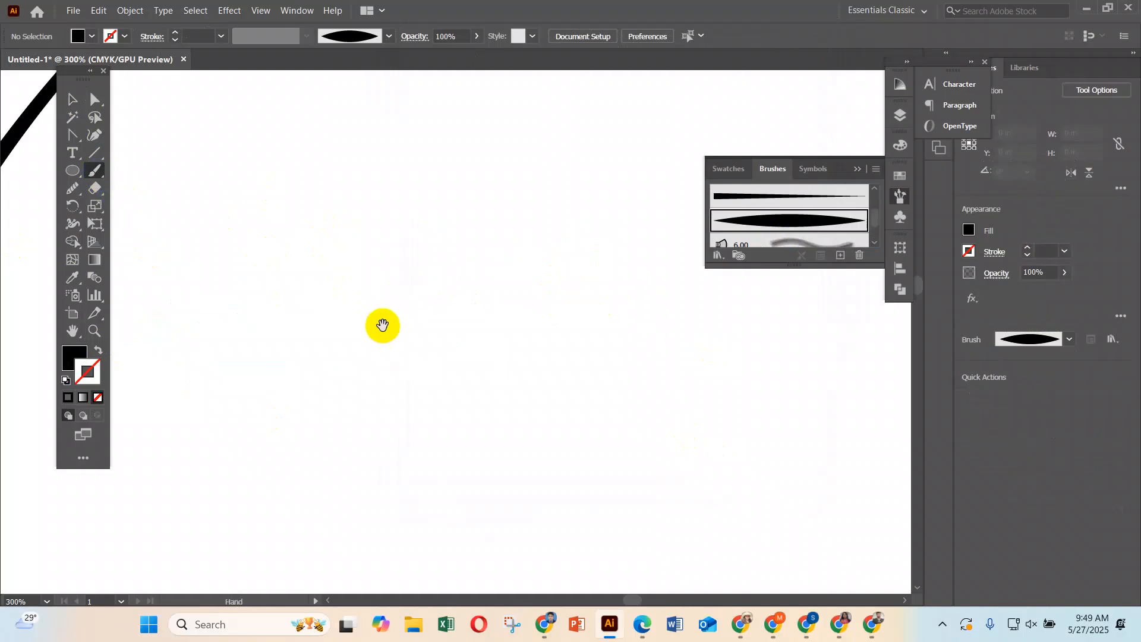
left_click_drag(383, 326, 847, 346)
left_click_drag(427, 415, 401, 167)
mouse_move(272, 446)
left_mouse_down()
mouse_move(439, 305)
mouse_move(573, 216)
left_mouse_up()
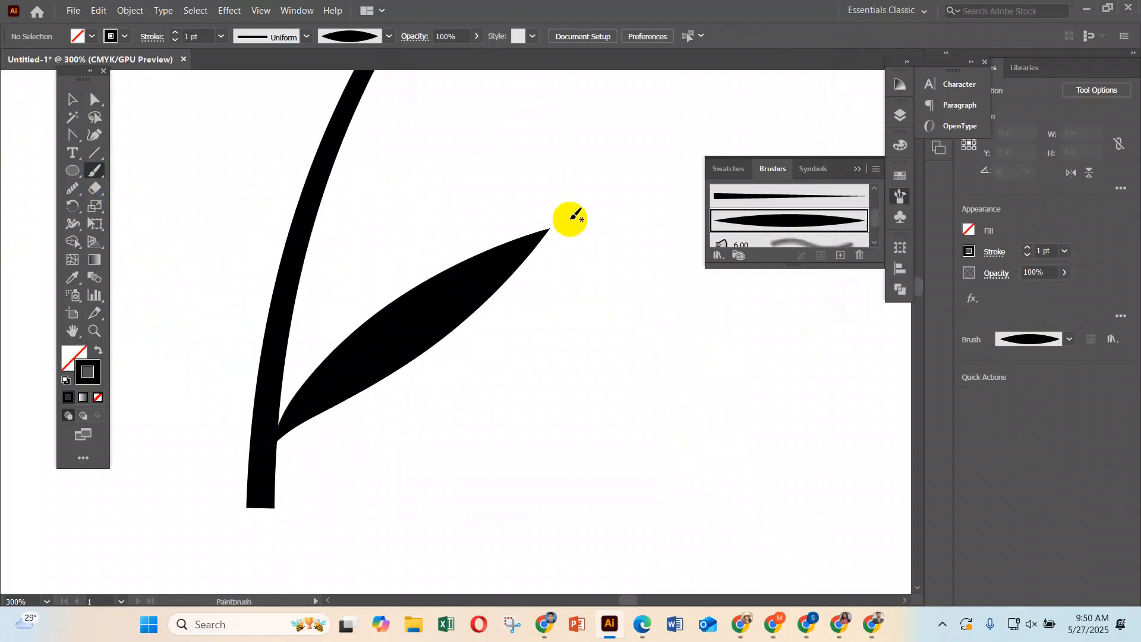
scroll(438, 438, "up", 3)
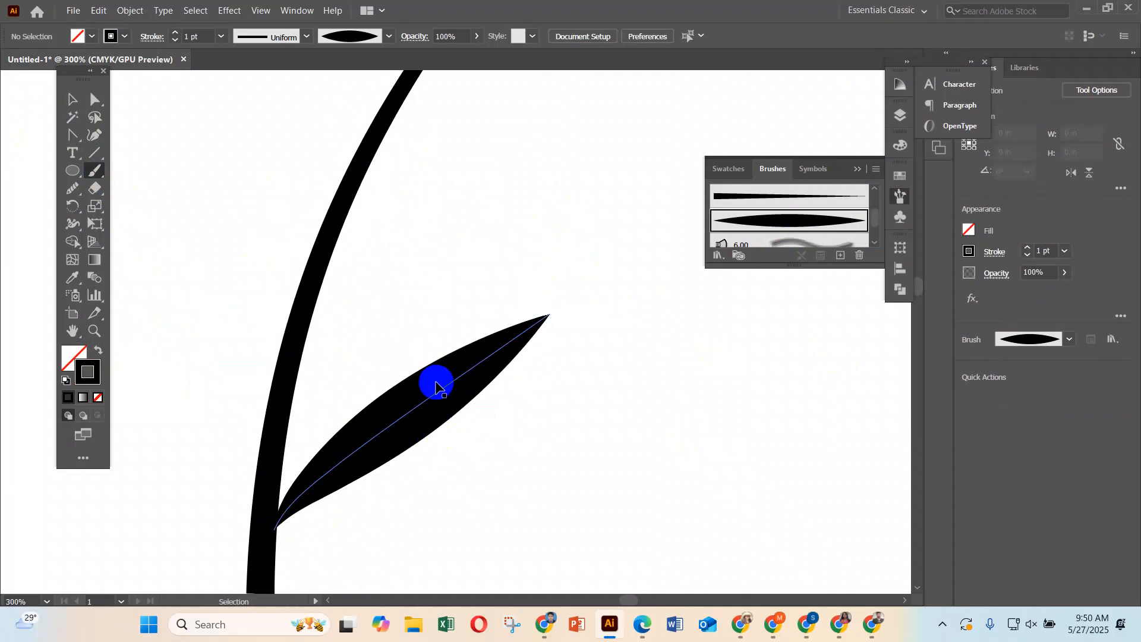
key("ctrl+z")
Paint a curved leaf from the lower stem toward the upper right and set its stroke weight to 0.5 pt.
key("shift+x")
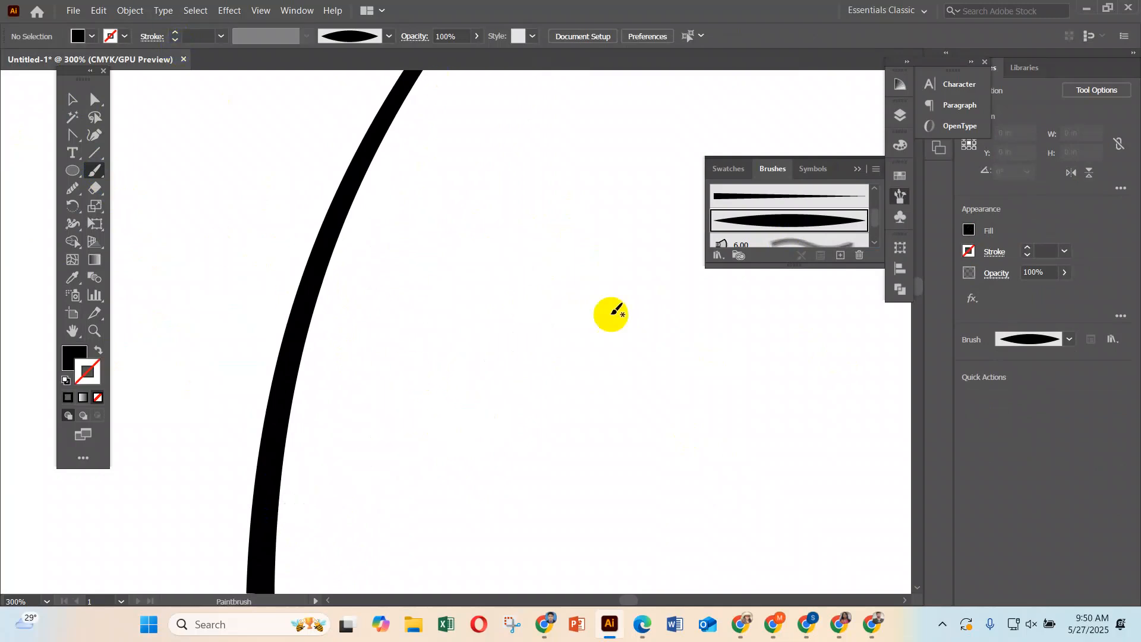
left_click_drag(280, 492, 488, 304)
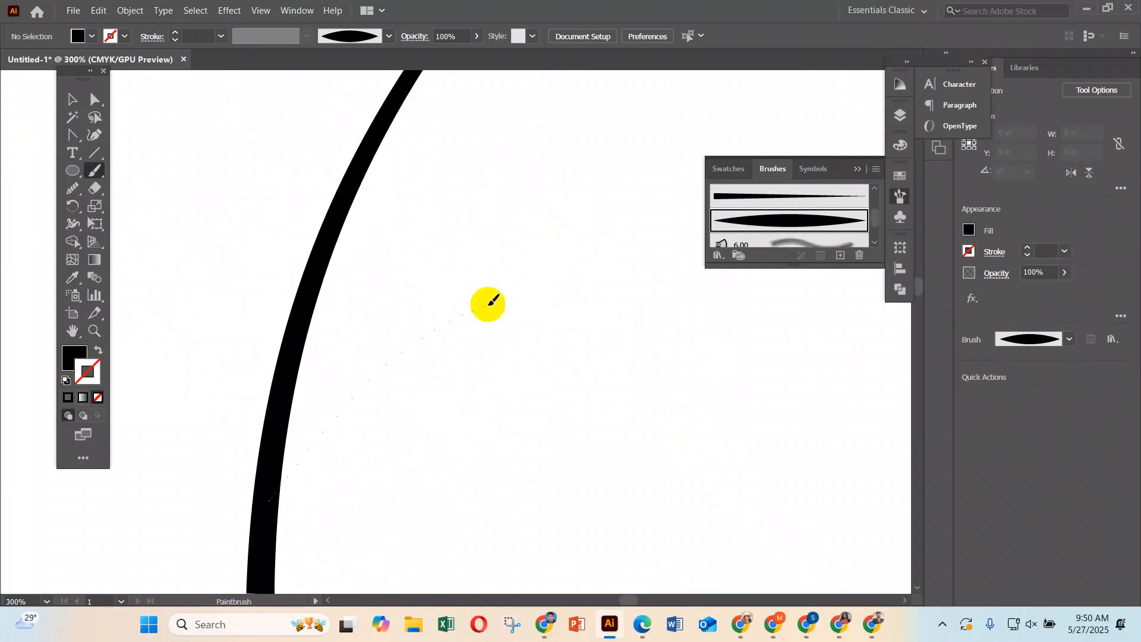
left_click(387, 351, "ctrl")
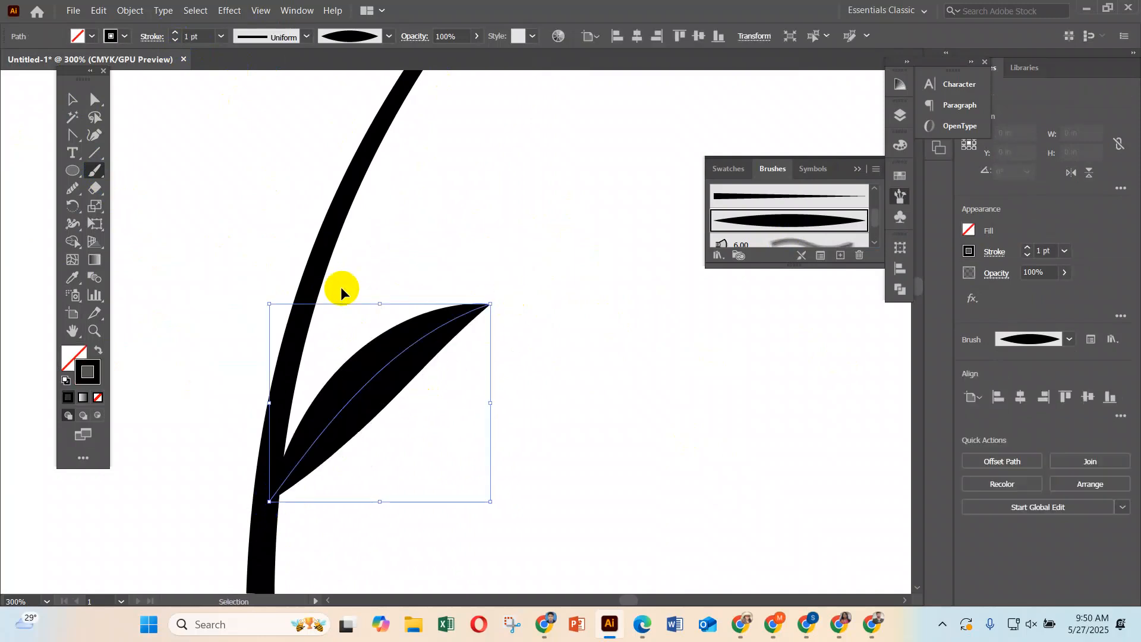
left_click(176, 41)
left_click(175, 41)
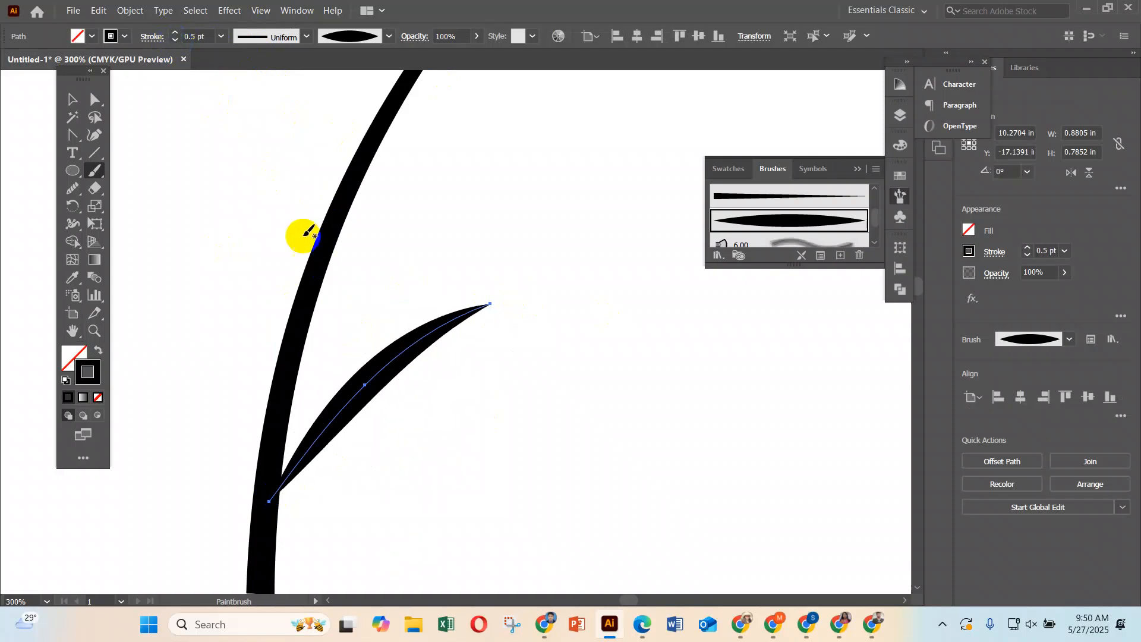
Paint a series of 0.5 pt leaves with the leaf brush along the lower and middle right side of the stem.
left_click_drag(309, 344, 535, 160)
scroll(501, 242, "up", 3)
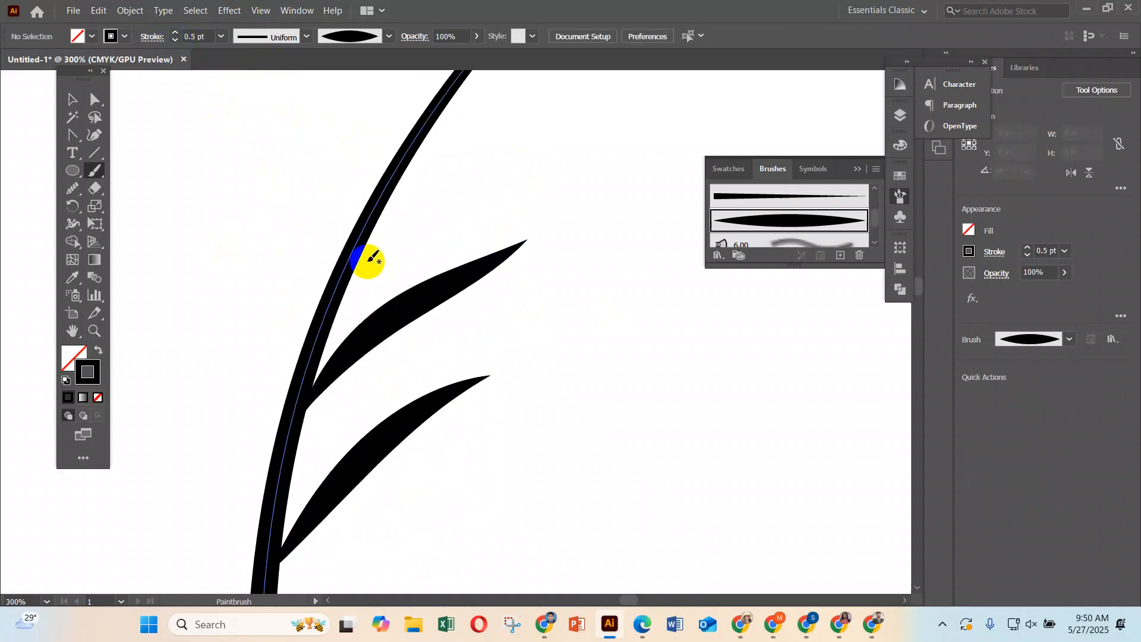
left_click_drag(357, 249, 587, 100)
scroll(543, 198, "up", 3)
mouse_move(438, 173)
left_mouse_down()
mouse_move(565, 112)
mouse_move(649, 99)
left_mouse_up()
scroll(666, 148, "up", 3)
mouse_move(523, 139)
left_mouse_down()
mouse_move(538, 124)
mouse_move(720, 85)
left_mouse_up()
Paint more leaves along the upper right side of the stem and one at its tip, undoing the extra last stroke.
left_click_drag(674, 130, 461, 315)
left_click_drag(419, 223, 631, 174)
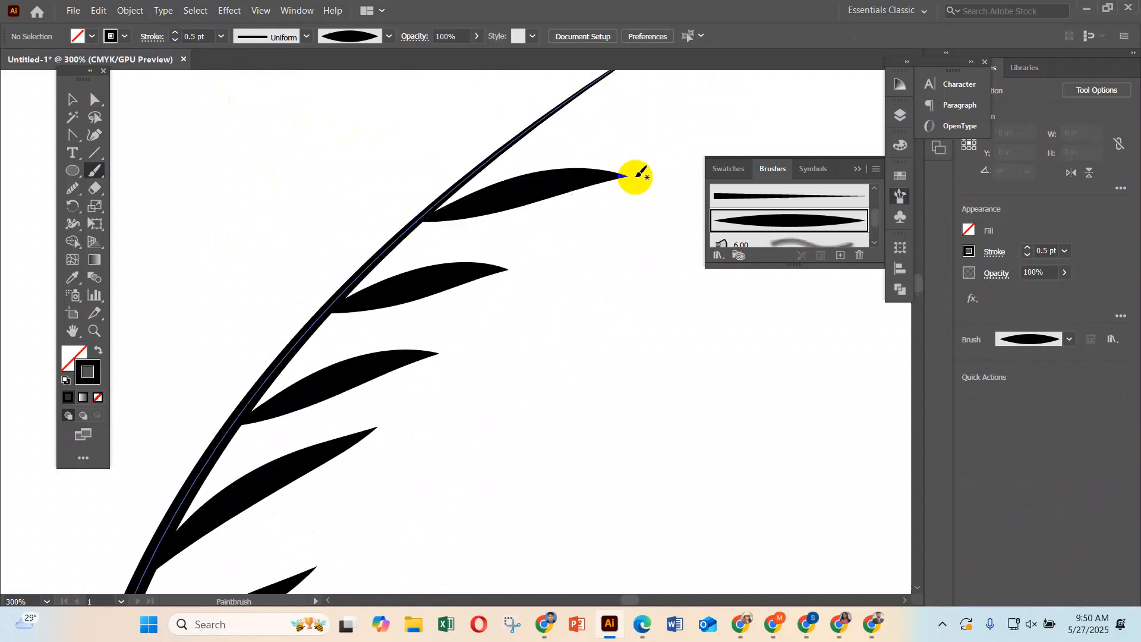
mouse_move(531, 126)
left_mouse_down()
mouse_move(654, 122)
mouse_move(502, 271)
left_mouse_up()
mouse_move(425, 223)
left_mouse_down()
mouse_move(523, 191)
mouse_move(594, 193)
left_mouse_up()
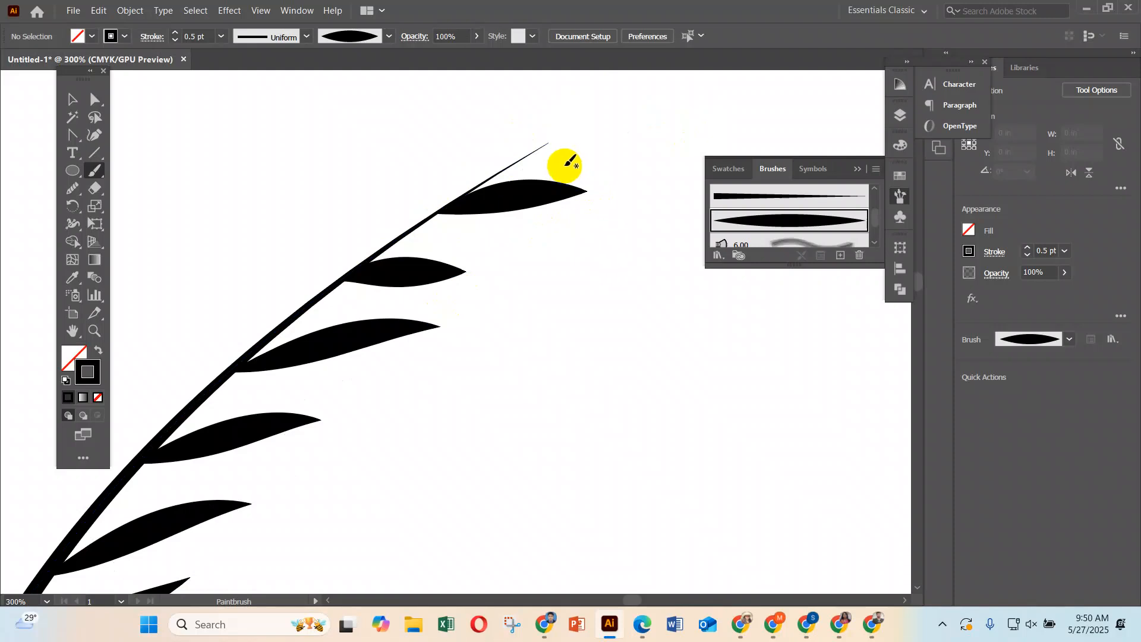
left_click_drag(538, 150, 631, 120)
mouse_move(468, 211)
left_mouse_down()
mouse_move(491, 316)
mouse_move(614, 189)
left_mouse_up()
key("ctrl+z")
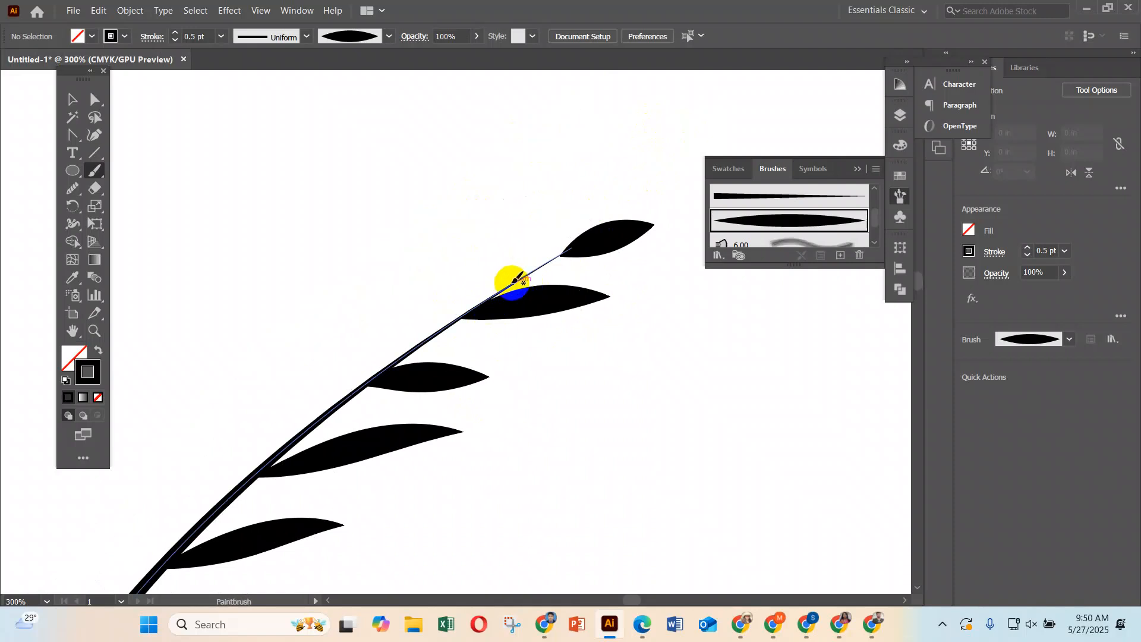
Paint matching leaves along the left side of the stem, working from near the tip down to its lower part.
left_click_drag(512, 282, 567, 183)
mouse_move(423, 339)
left_mouse_down()
mouse_move(504, 226)
mouse_move(504, 124)
mouse_move(523, 104)
left_mouse_up()
scroll(416, 255, "down", 3)
mouse_move(382, 285)
left_mouse_down()
mouse_move(371, 297)
mouse_move(433, 158)
mouse_move(404, 208)
mouse_move(444, 77)
left_mouse_up()
scroll(334, 273, "down", 3)
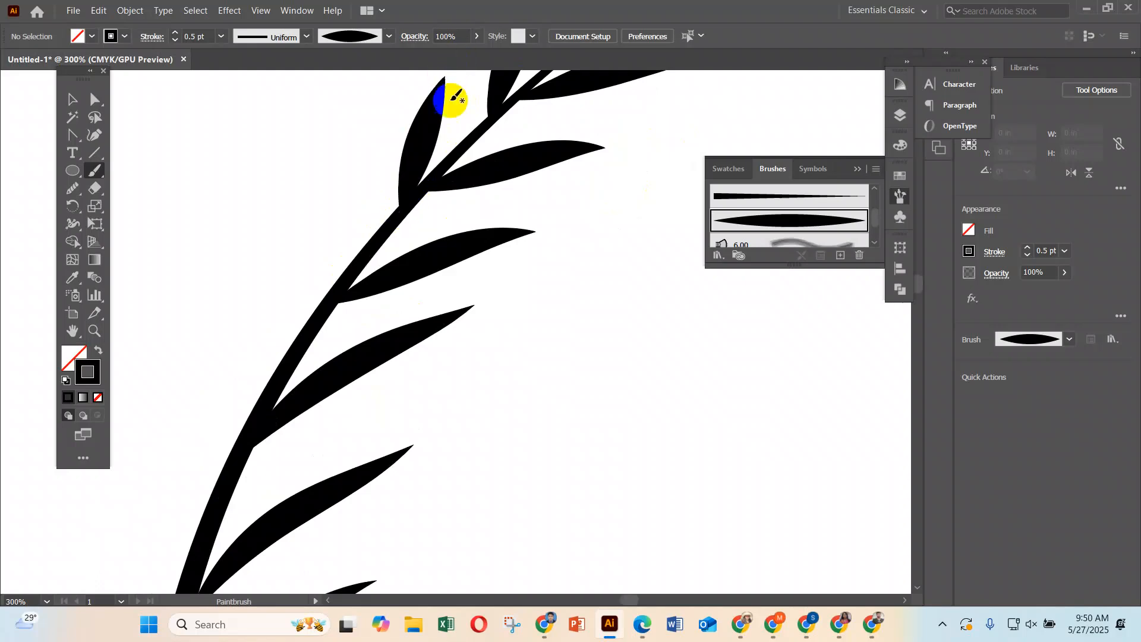
left_click_drag(361, 245, 438, 135)
mouse_move(386, 231)
left_mouse_down()
mouse_move(437, 59)
mouse_move(412, 157)
left_mouse_up()
mouse_move(338, 302)
left_mouse_down()
mouse_move(340, 166)
mouse_move(410, 234)
mouse_move(433, 296)
mouse_move(438, 147)
left_mouse_up()
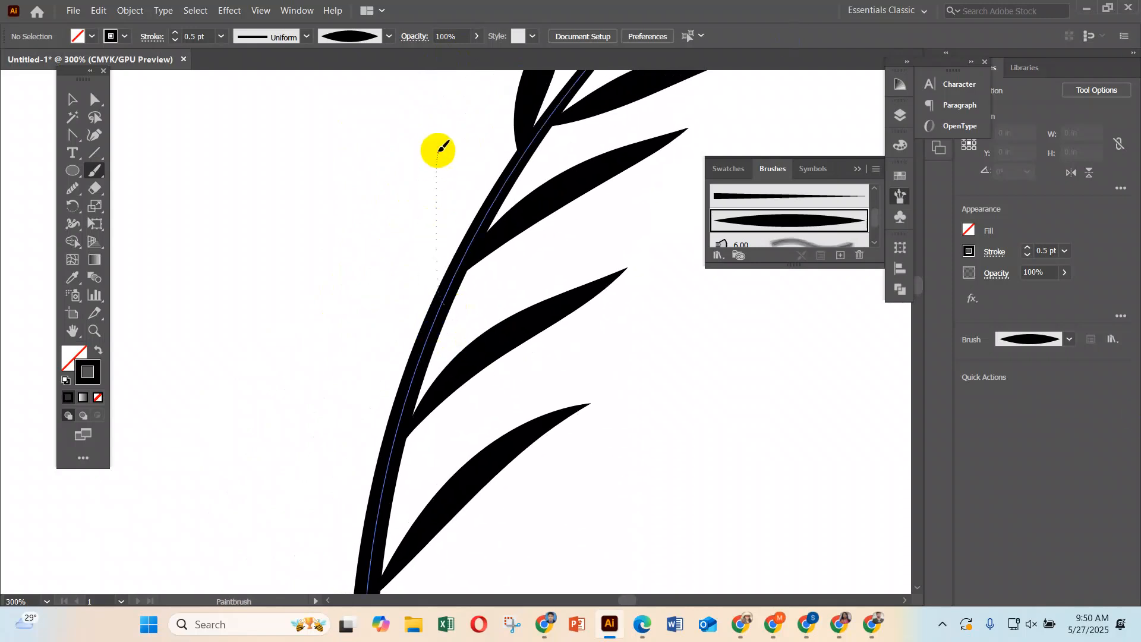
mouse_move(389, 466)
left_mouse_down()
mouse_move(370, 264)
mouse_move(380, 206)
left_mouse_up()
Paint the lowest left leaf near the stem's base, undoing the first try and angling the new one toward the upper left.
scroll(353, 344, "down", 1)
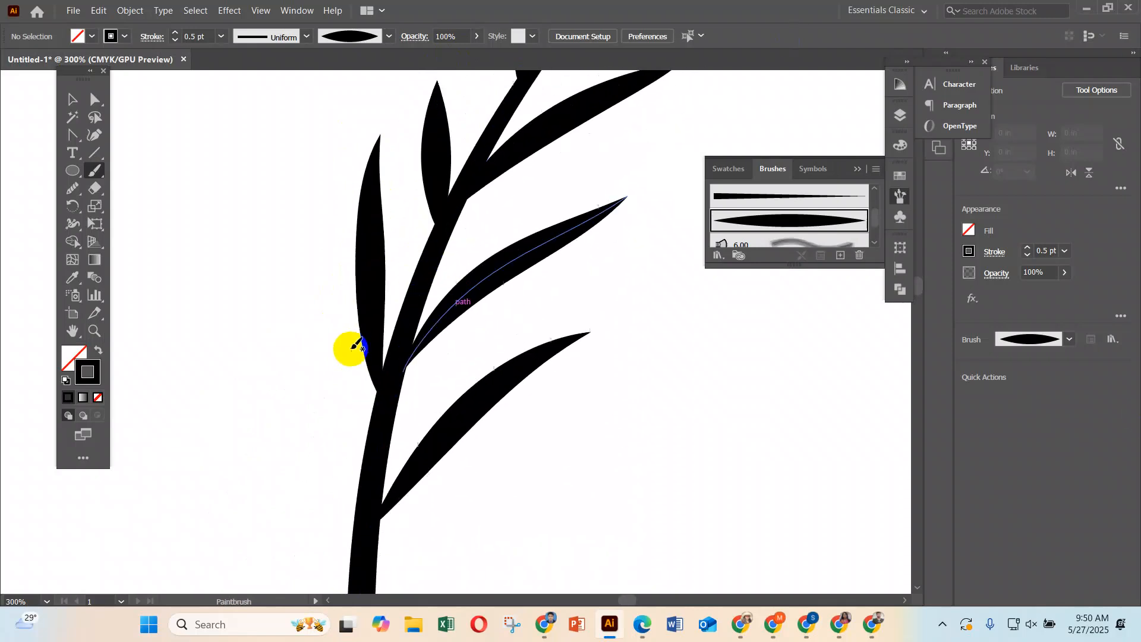
scroll(363, 540, "down", 1)
scroll(363, 538, "down", 1)
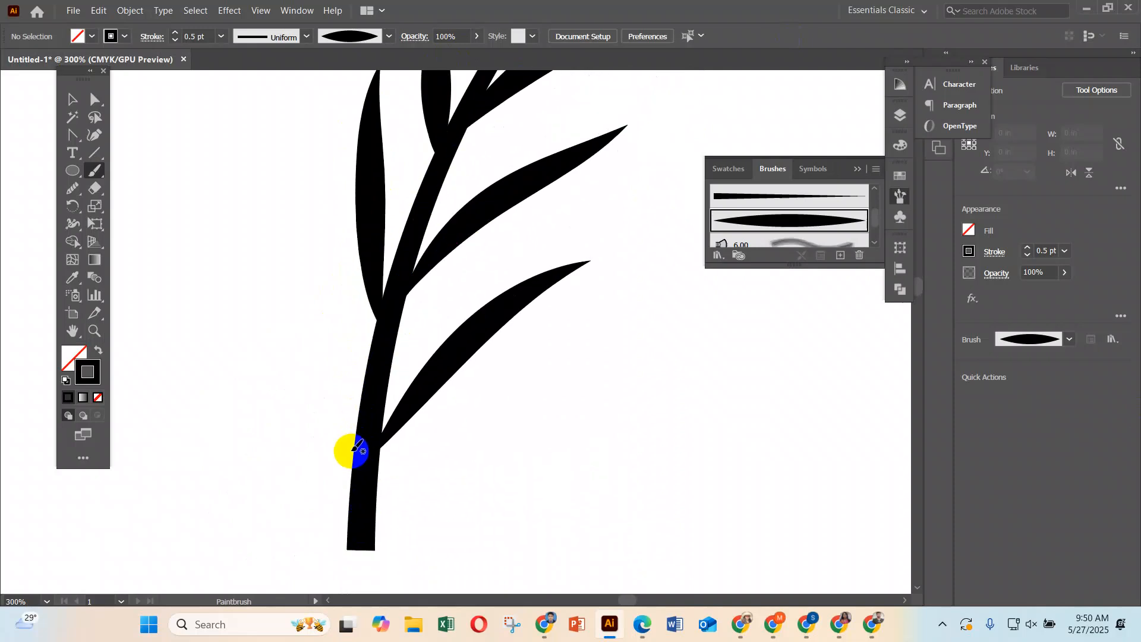
left_click_drag(351, 479, 332, 285)
key("ctrl+z")
left_click_drag(365, 476, 307, 310)
left_click(684, 479, "ctrl")
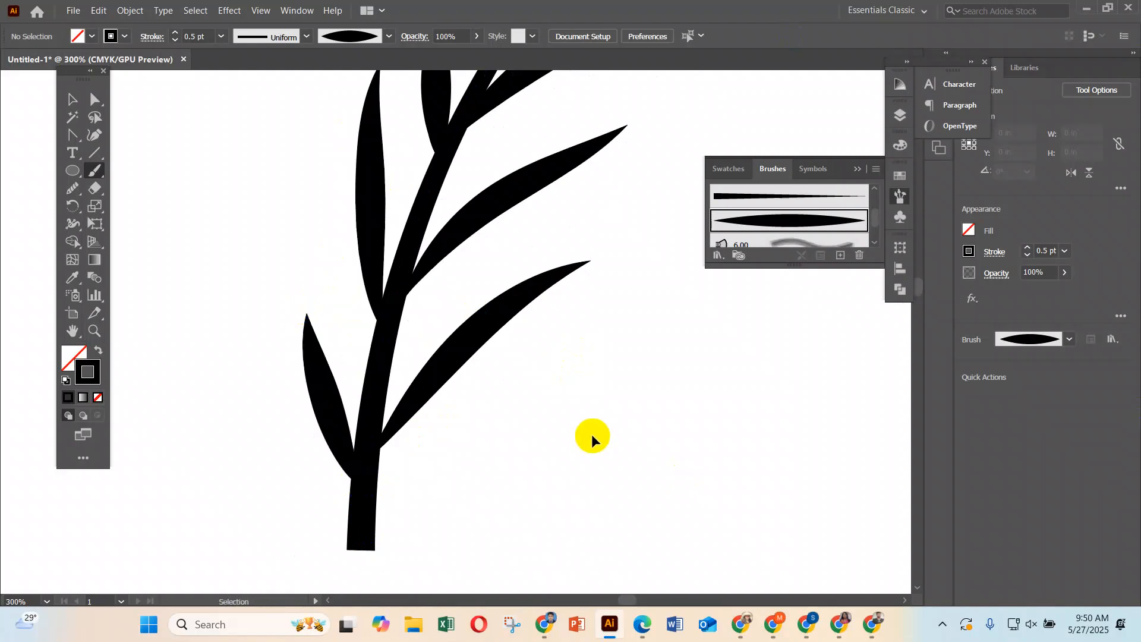
Select the whole branch with its stem and leaves and group it.
key("ctrl+minus")
key("ctrl+minus")
key("ctrl+minus")
key("ctrl+minus")
left_click(92, 99)
left_click_drag(395, 122, 626, 457)
right_click(510, 195)
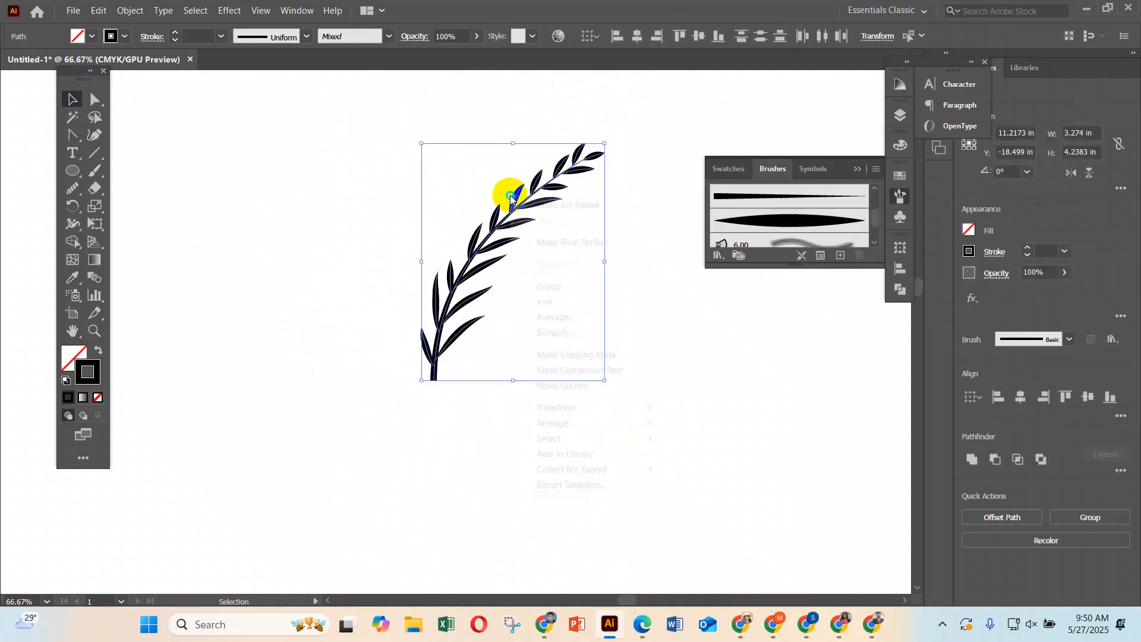
left_click(567, 288)
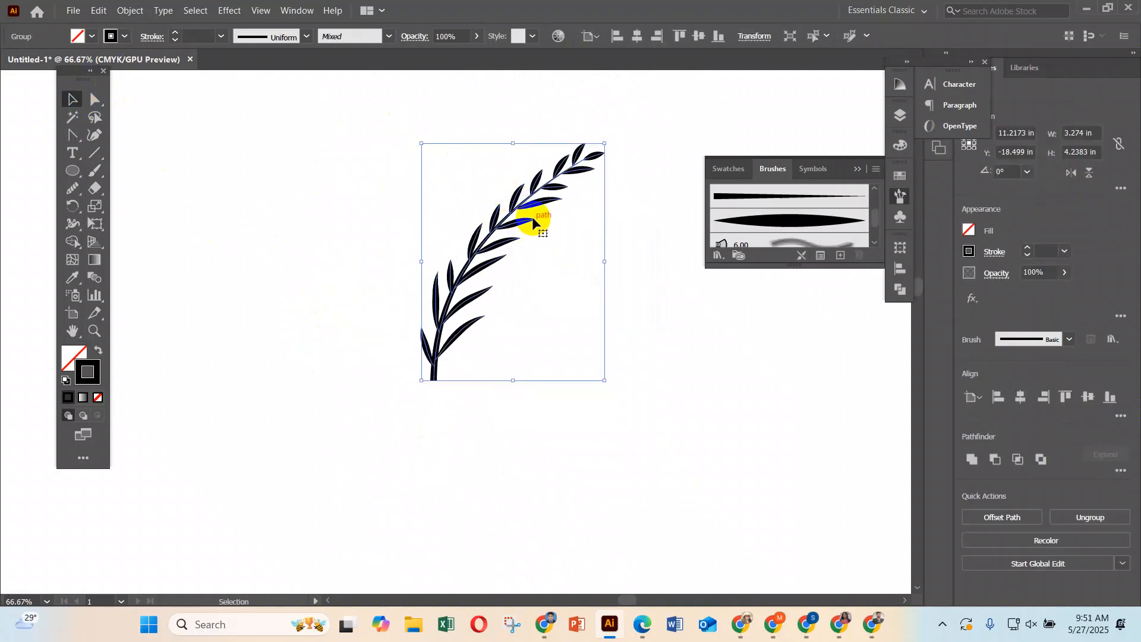
Create a pattern brush with default options from the grouped branch and delete the source branch.
mouse_move(553, 207)
left_mouse_down()
mouse_move(540, 198)
mouse_move(820, 226)
left_mouse_up()
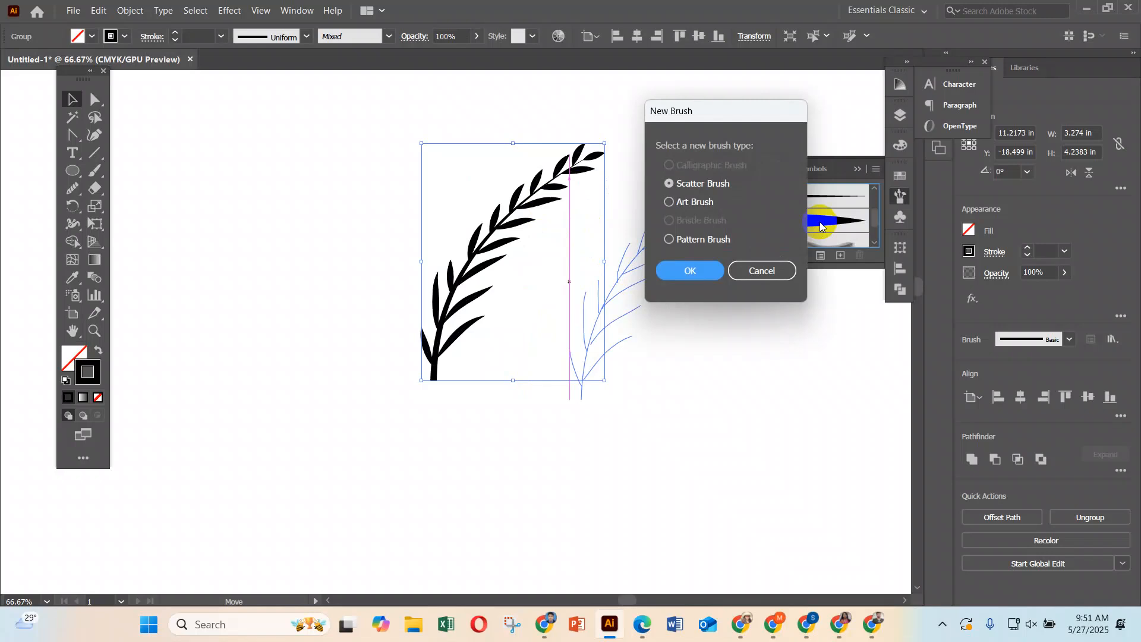
left_click(675, 272)
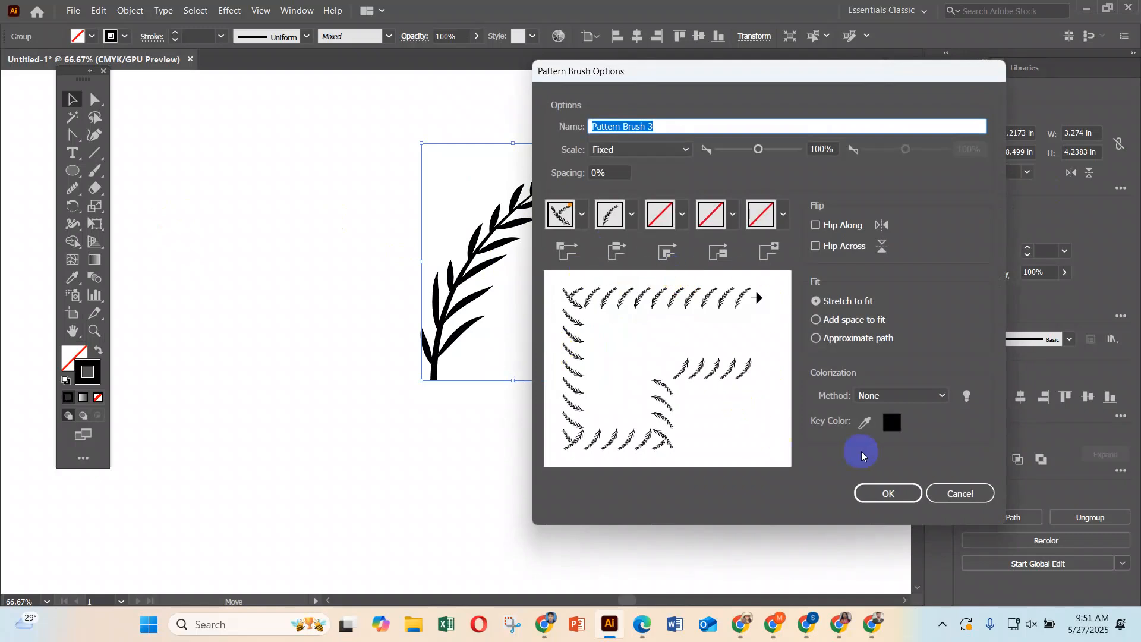
left_click(884, 494)
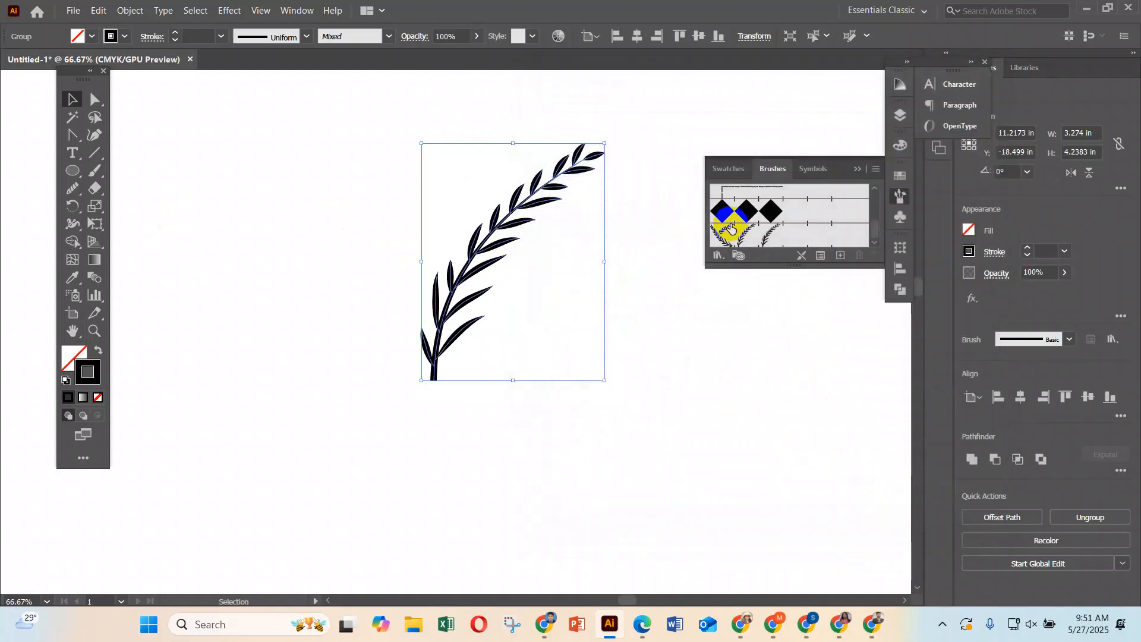
left_click(766, 237)
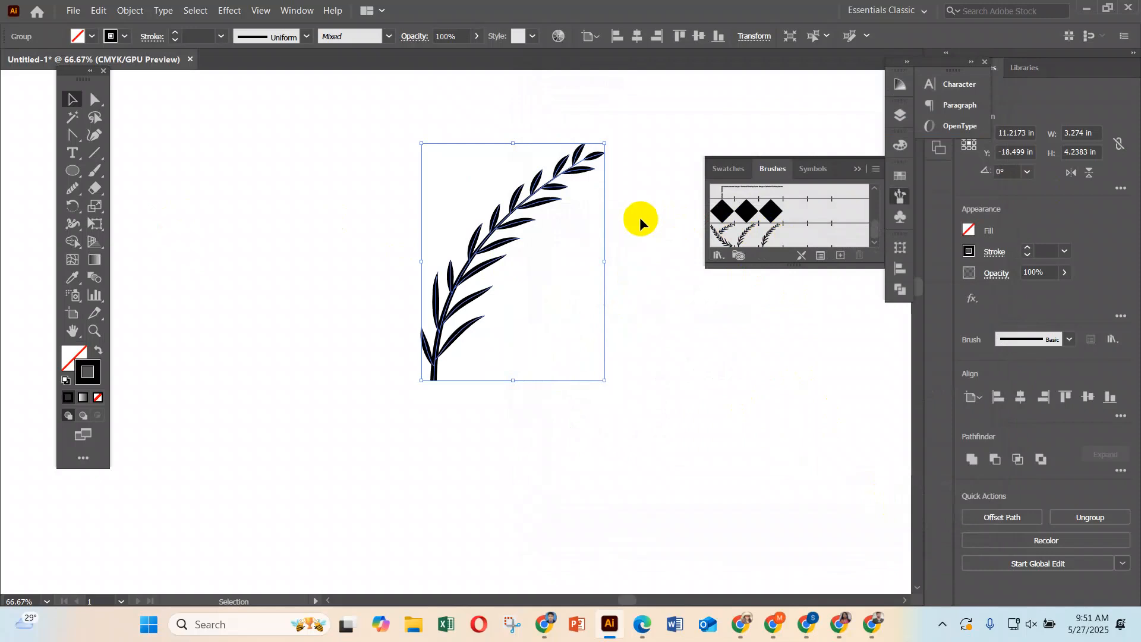
key("Delete")
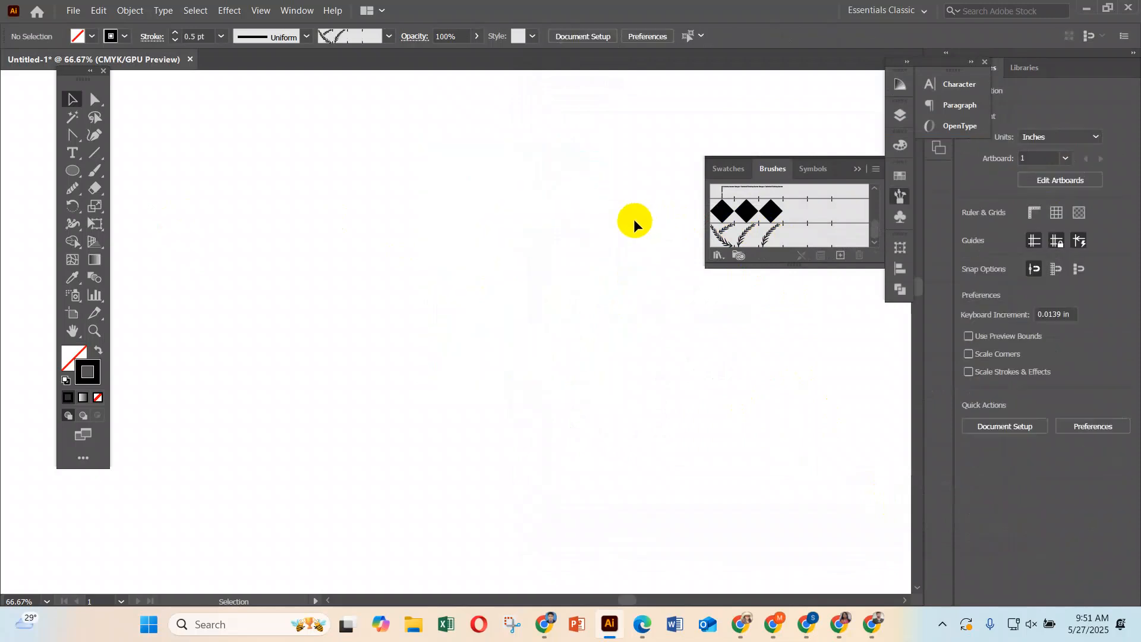
Draw a circle about 8.96 in wide and add a concentric copy about 6.87 in wide inside it.
left_click(73, 173)
left_click_drag(327, 185, 521, 436)
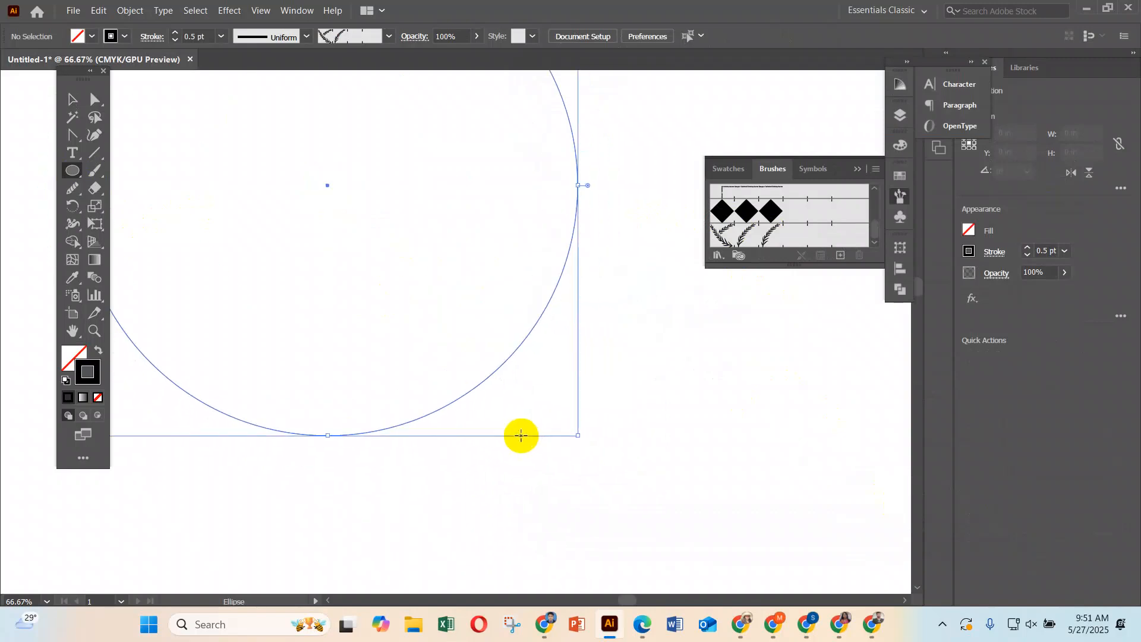
scroll(521, 436, "up", 2)
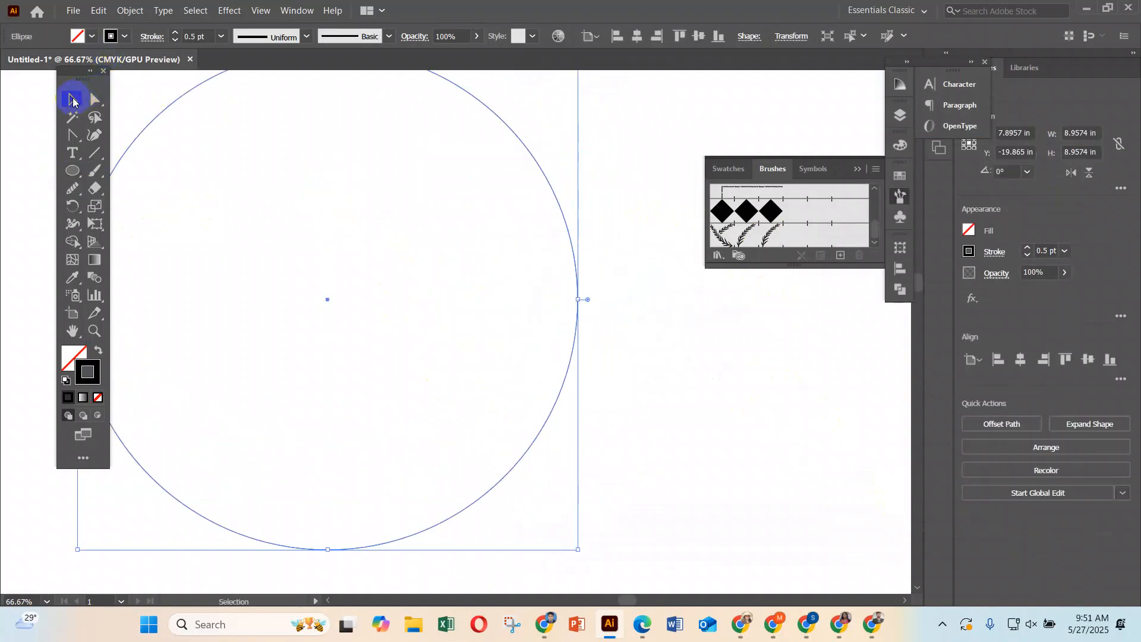
left_click_drag(577, 299, 519, 309)
scroll(561, 331, "up", 1)
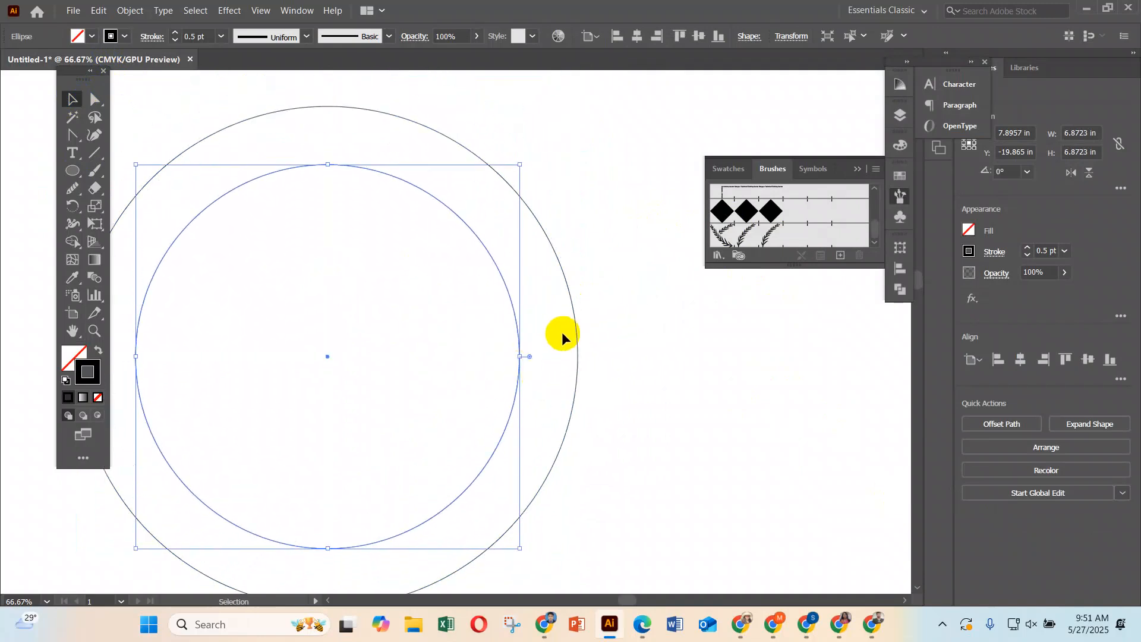
Apply the branch pattern brush to the inner circle, set the brush's fixed scale to 17%, and apply the change to existing strokes.
left_click(752, 243)
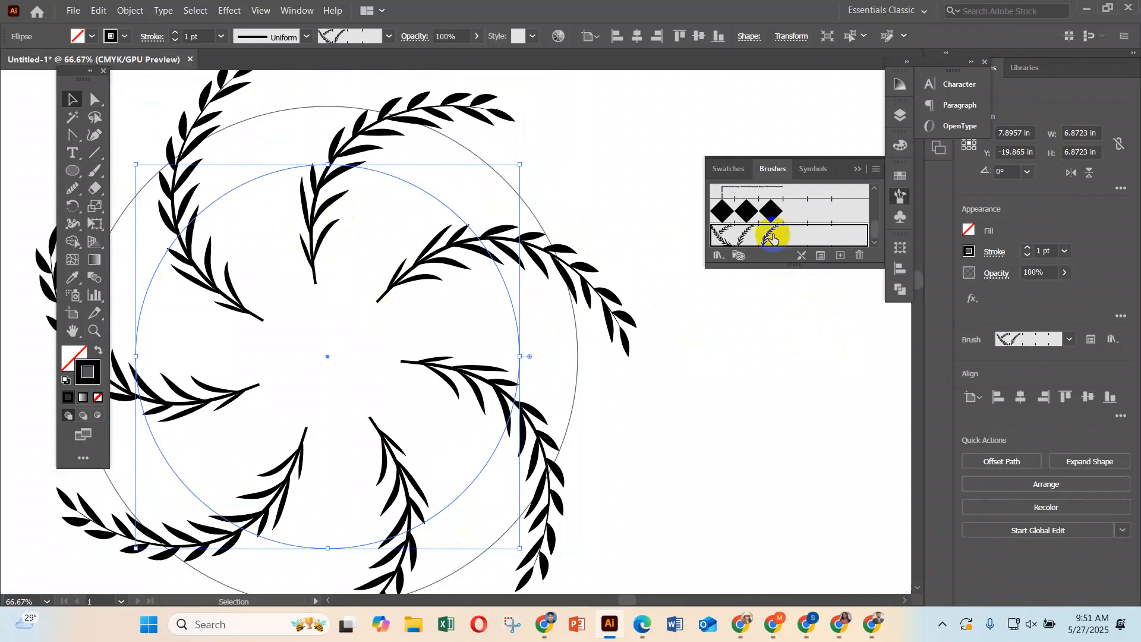
double_click(772, 239)
mouse_move(649, 88)
left_mouse_down()
mouse_move(783, 83)
mouse_move(723, 57)
left_mouse_up()
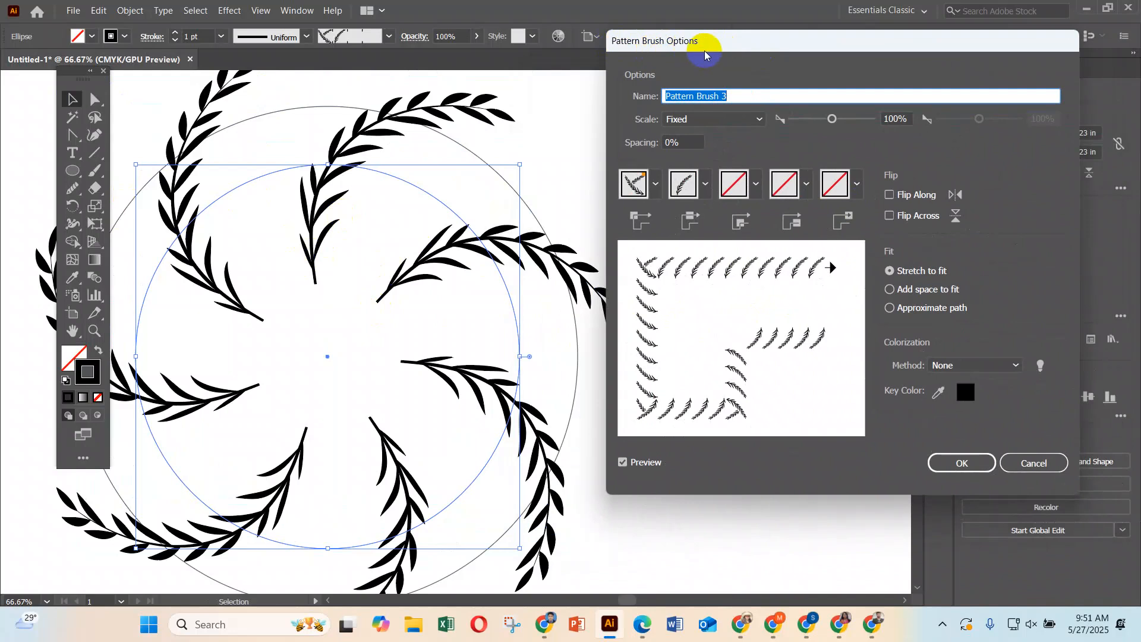
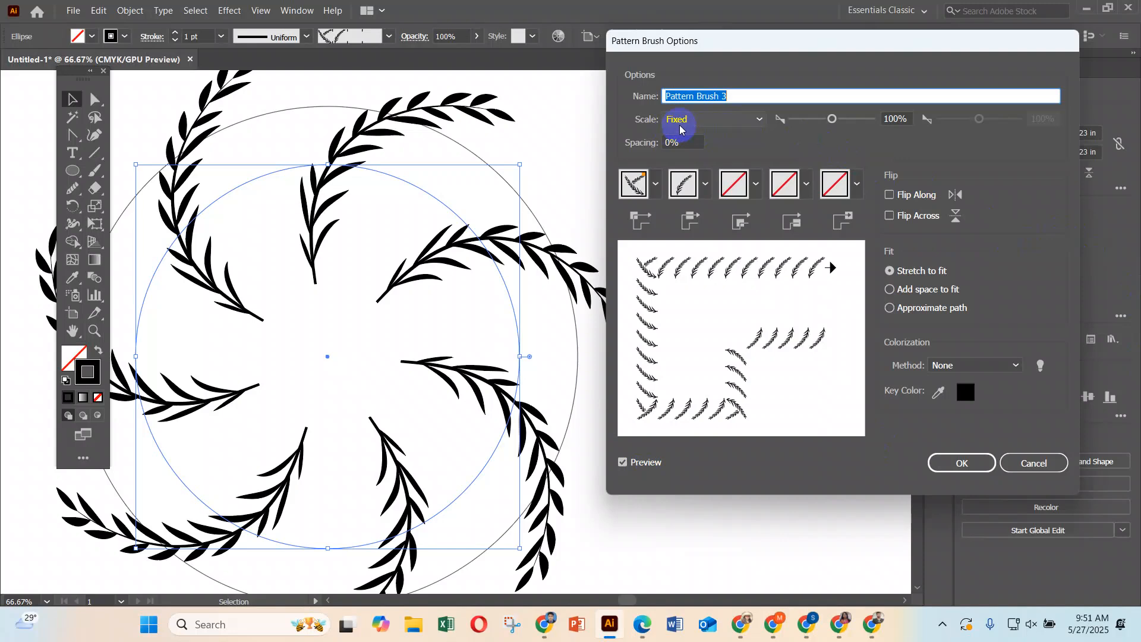
left_click(729, 124)
left_click(726, 118)
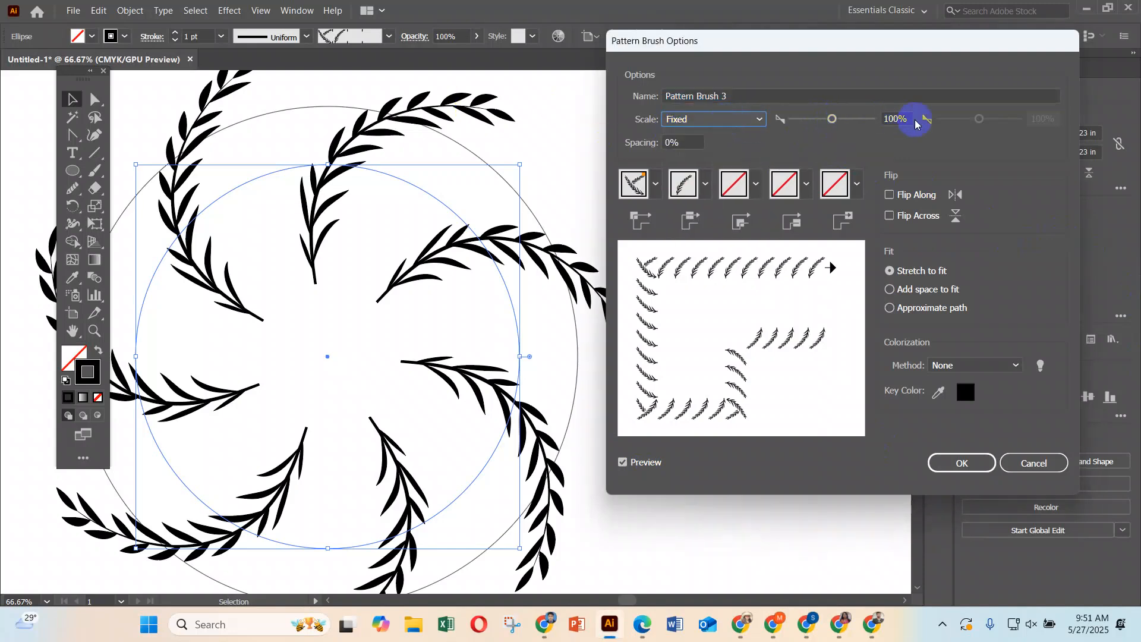
mouse_move(831, 121)
left_mouse_down()
mouse_move(848, 122)
mouse_move(802, 125)
left_mouse_up()
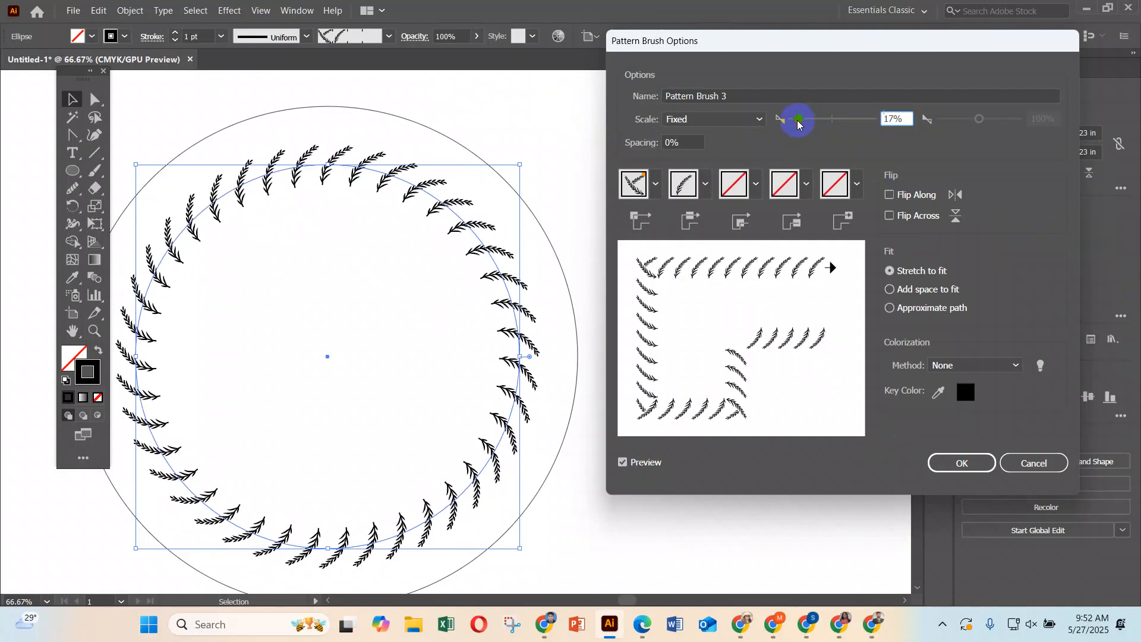
left_click(949, 463)
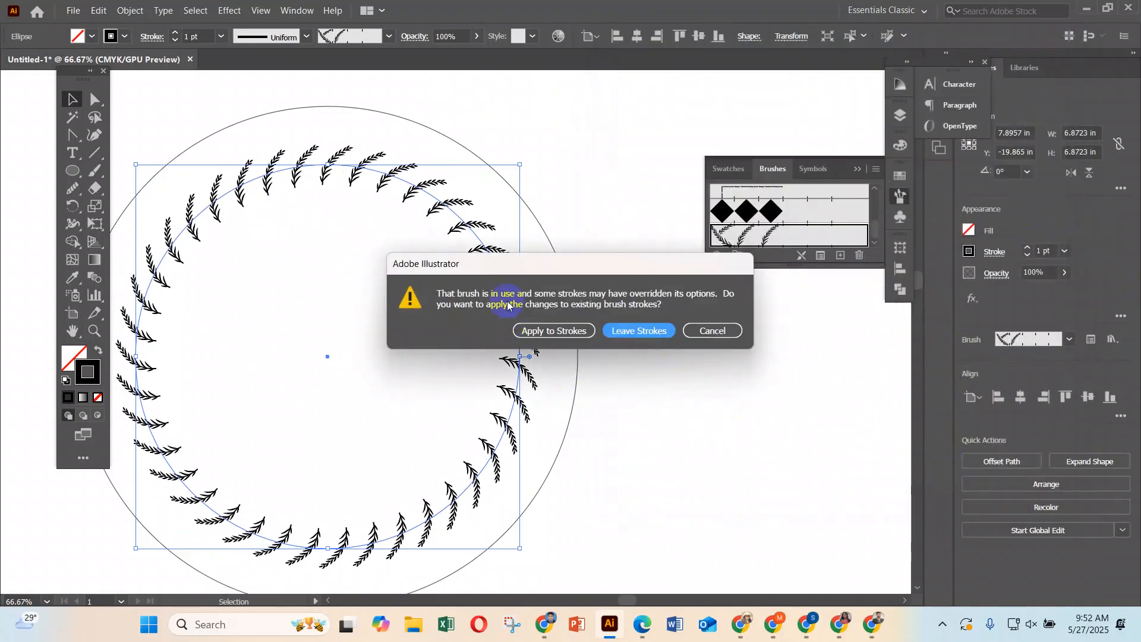
left_click(537, 337)
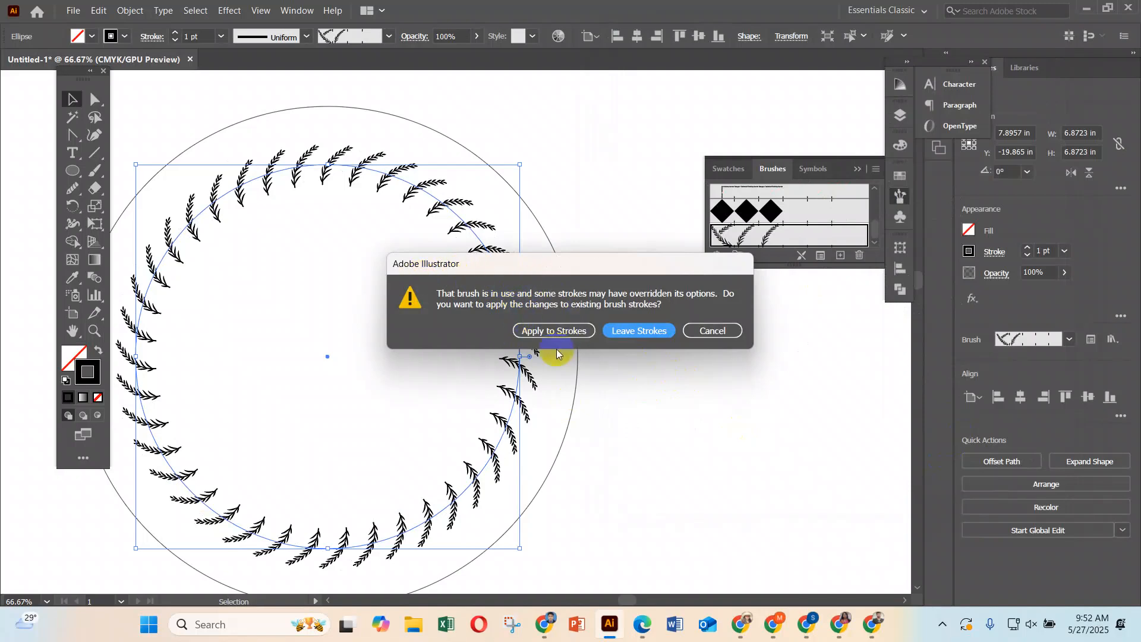
left_click(558, 339)
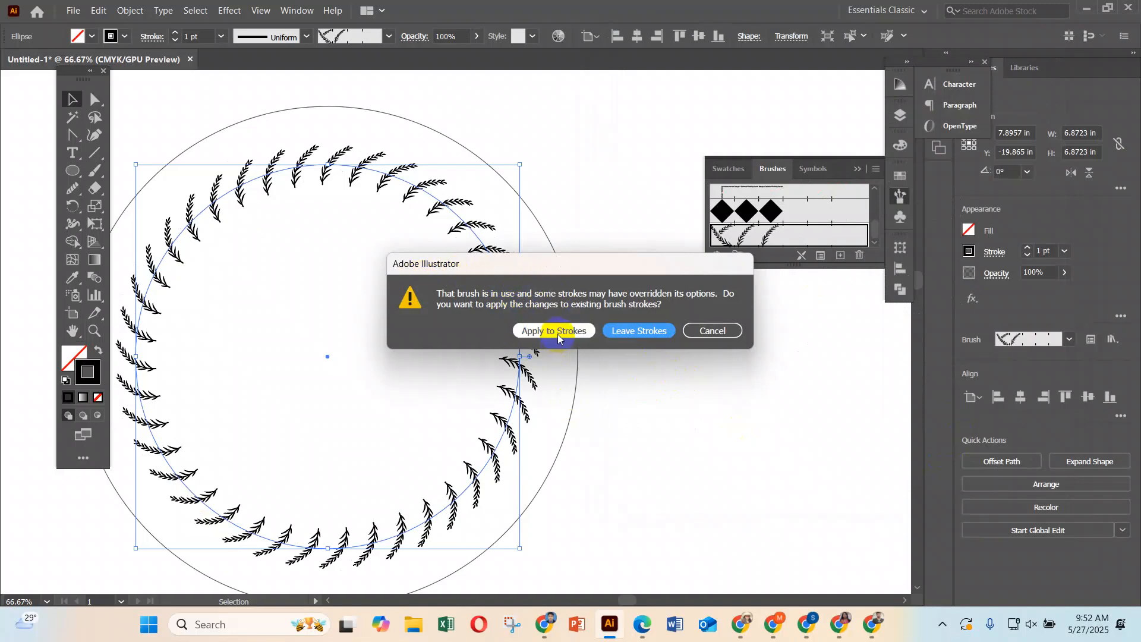
left_click(558, 337)
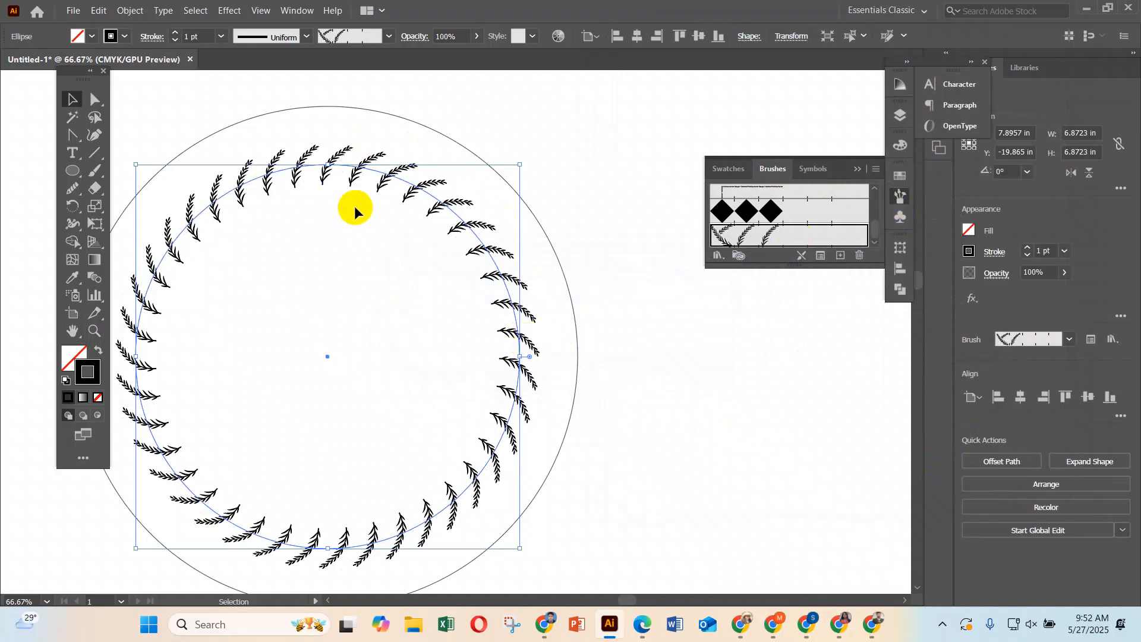
Select and copy both circular "Rangpur Technical Training Center" texts from the small circle on the artboard.
left_click(608, 301)
key("ctrl+minus")
key("ctrl+minus")
key("ctrl+minus")
key("ctrl+minus")
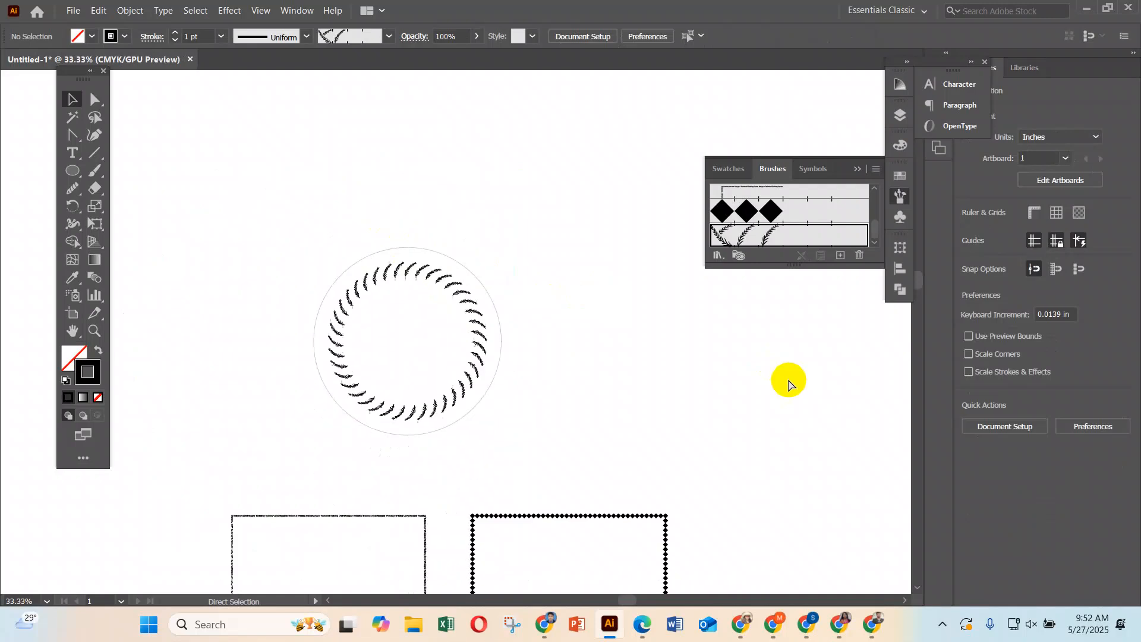
scroll(784, 410, "down", 4)
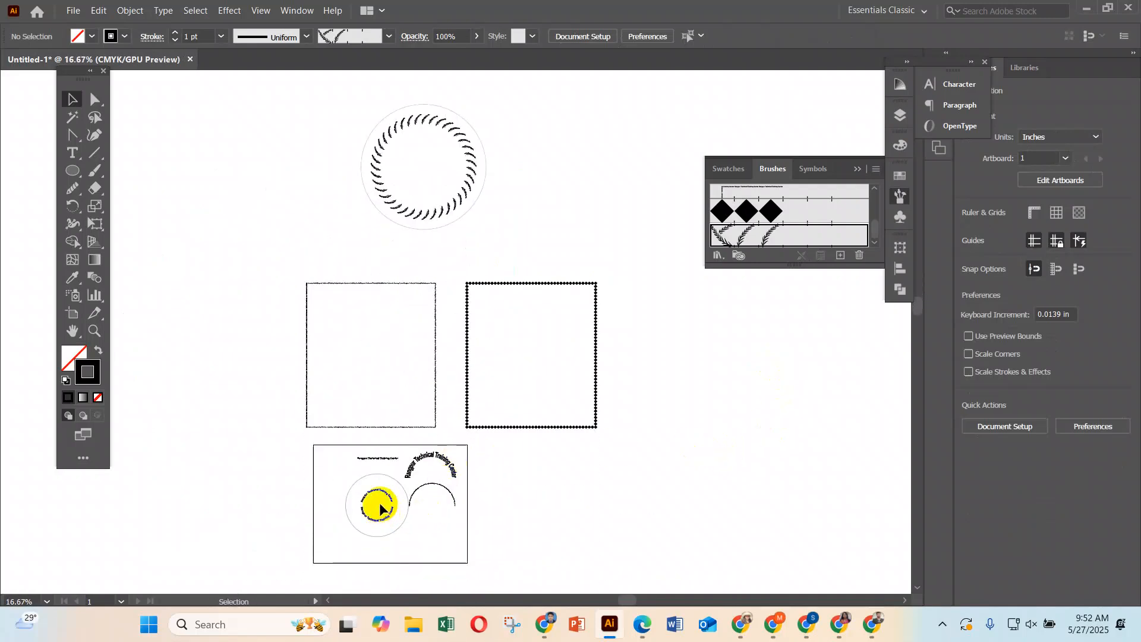
left_click(376, 521)
left_click(396, 501, "ctrl")
left_click(490, 382, "ctrl")
left_click(463, 355, "ctrl")
scroll(401, 290, "up", 1)
left_click_drag(383, 237, 337, 290)
scroll(381, 304, "up", 3)
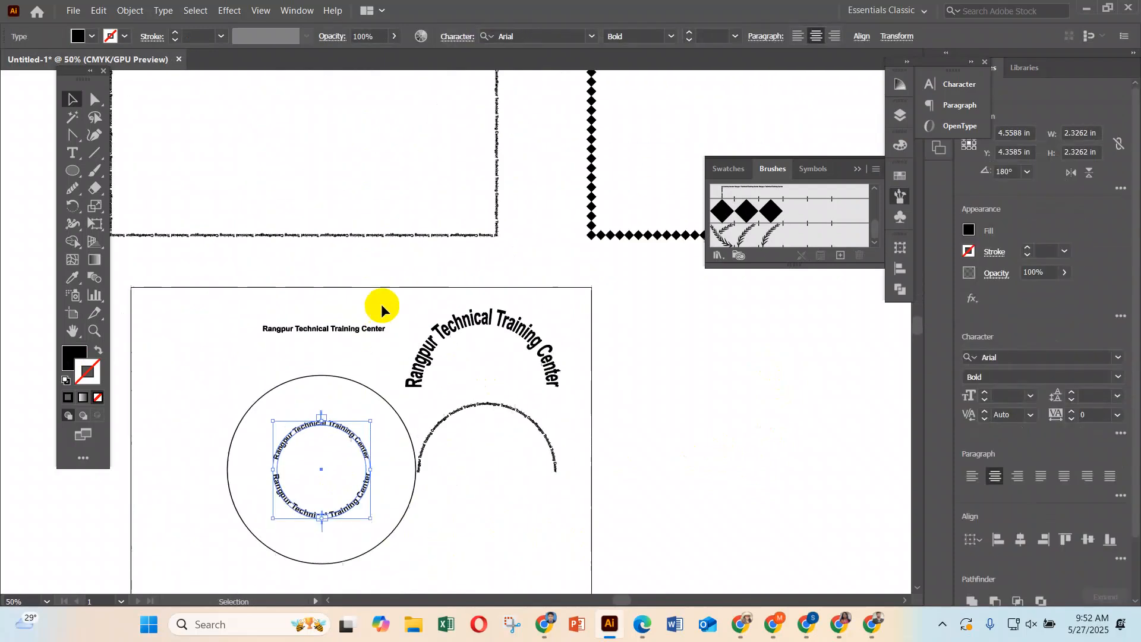
Paste the circular texts into the branch wreath, centre them on its circles and enlarge them to about 5.38 in wide.
left_click_drag(517, 157, 403, 507)
left_click_drag(443, 147, 440, 468)
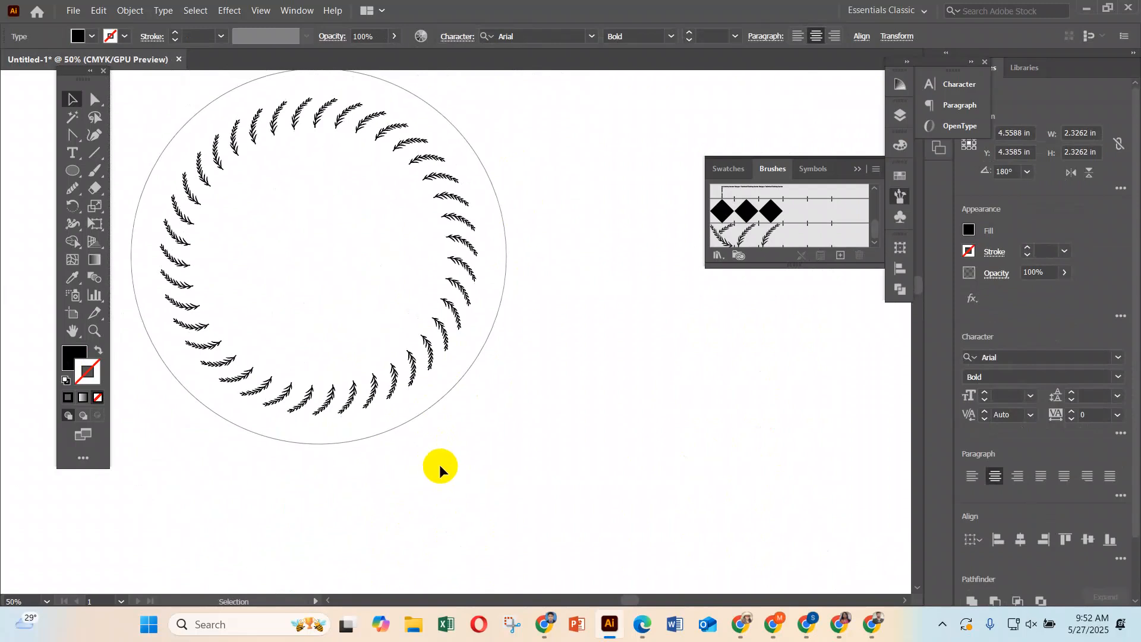
key("ctrl+v")
left_click_drag(510, 280, 581, 237)
left_click_drag(540, 295, 431, 257)
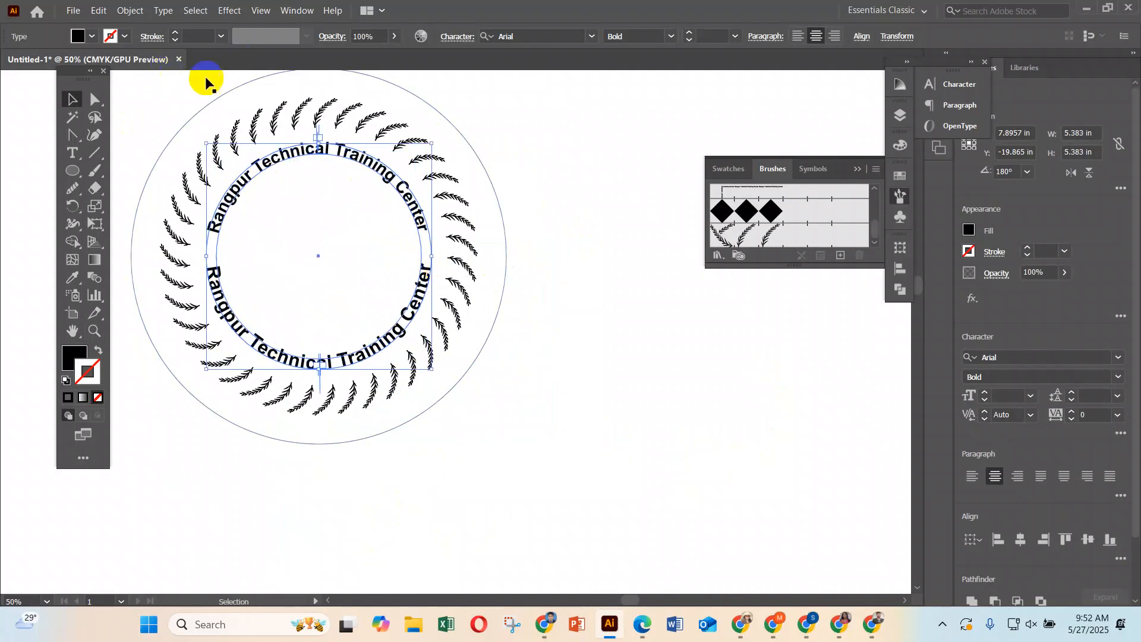
Try a 0.75 pt stroke on both circular texts and remove it.
left_click(176, 33)
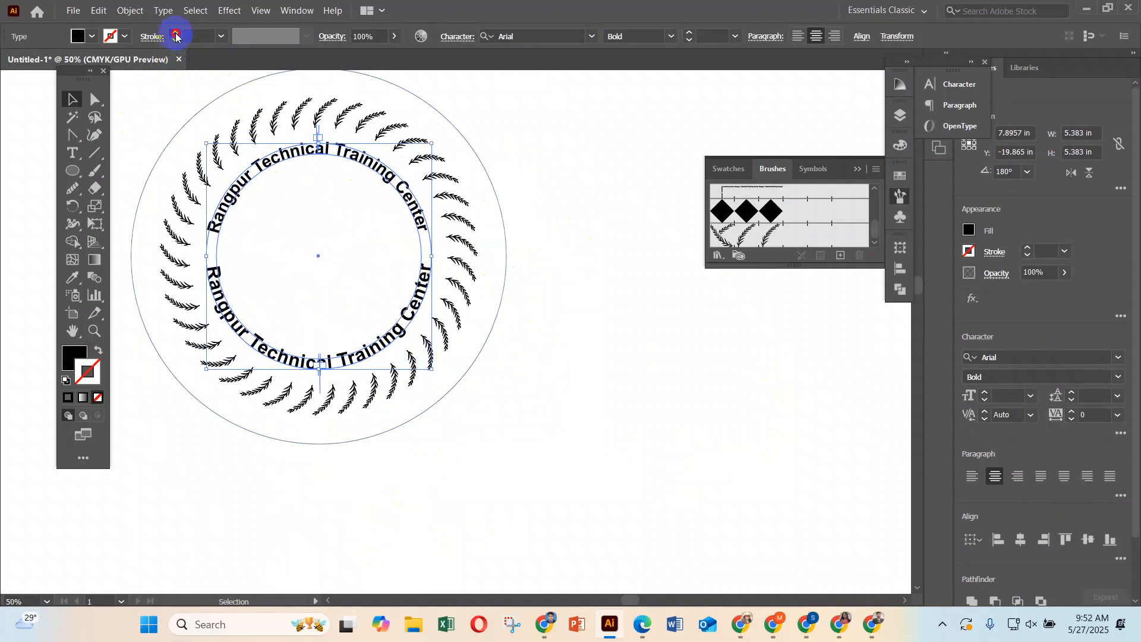
left_click(176, 35)
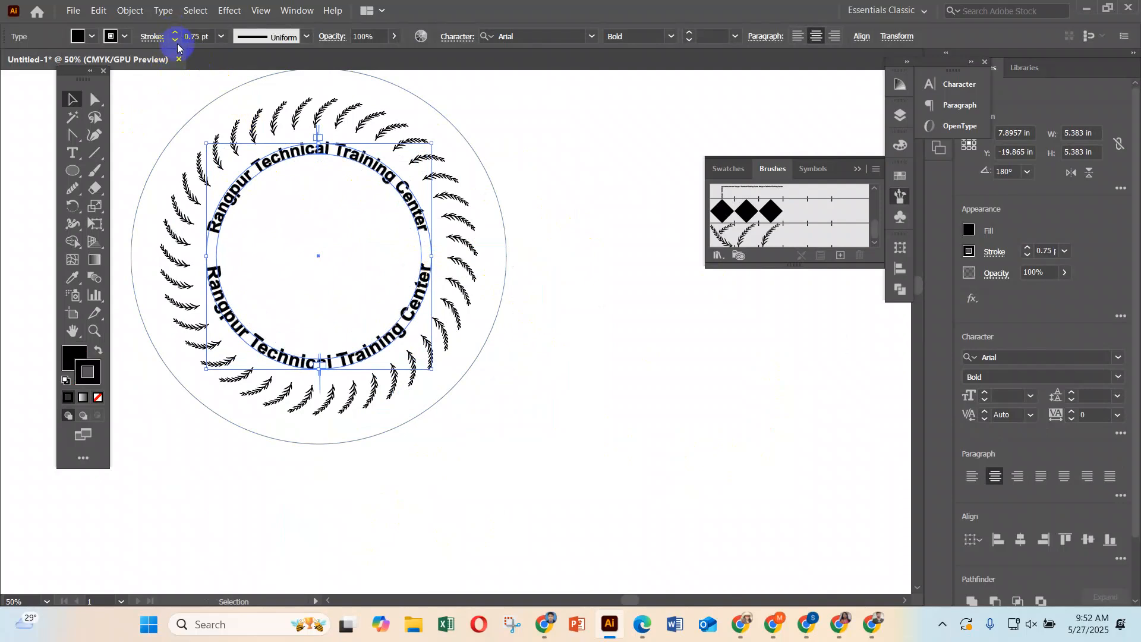
left_click(176, 41)
left_click(176, 41)
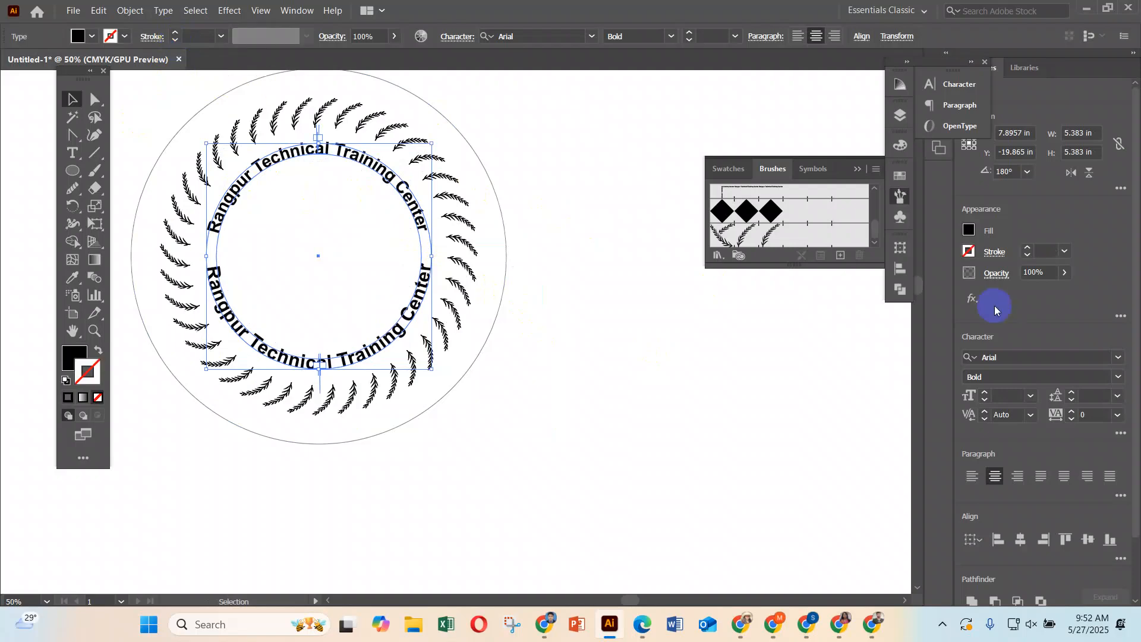
Set the font size of the upper circular text alone to 36 pt.
key("ctrl+t")
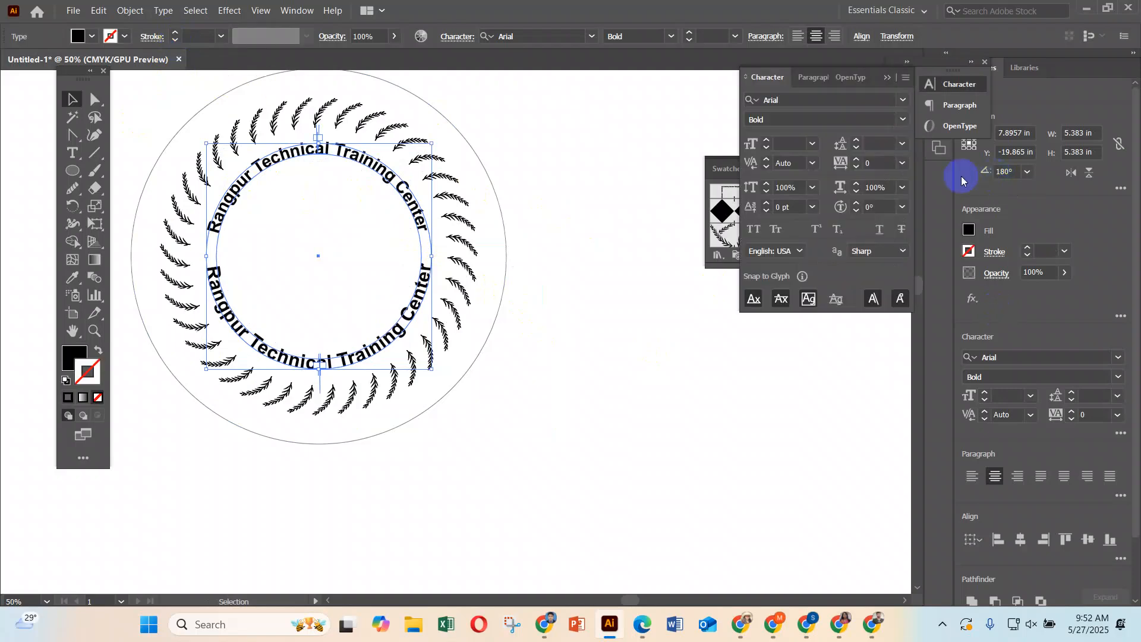
left_click(767, 140)
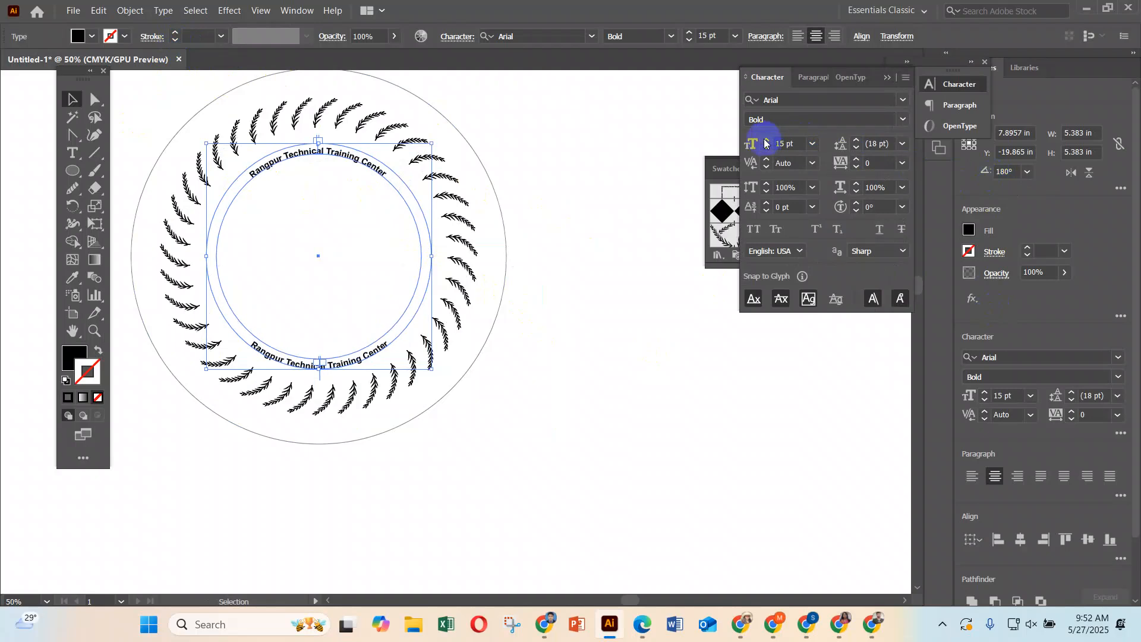
key("ctrl+z")
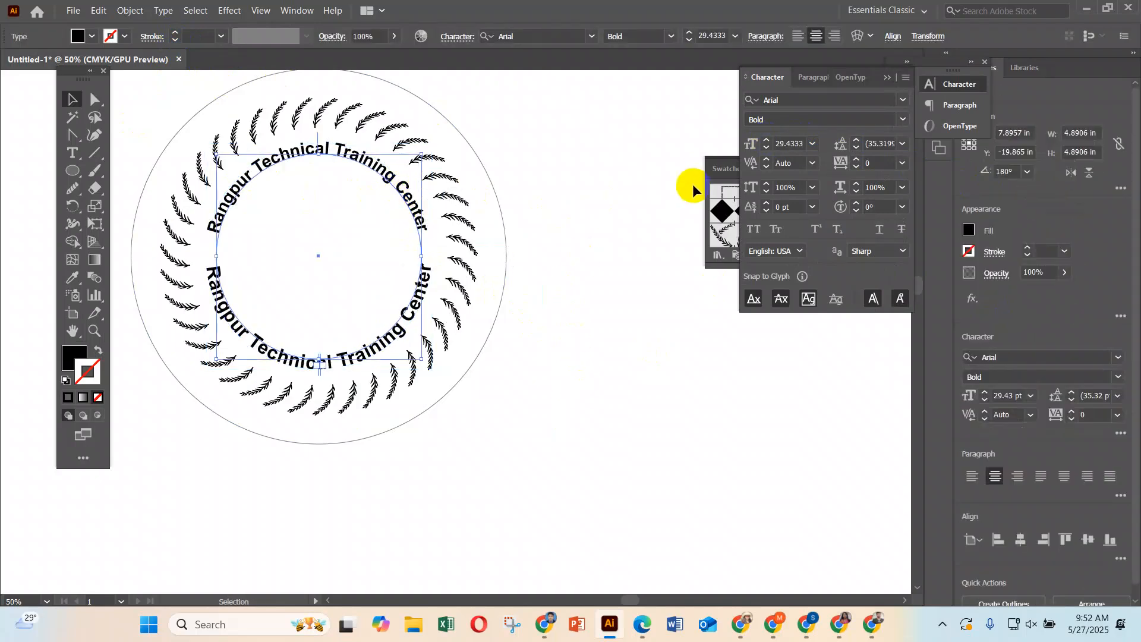
left_click(767, 141)
left_click(766, 140)
left_click(767, 140)
left_click(767, 141)
left_click(767, 141)
left_click(767, 141)
left_click(767, 141)
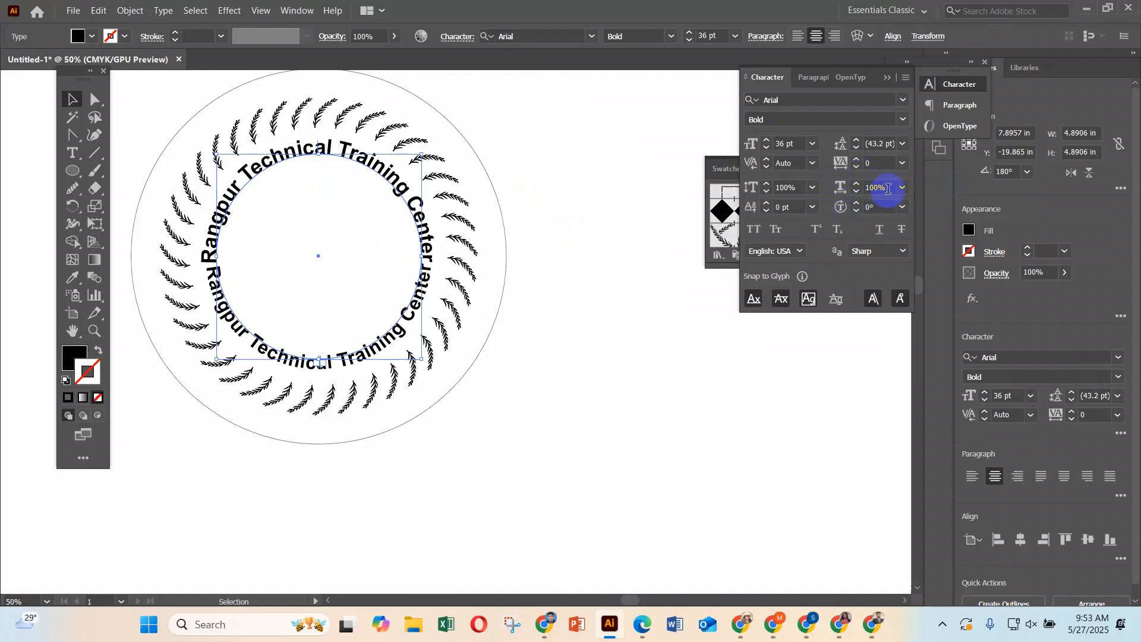
Narrow the upper circular text to 65% horizontal scale and increase its font size further.
left_click(856, 192)
left_click(856, 193)
left_click(856, 193)
left_click(857, 193)
left_click(856, 193)
left_click(856, 192)
left_click(857, 193)
left_click(857, 192)
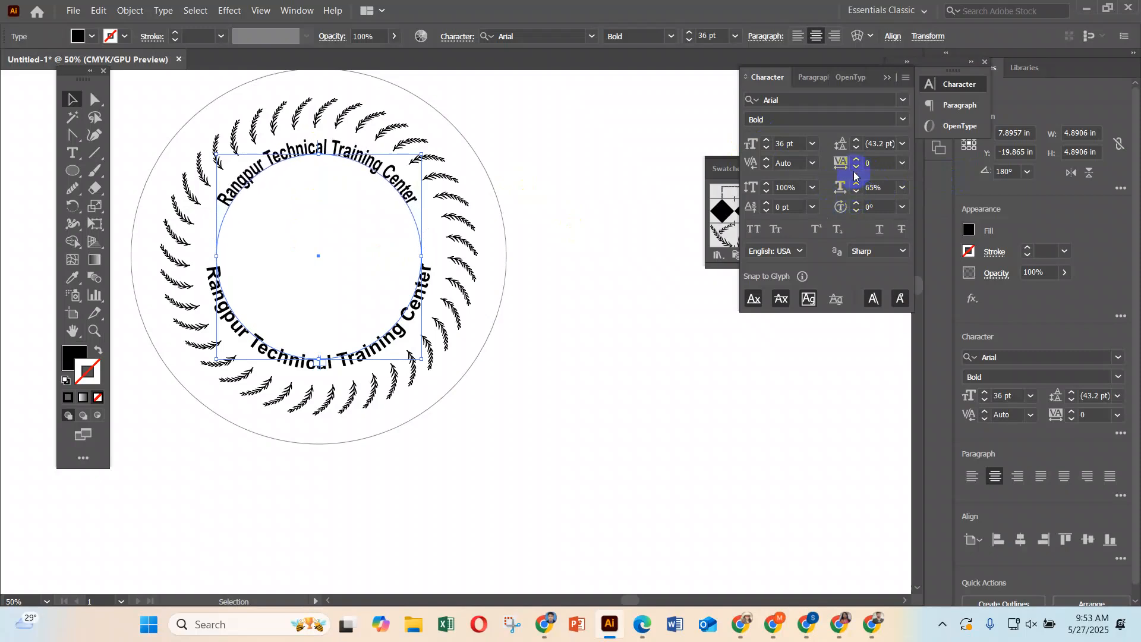
left_click(767, 141)
left_click(766, 141)
left_click(767, 141)
left_click(767, 141)
Set the lower circular text's horizontal scale to 63% and its font size to 45 pt.
left_click(407, 310)
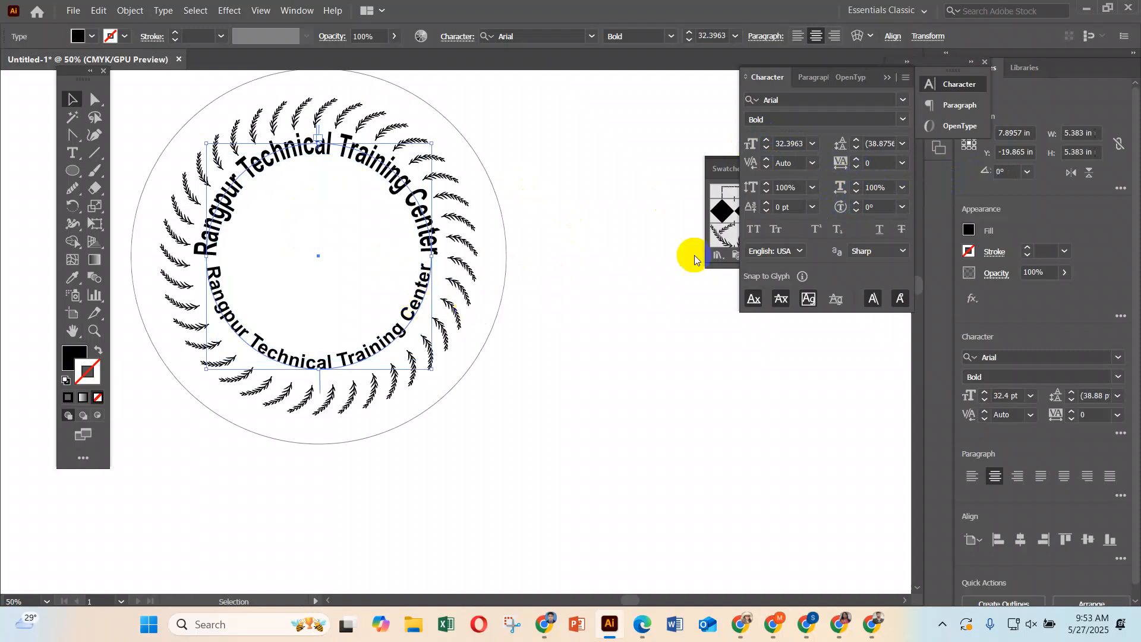
left_click(856, 194)
left_click(856, 193)
left_click(855, 193)
left_click(856, 193)
left_click(855, 193)
left_click(856, 193)
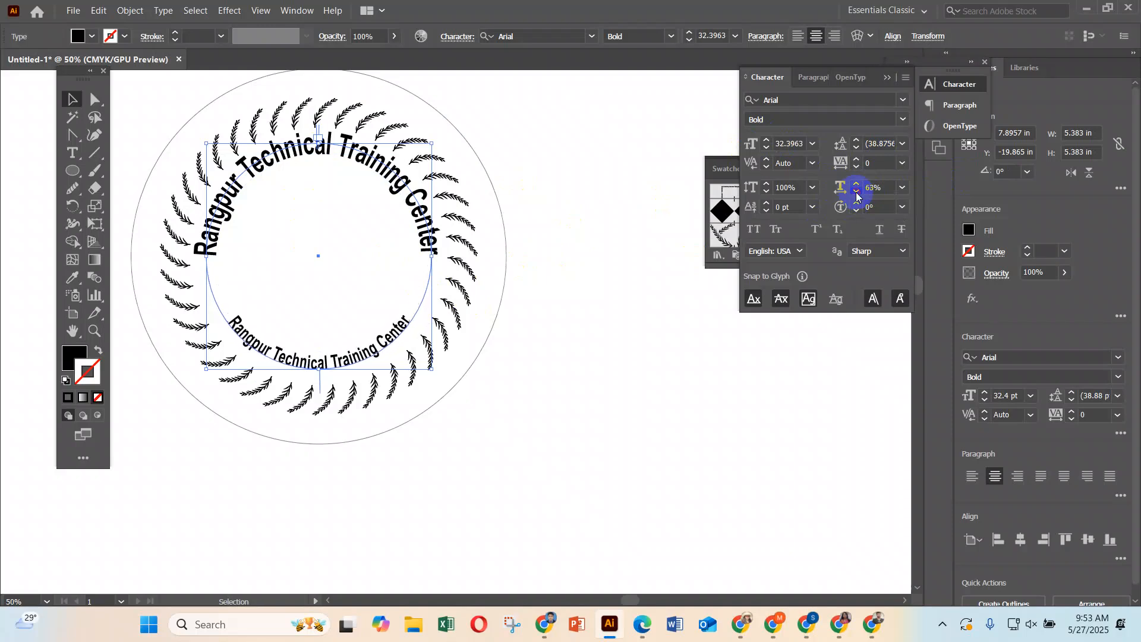
left_click(767, 141)
left_click(767, 141)
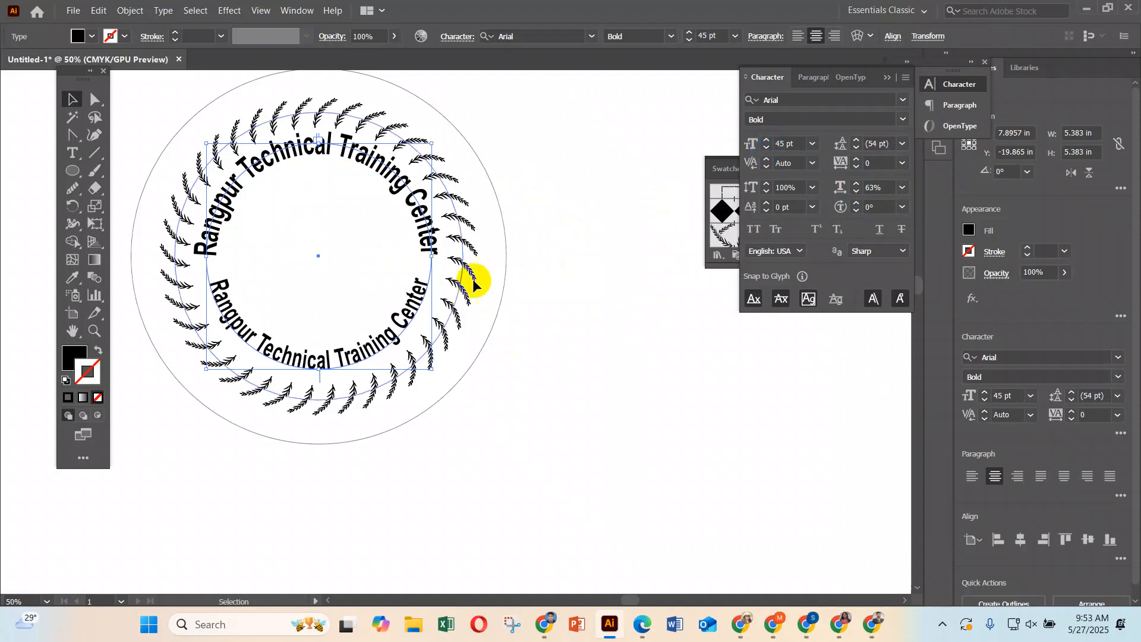
Scale the upper circular text down slightly about its centre so it sits clear of the branch wreath.
left_click(634, 344)
left_click(432, 150)
left_click_drag(432, 151, 415, 158)
left_click(611, 236)
scroll(508, 272, "up", 1)
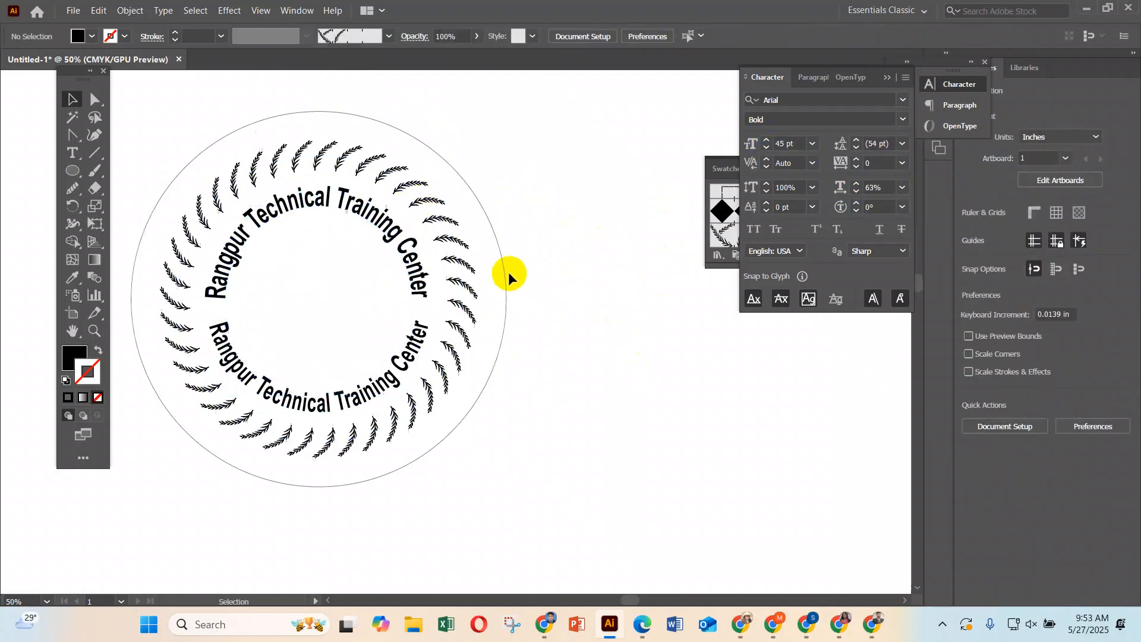
Shrink the outer circle about its centre to about 8.33 in wide and set its stroke to 4 pt.
left_click(507, 270)
left_click_drag(510, 299, 493, 299)
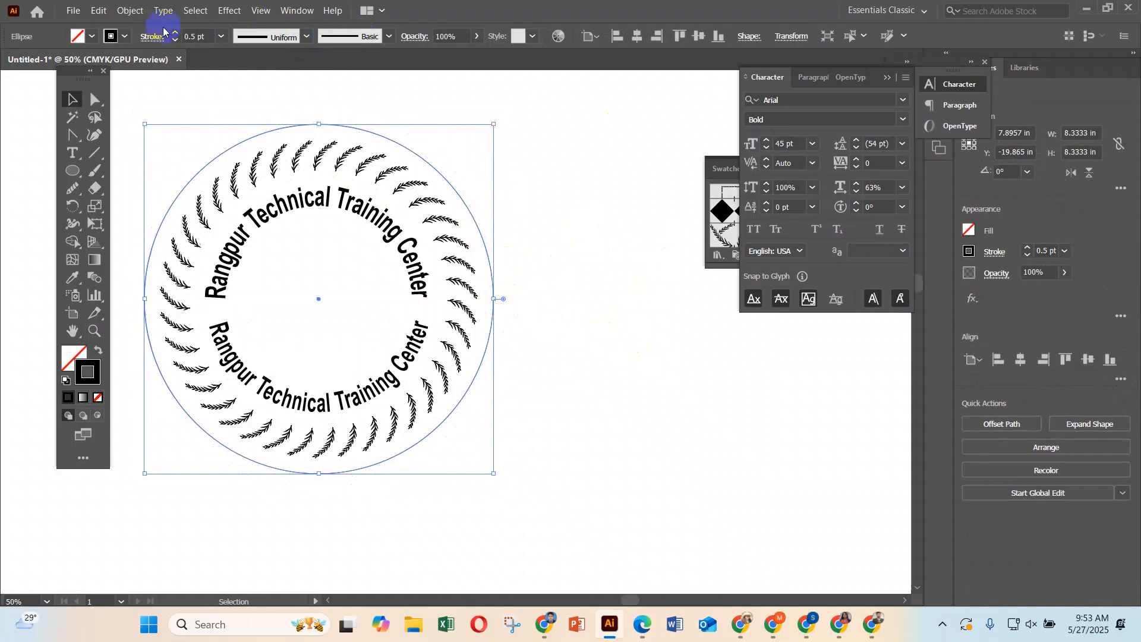
left_click(175, 34)
left_click(175, 34)
left_click(175, 34)
left_click(176, 33)
left_click(557, 336)
left_click_drag(557, 336, 604, 299)
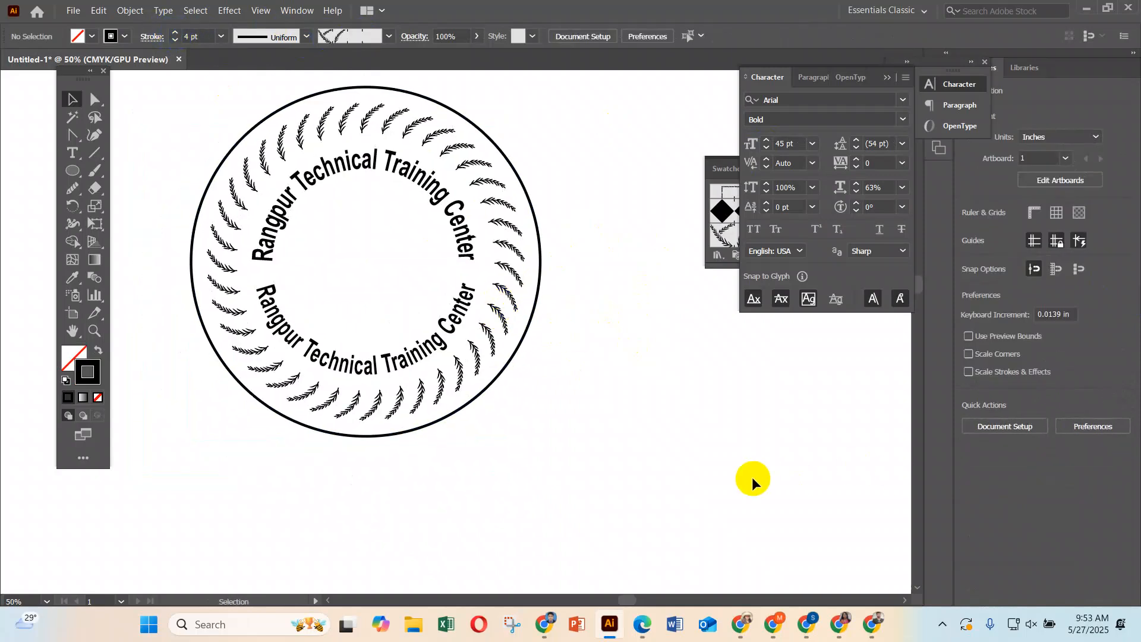
scroll(554, 431, "up", 1)
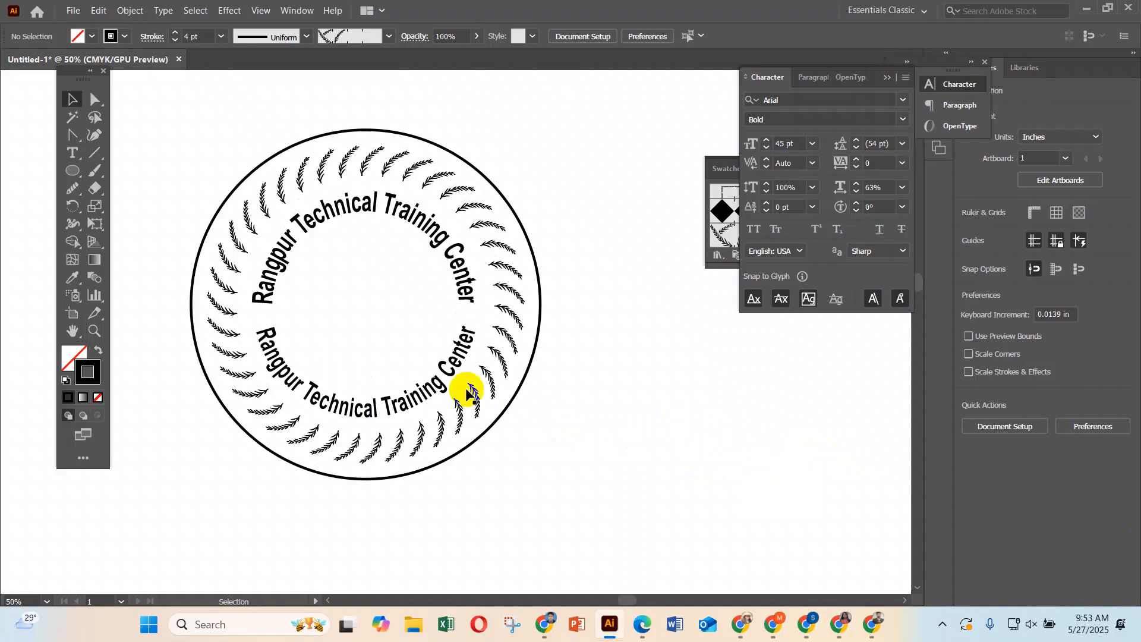
scroll(583, 381, "down", 1)
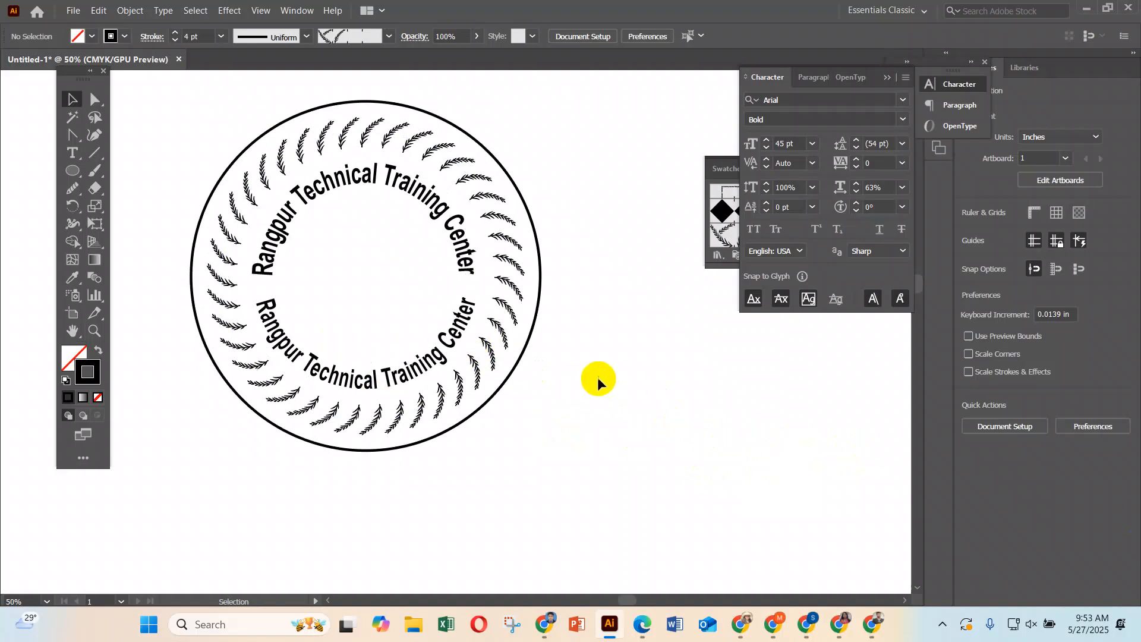